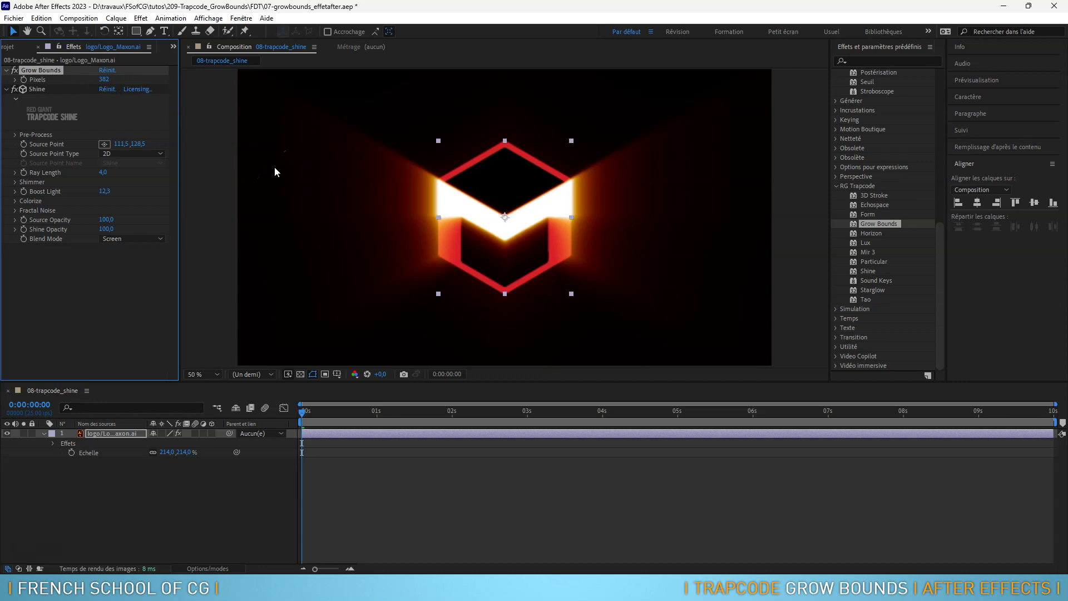
Toggle the Grow Bounds effect off and on to compare the Shine rays around the logo.
click(15, 70)
click(15, 70)
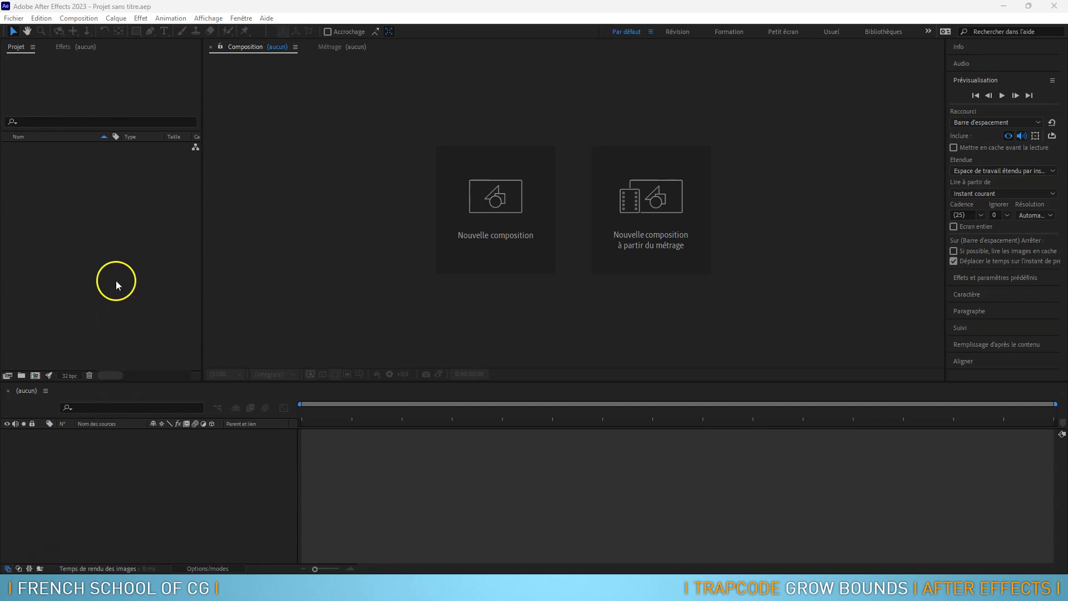
Create a new composition with the HD 1920x1080 25 i/s preset and a duration of 10 seconds.
click(79, 17)
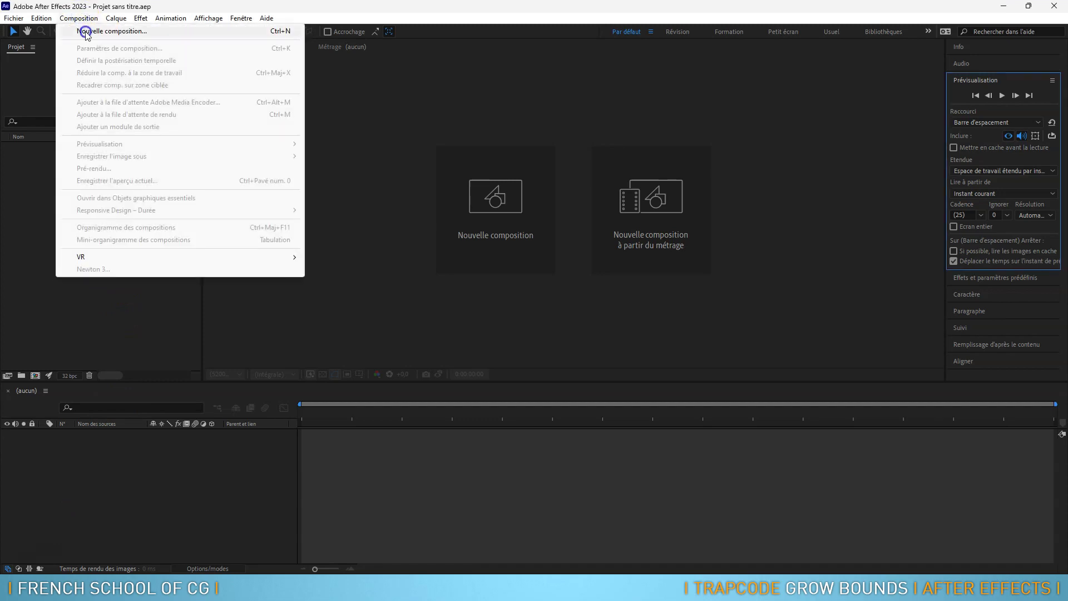
click(86, 29)
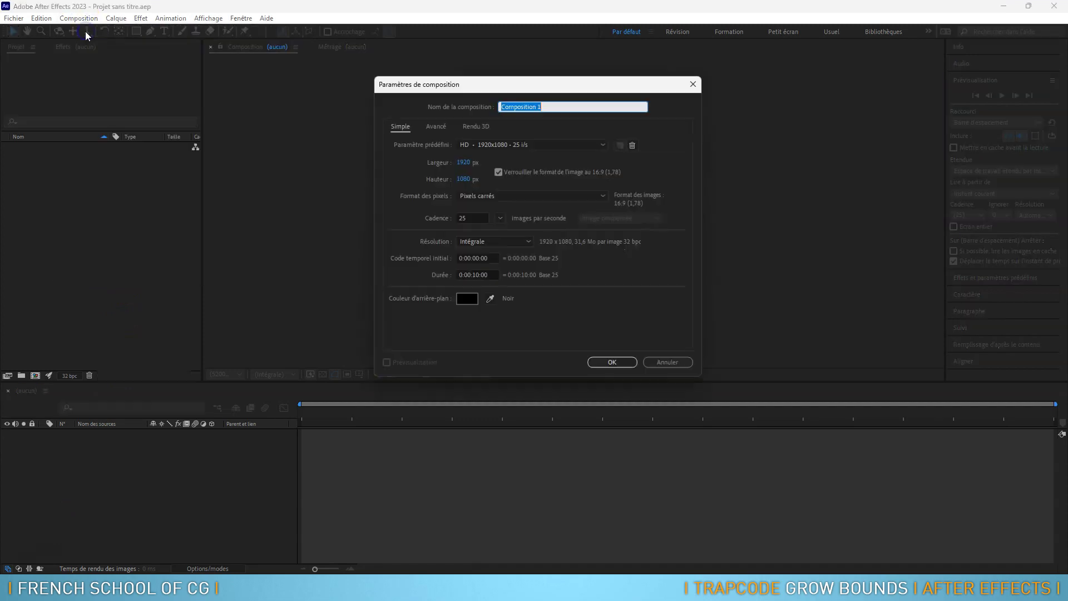
click(526, 146)
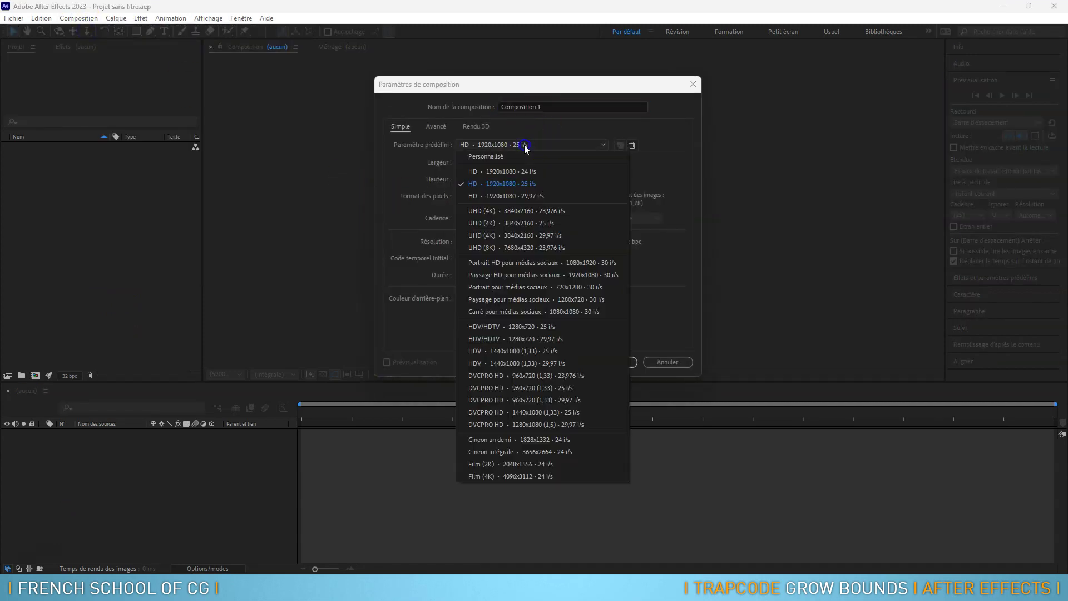
click(529, 186)
click(480, 279)
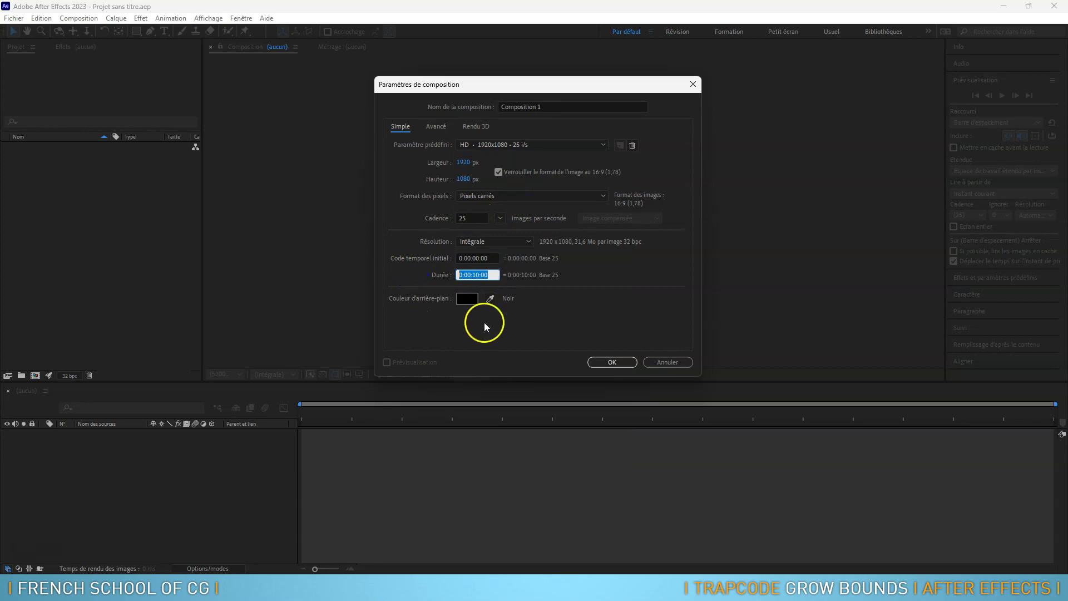
click(615, 362)
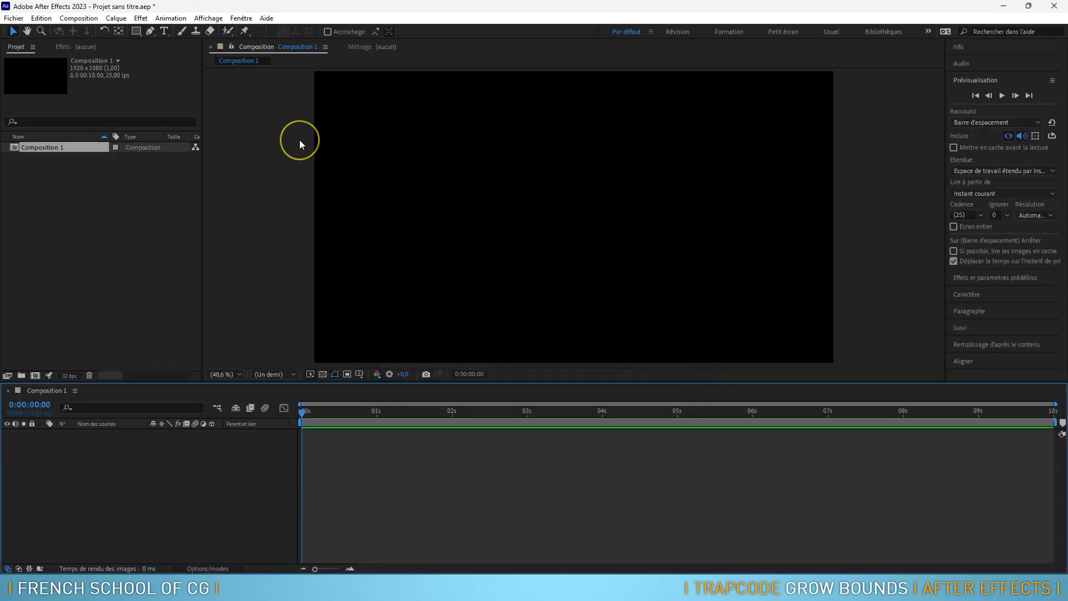
Add a text layer reading "texte" to the composition.
click(164, 30)
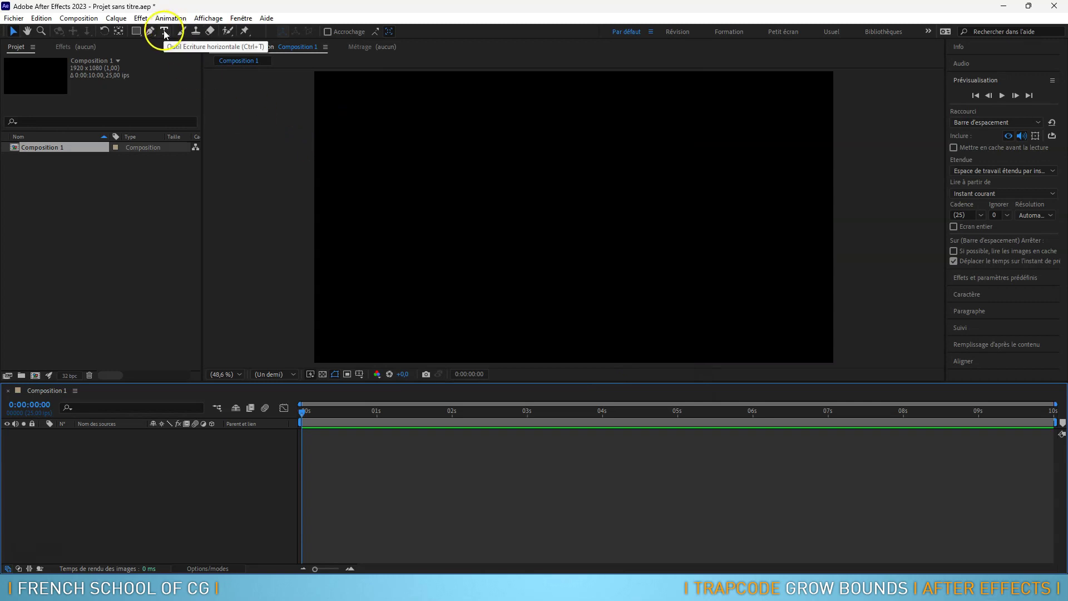
click(456, 216)
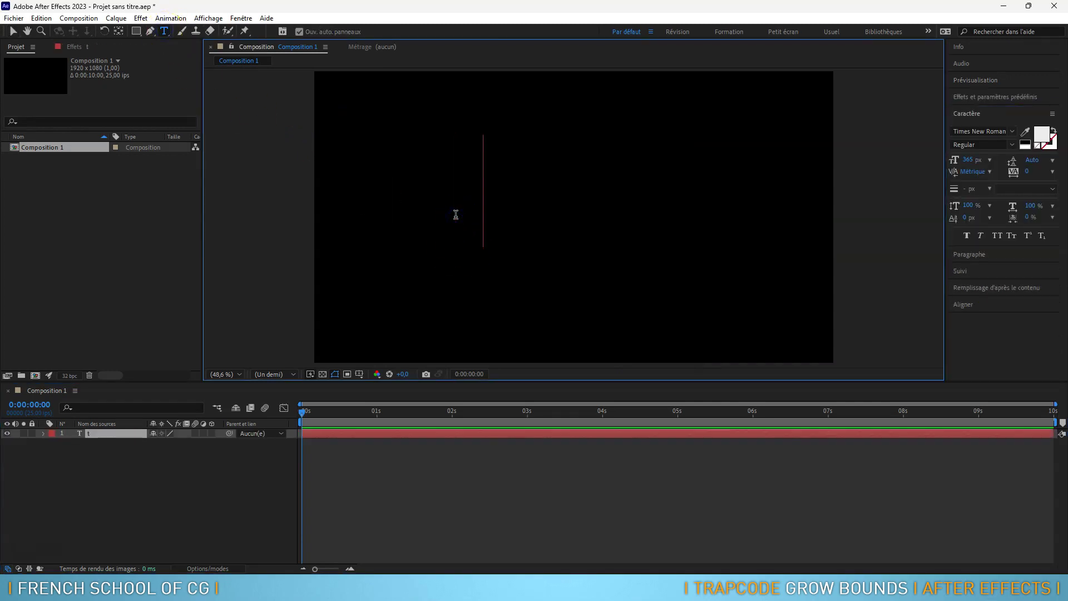
text(texte)
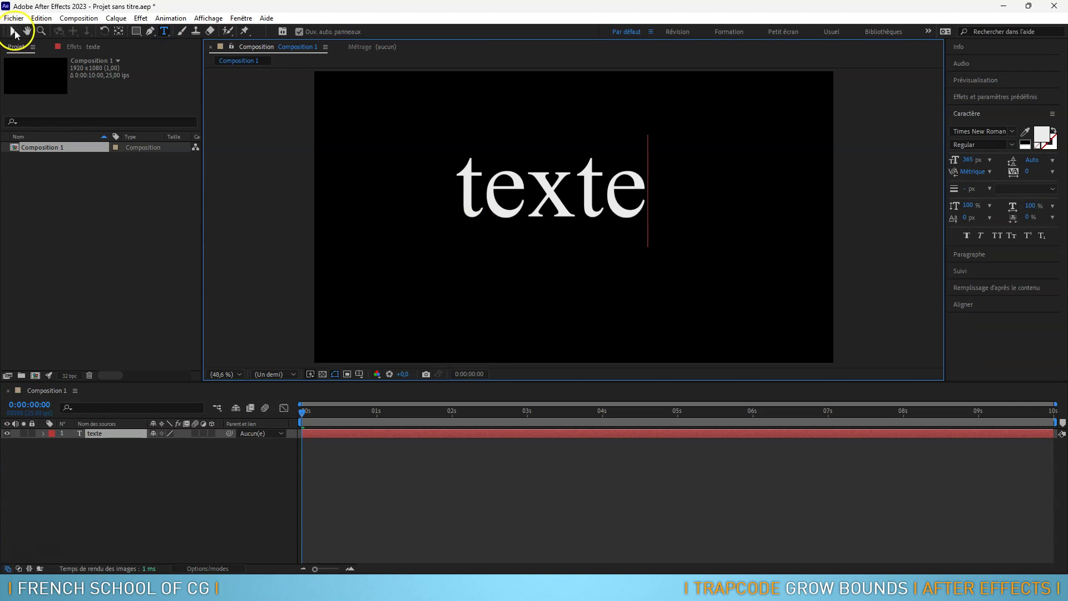
click(14, 32)
Centre the "texte" layer horizontally and vertically in the composition.
drag(544, 189, 564, 215)
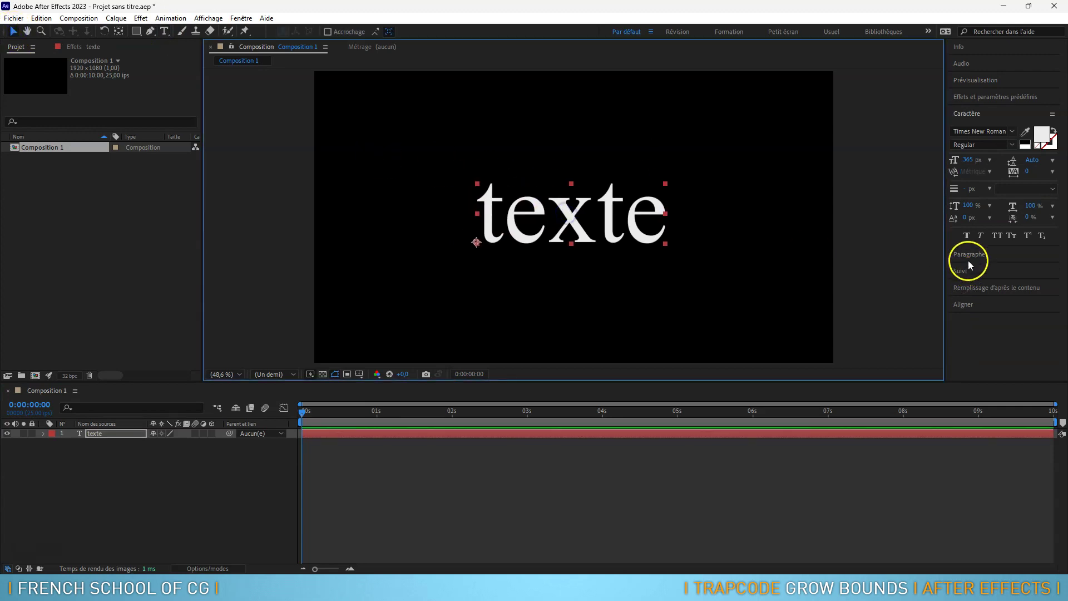
click(968, 304)
click(976, 219)
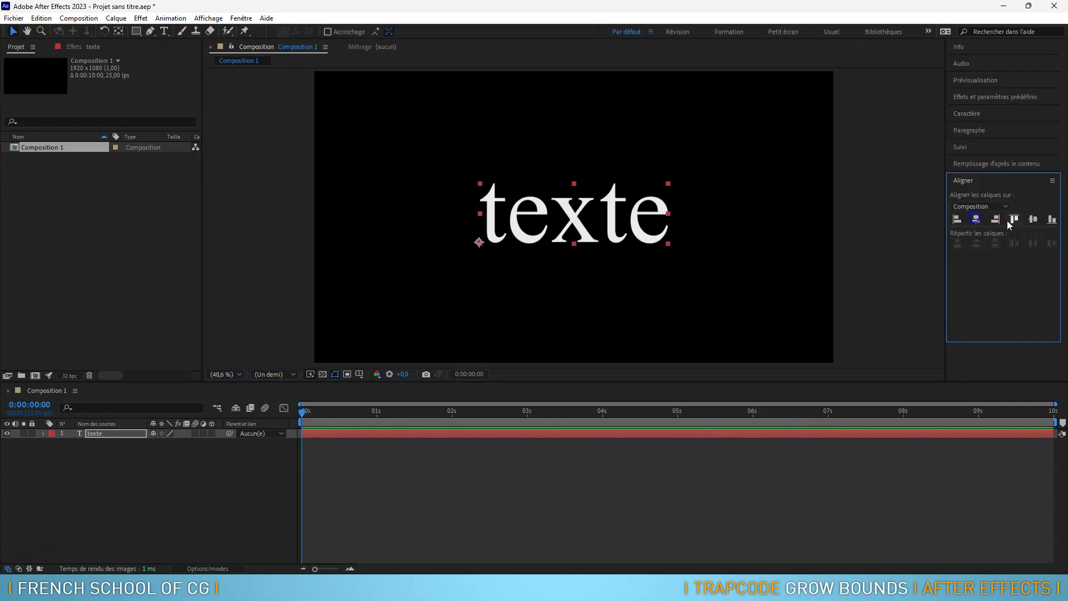
click(1033, 218)
Apply the RG Trapcode Grow Bounds effect to the "texte" layer.
click(109, 434)
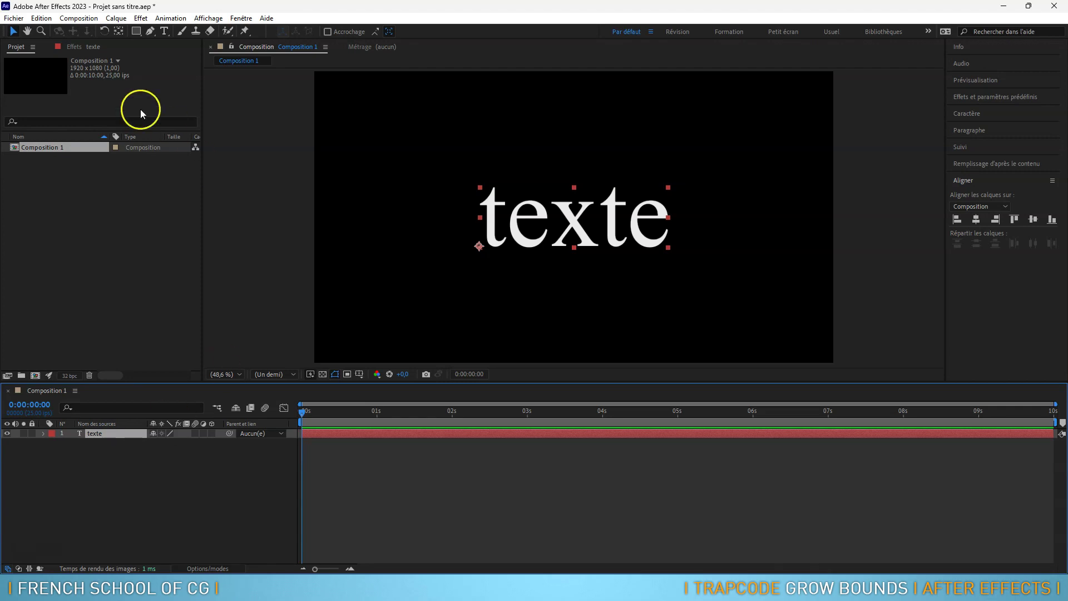
click(140, 18)
mouse_move(261, 305)
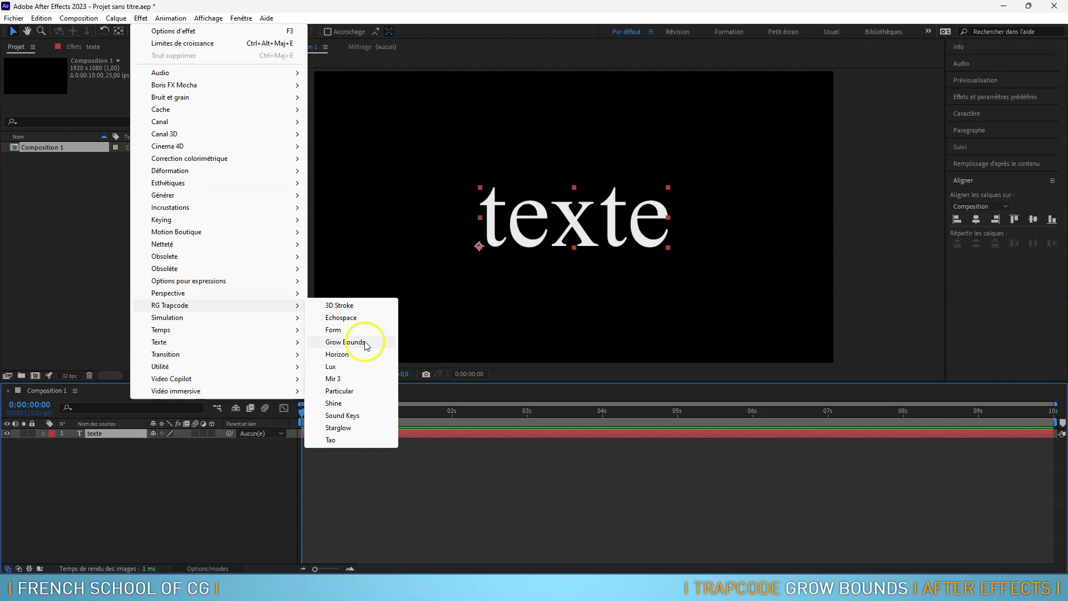
click(345, 342)
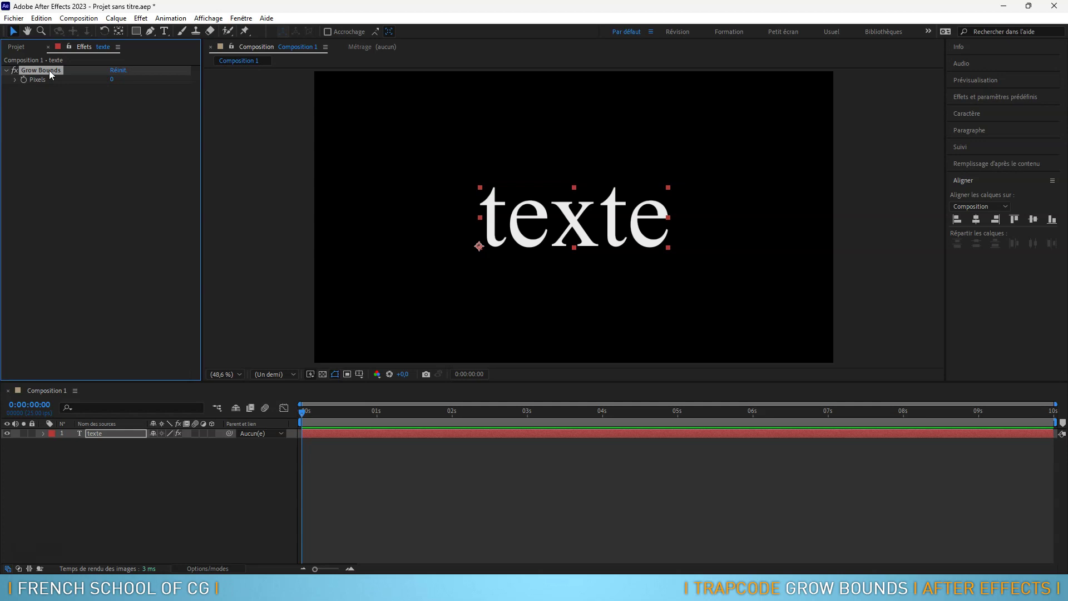
Add the native Limites de croissance effect from the Utilité category to the "texte" layer.
click(141, 18)
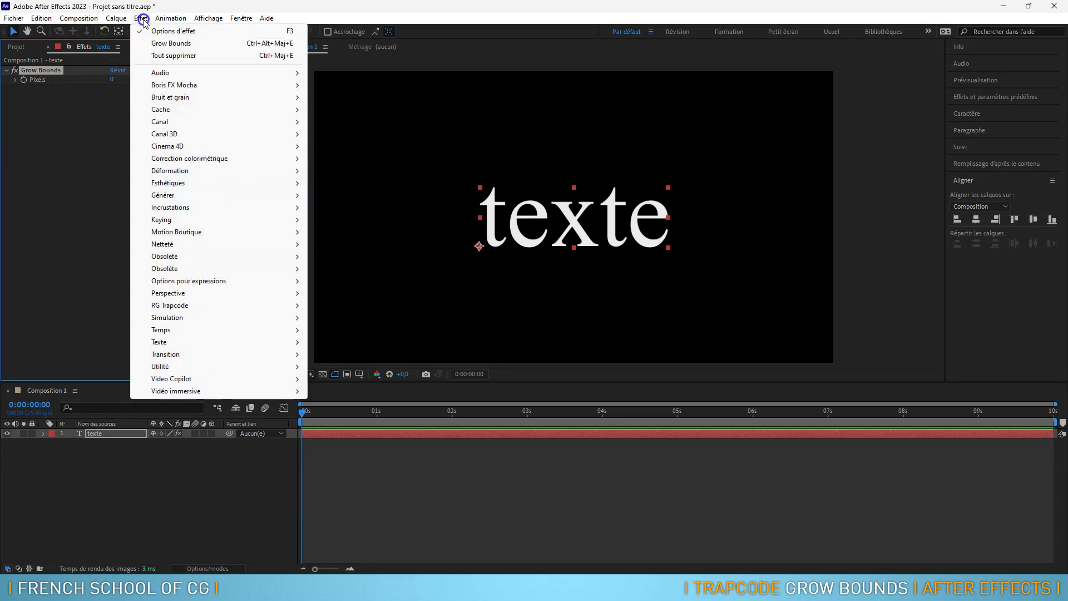
mouse_move(217, 366)
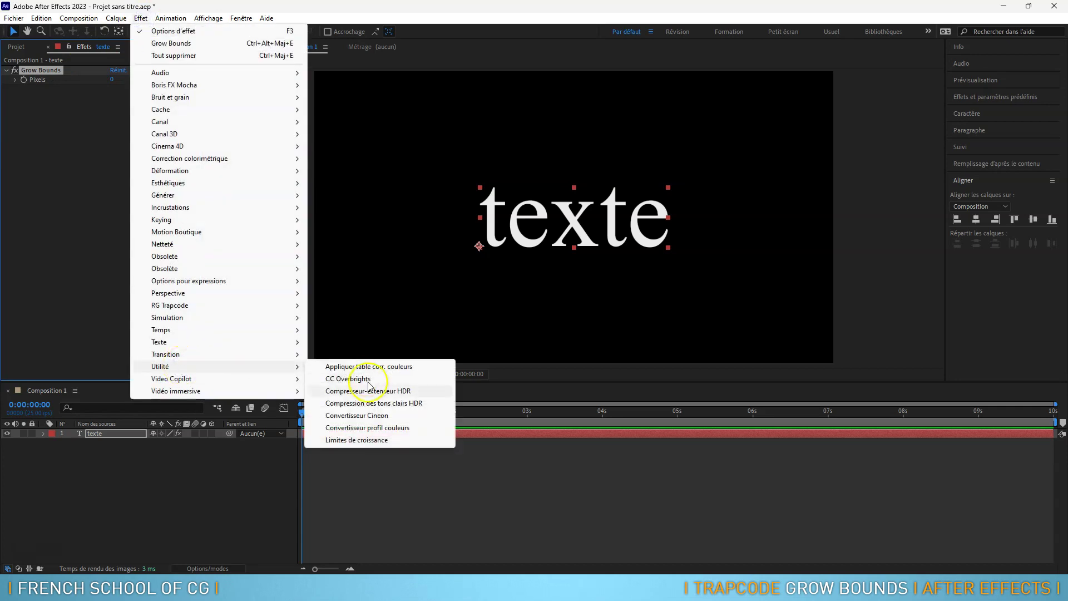
click(359, 443)
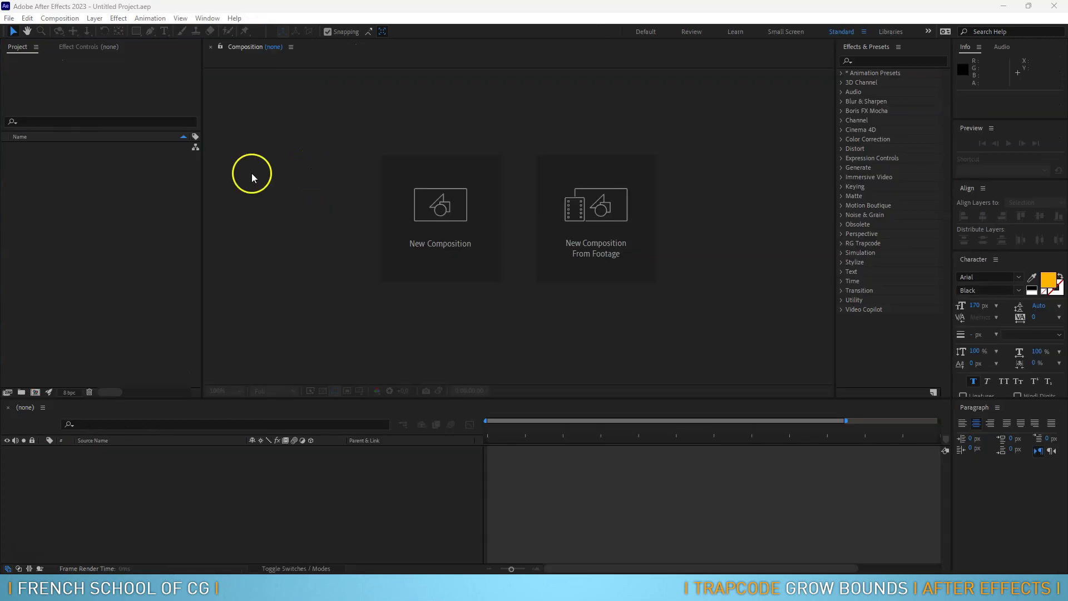
Open the project file 02-compo.aep from the FDT folder.
click(9, 18)
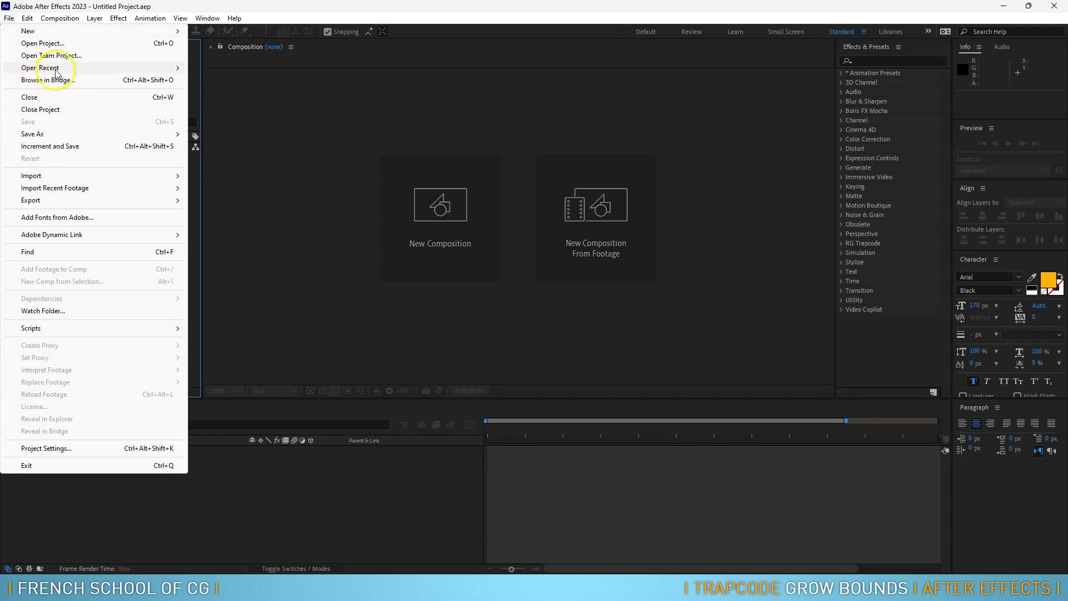
click(61, 44)
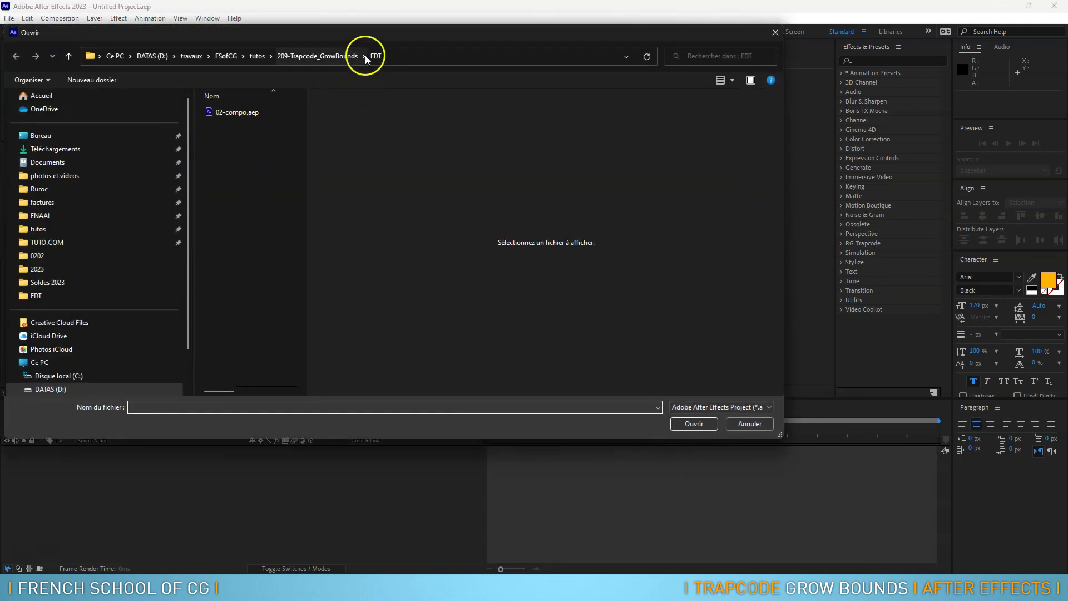
double_click(221, 116)
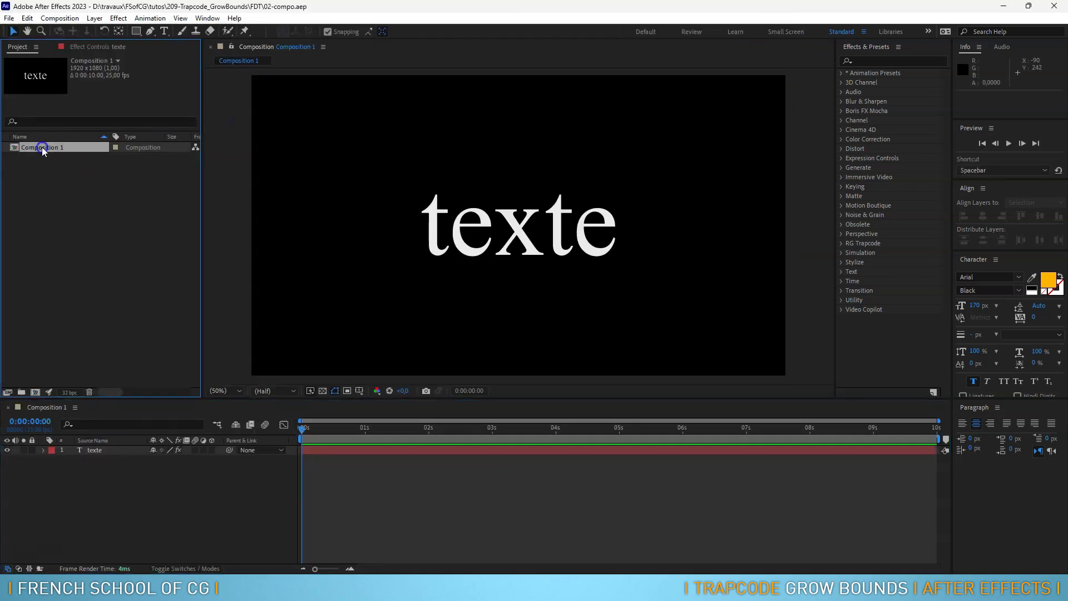
Delete both Grow Bounds effects from the "texte" layer.
click(145, 451)
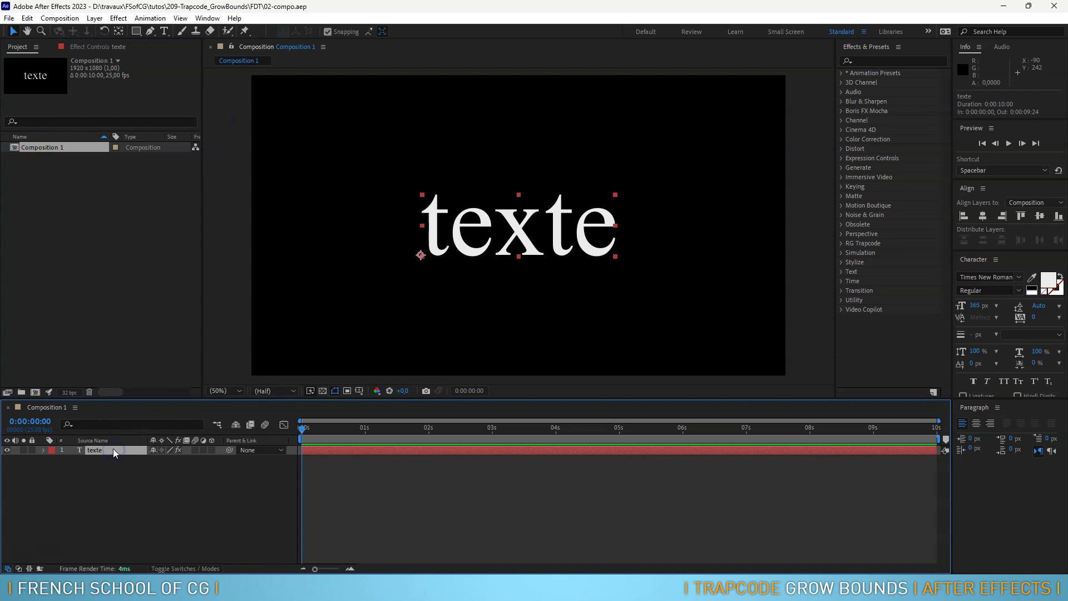
click(97, 49)
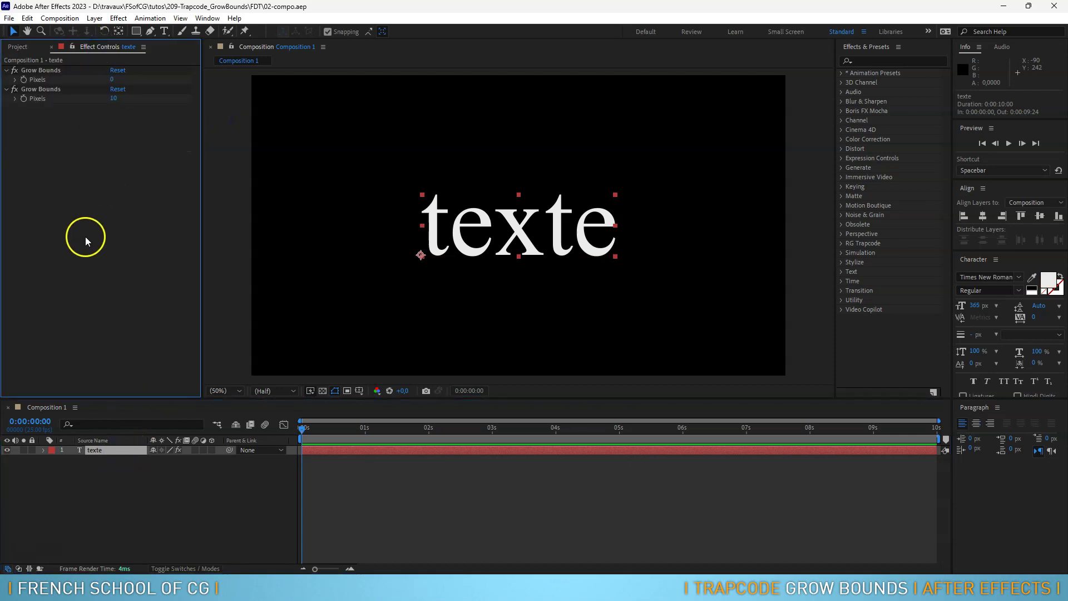
click(50, 72)
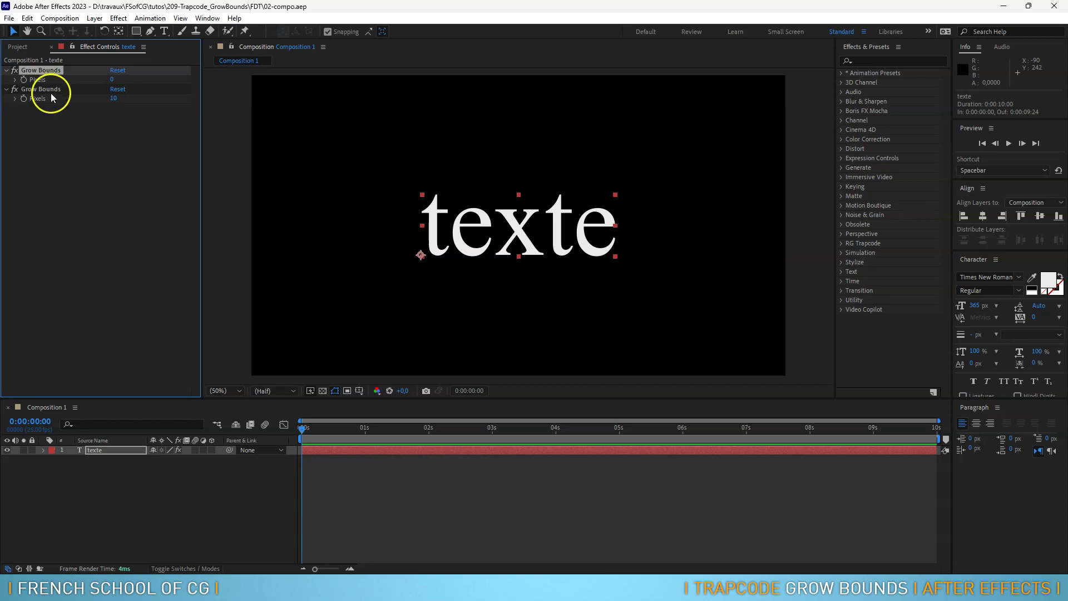
click(40, 90)
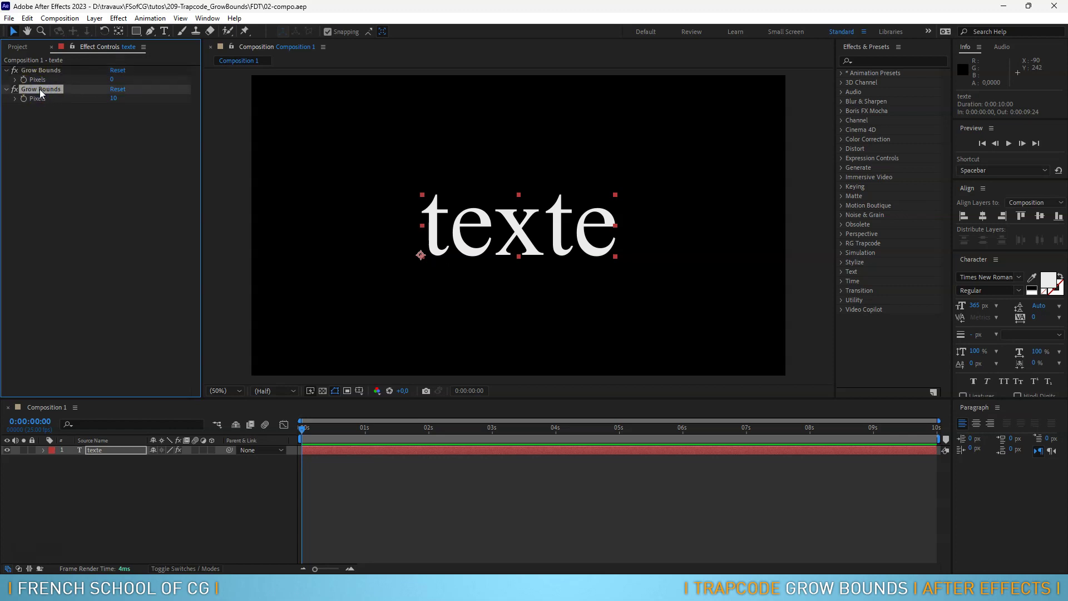
key(Delete)
click(35, 72)
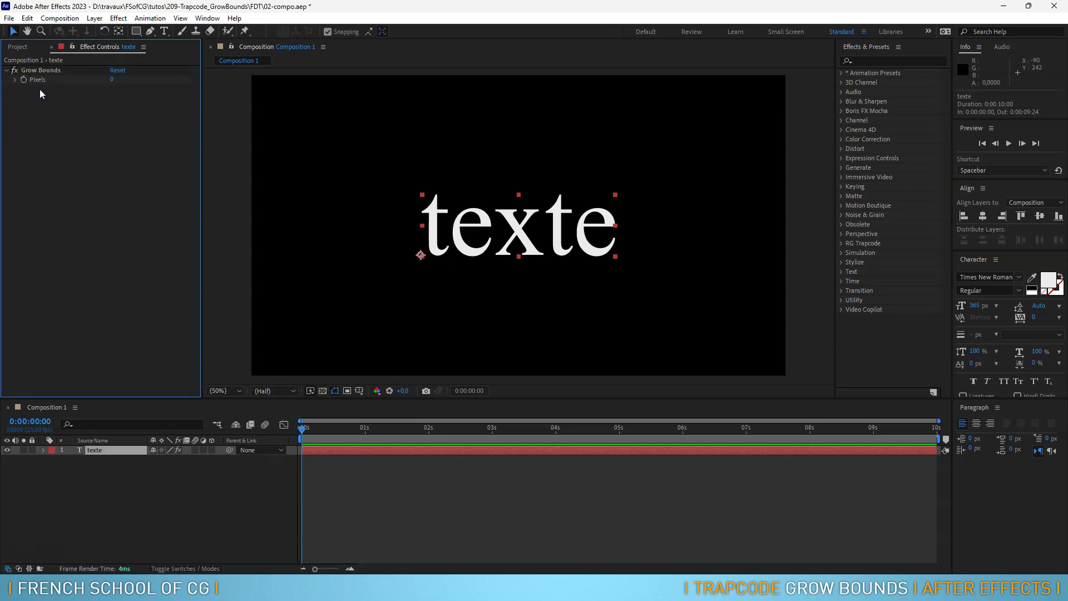
key(Delete)
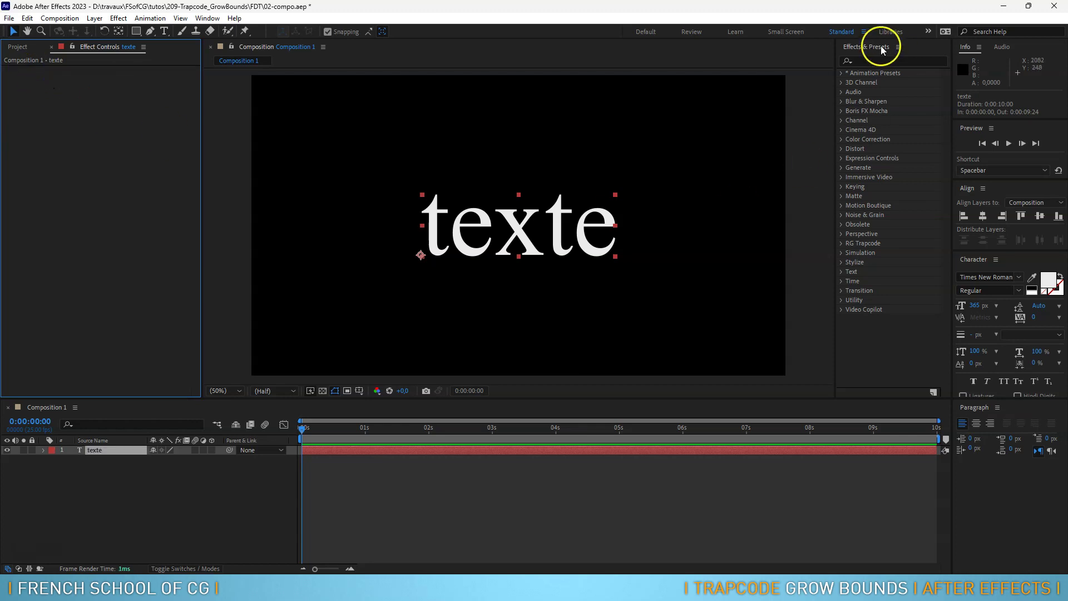
Search the effects for "grow" and locate the Utility version of Grow Bounds.
click(869, 60)
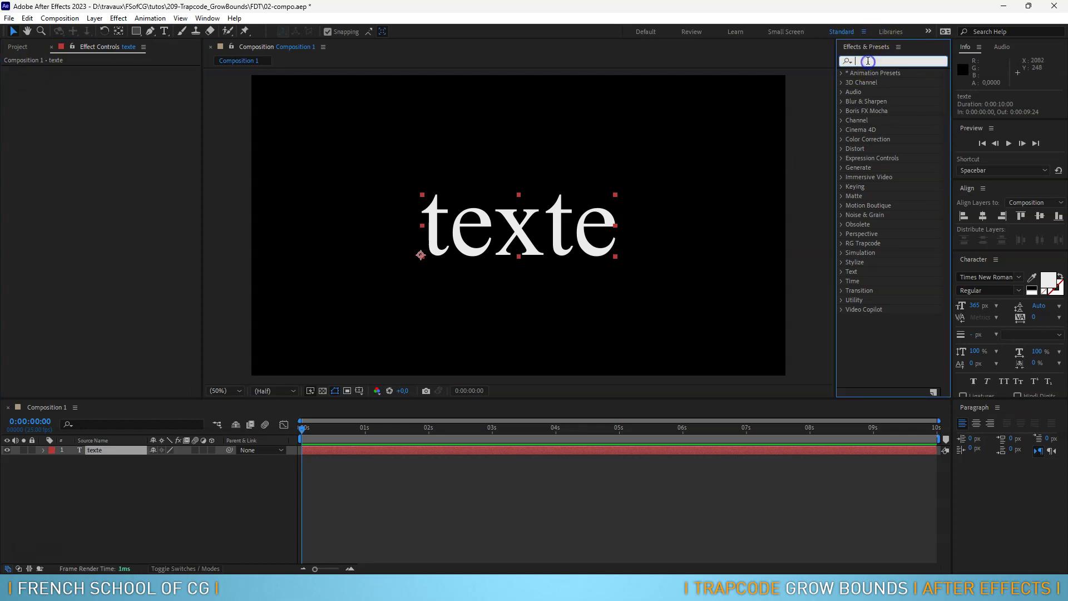
text(grow)
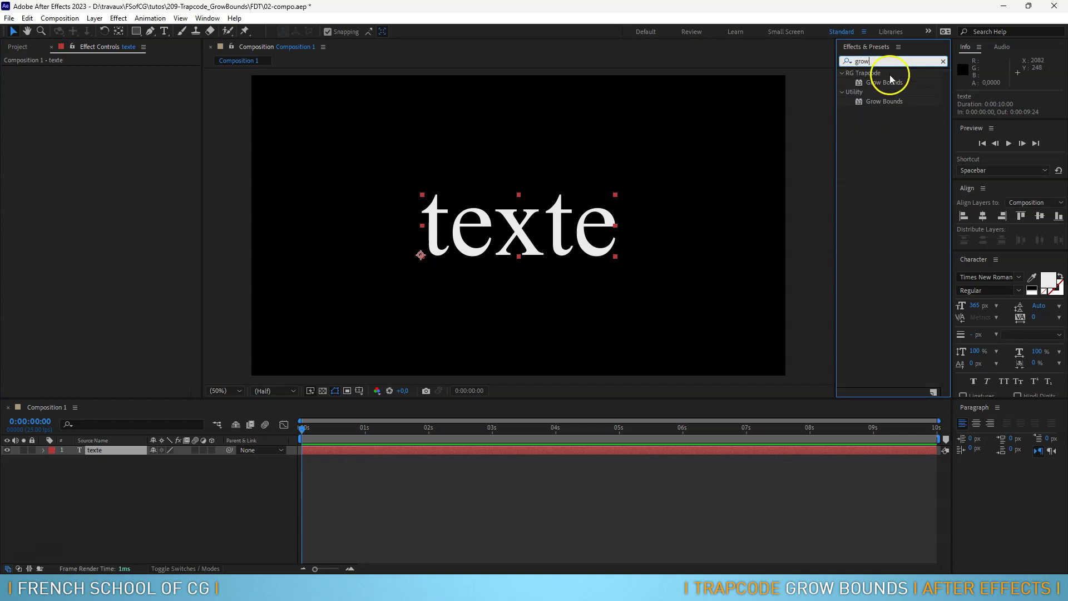
click(883, 101)
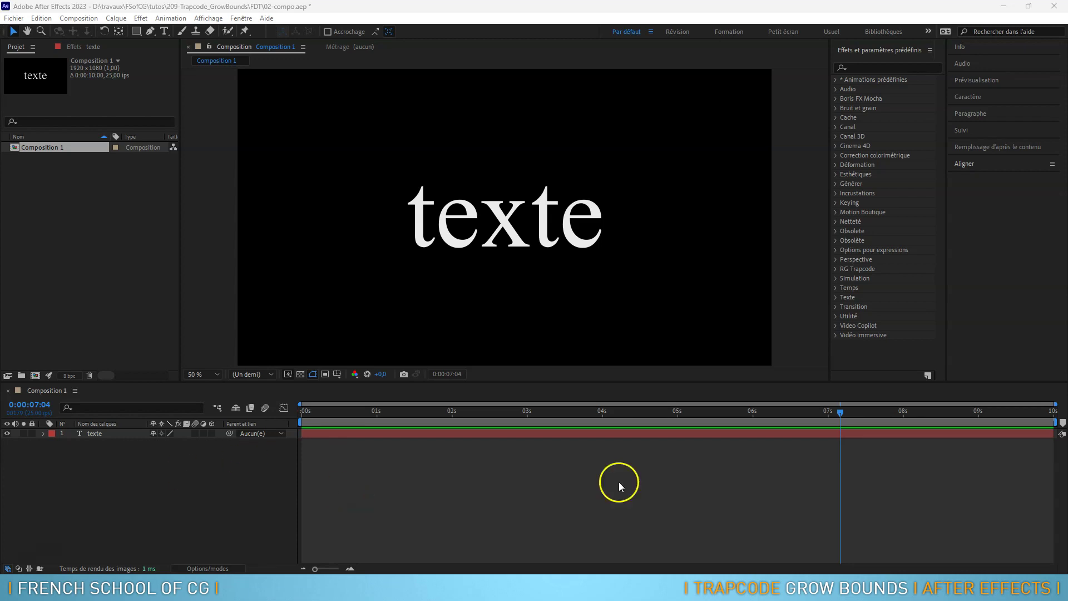
Locate the Limites de croissance effect in the Utilité category of the effects list.
click(843, 316)
scroll(864, 334, down, 1)
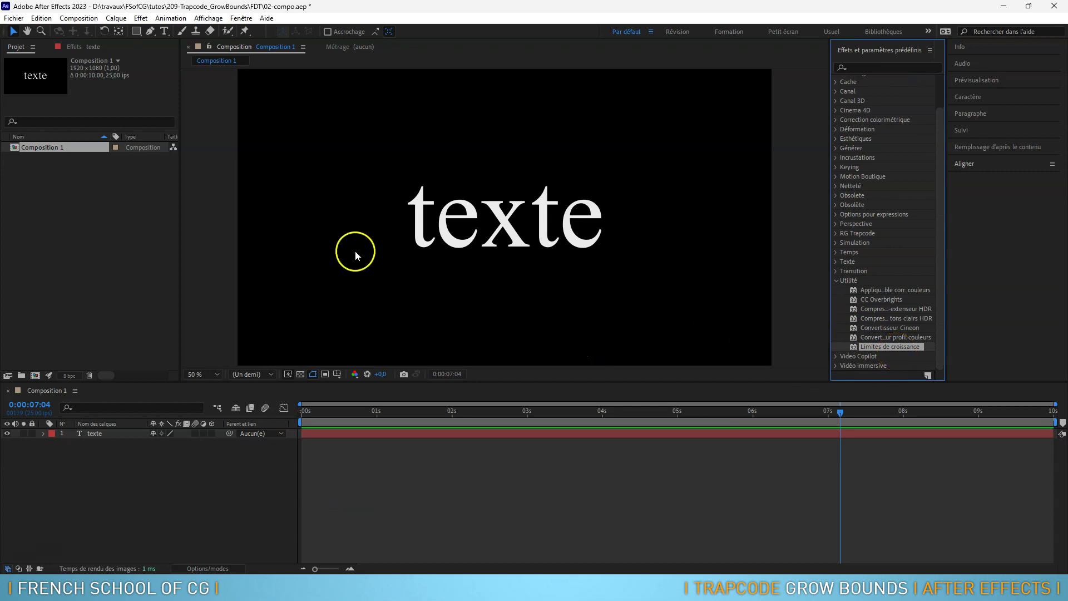
Hide the "texte" layer and rename Composition 1 as "limite croissance".
click(99, 432)
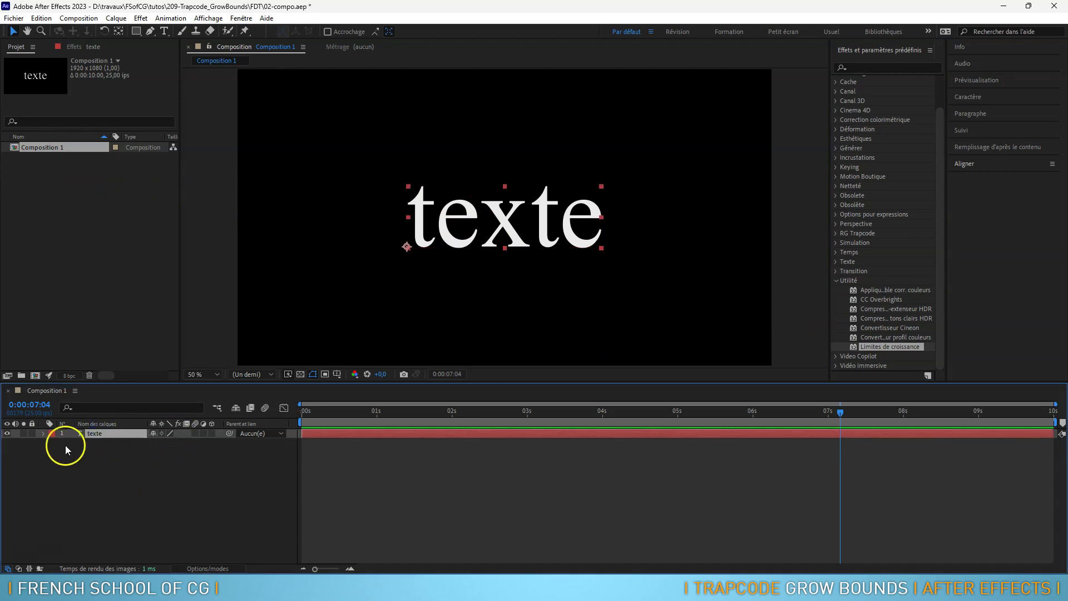
click(7, 433)
click(52, 149)
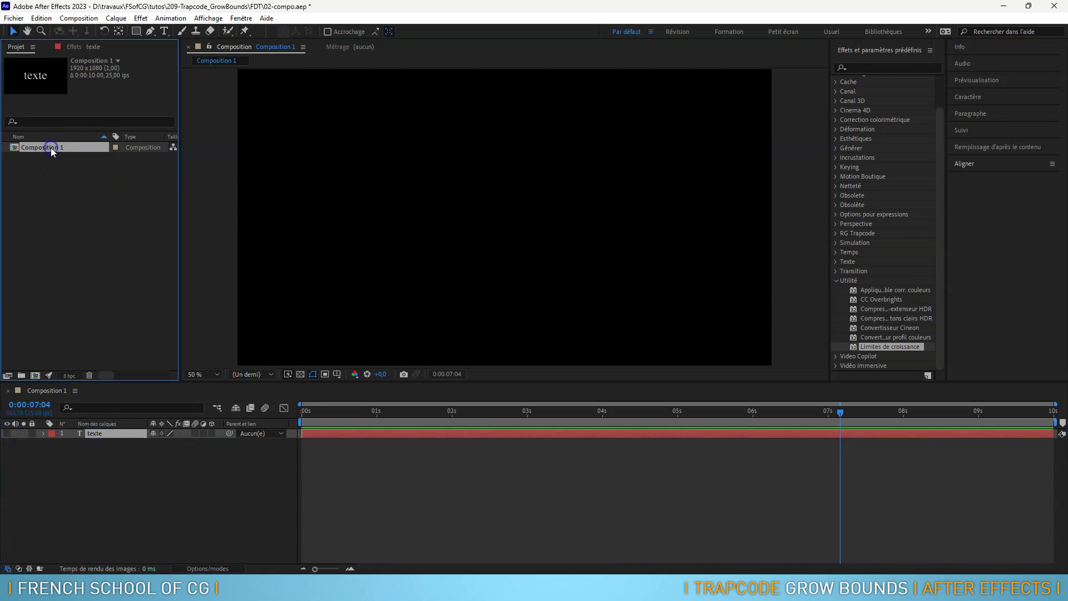
key(Return)
text(limite croissance)
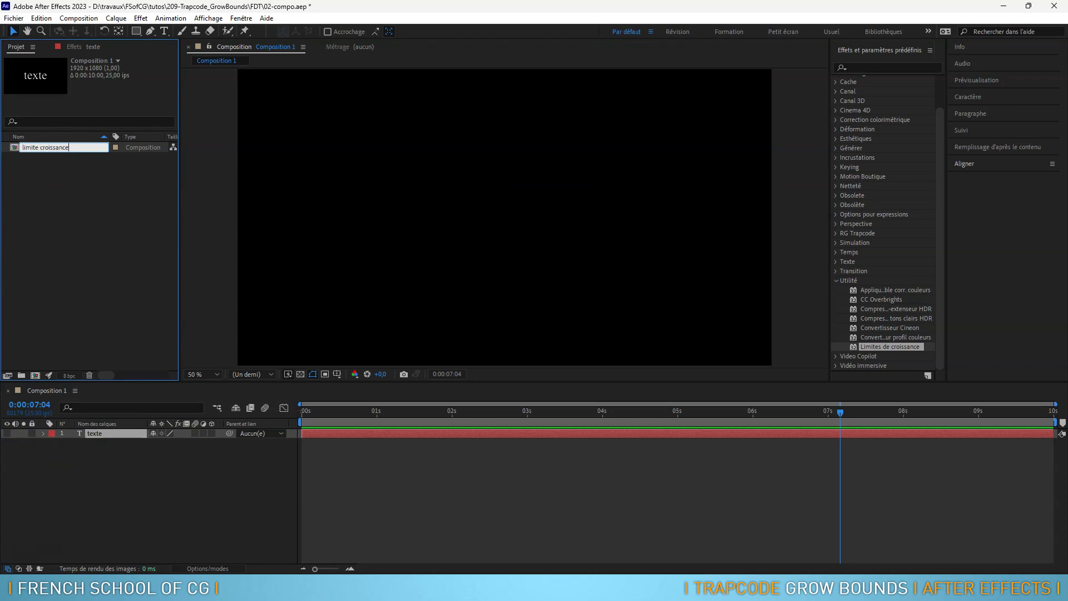
key(Return)
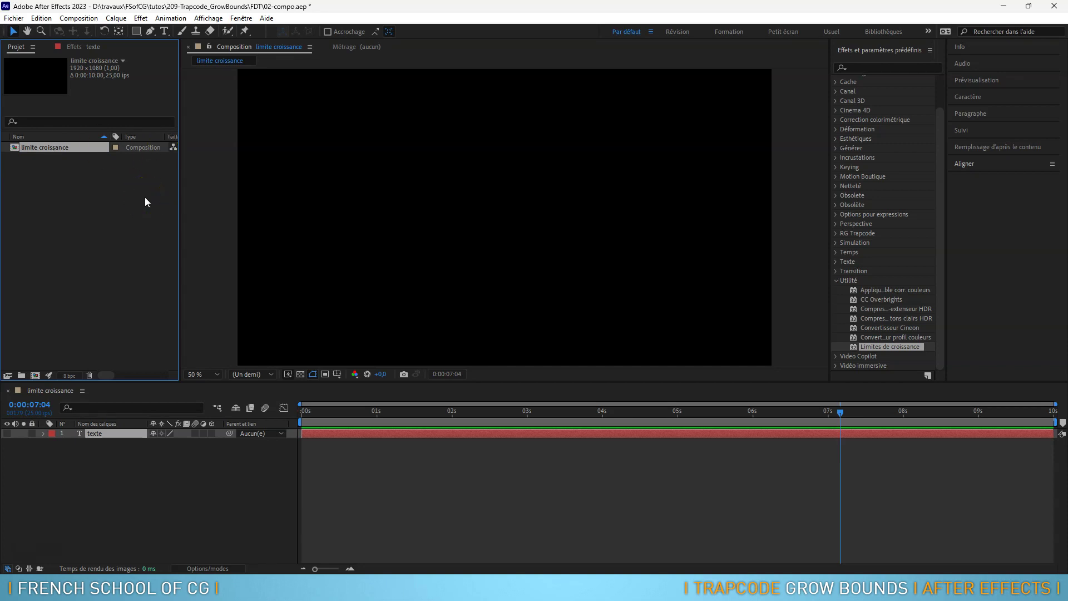
Import the palmier layer of palmier.ai as footage at layer size and place it in the composition.
double_click(61, 188)
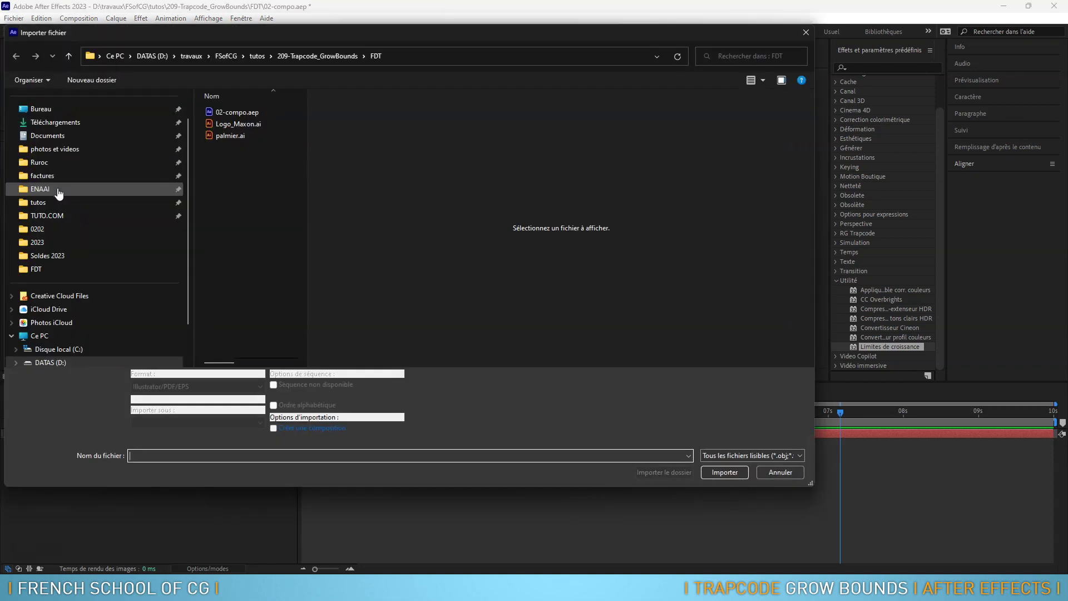
click(216, 136)
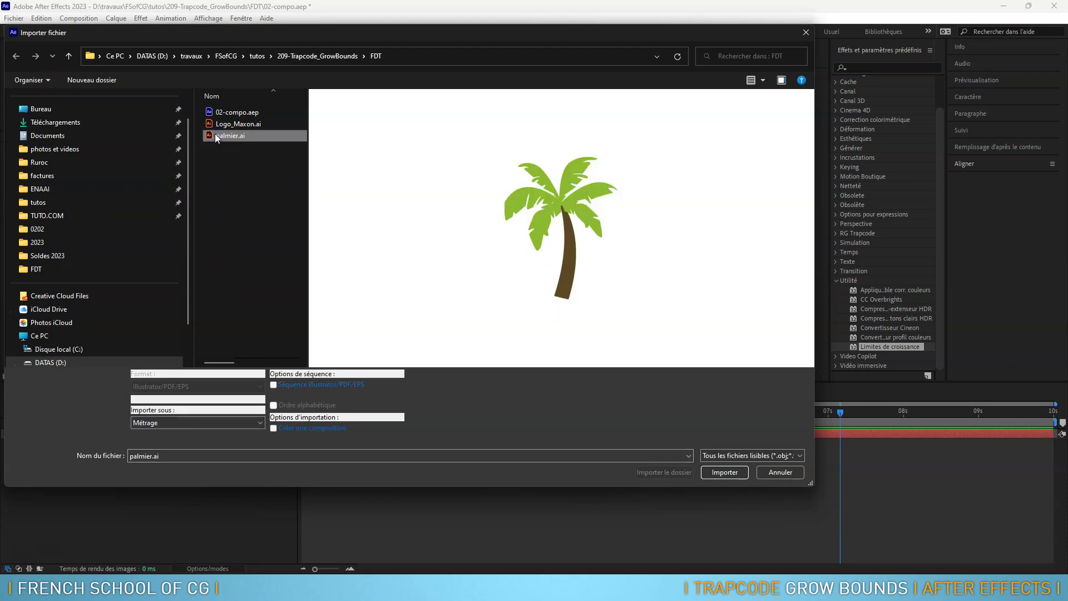
double_click(216, 136)
click(439, 206)
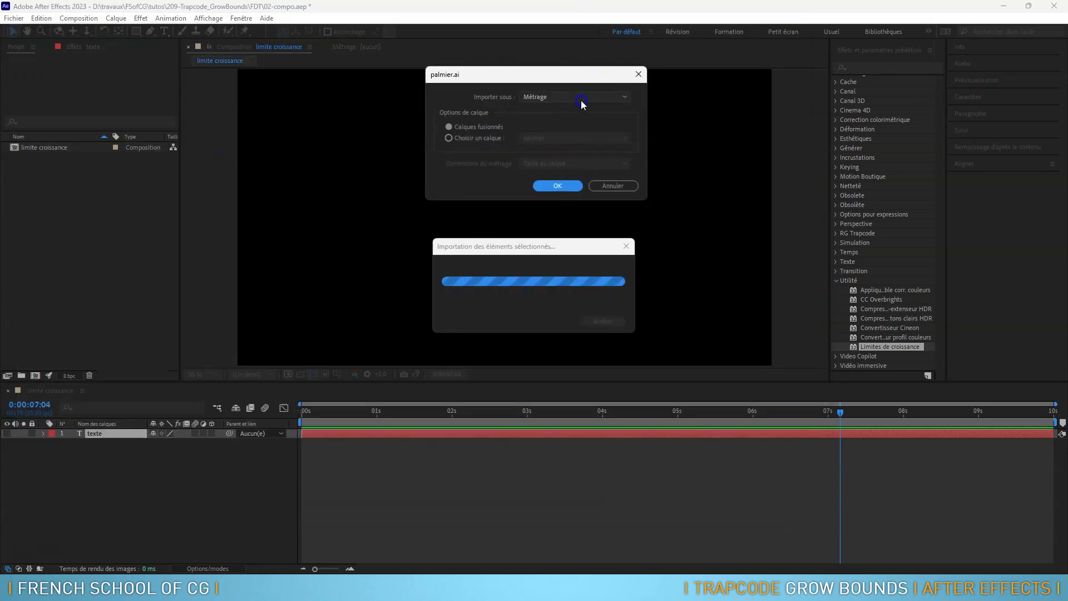
click(450, 139)
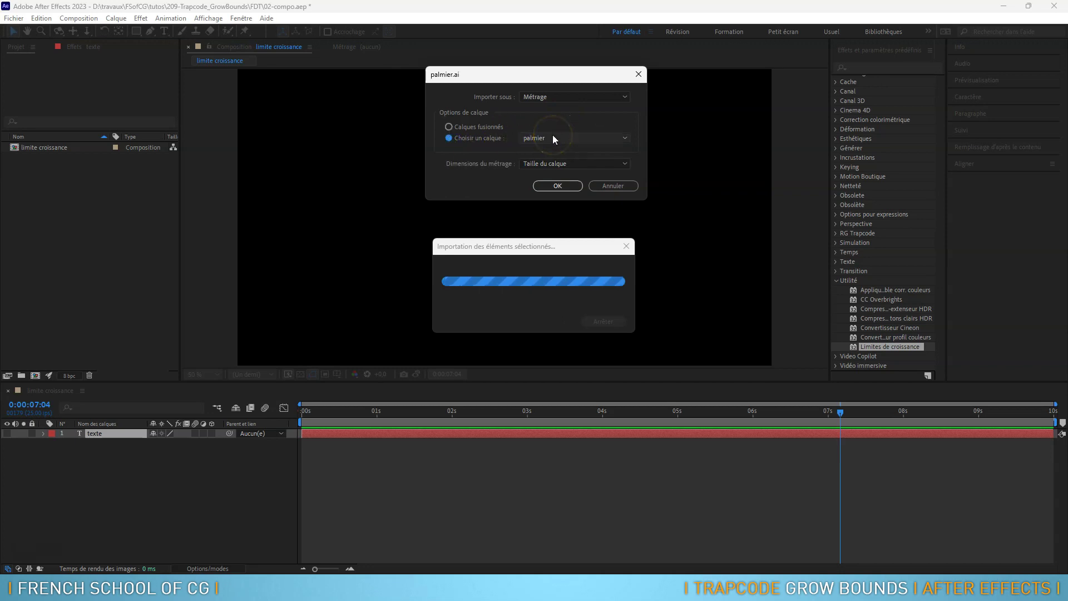
click(564, 164)
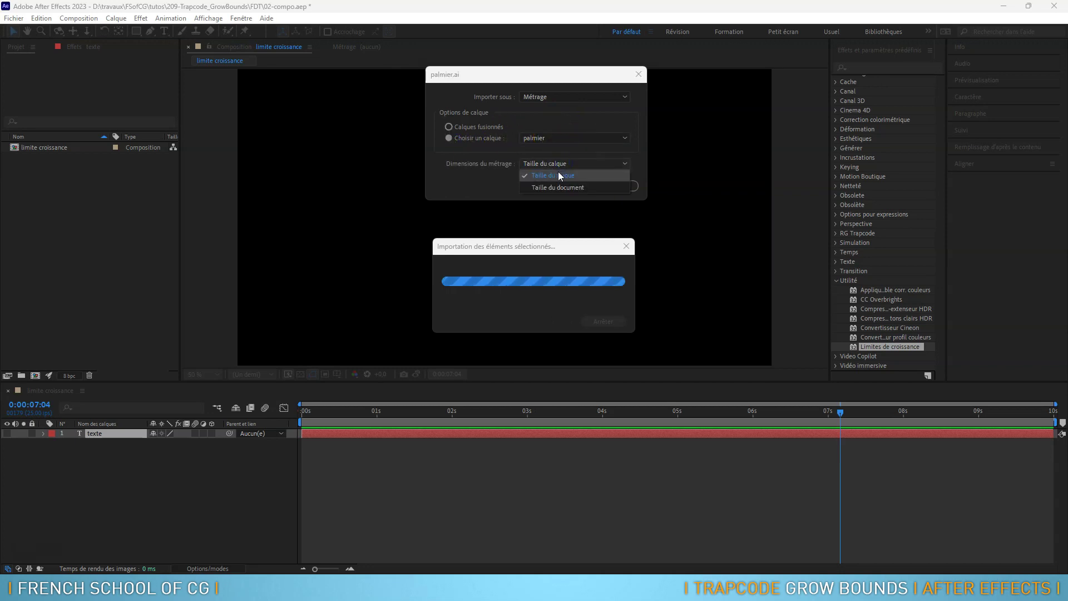
click(559, 174)
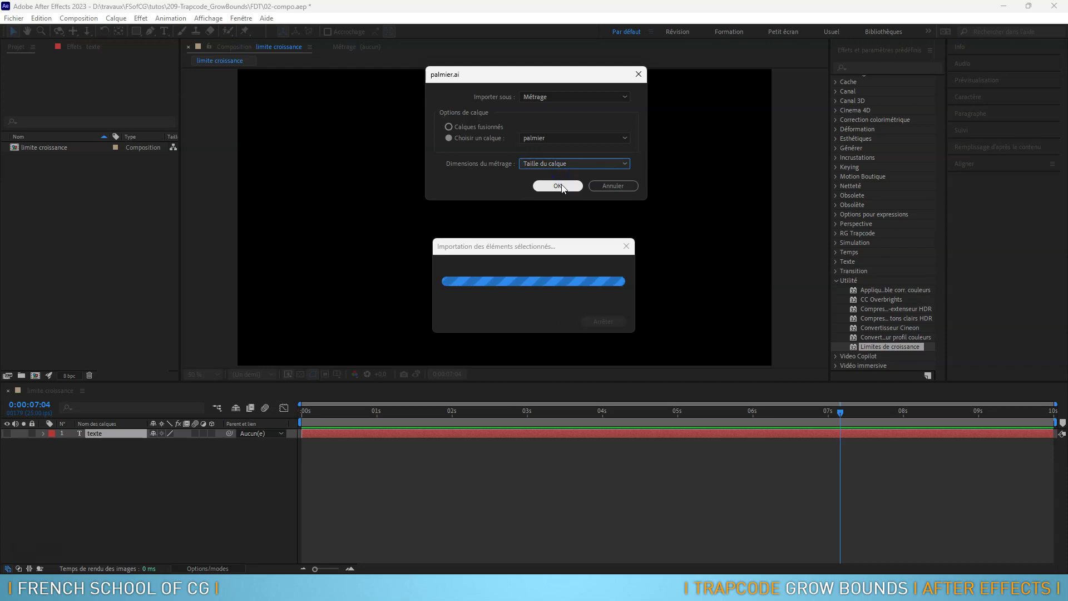
click(557, 186)
drag(84, 159, 505, 225)
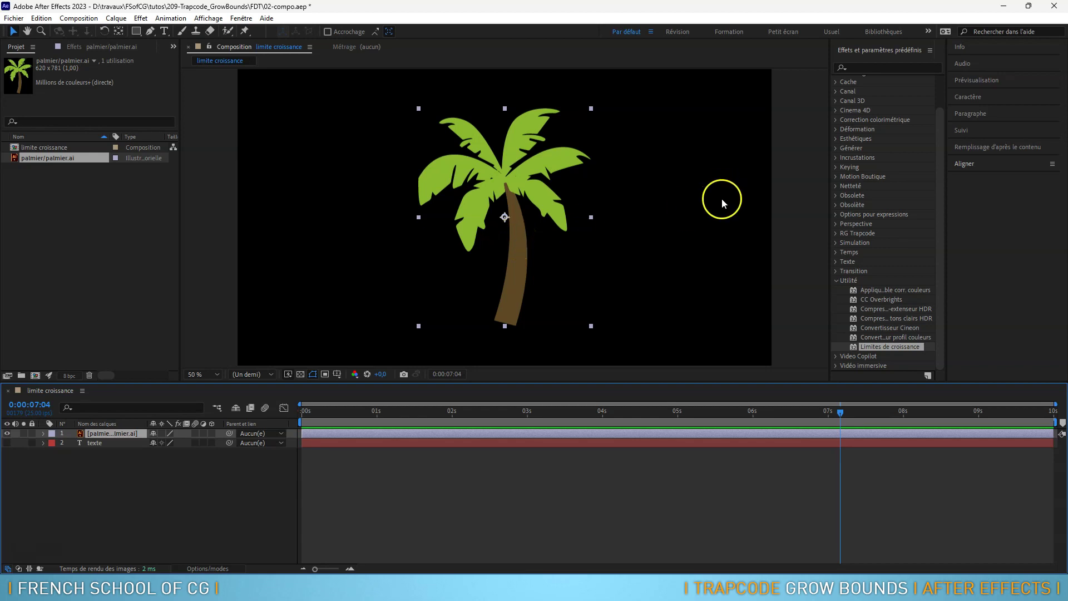
Apply the CC Bend It effect to the palm tree layer and set its Bend to -5.
click(866, 67)
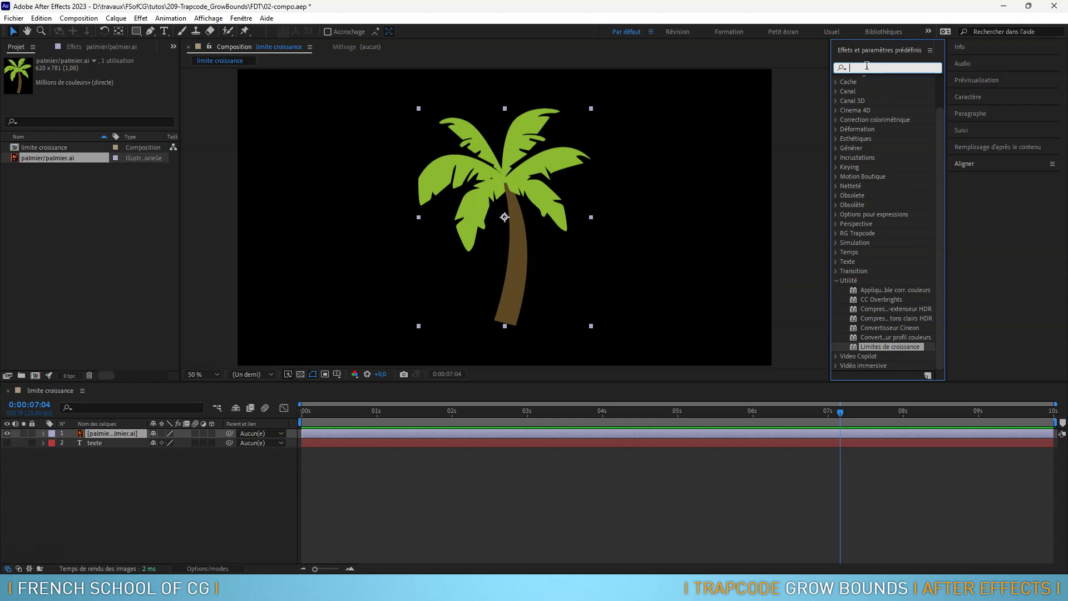
text(bend)
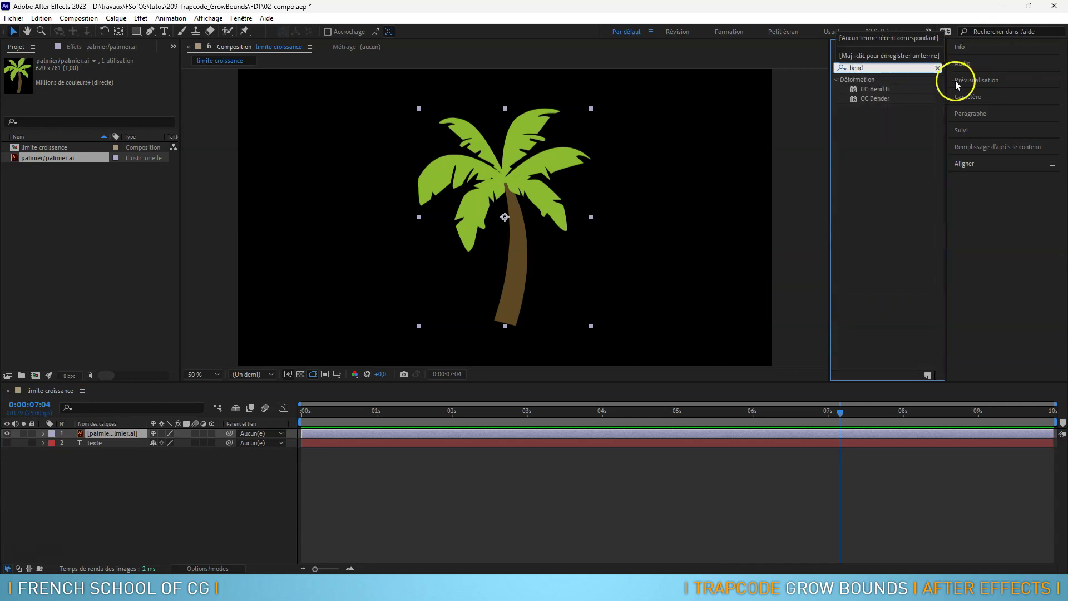
click(886, 89)
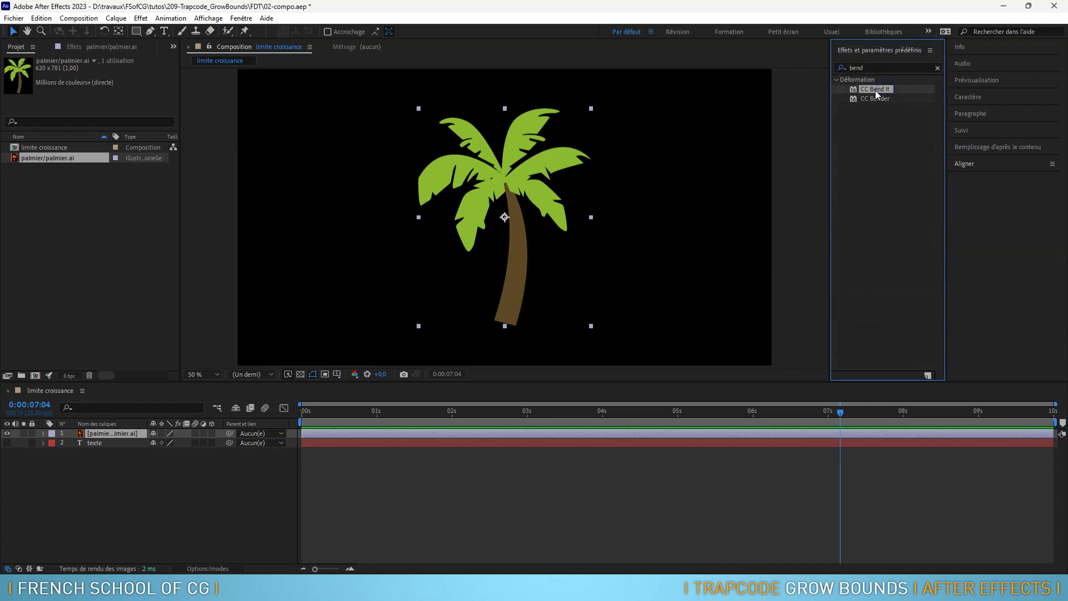
drag(883, 91, 510, 191)
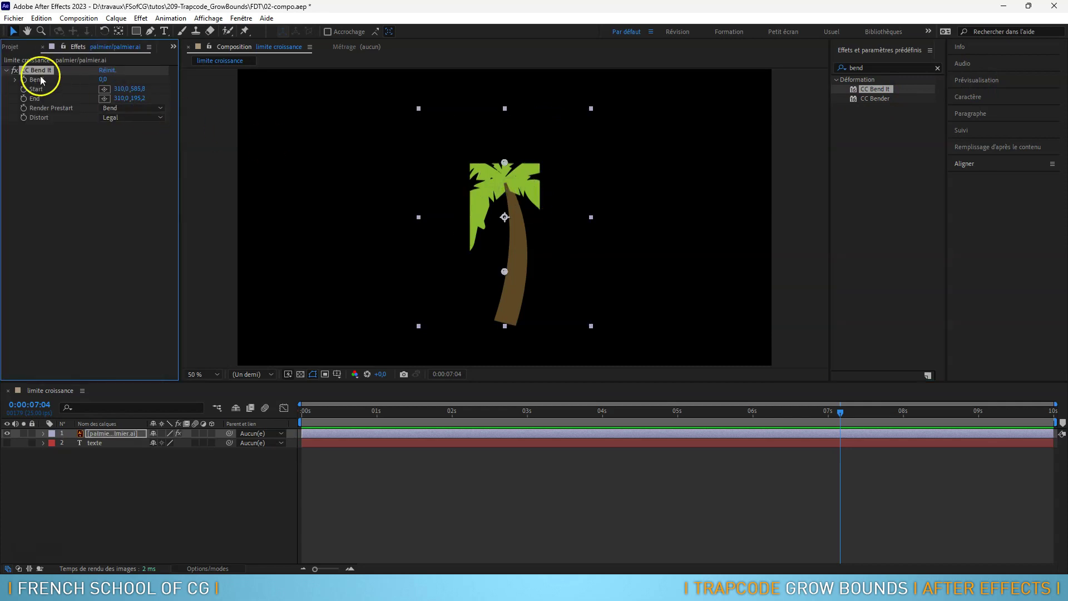
mouse_move(104, 79)
mouse_down()
mouse_move(139, 79)
mouse_move(71, 75)
mouse_move(127, 81)
mouse_move(131, 72)
mouse_move(97, 78)
mouse_up()
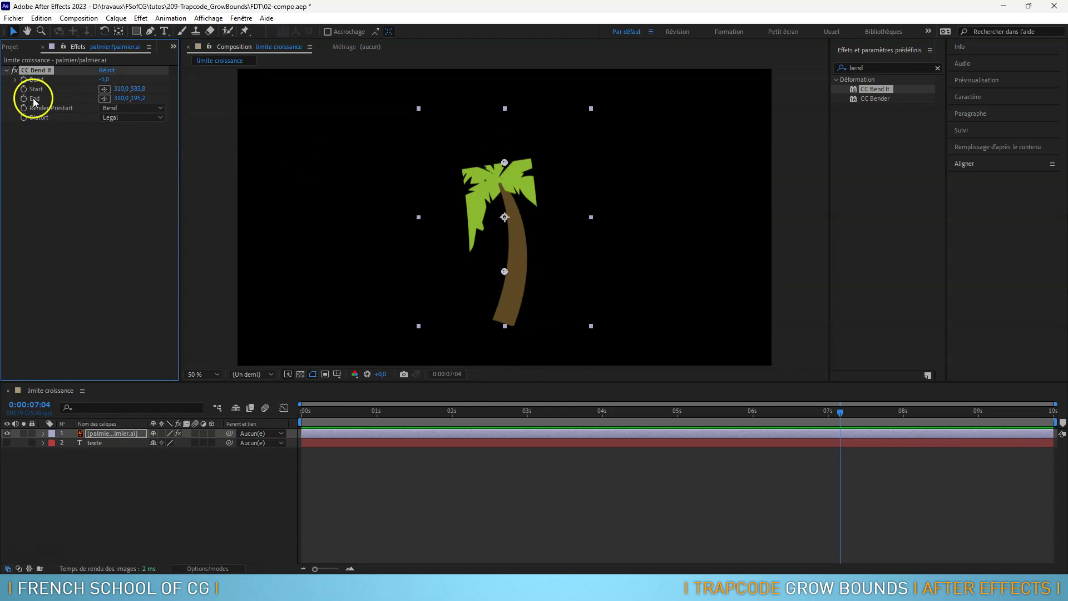
Place the CC Bend It Start point at the trunk's base (312, 780.5) and its End point above the foliage (314, 0.5).
click(104, 90)
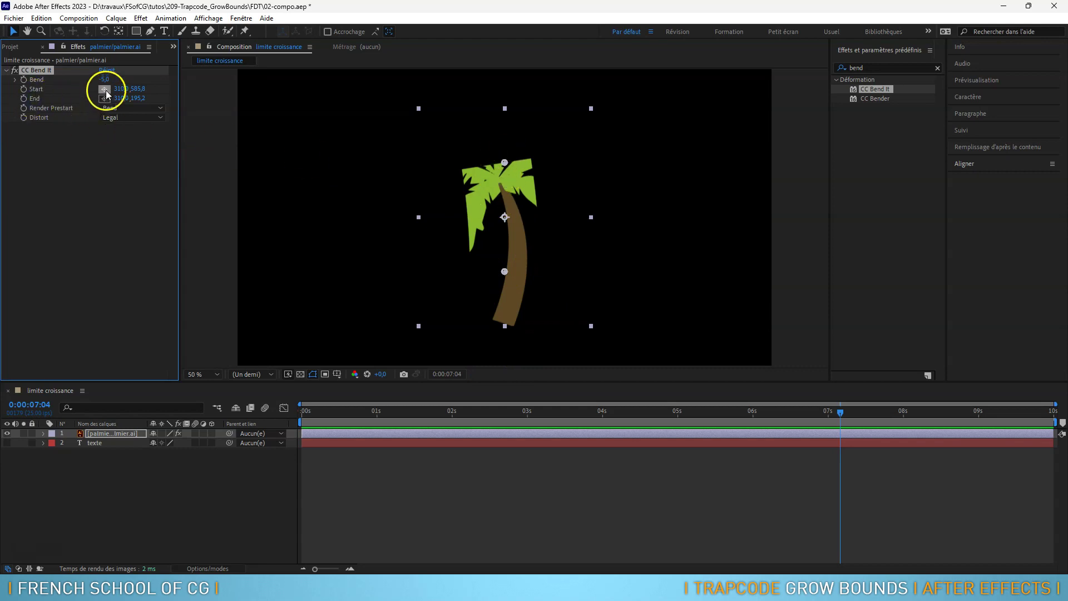
drag(506, 305, 506, 329)
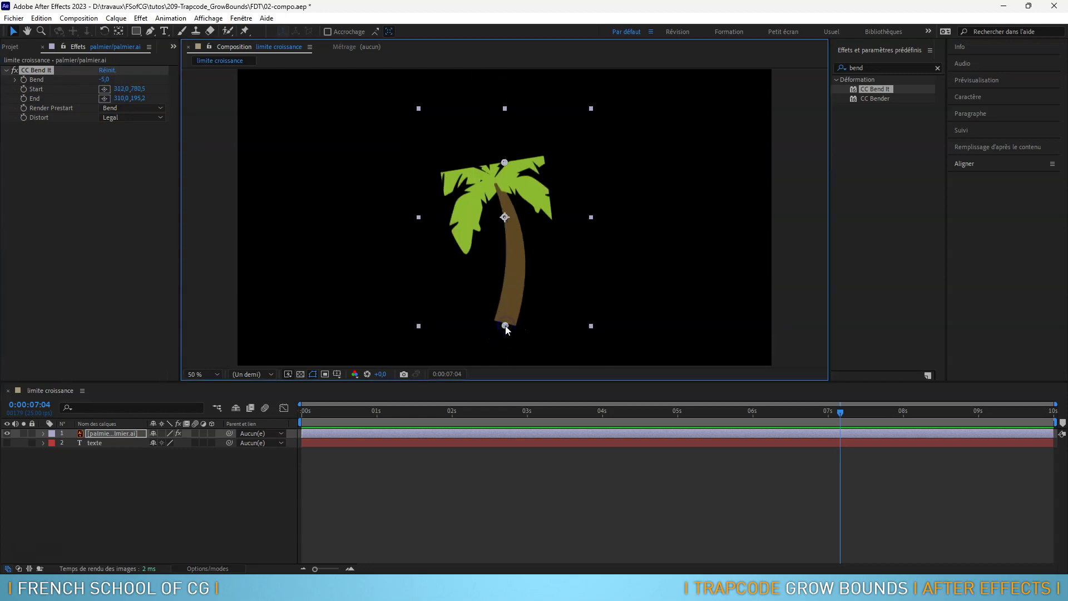
click(105, 98)
click(505, 108)
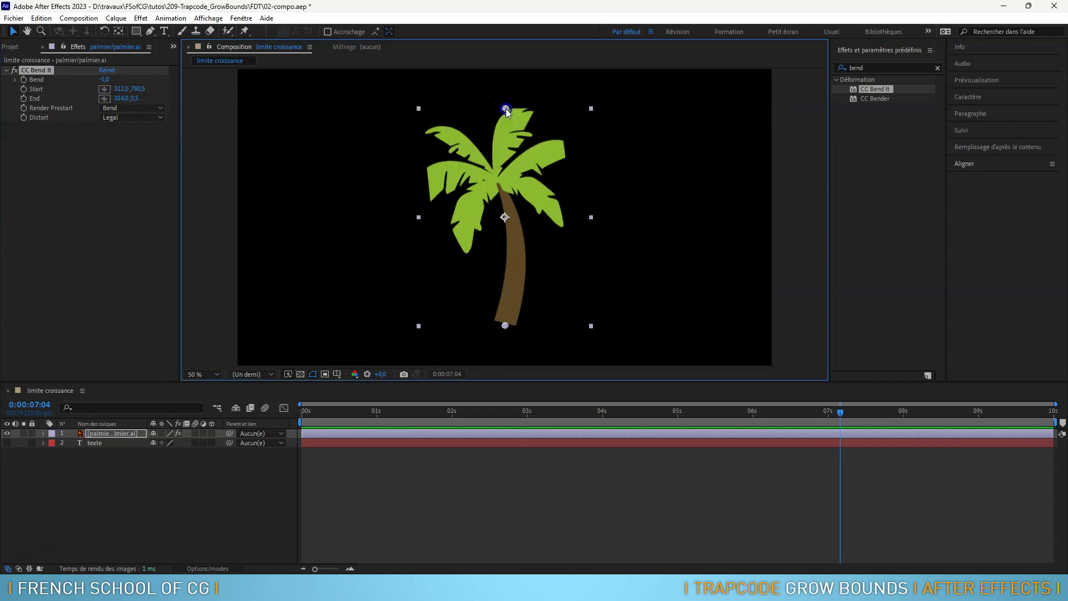
Test the palm tree's Bend at 67 and bring it back down to 2.
drag(105, 79, 155, 88)
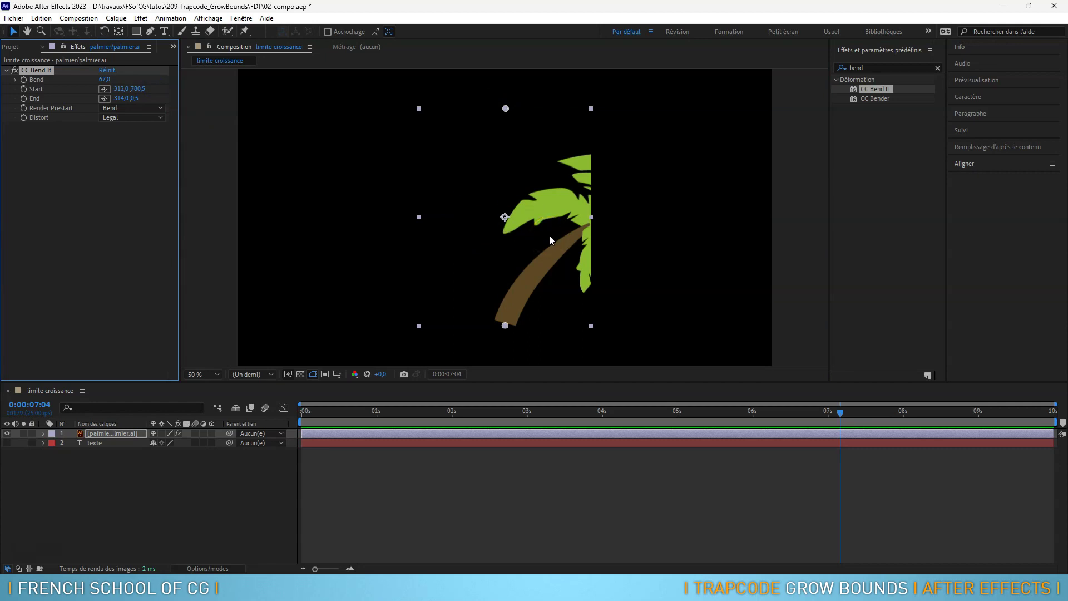
click(566, 206)
drag(105, 79, 72, 80)
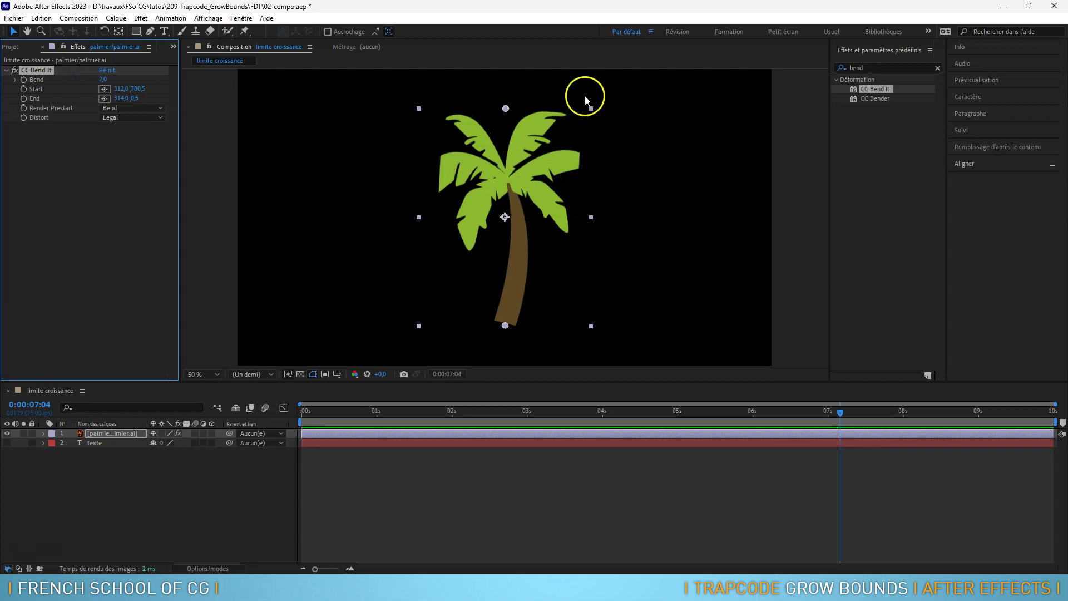
Clear the effects search and apply Limites de croissance from the Utilité category to the palm tree layer.
click(938, 68)
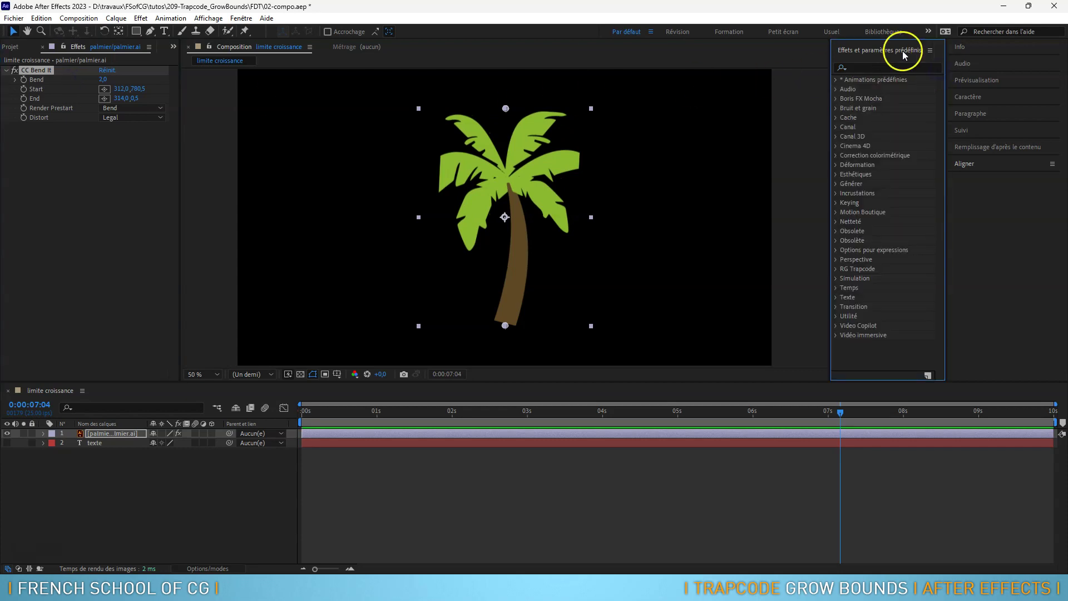
click(837, 316)
scroll(839, 311, down, 2)
click(892, 347)
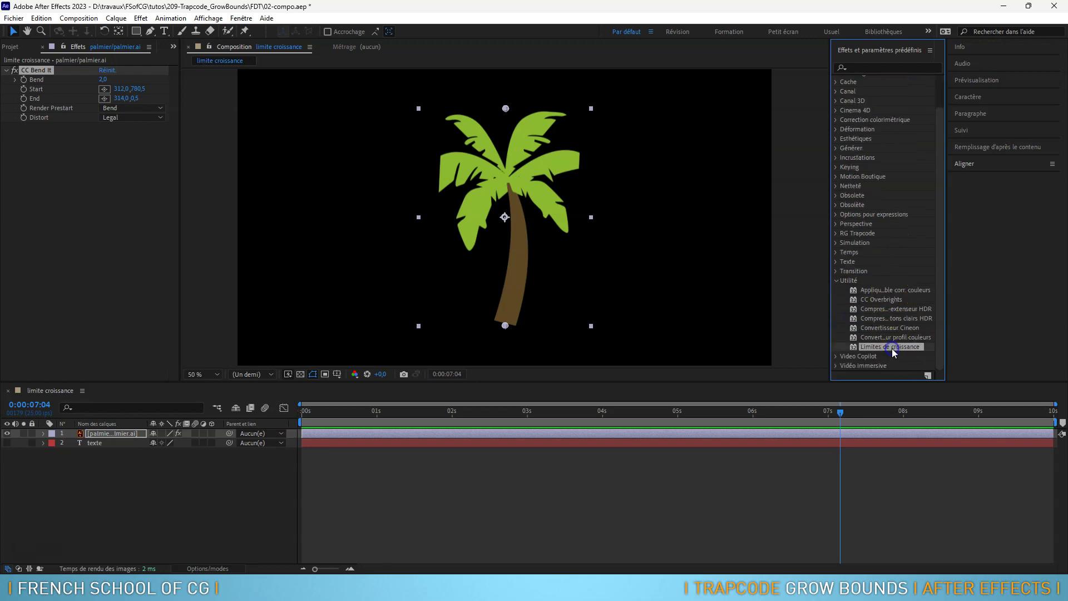
drag(894, 352, 74, 161)
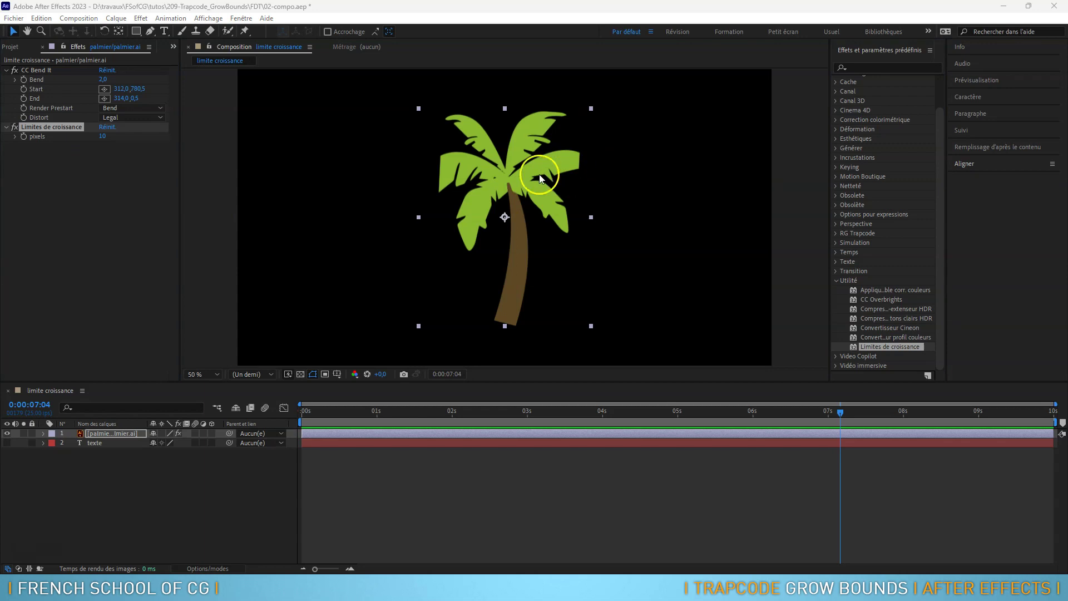
Move Limites de croissance above CC Bend It in the effect order and set the Bend to 31.
click(13, 131)
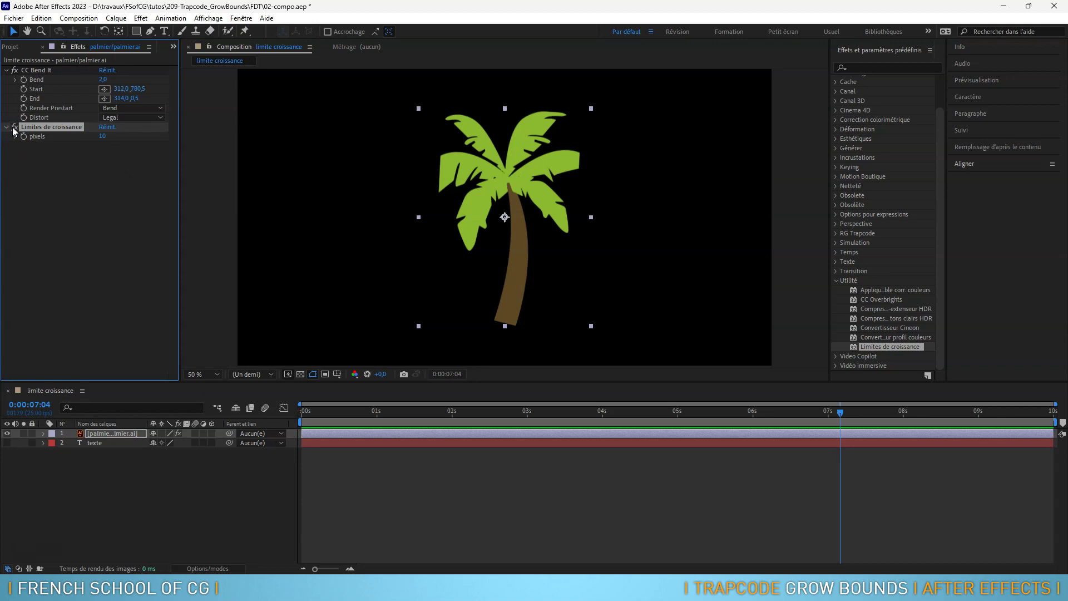
click(56, 132)
drag(58, 132, 58, 71)
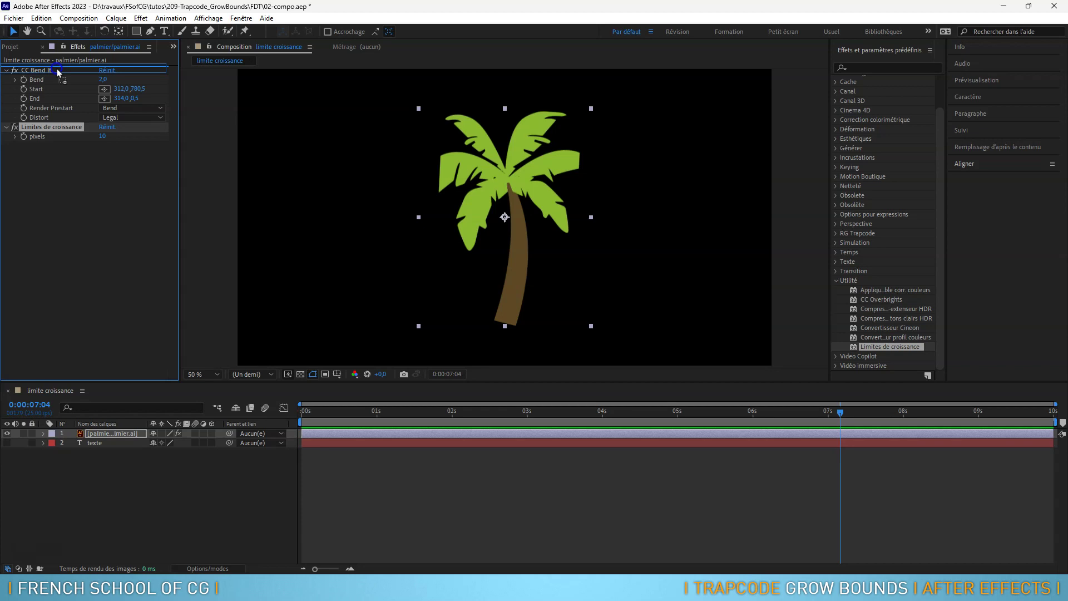
drag(57, 68, 57, 69)
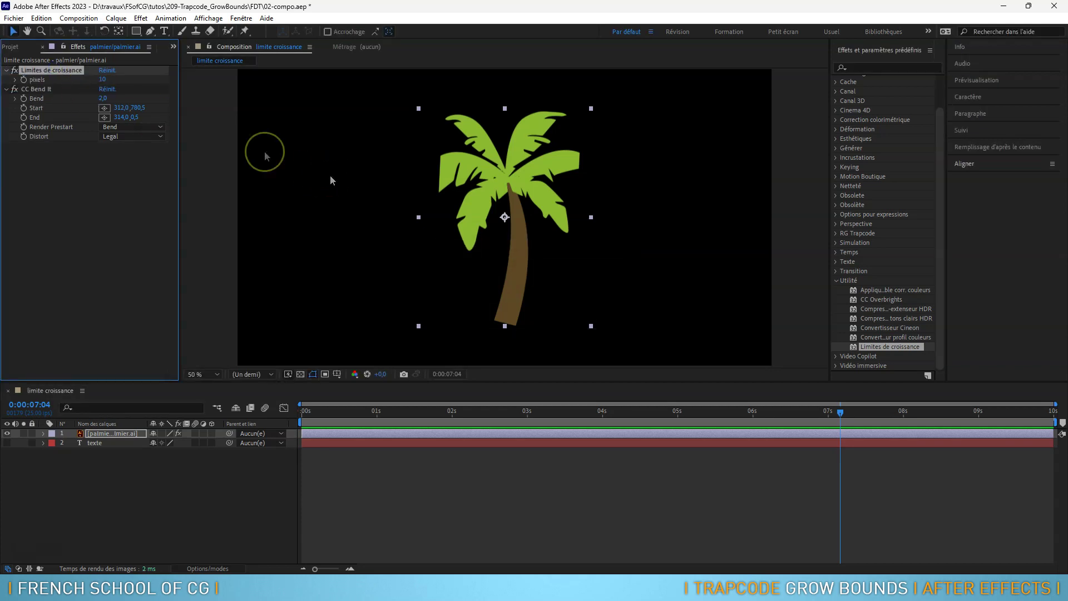
drag(108, 98, 121, 99)
Examine the palm's cropped edge at 100 % while switching Limites de croissance off and on.
key(period)
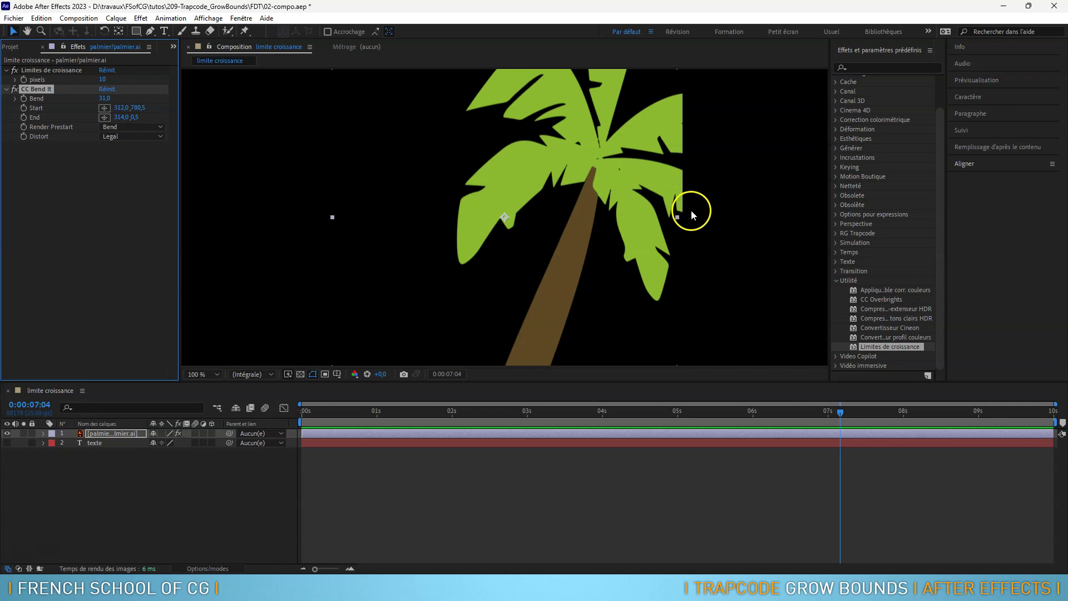
click(677, 219)
click(15, 71)
click(15, 71)
click(15, 72)
click(15, 71)
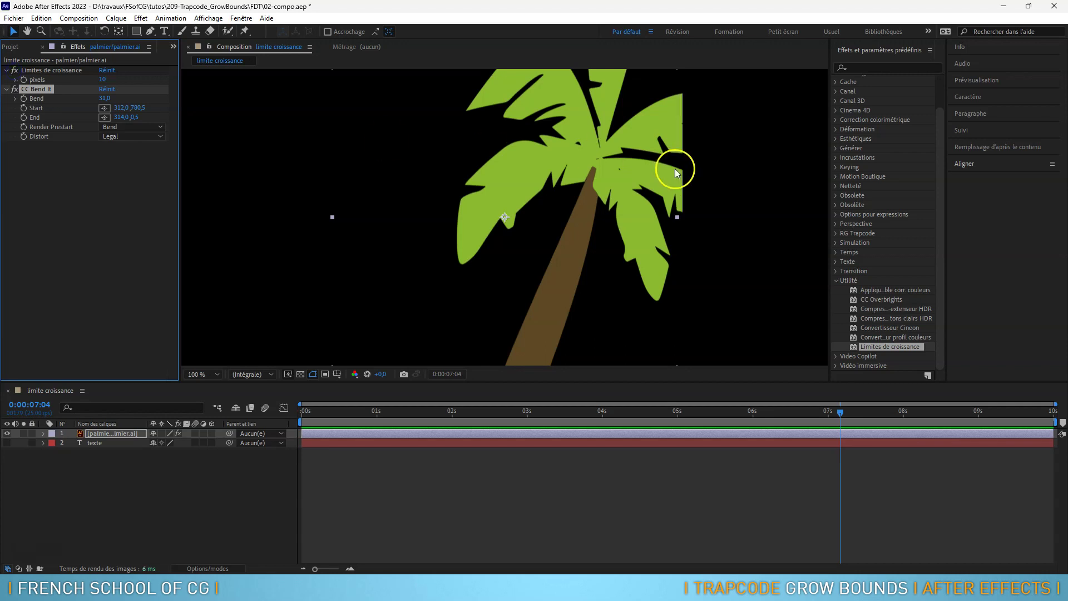
scroll(675, 171, down, 4)
scroll(676, 172, up, 2)
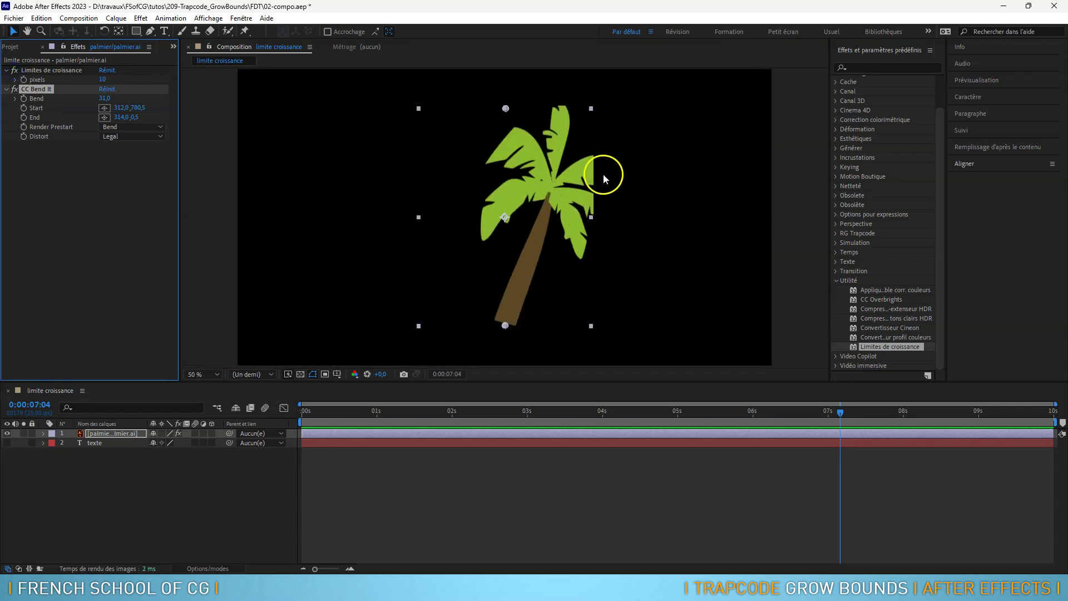
Increase Limites de croissance to 395 pixels and set the CC Bend It Bend to -75.
drag(105, 83, 153, 91)
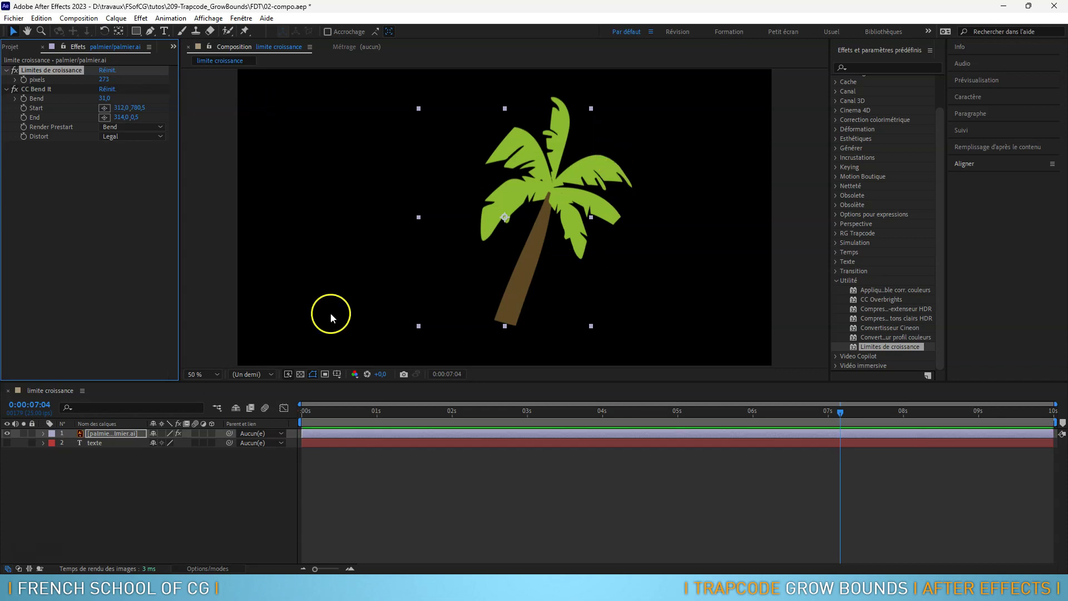
drag(106, 99, 69, 117)
drag(109, 83, 149, 87)
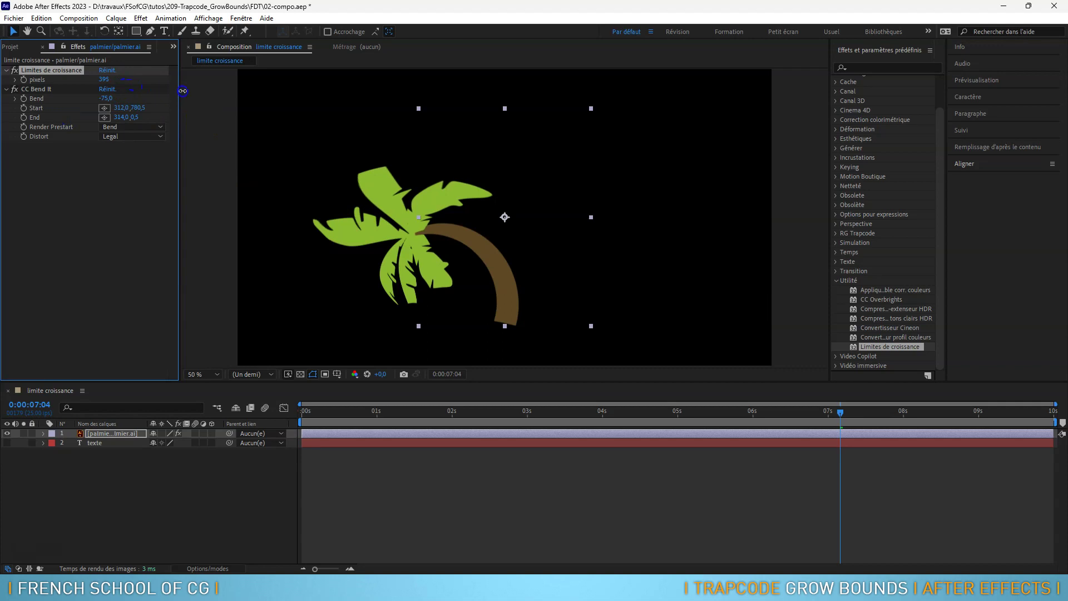
drag(111, 102, 52, 95)
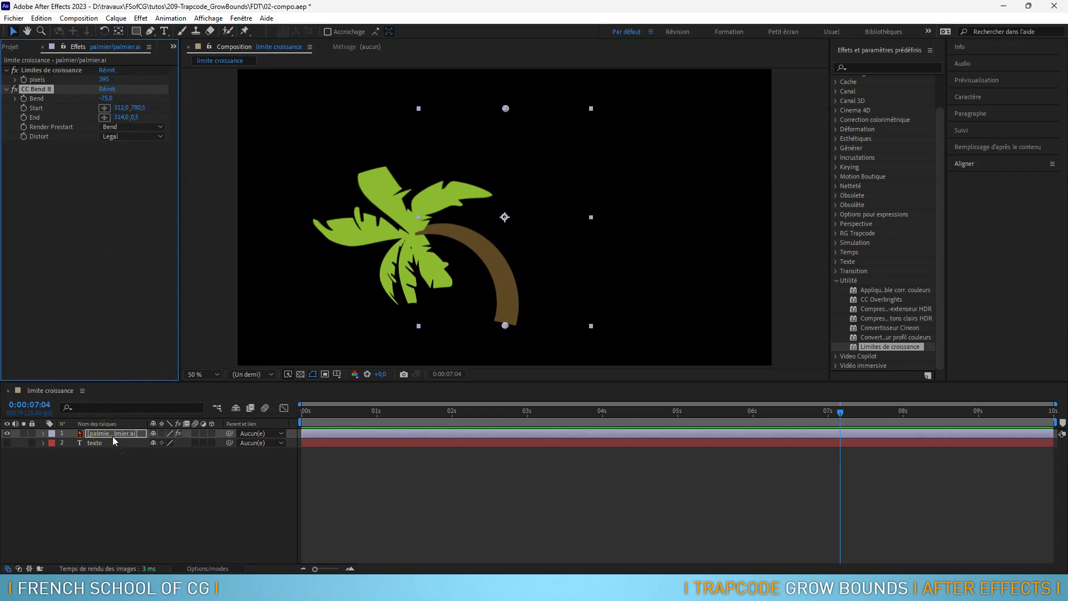
Set the Bend to 3 and move the CC Bend It Start point below the trunk to 334, 864.5.
drag(111, 99, 209, 158)
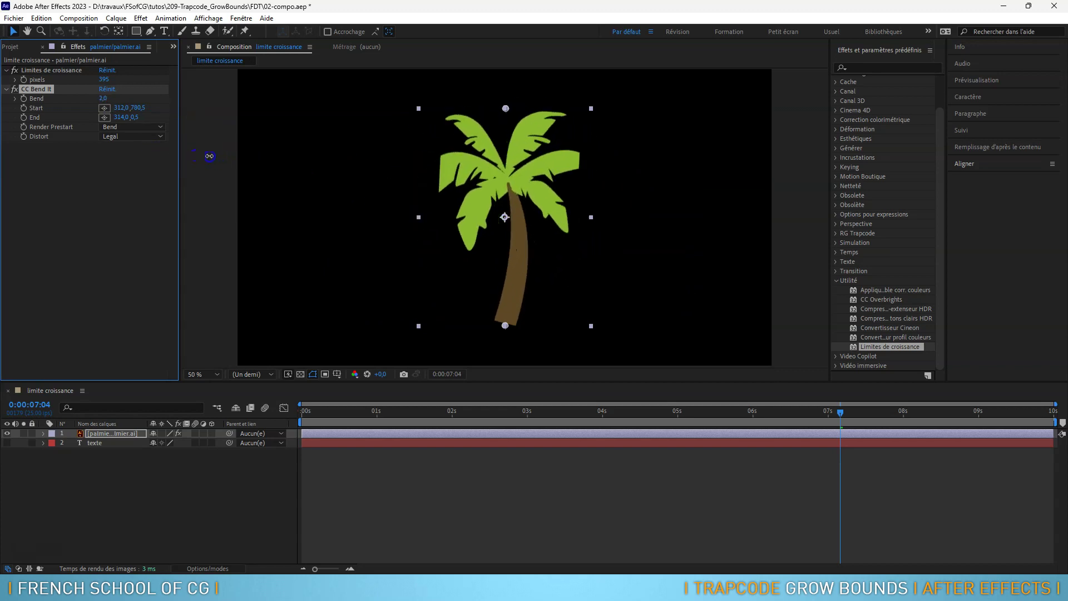
click(103, 118)
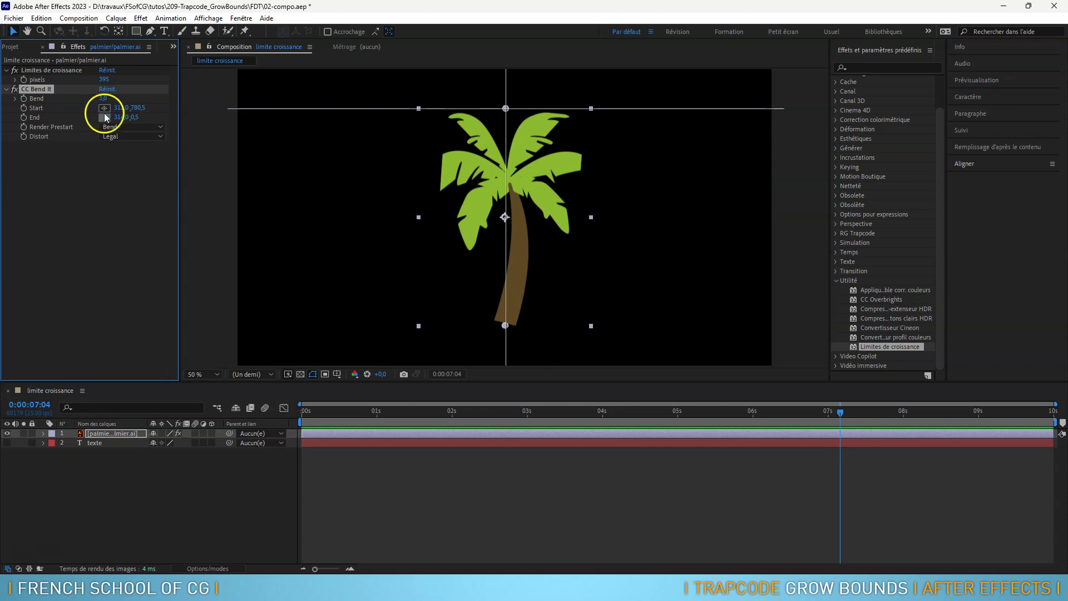
click(105, 108)
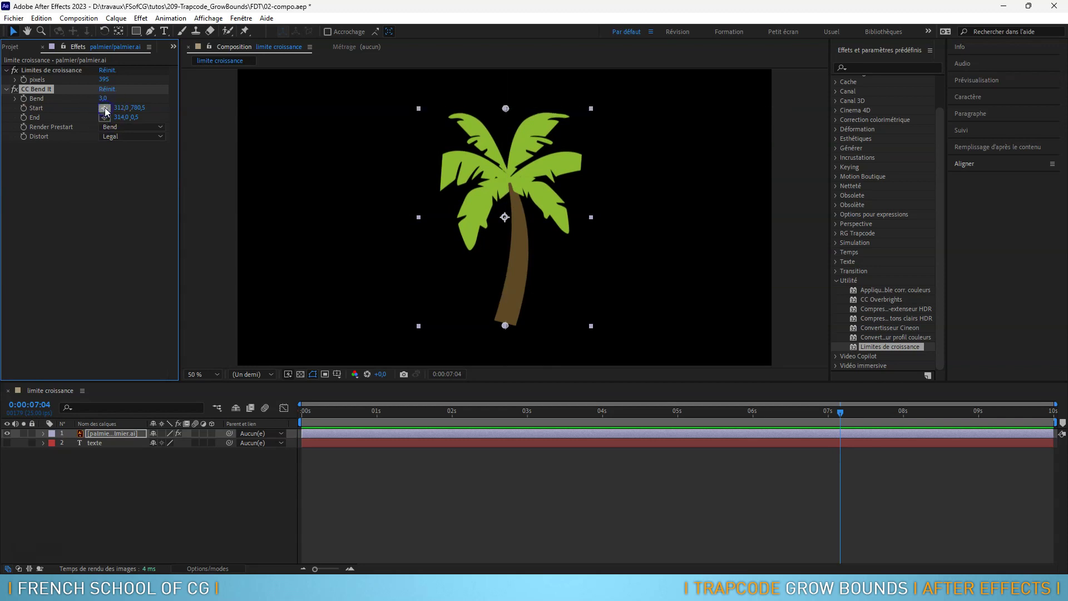
click(506, 338)
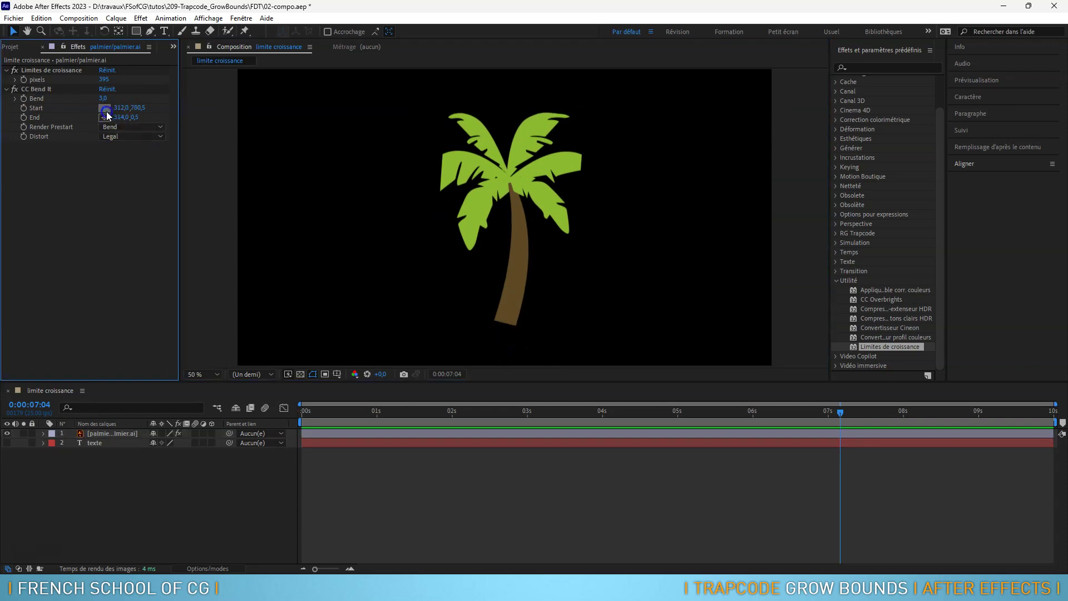
click(104, 109)
click(508, 346)
drag(507, 346, 512, 353)
click(512, 262)
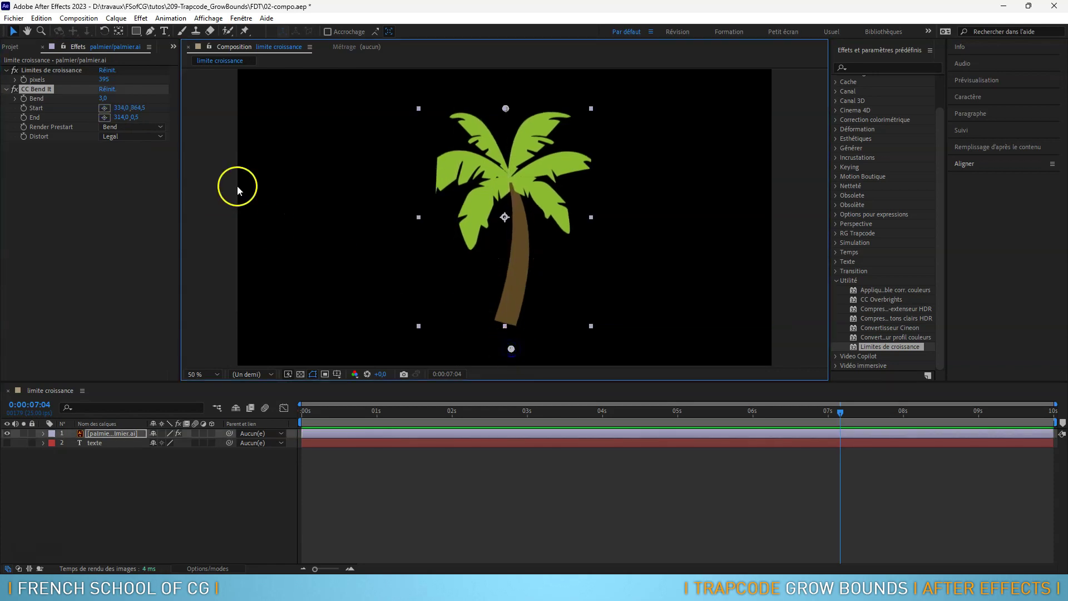
Increase the CC Bend It Bend until the palm leans far to the right, and disable Limites de croissance.
click(104, 118)
drag(106, 98, 143, 104)
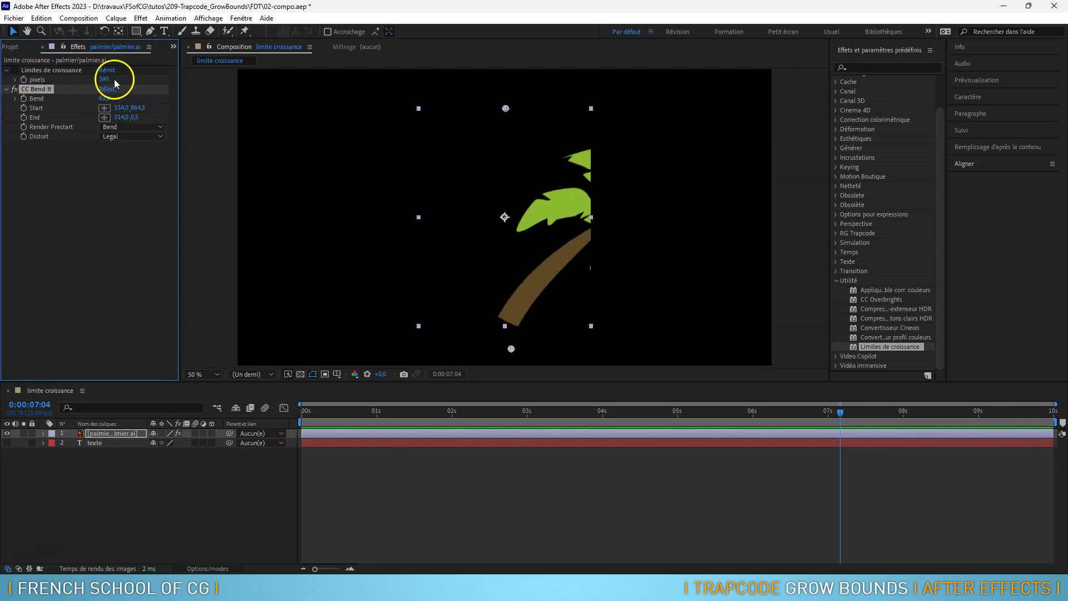
Re-enable Limites de croissance on the bent palm layer and select that layer.
click(14, 70)
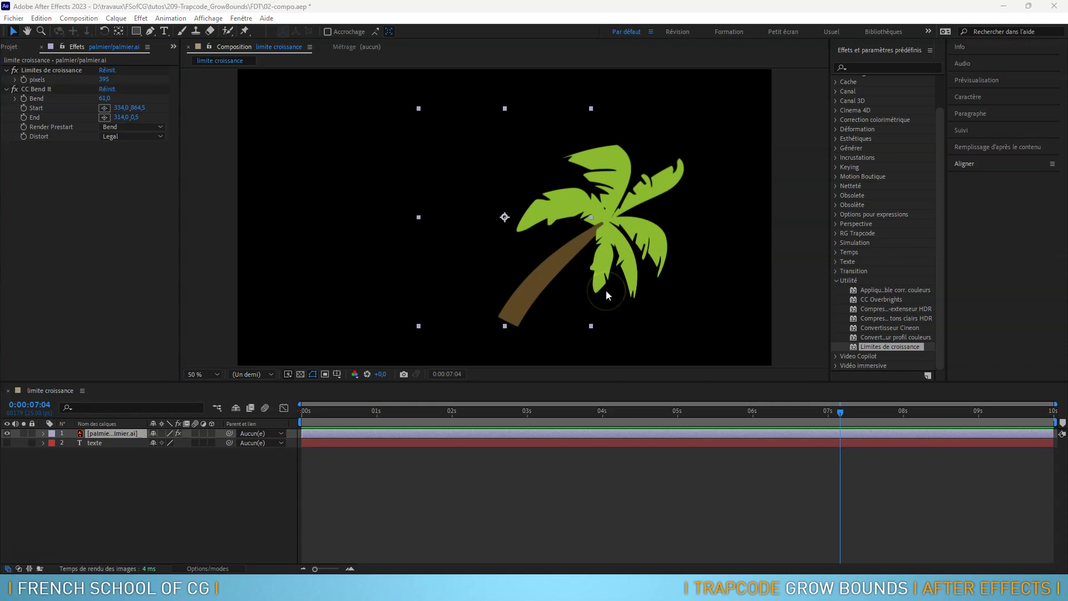
click(126, 434)
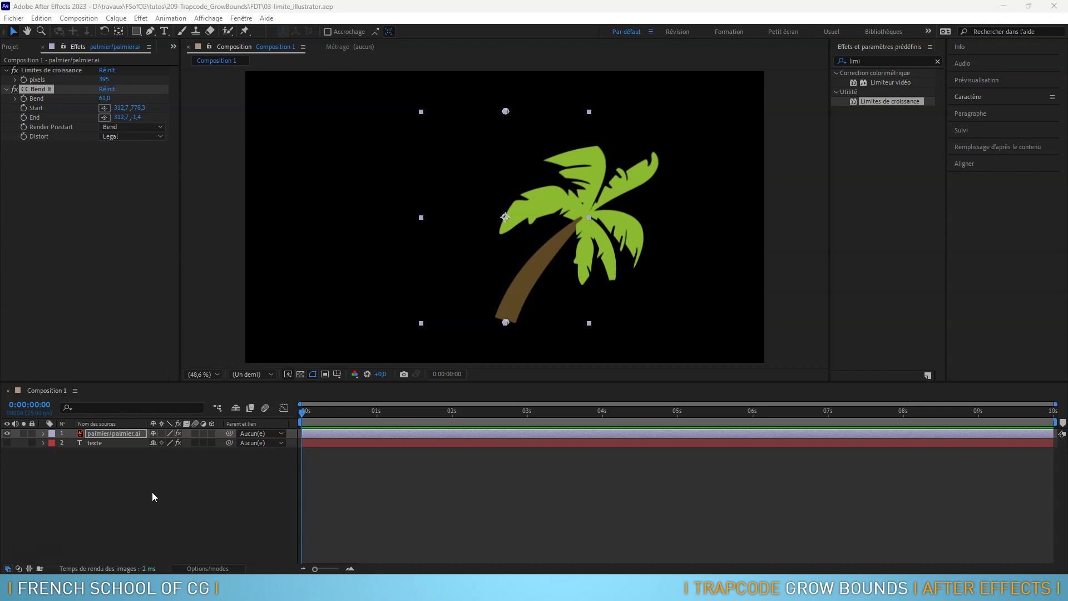
Create shapes from the palmier/palmier.ai vector layer in Composition 1.
click(127, 433)
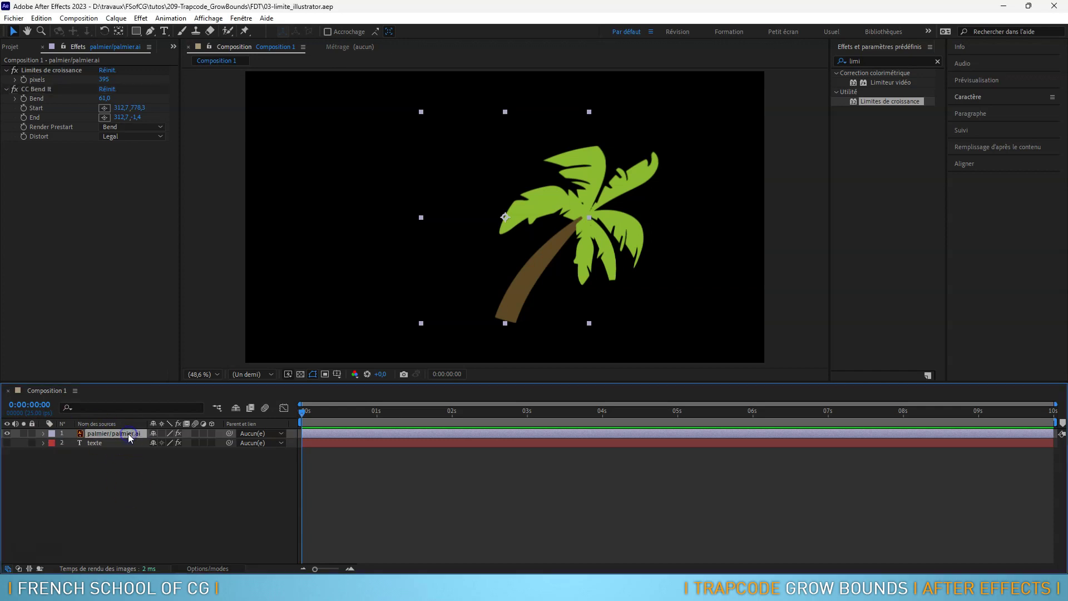
right_click(128, 433)
click(192, 333)
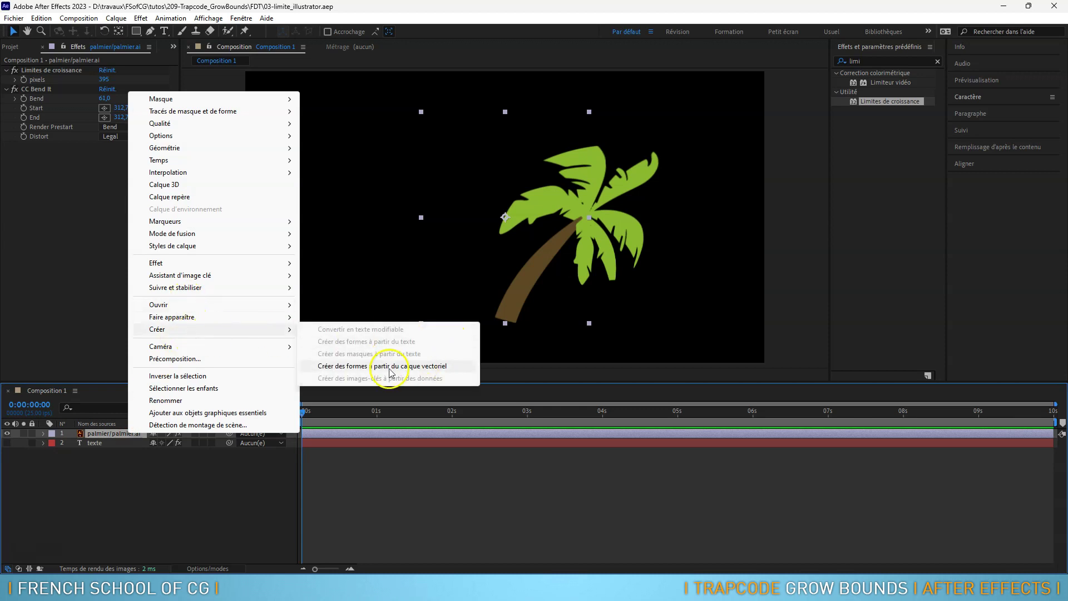
click(393, 367)
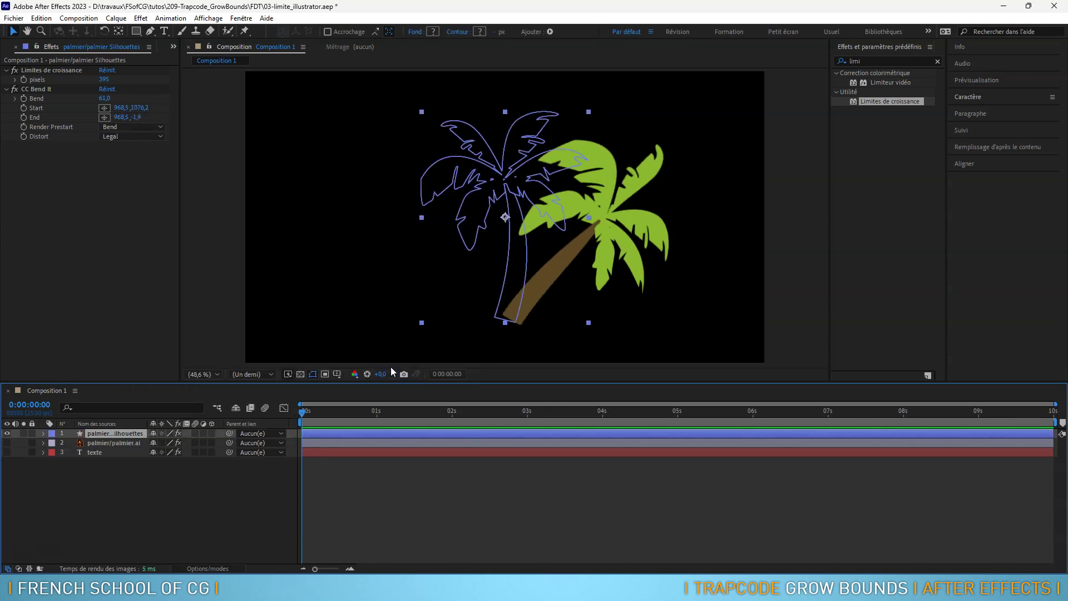
Compare the palm's shape layer with its source layer and inspect the paths of Groupe 2 and Groupe 1.
click(124, 442)
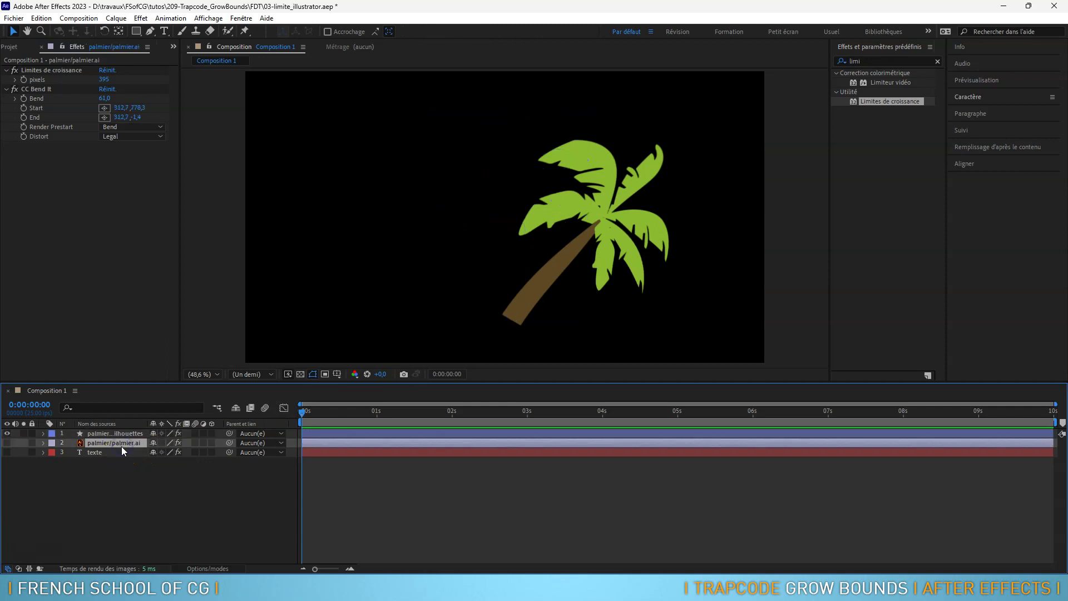
click(122, 434)
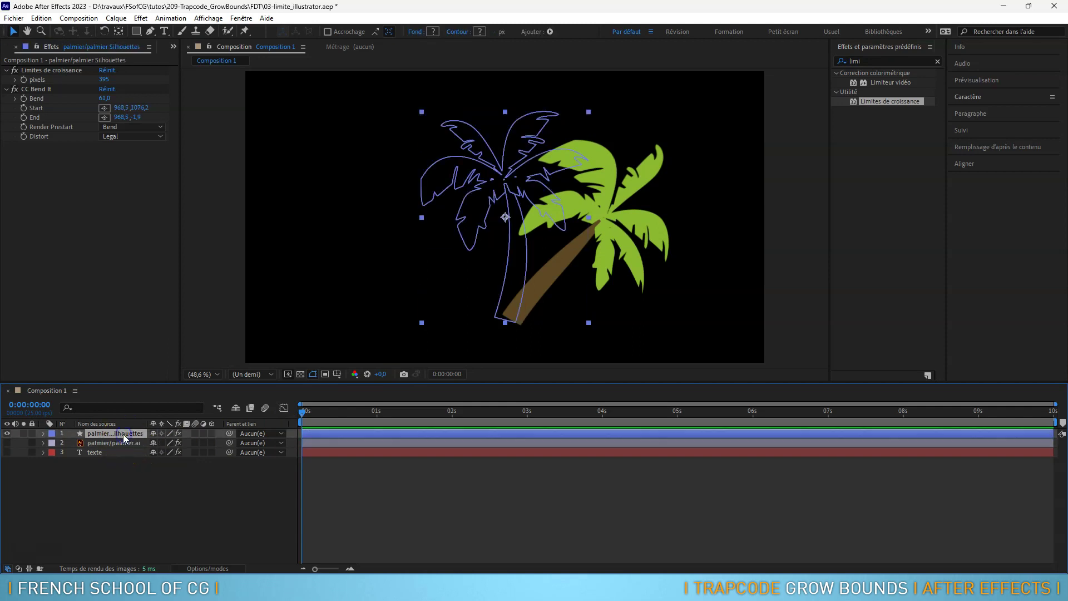
click(44, 434)
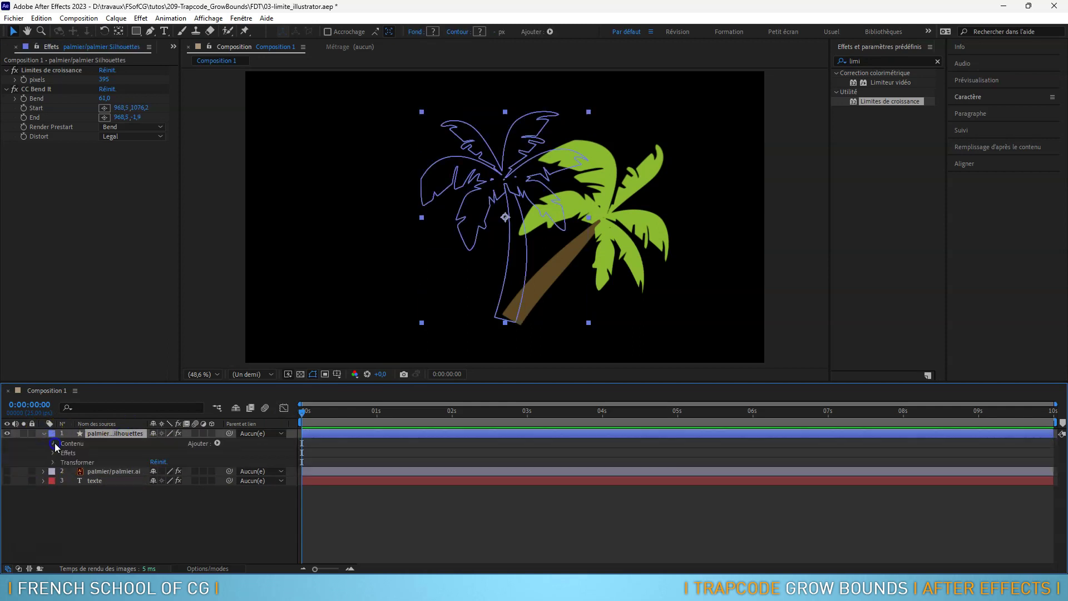
click(53, 443)
click(83, 463)
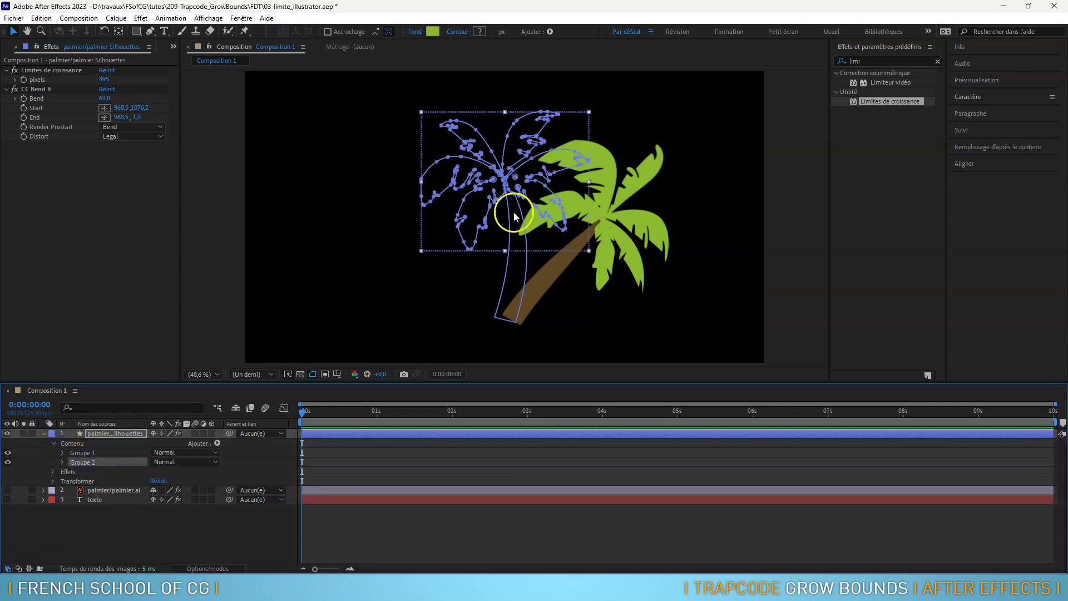
click(98, 452)
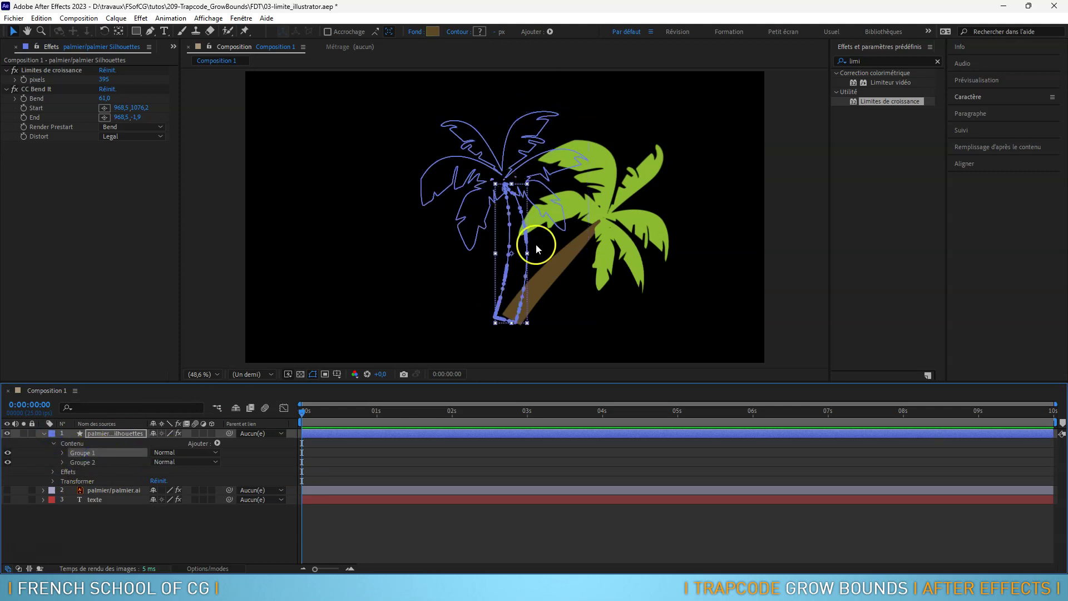
click(44, 433)
click(95, 434)
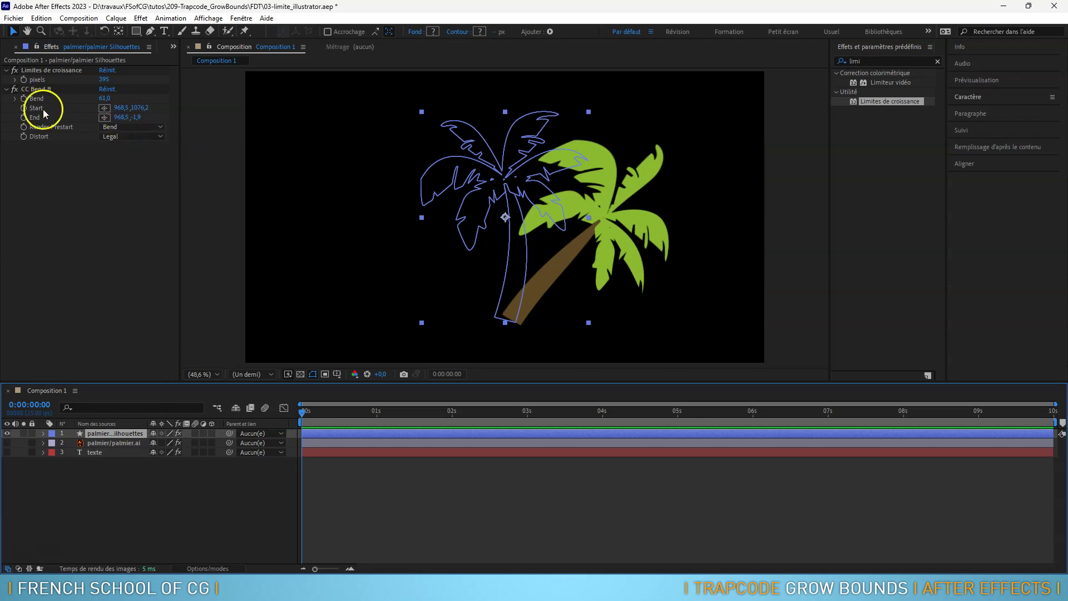
Set the shape layer's CC Bend It Start to 960.7, 925.7, End to 962.7, 100.8 and Bend to -38.
click(103, 109)
drag(507, 301, 506, 323)
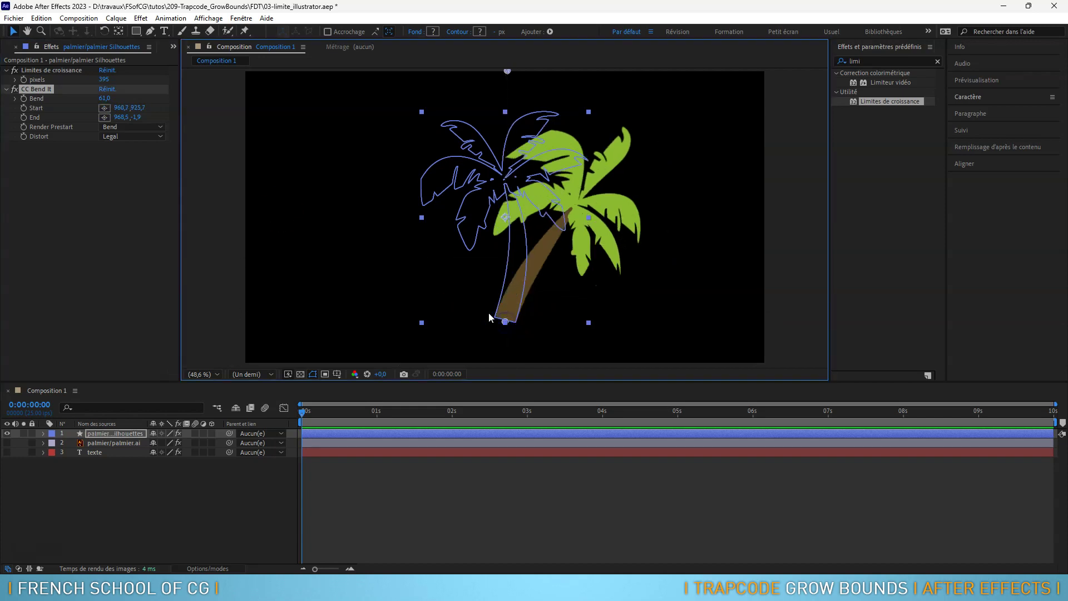
click(105, 118)
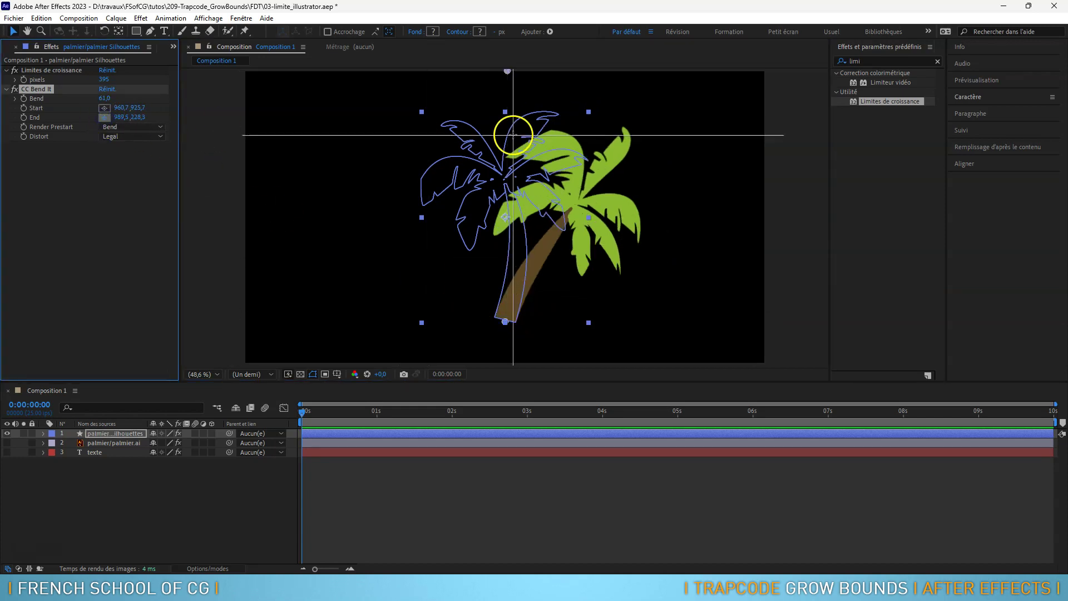
drag(506, 108, 505, 99)
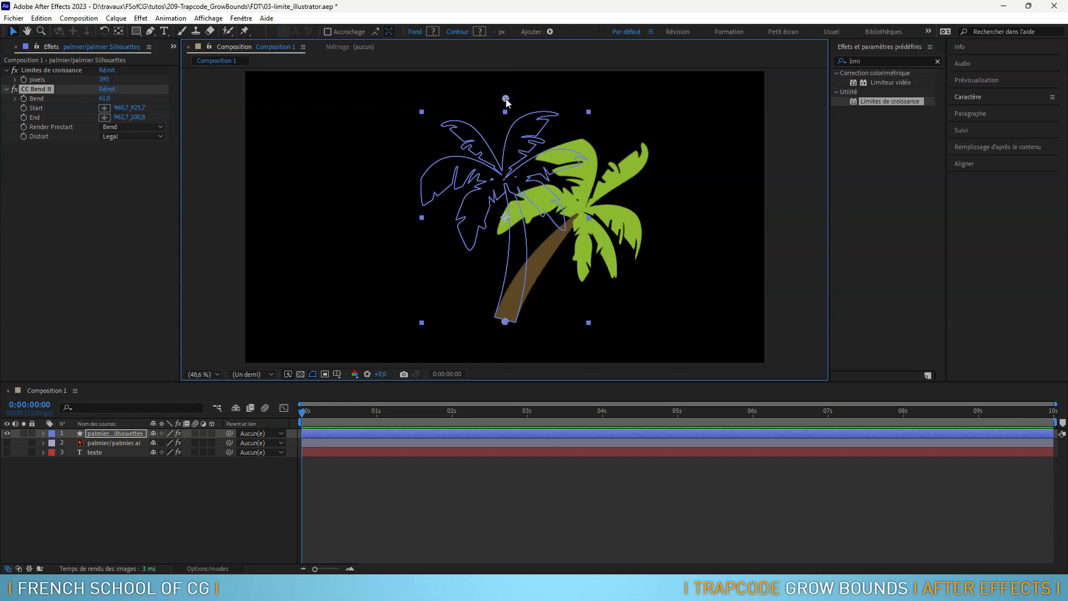
drag(105, 98, 44, 93)
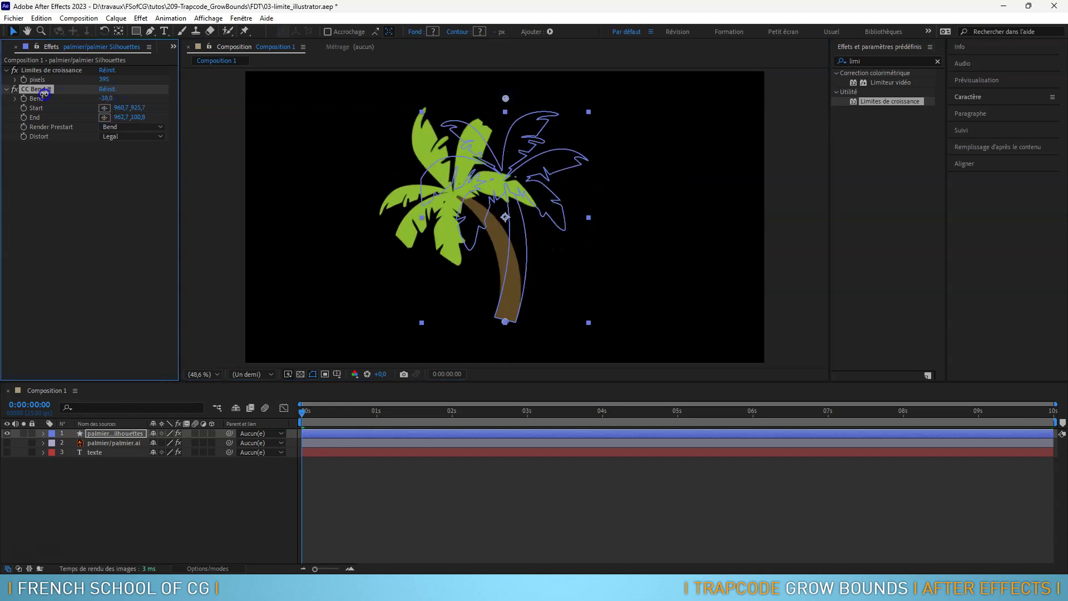
Save the project under the new name 04-limite_forme.aep in the FDT folder.
click(13, 18)
mouse_move(78, 135)
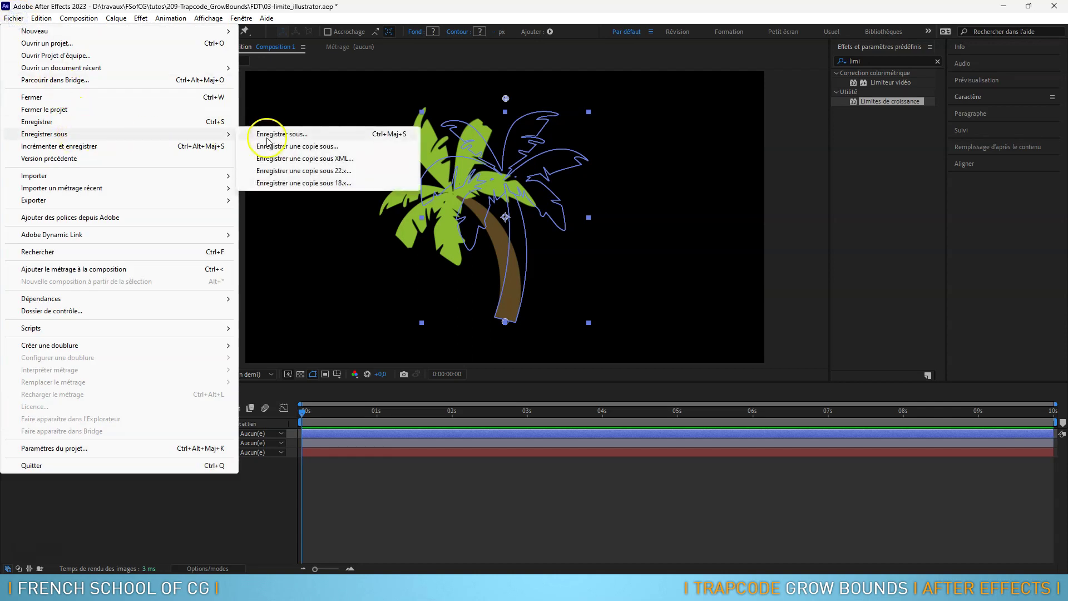
click(287, 136)
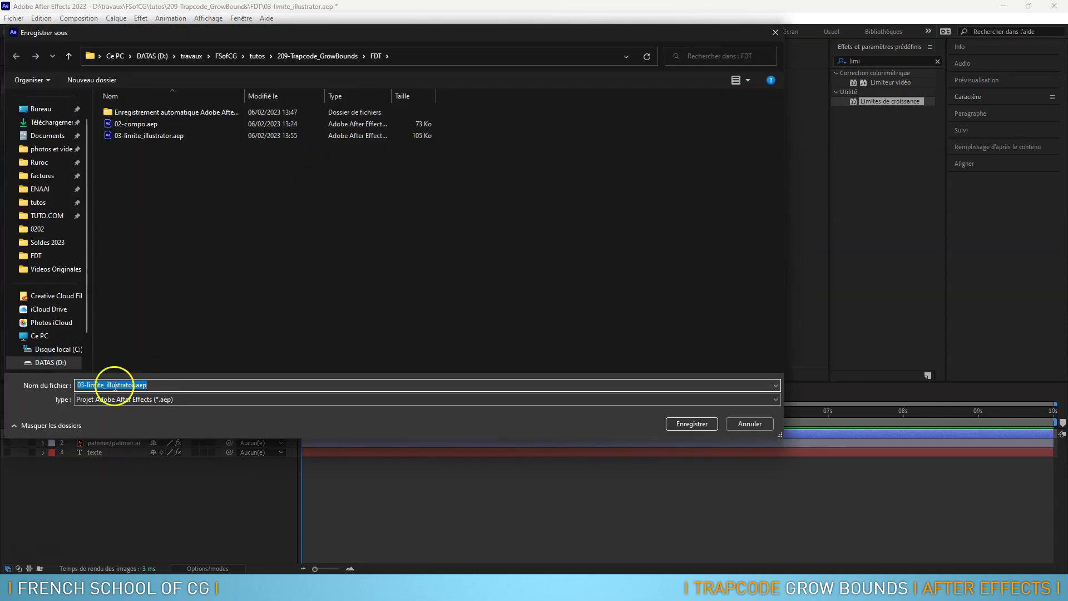
click(83, 385)
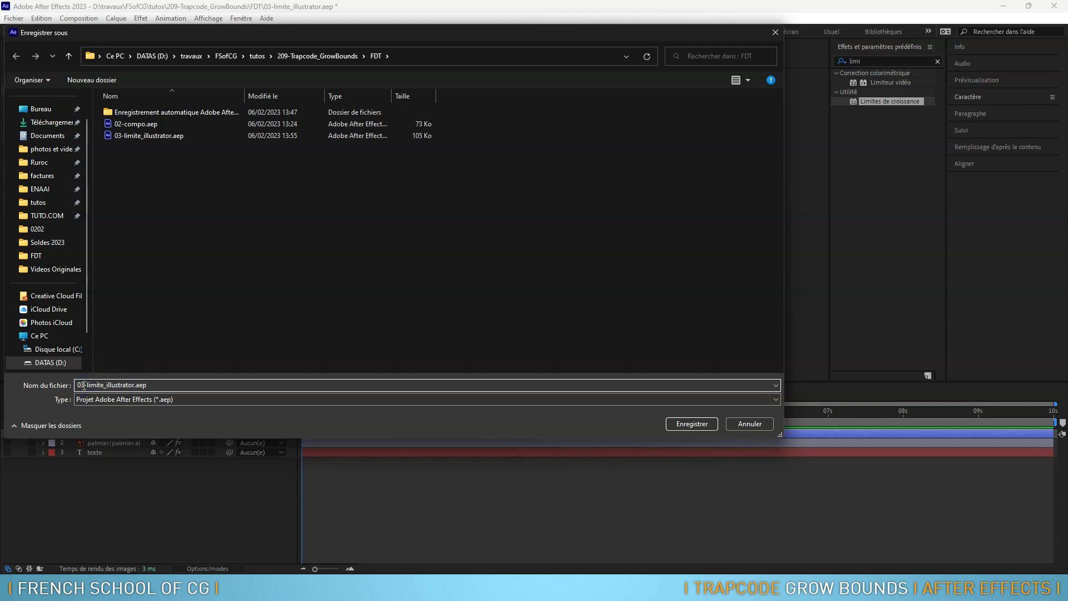
key(BackSpace)
text(4)
drag(108, 385, 284, 385)
text(forme)
key(Return)
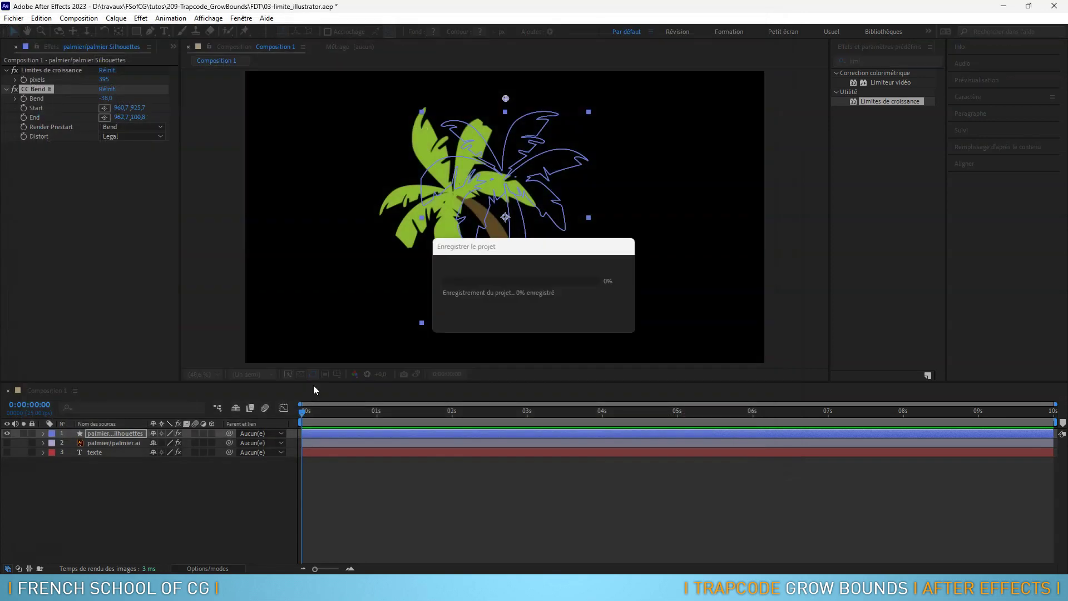
click(356, 373)
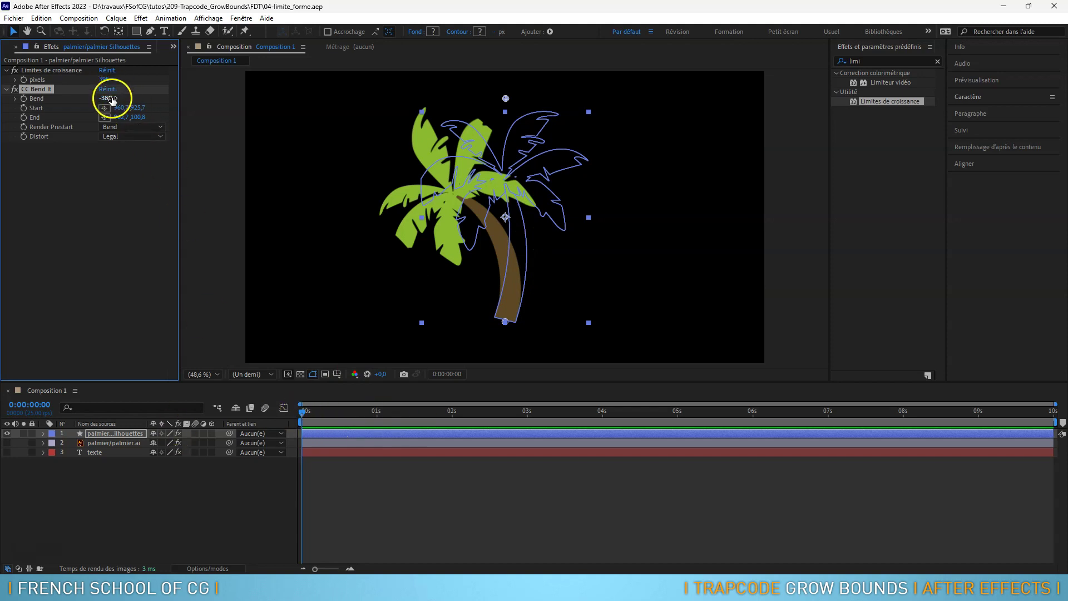
Set the CC Bend It Bend to 75 and disable Limites de croissance on the palm shape layer.
drag(106, 97, 166, 98)
drag(53, 89, 15, 74)
click(508, 238)
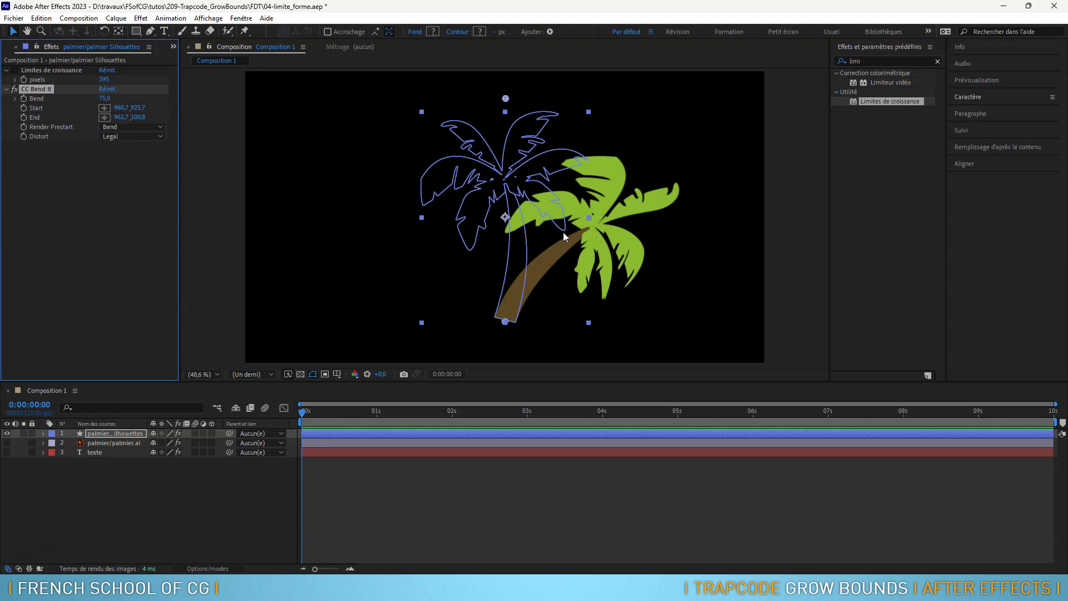
click(58, 70)
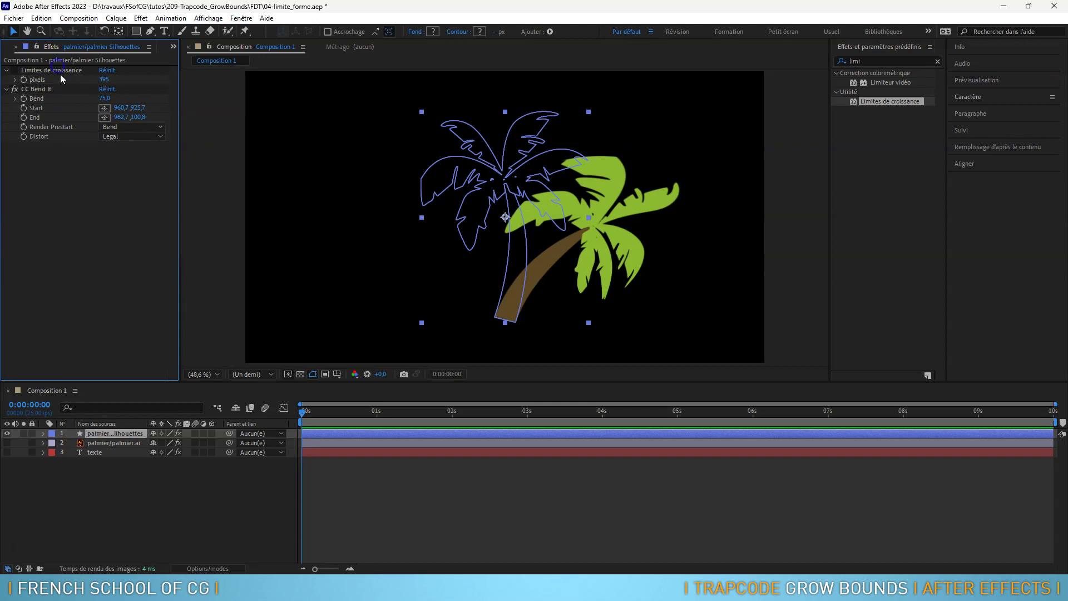
drag(59, 68, 54, 87)
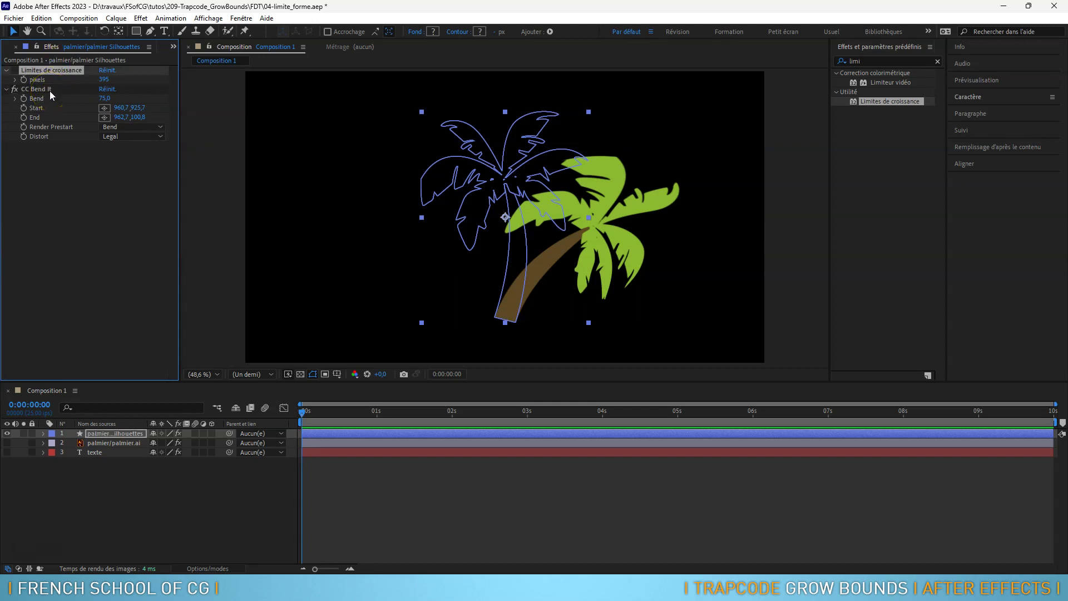
Delete the CC Bend It and Limites de croissance effects from the palm shape layer.
click(49, 91)
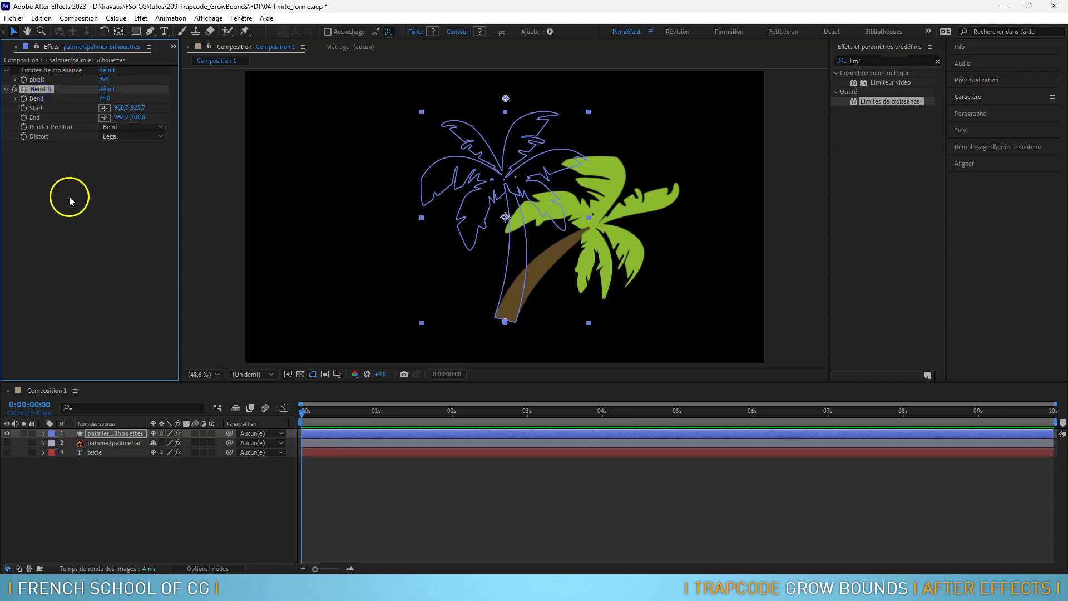
key(Delete)
click(52, 68)
key(Delete)
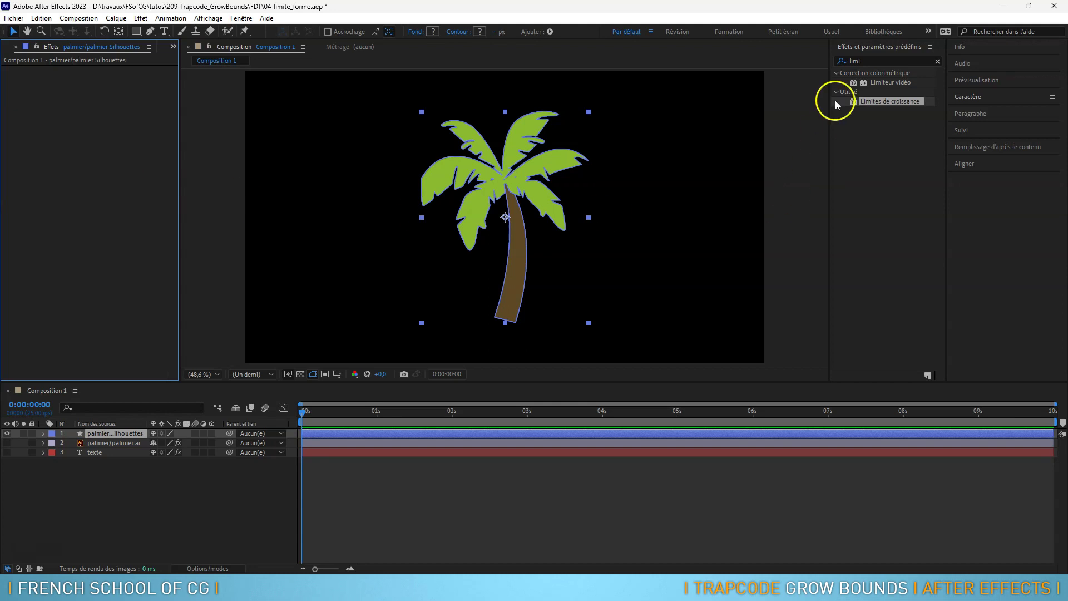
Search the effects for "ben" and apply CC Bend It to the palm shape layer.
double_click(878, 59)
text(ben)
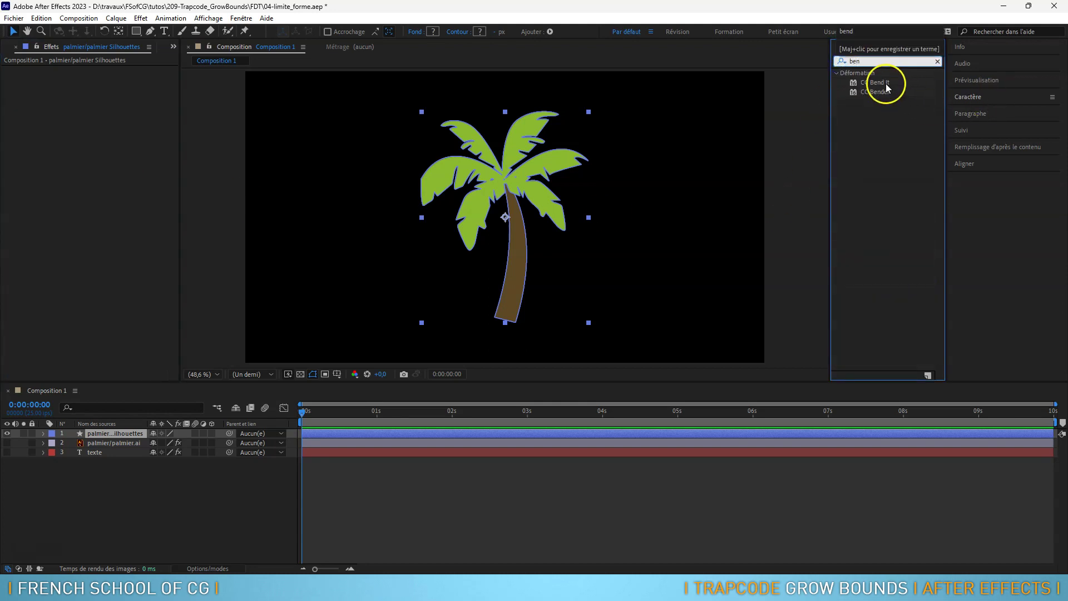
drag(884, 84, 519, 185)
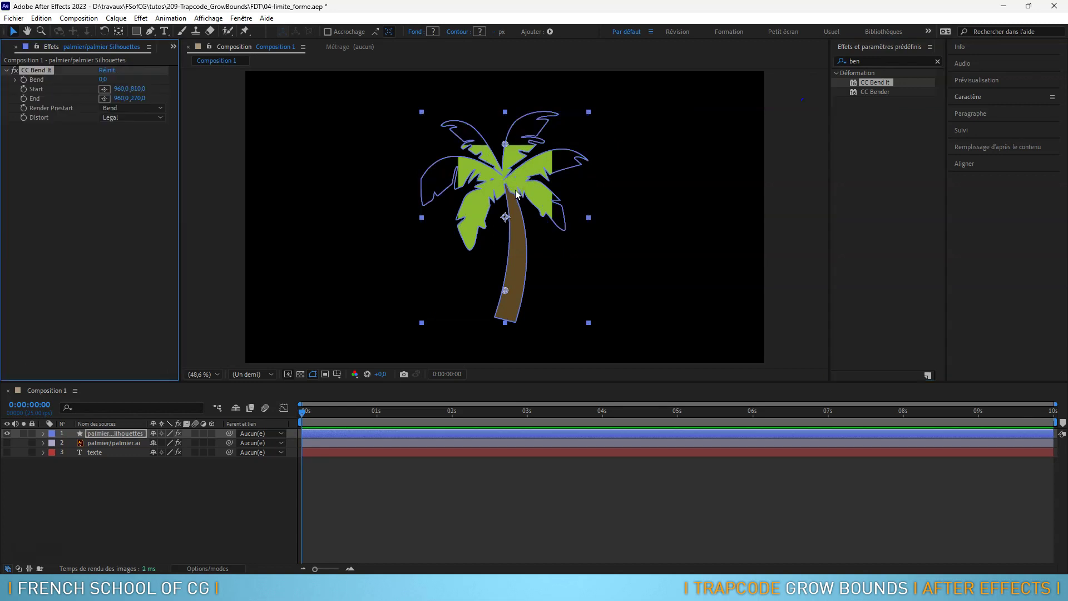
Place the CC Bend It End point atop the palm at 960.7, 144 and the Start point at the trunk base at 950.4, 925.7.
click(105, 99)
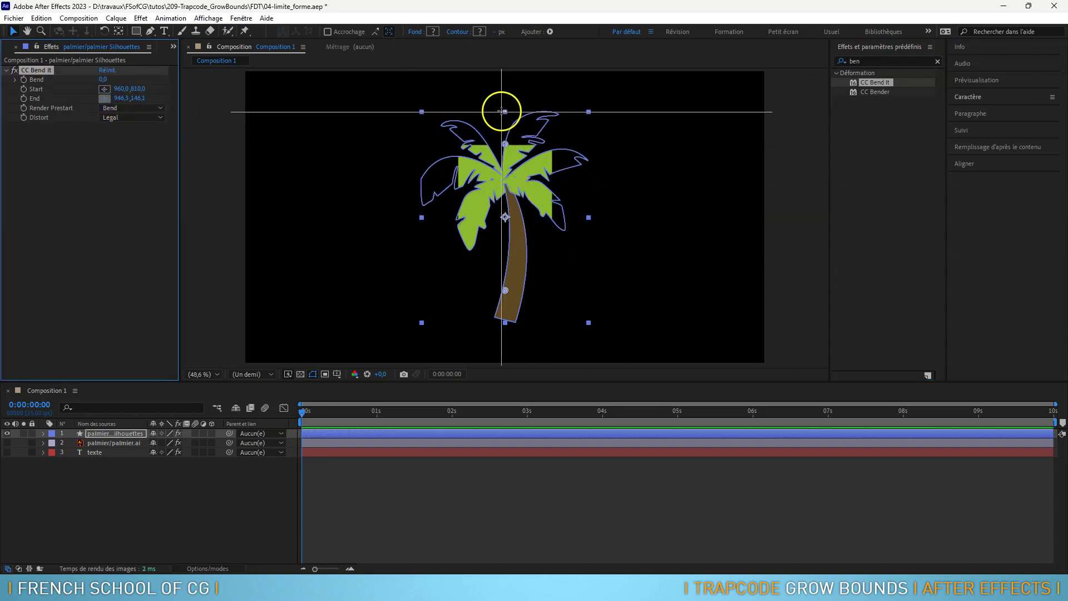
click(505, 111)
click(104, 89)
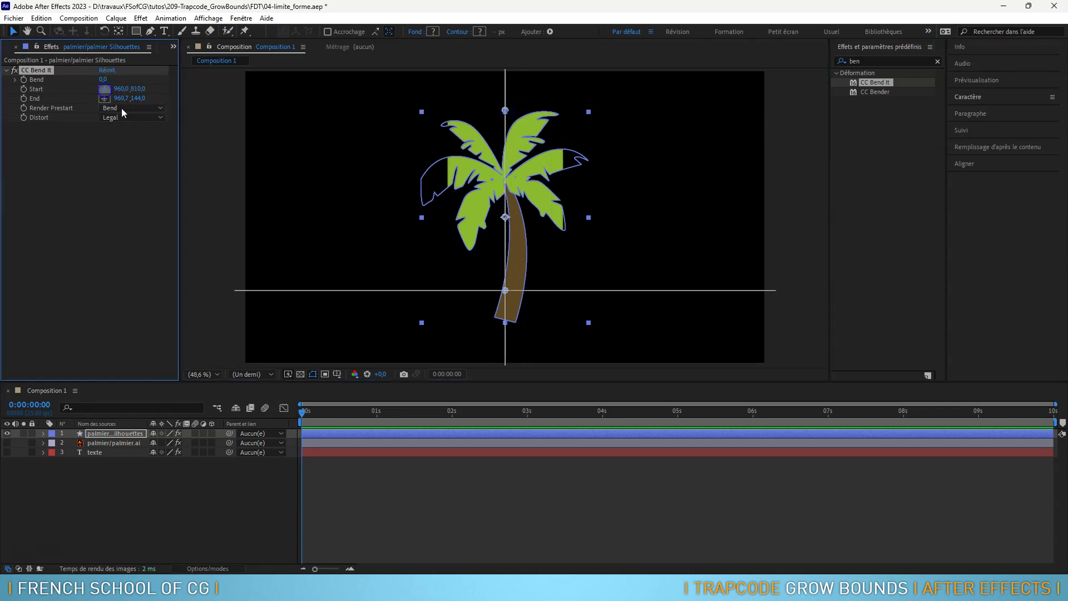
click(503, 321)
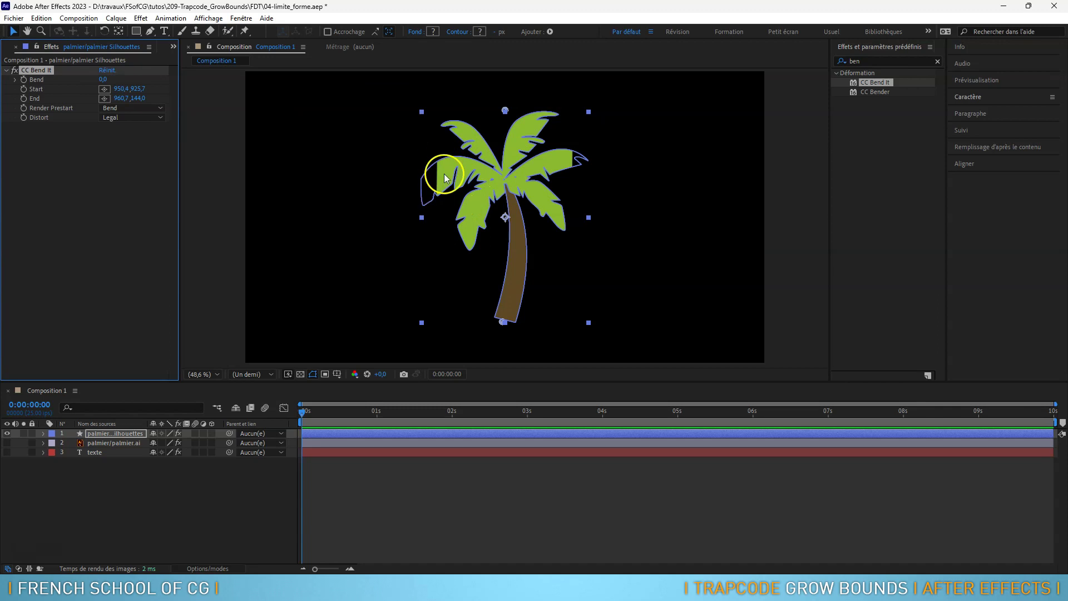
Move the CC Bend It End point above the composition frame to 969, -138.
key(comma)
key(comma)
key(period)
key(period)
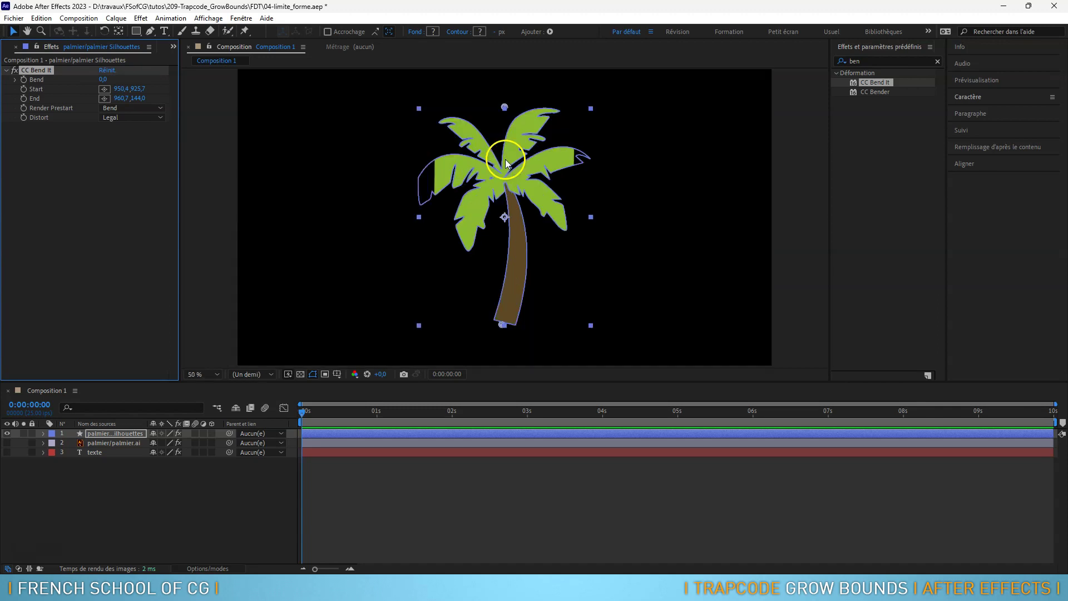
click(104, 98)
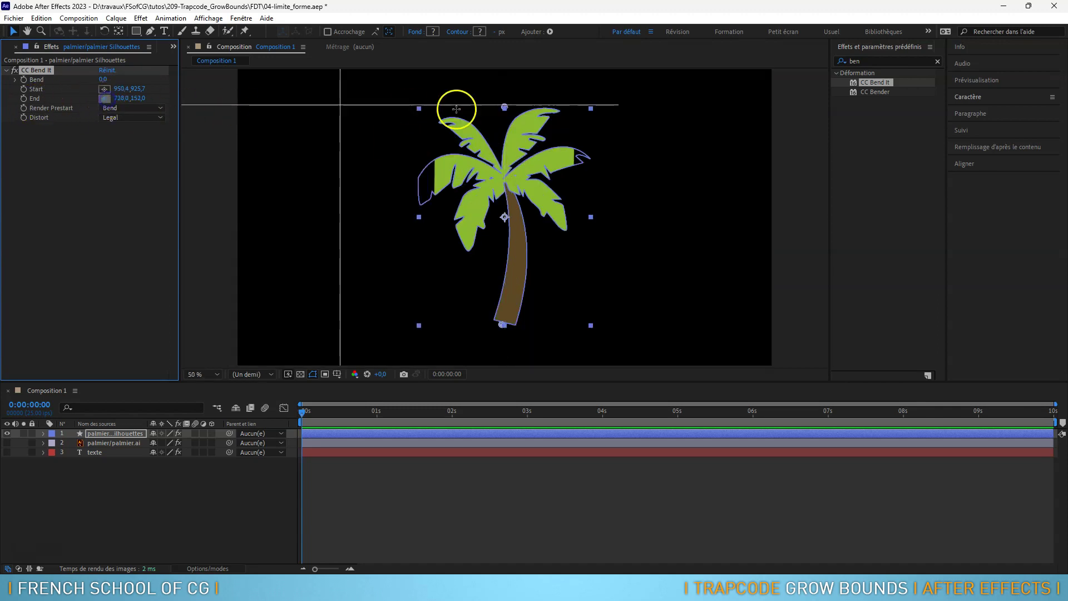
click(504, 83)
key(comma)
key(comma)
drag(504, 148, 505, 121)
key(period)
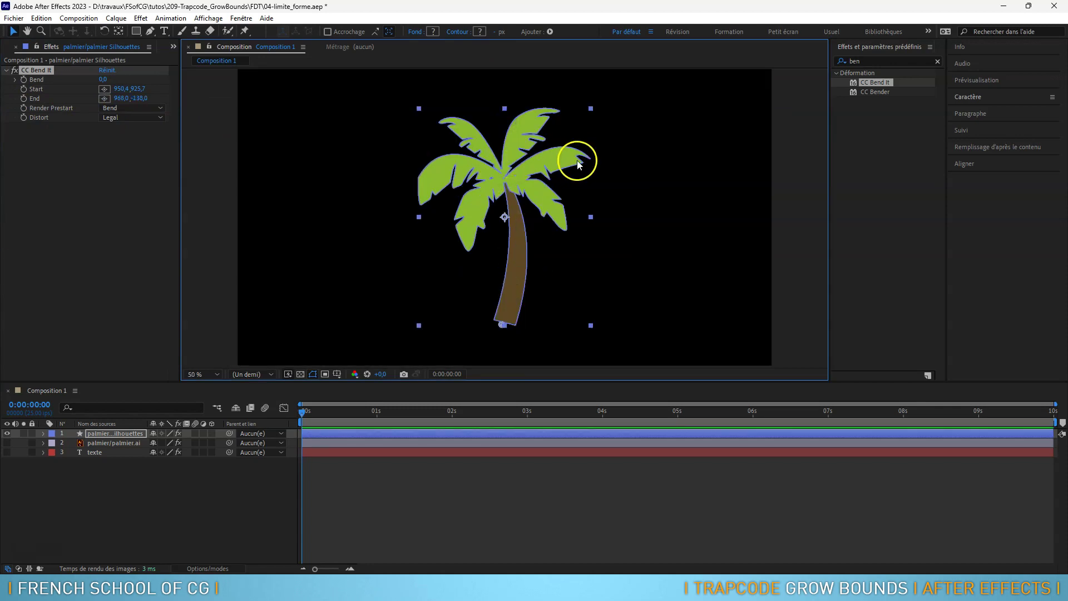
Vary the CC Bend It Bend, leave it at -2, and reselect the palm shape layer.
drag(103, 79, 128, 105)
click(304, 117)
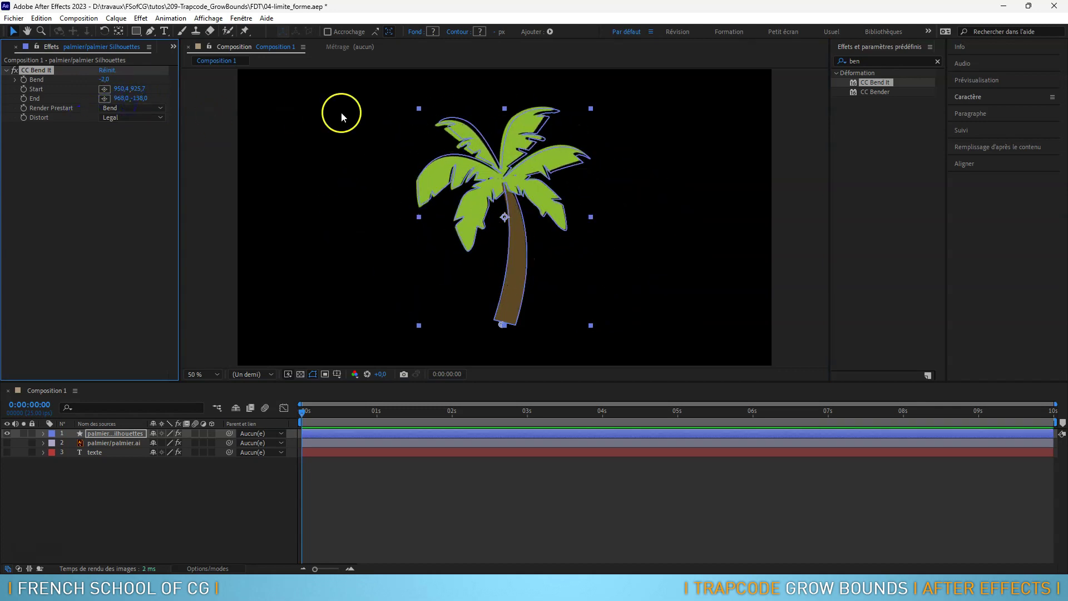
click(122, 442)
click(123, 434)
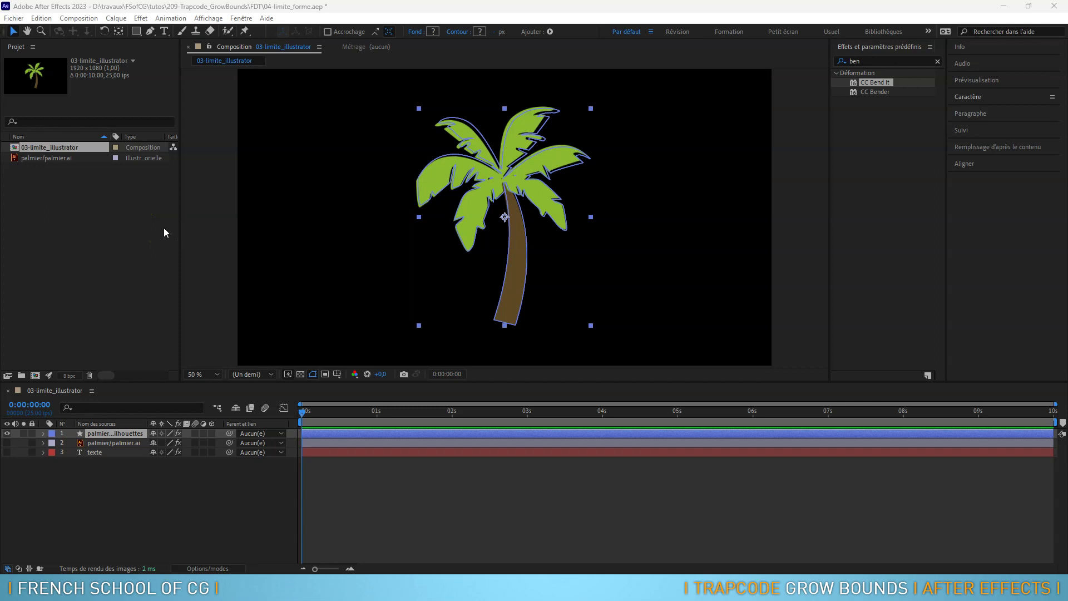
Duplicate the 03-limite_illustrator composition and rename the copy 05-palmier_limites.
click(134, 433)
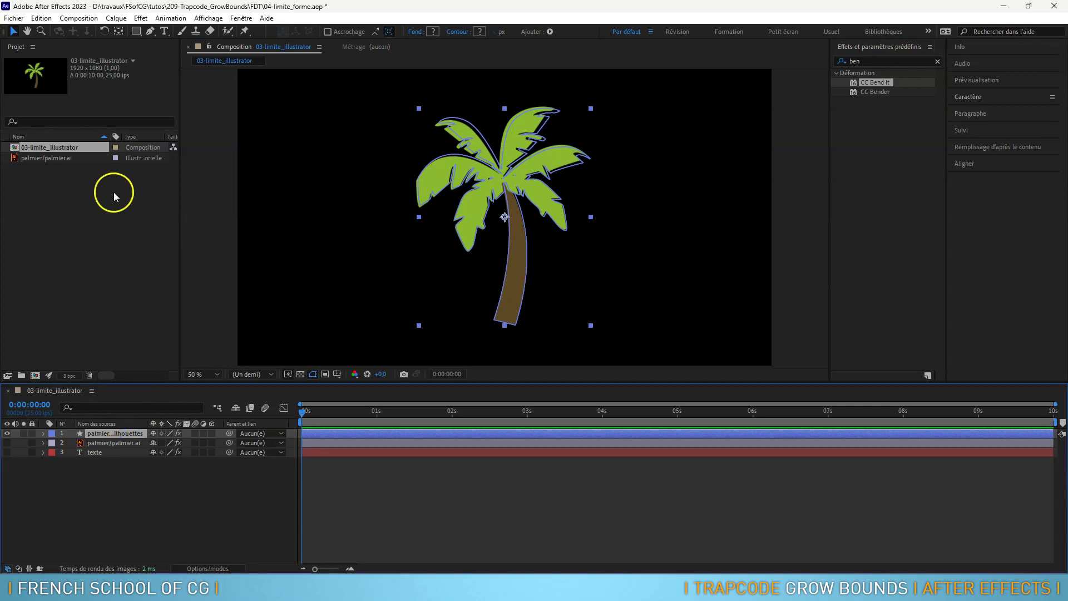
click(62, 149)
key(ctrl+d)
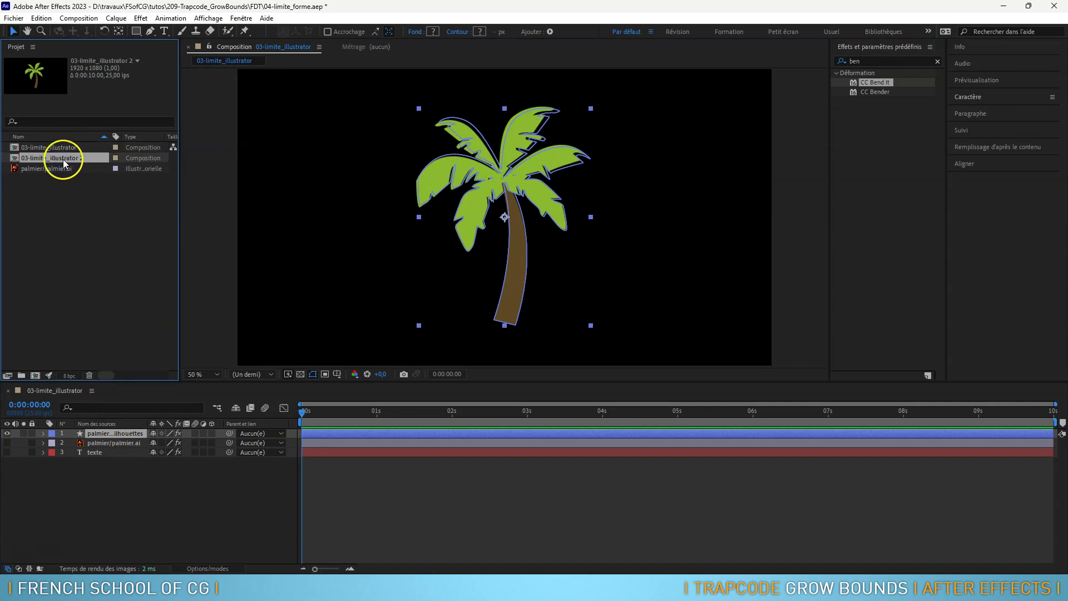
click(61, 157)
text(05-pa)
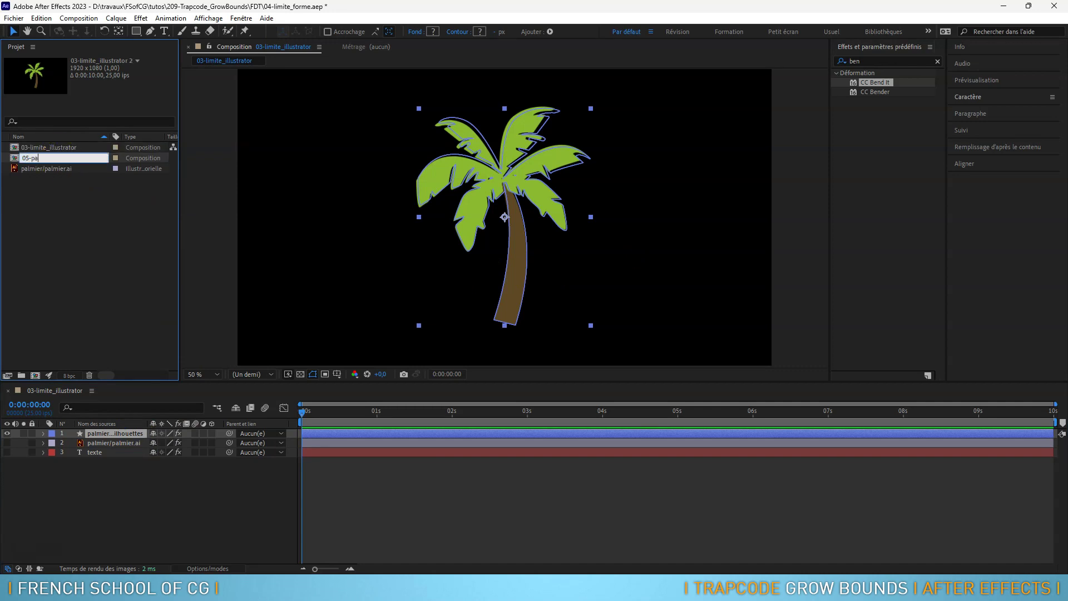
text(lmier_limites)
key(Return)
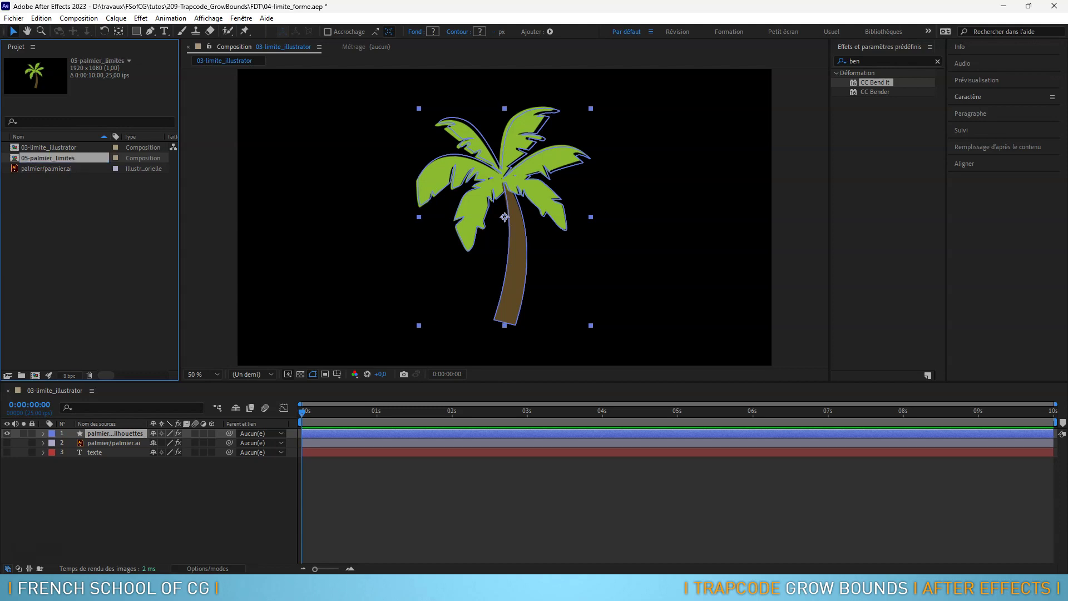
Open the 05-palmier_limites composition and move the palm shape layer so that it straddles the left edge of the frame.
double_click(60, 157)
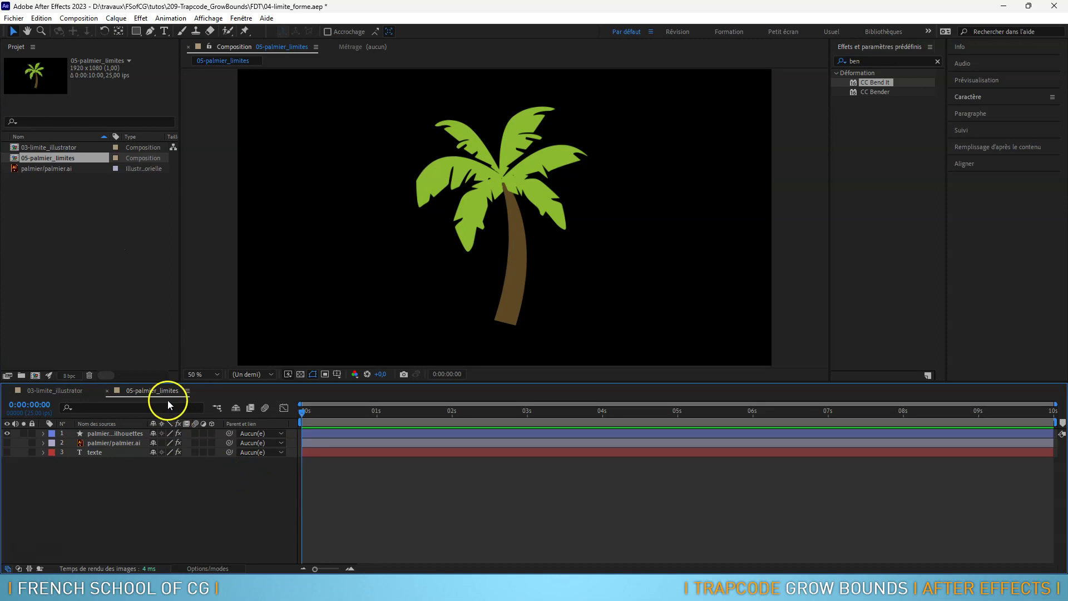
click(123, 434)
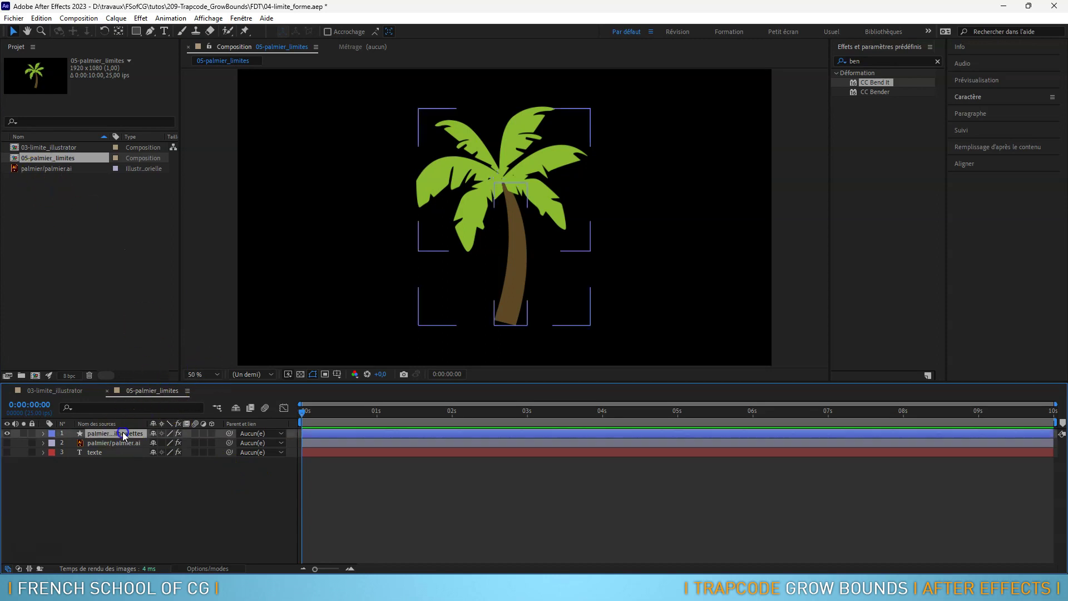
drag(512, 268, 267, 263)
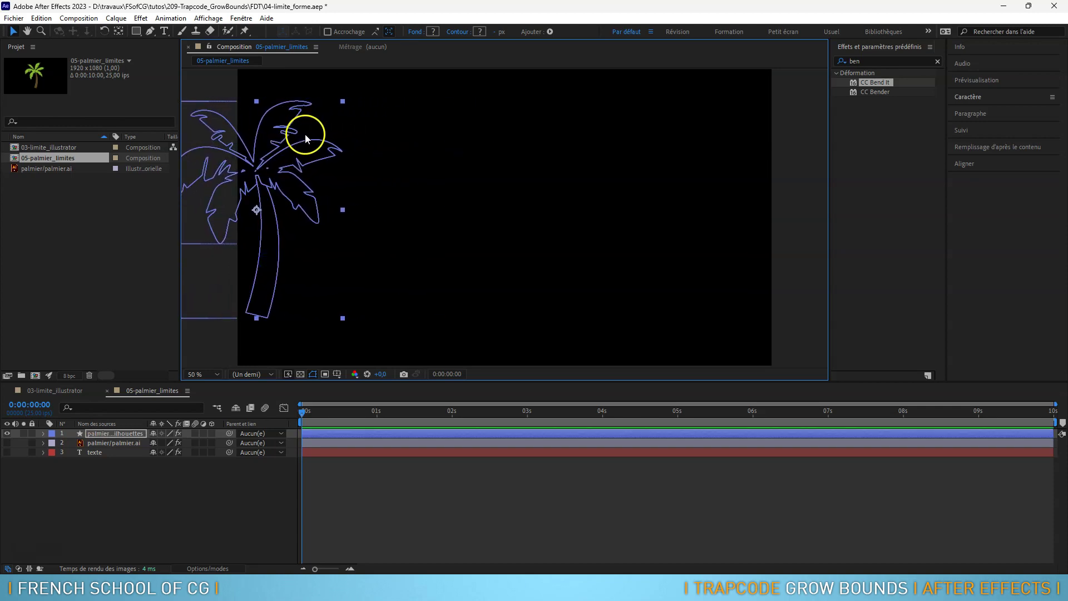
Place the palm's CC Bend It Start point at the trunk base at 64, 900 and the End point above the leaves at 72, 44.
click(119, 438)
click(142, 426)
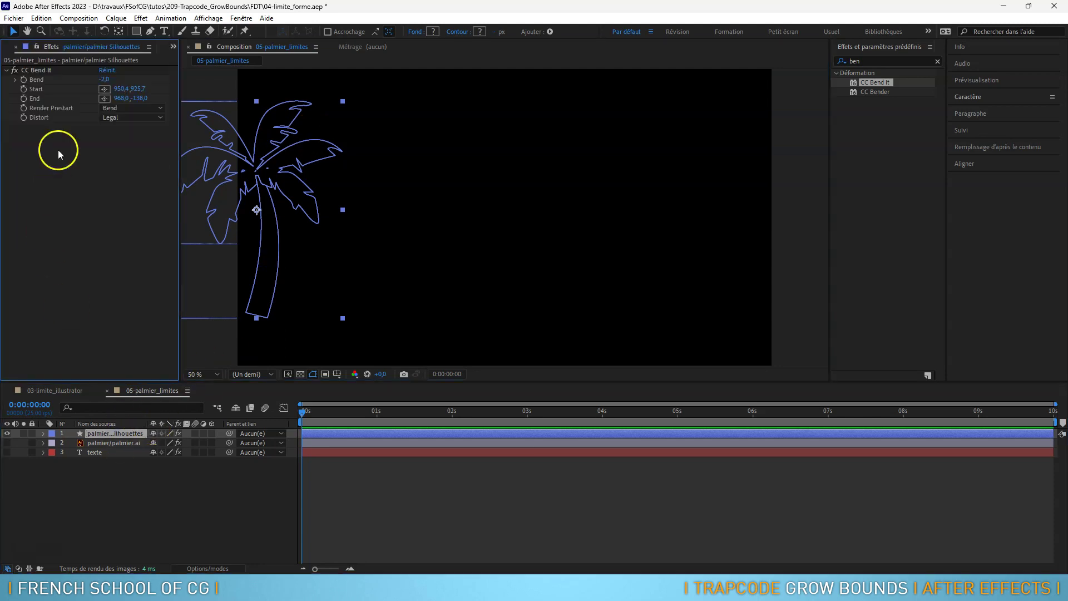
click(103, 90)
drag(226, 287, 255, 316)
click(104, 99)
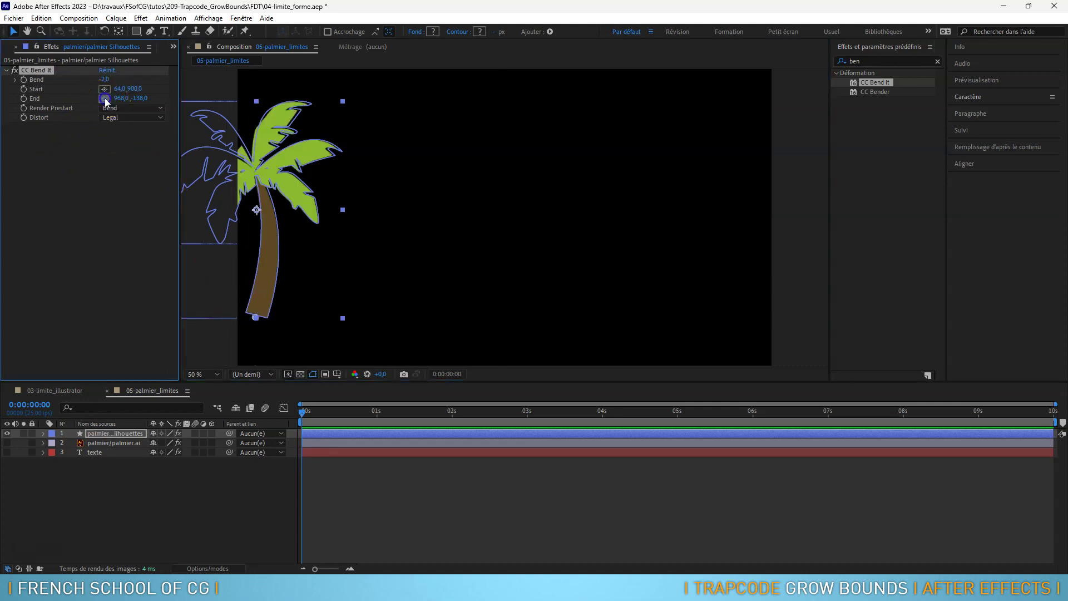
click(257, 79)
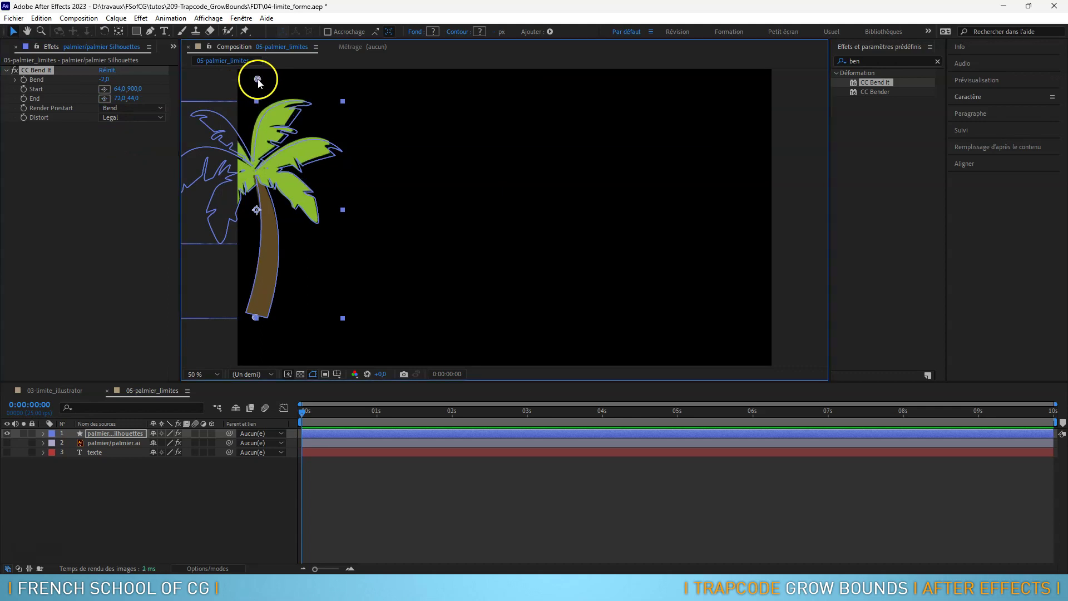
Increase the CC Bend It Bend to 89 so the palm leans into the frame.
drag(104, 80, 162, 91)
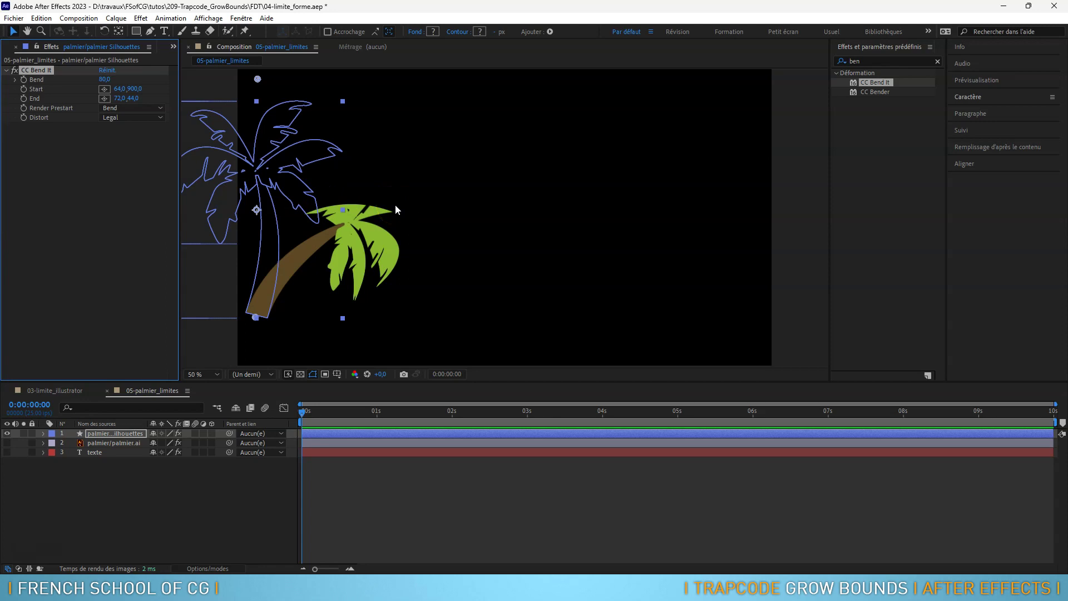
drag(104, 79, 128, 97)
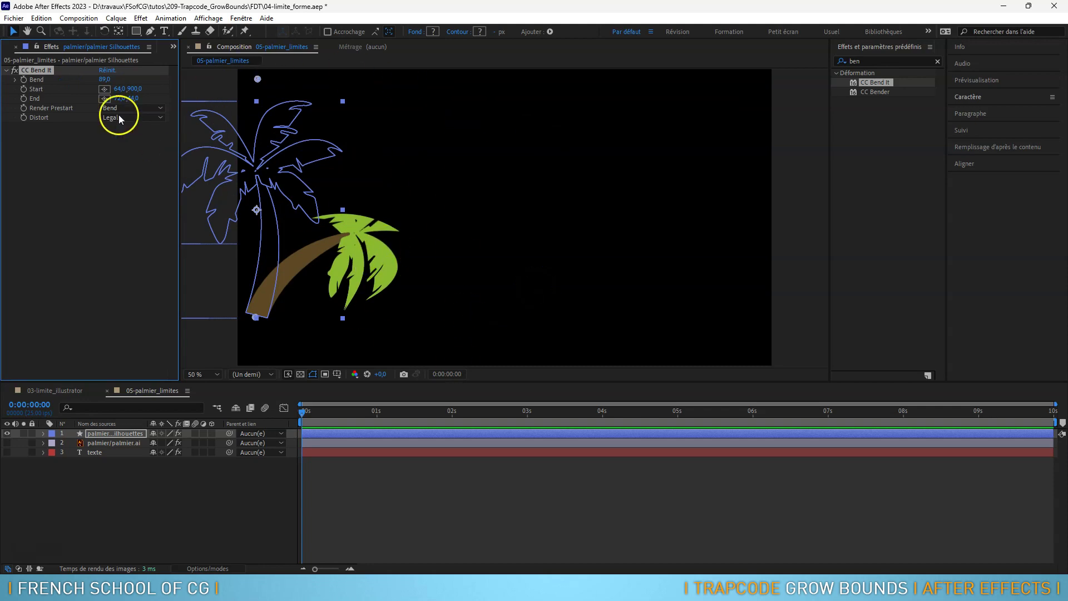
Add Limites de croissance from the Utilité effects above CC Bend It on the palm layer and set its pixels to 409.
click(938, 62)
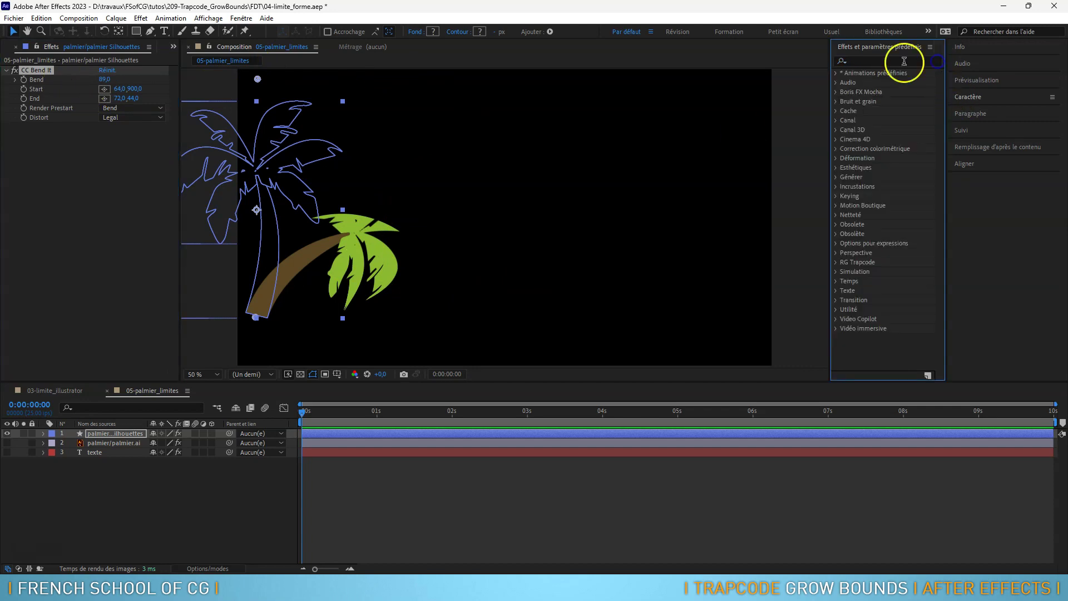
click(834, 309)
click(885, 346)
drag(885, 345, 56, 69)
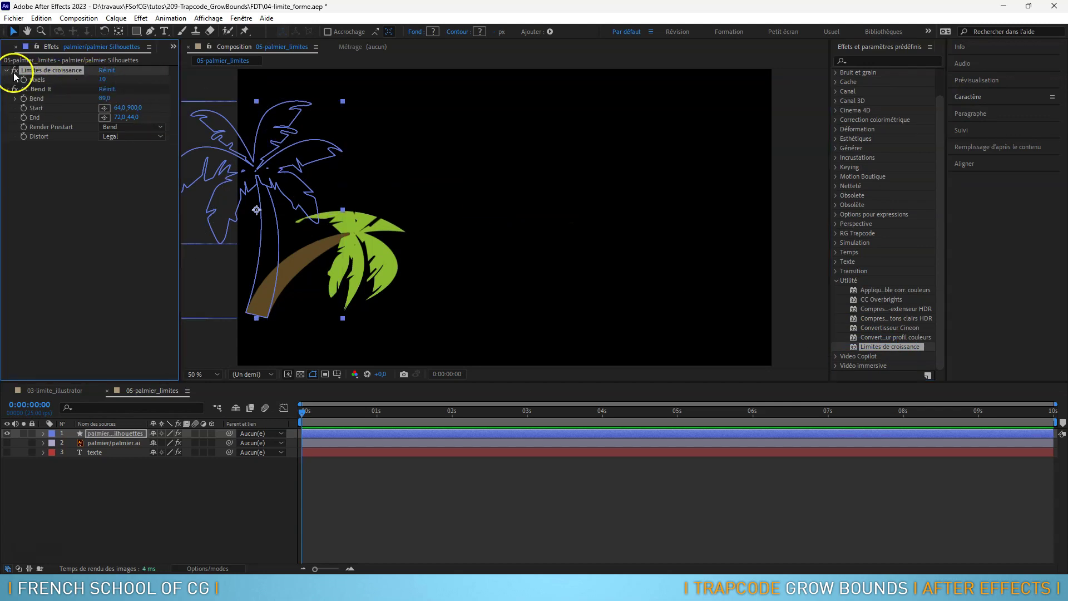
drag(104, 83, 224, 88)
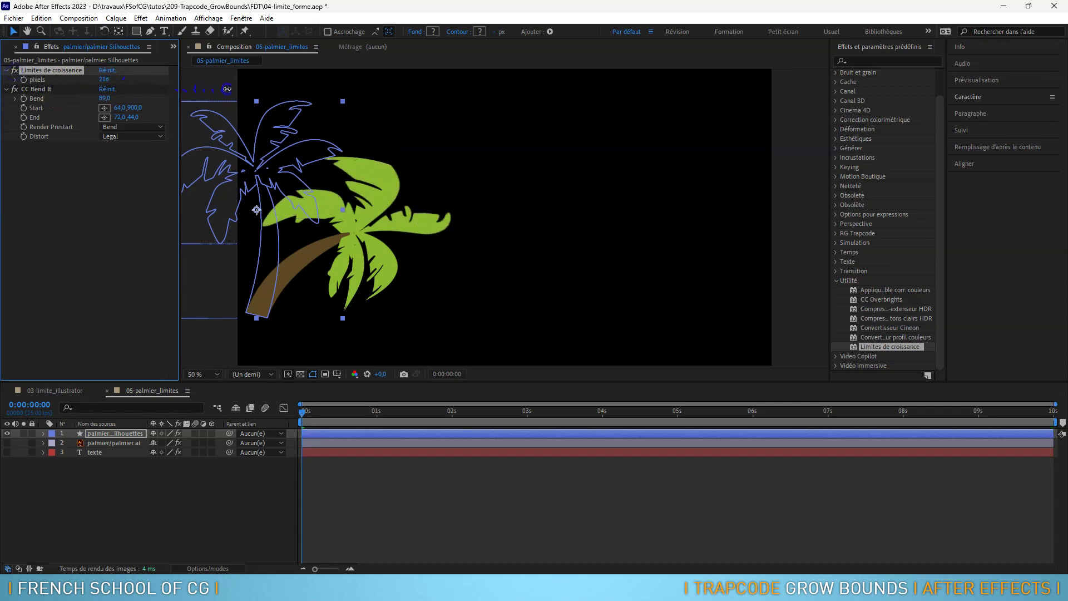
click(75, 82)
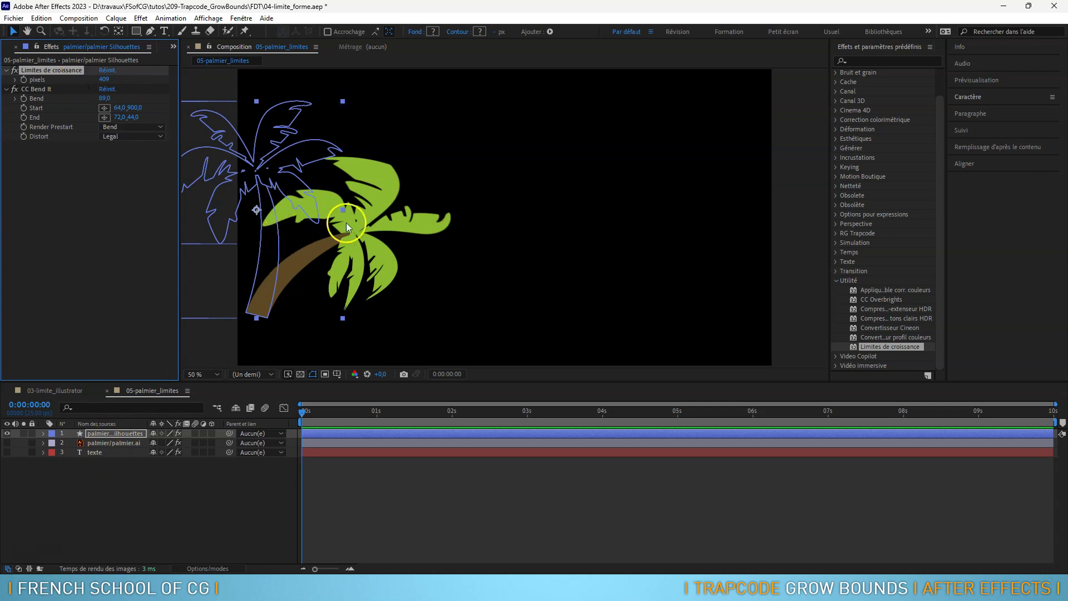
Disable and re-enable Limites de croissance to compare the cropping, and reduce the CC Bend It Bend to 25.
click(14, 70)
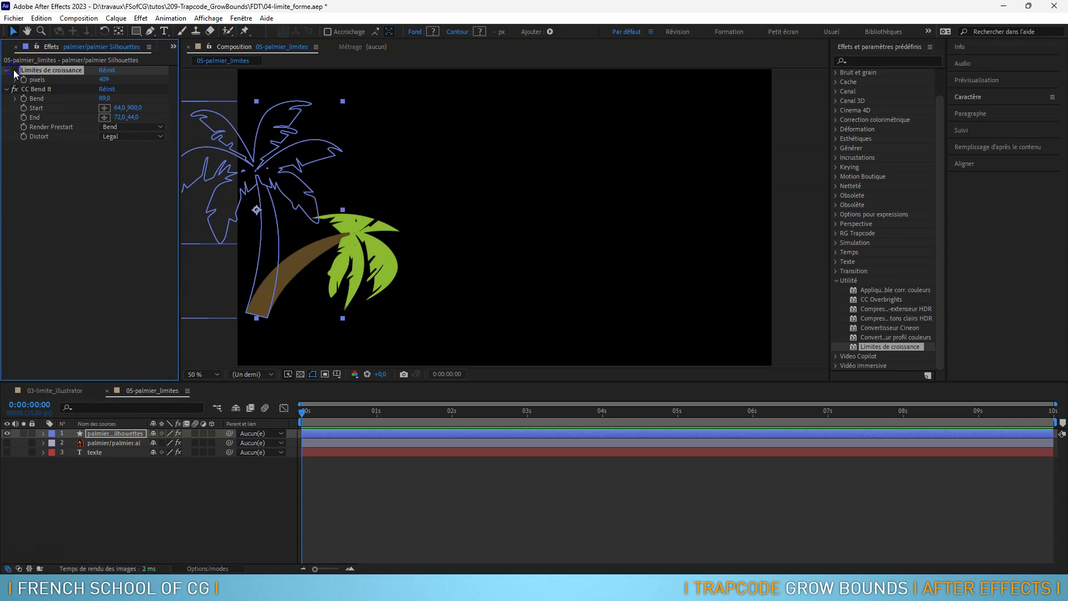
click(14, 71)
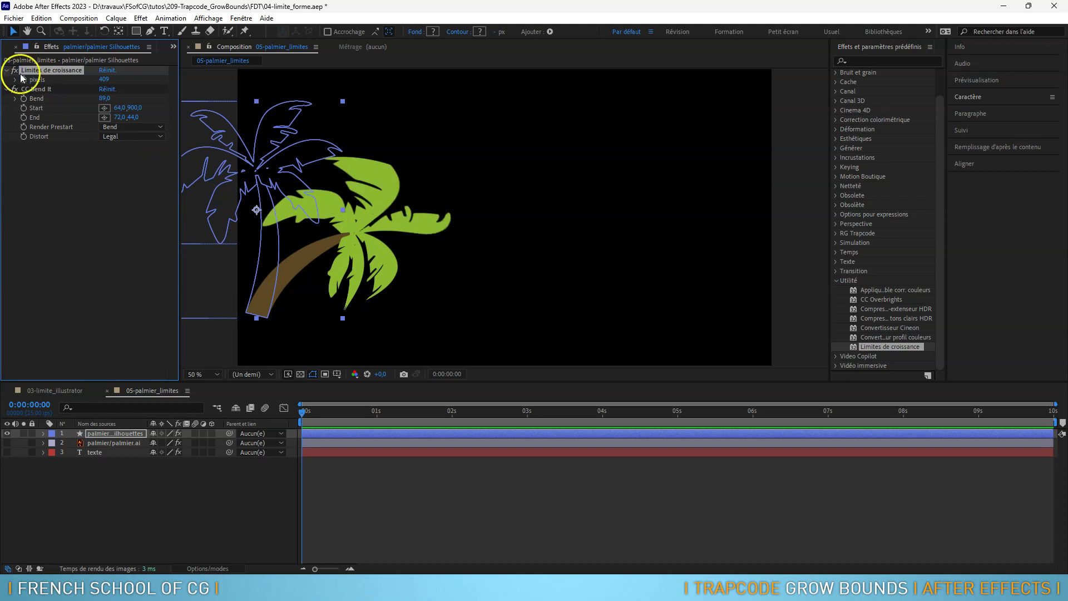
drag(111, 102, 68, 70)
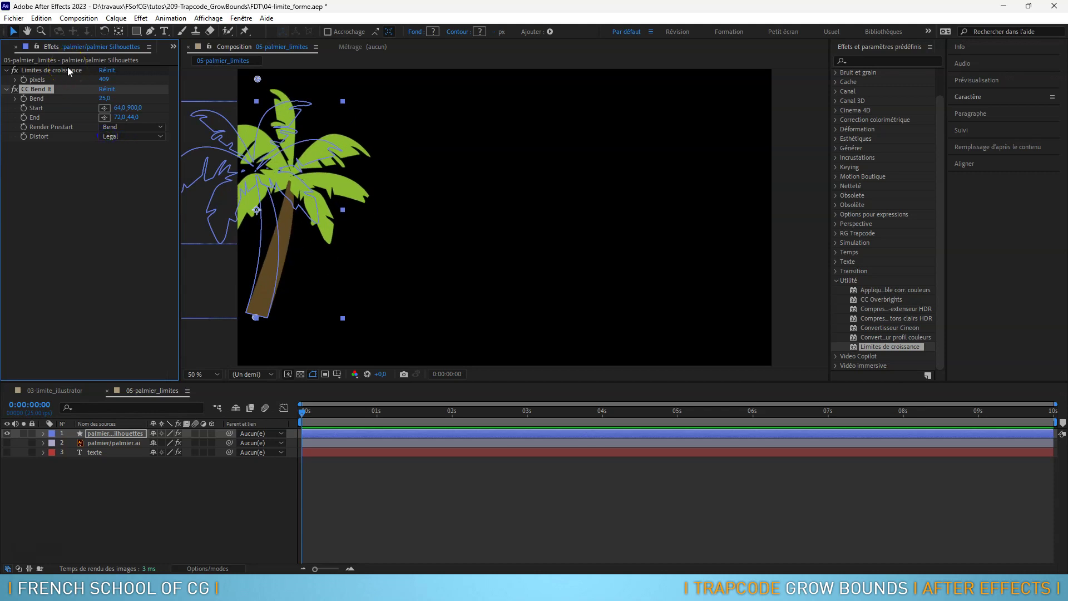
Create a new 1920x1080 composition at 25 fps, ten seconds long, named vagues.
click(49, 158)
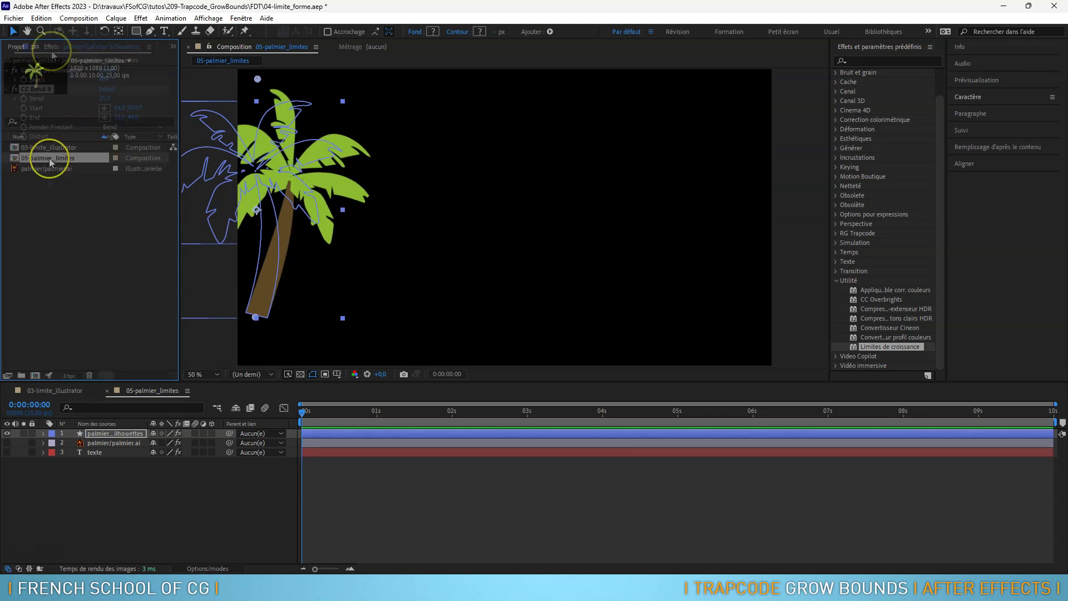
click(49, 148)
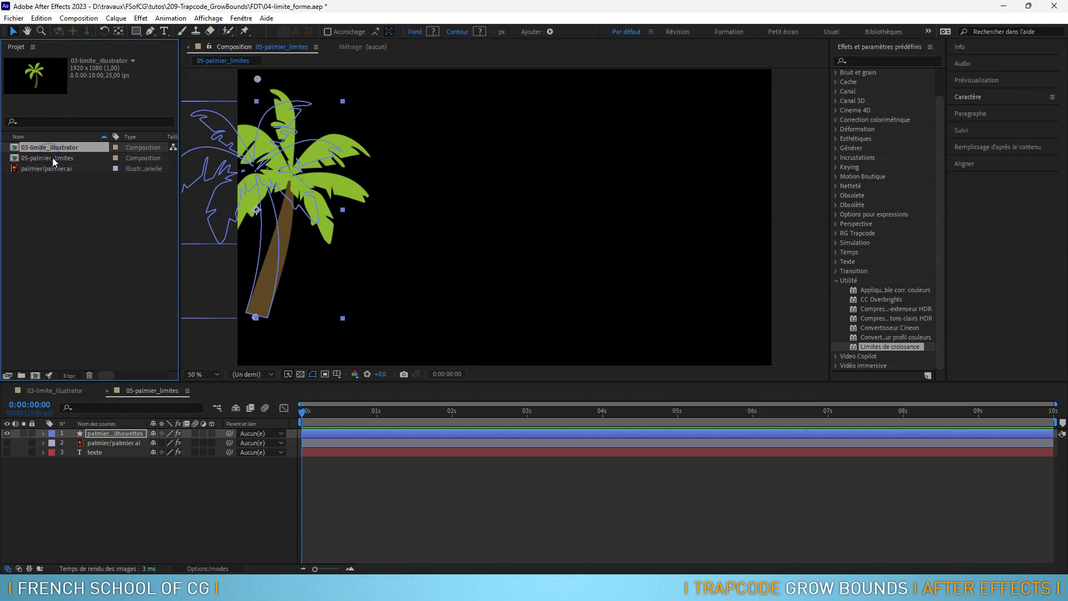
click(52, 158)
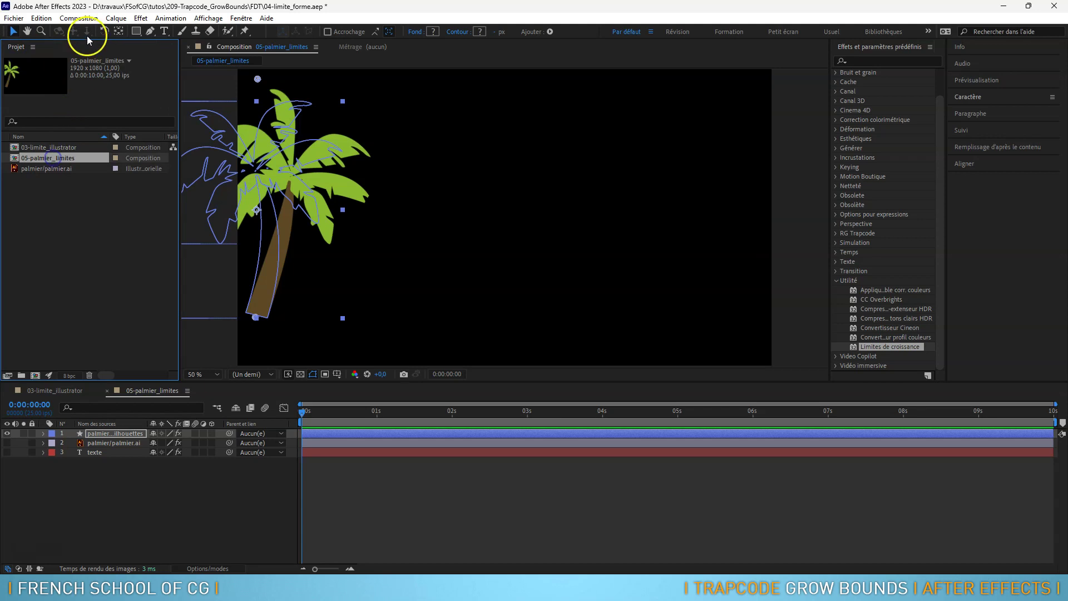
click(78, 18)
click(98, 31)
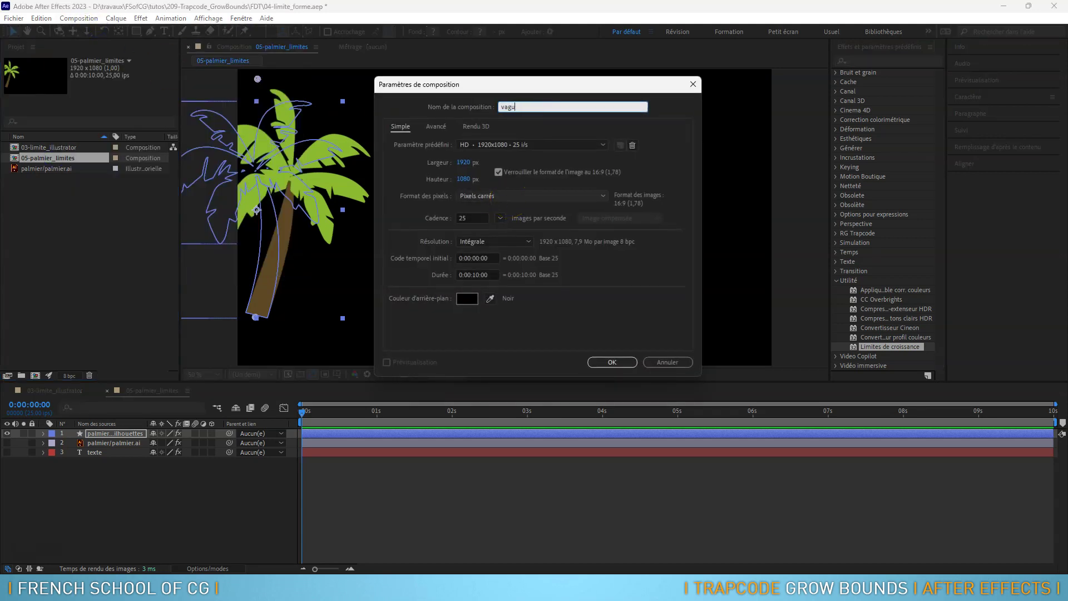
text(vagues)
key(Return)
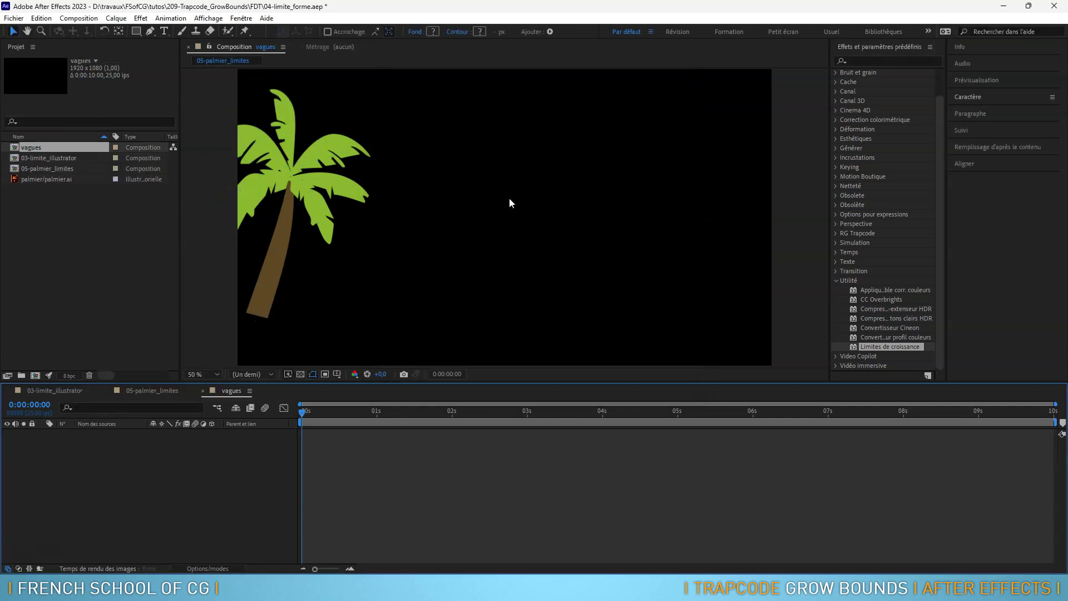
Draw a wide rectangle across the lower part of the composition, extending past its edges, and change its fill to bright blue.
click(136, 31)
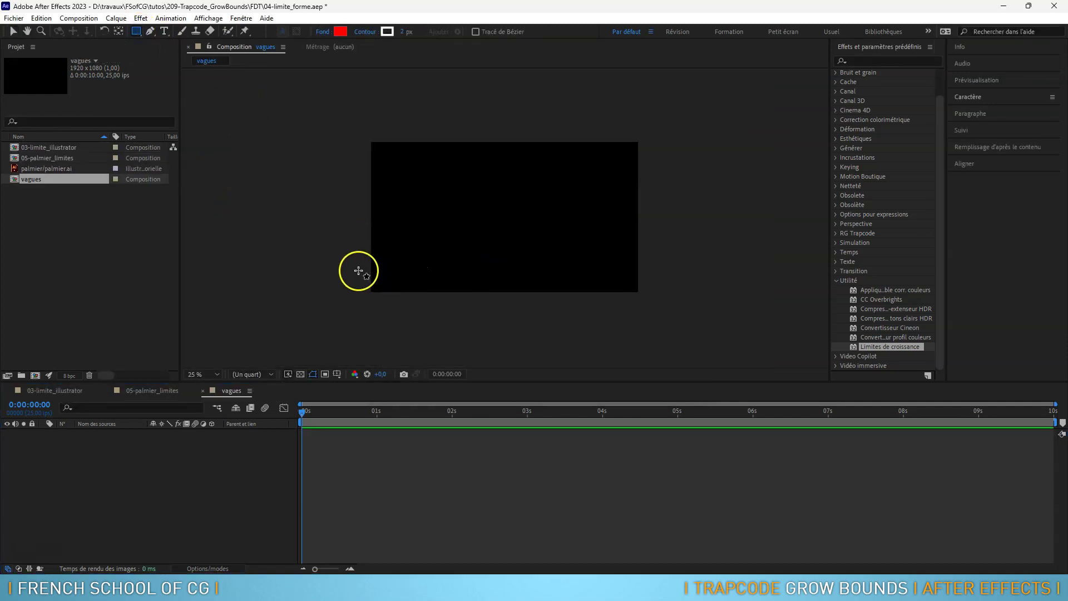
drag(352, 263, 651, 326)
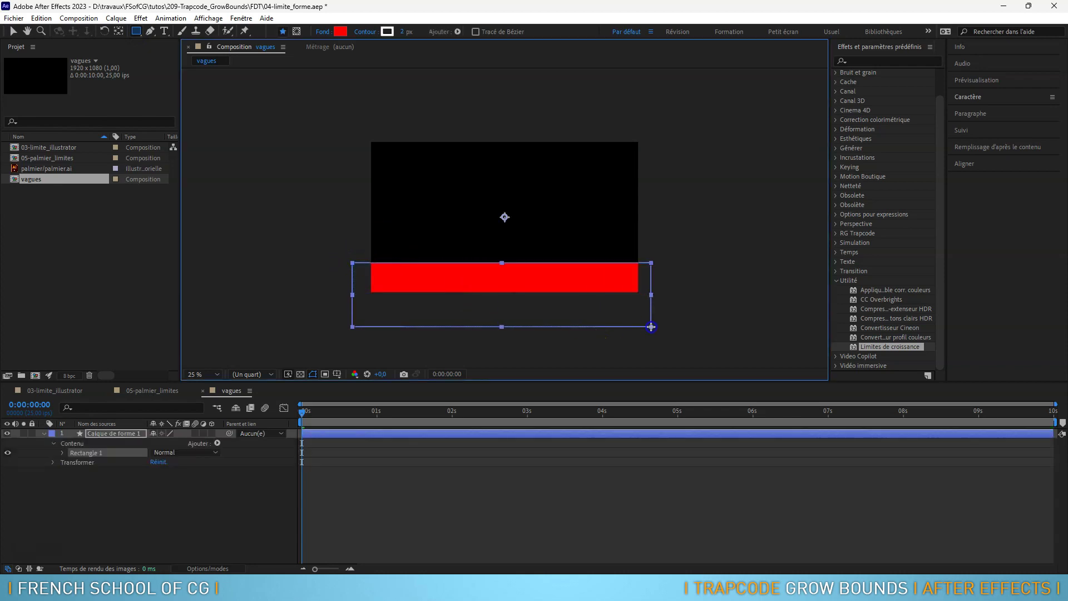
click(340, 31)
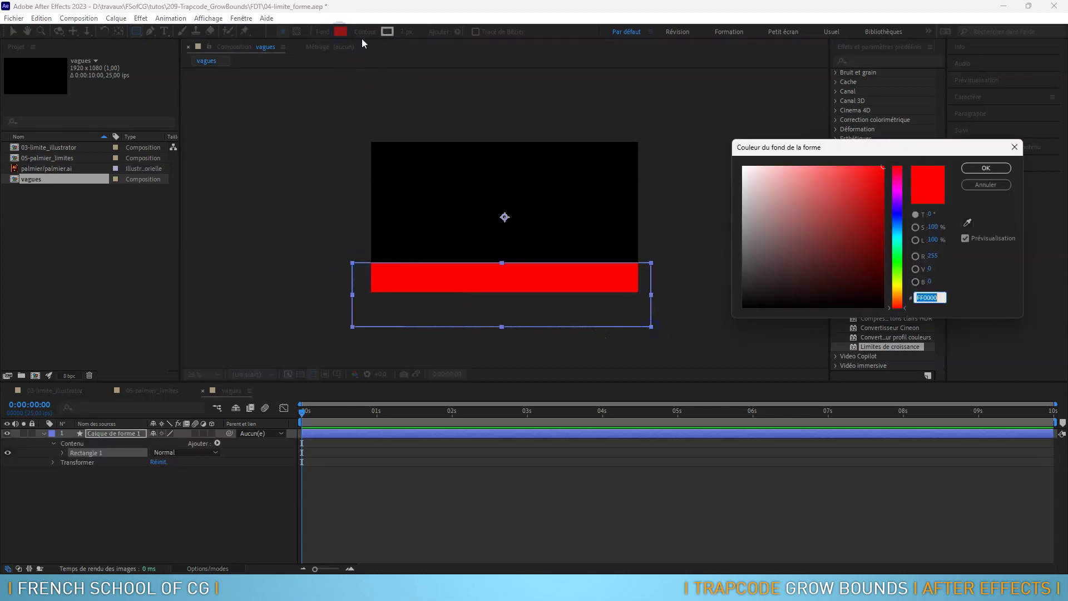
click(898, 223)
drag(850, 195, 900, 158)
click(985, 167)
key(period)
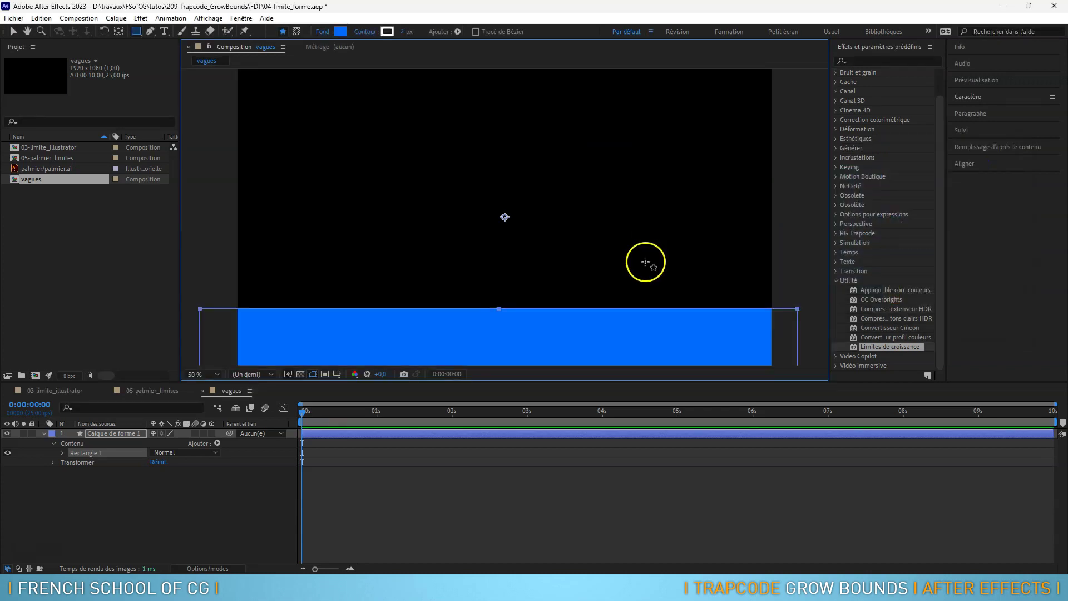
click(210, 374)
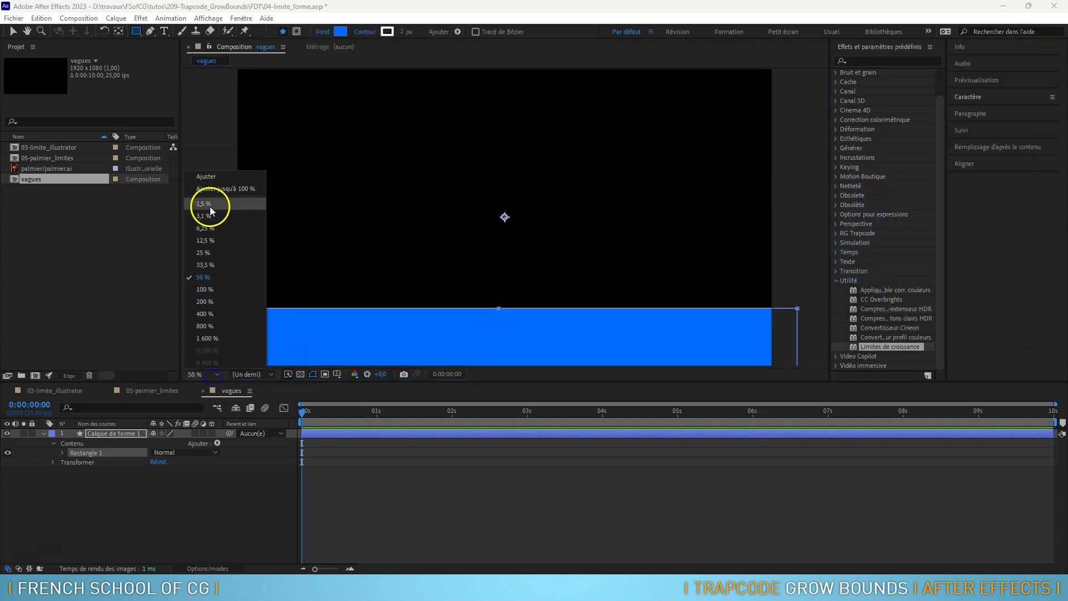
click(210, 178)
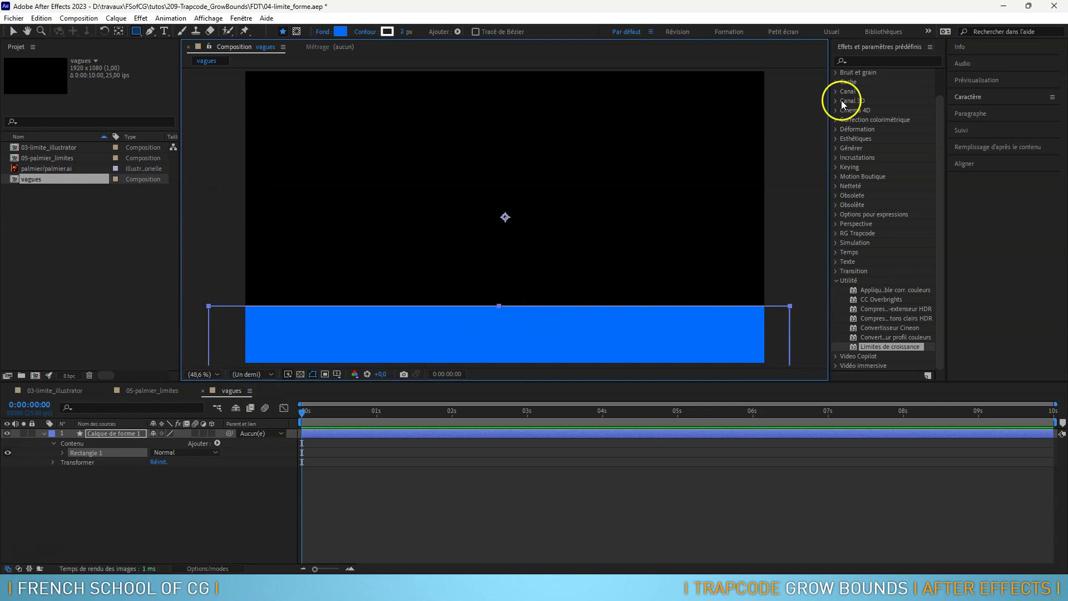
Apply Onde progressive from the Déformation effects to the blue rectangle and preview the wave animation from the start.
click(838, 280)
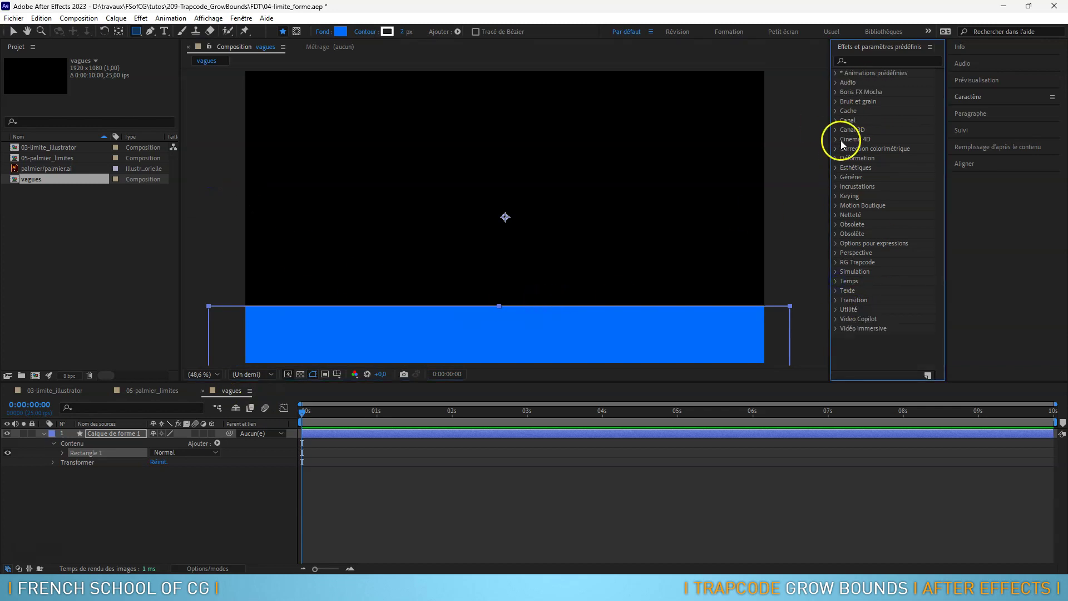
click(837, 159)
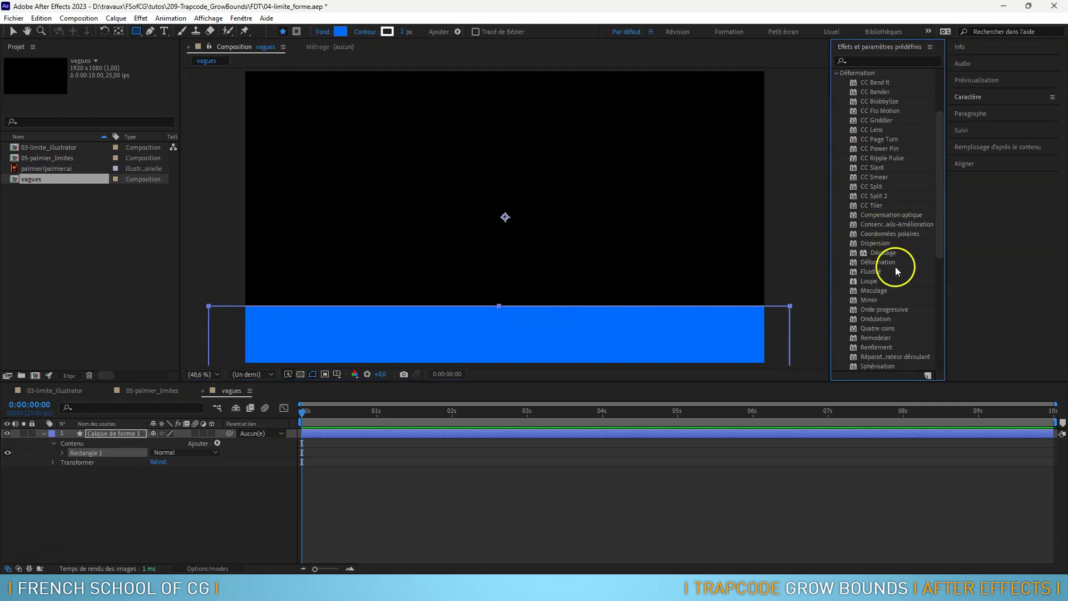
drag(893, 310, 528, 339)
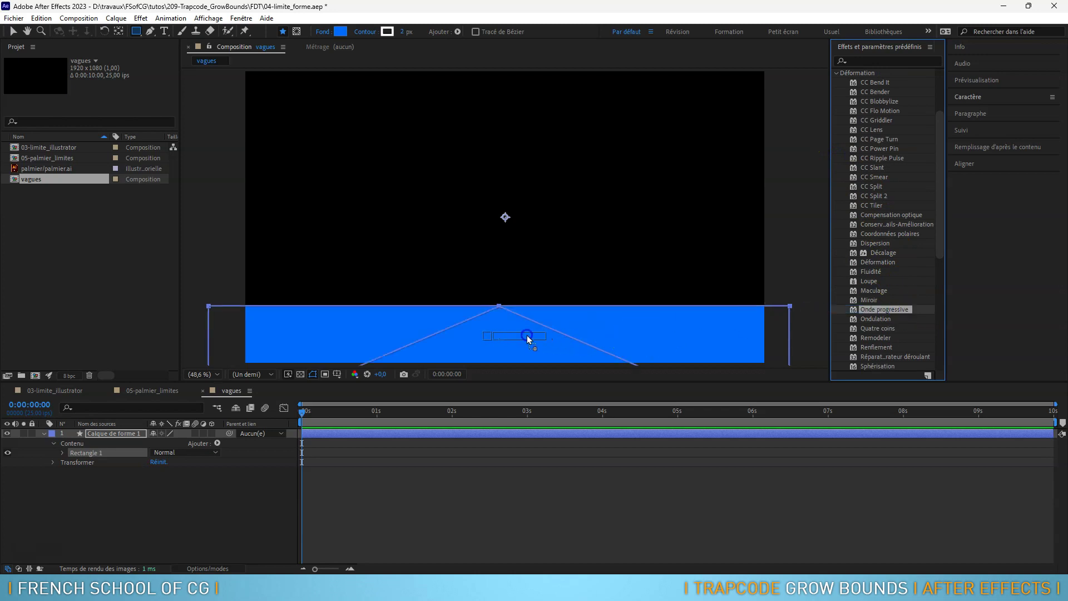
drag(487, 410, 242, 413)
key(space)
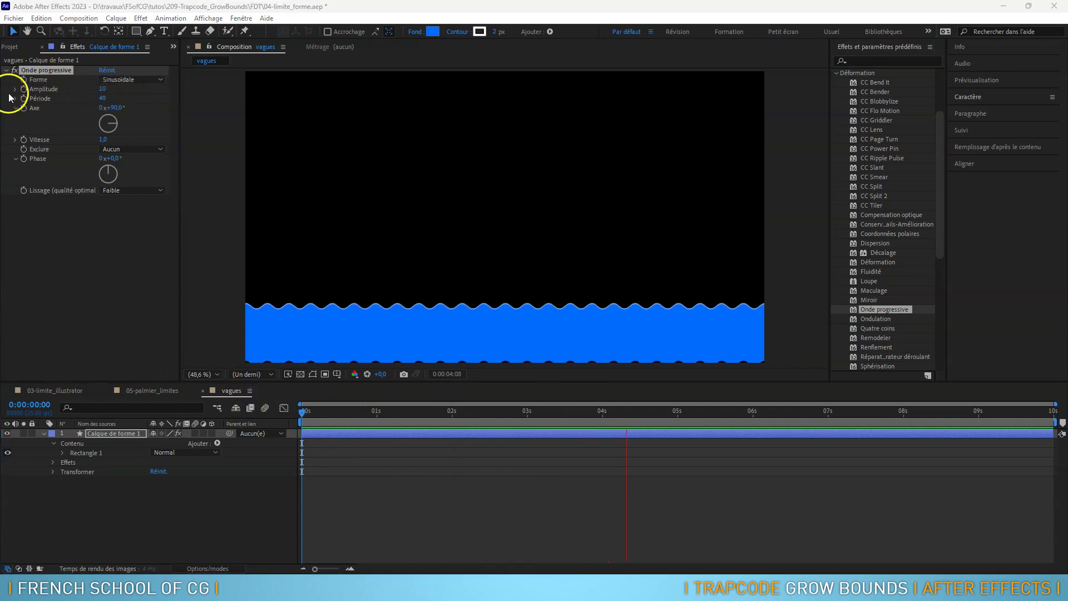
Set the Onde progressive Période to 300 and its Amplitude to 21.
click(103, 98)
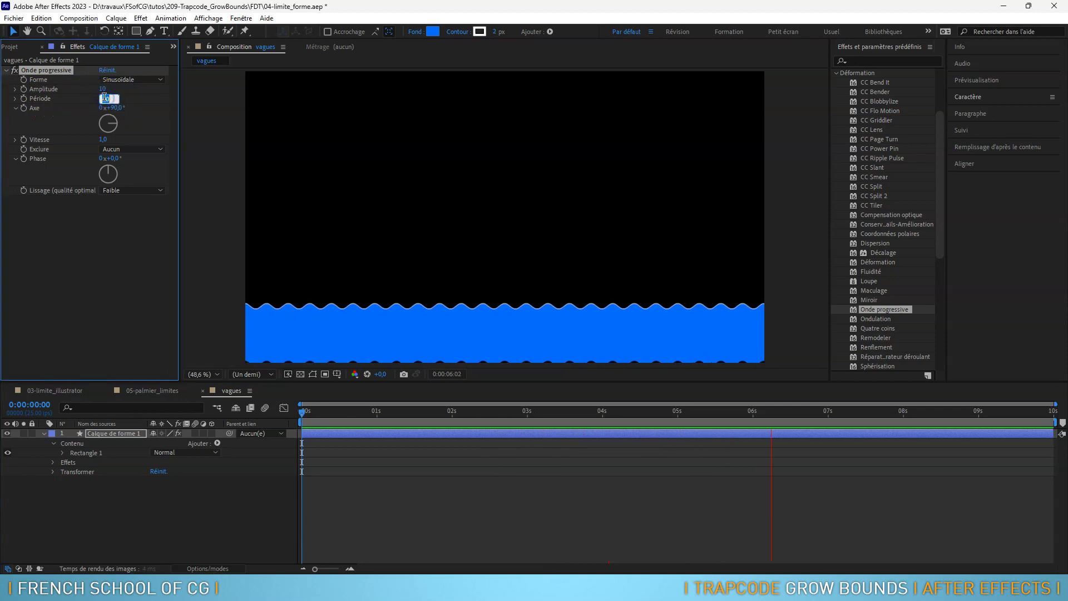
text(200)
key(Return)
text(300)
key(Return)
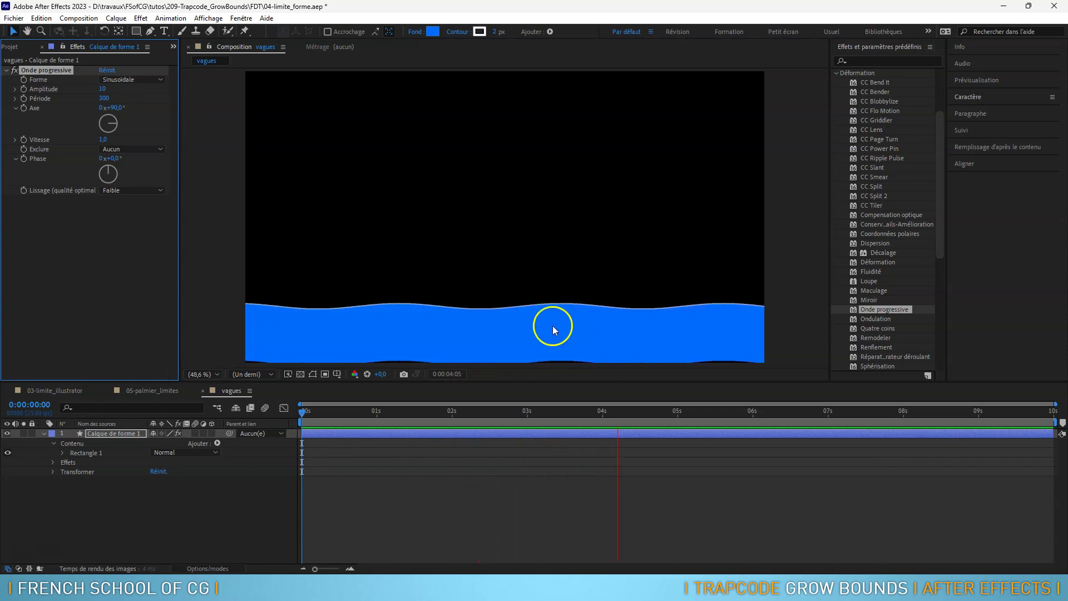
drag(103, 88, 107, 88)
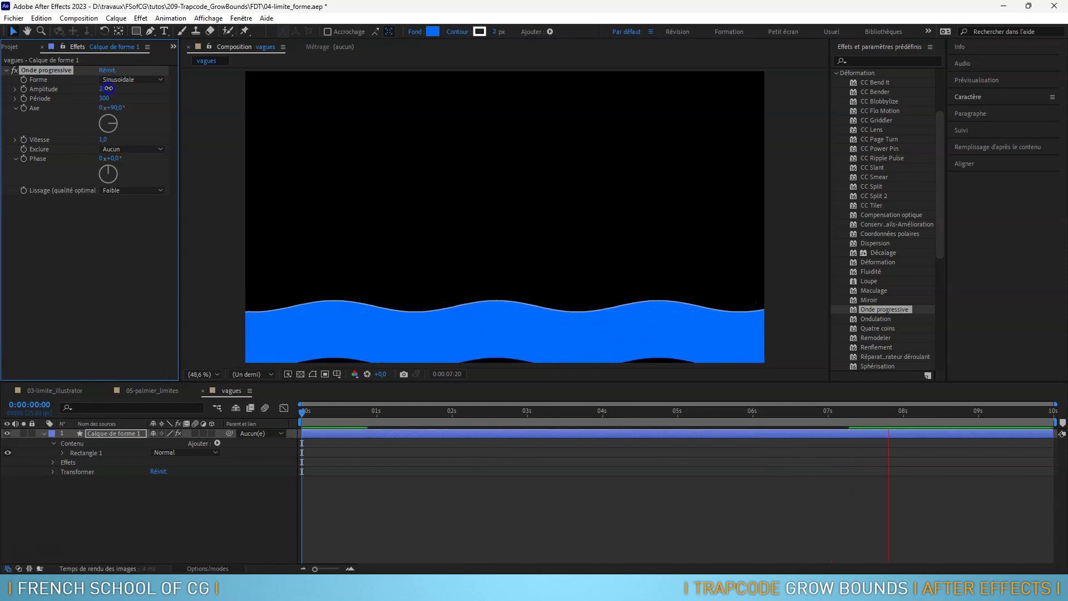
Move to the three-second mark and remove the outline from the blue wave shape.
click(527, 413)
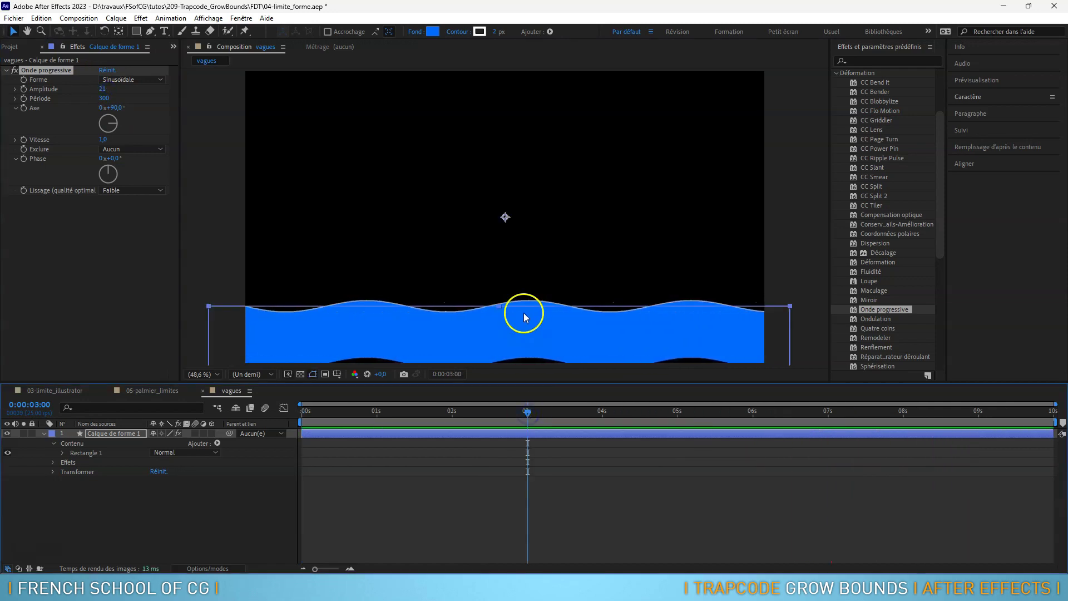
drag(525, 313, 523, 233)
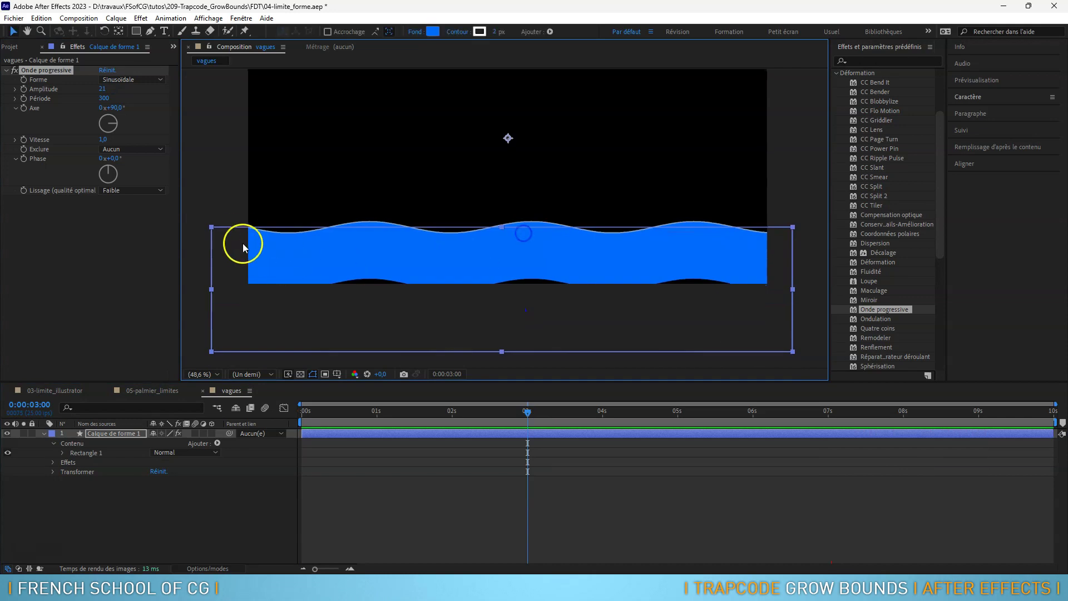
click(458, 32)
drag(1032, 246, 413, 149)
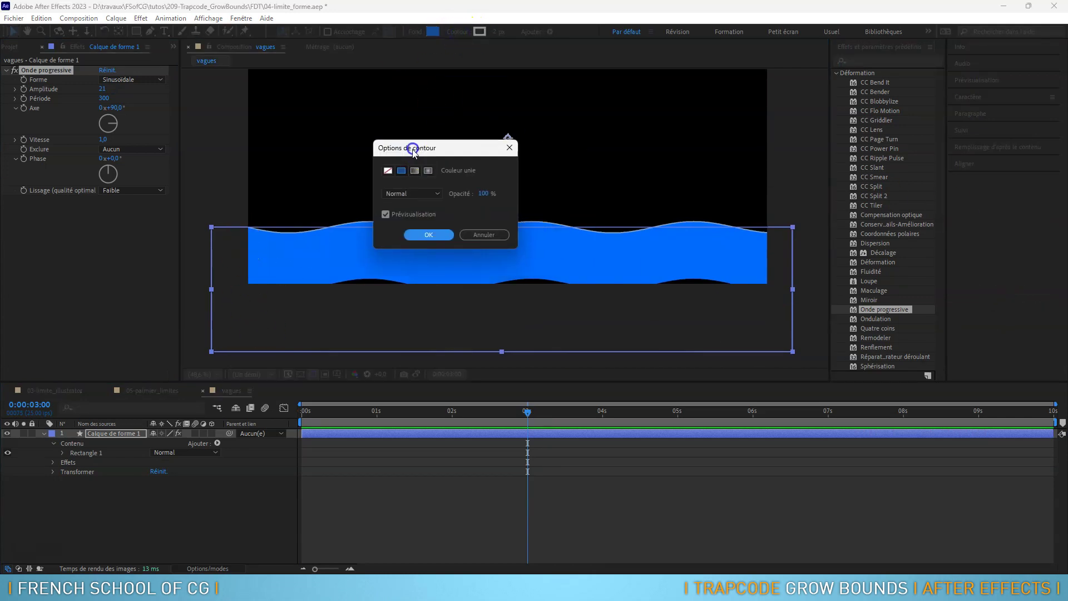
click(391, 171)
click(410, 228)
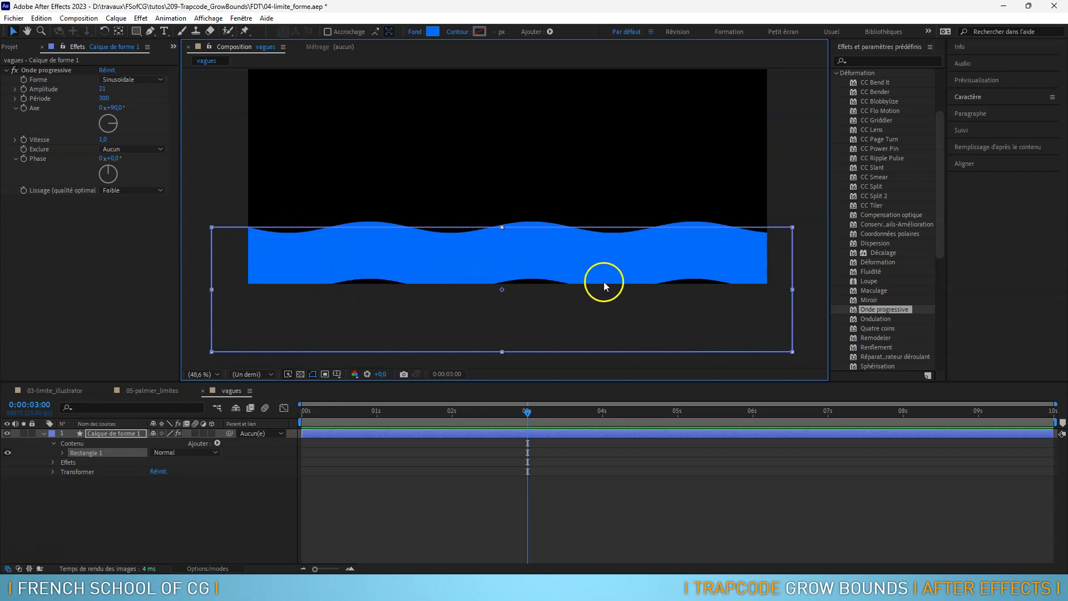
Preview the wave animation from near the start and stop playback to inspect the lower edge.
drag(527, 411, 217, 416)
key(space)
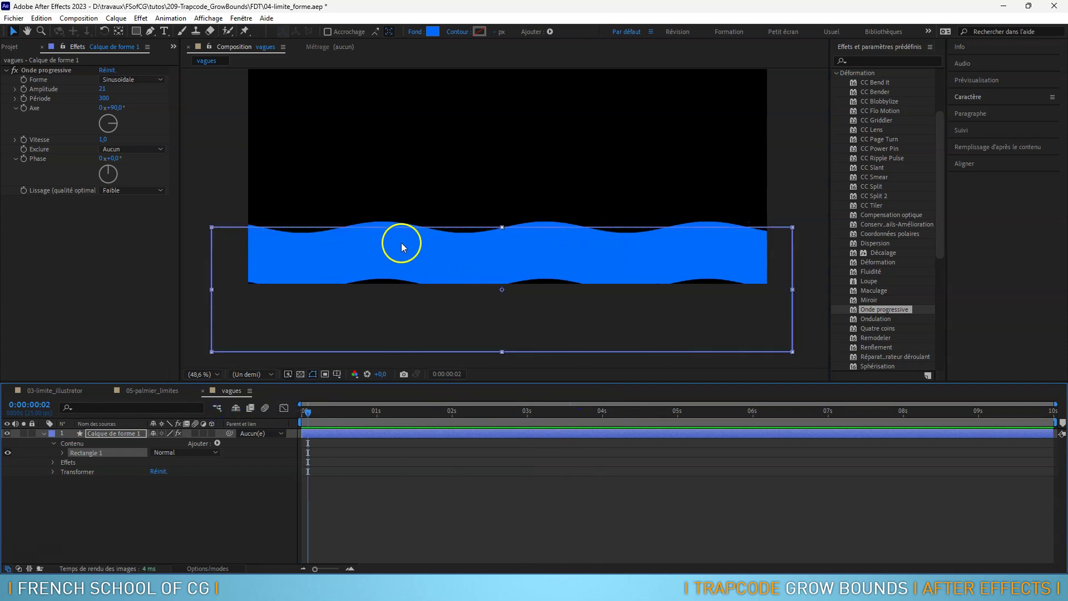
key(space)
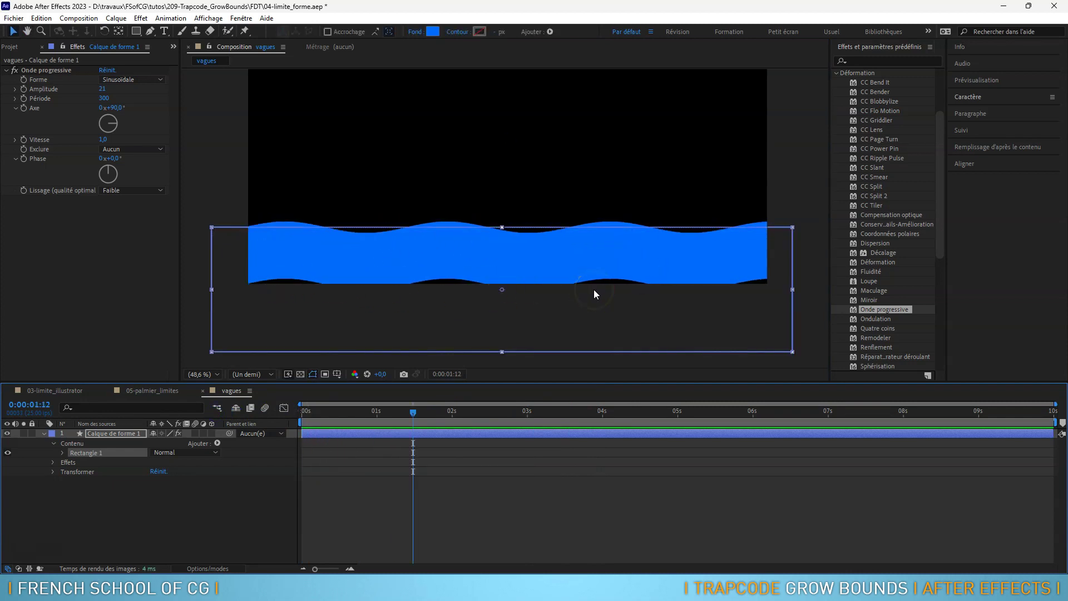
Apply Limites de croissance from the Utilité effects above Onde progressive, set its pixels to 30, and preview the waves.
click(838, 73)
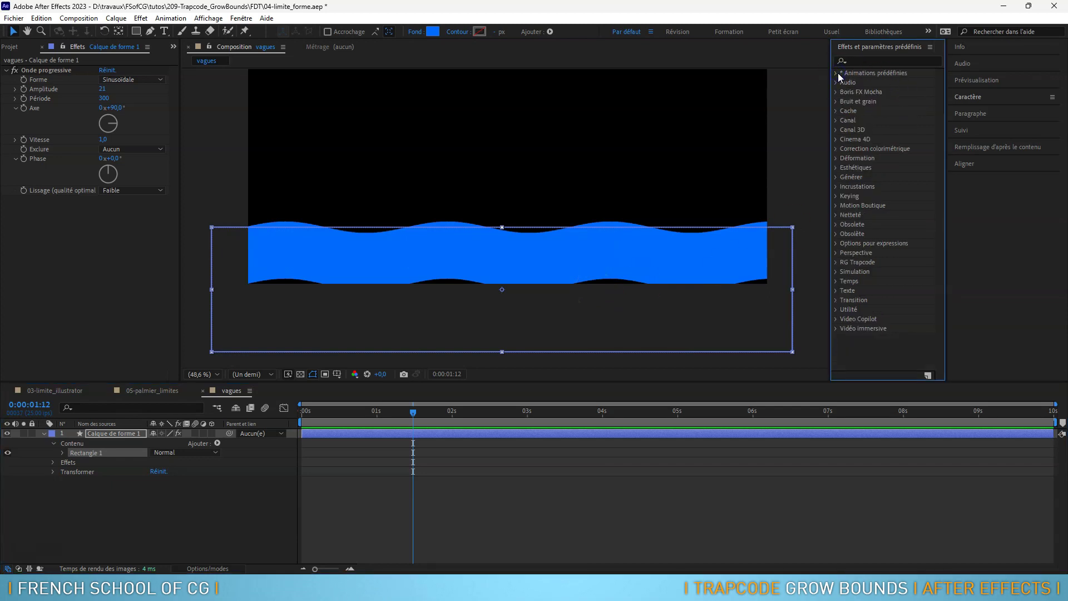
click(836, 309)
scroll(865, 299, down, 2)
click(889, 346)
drag(888, 348, 53, 71)
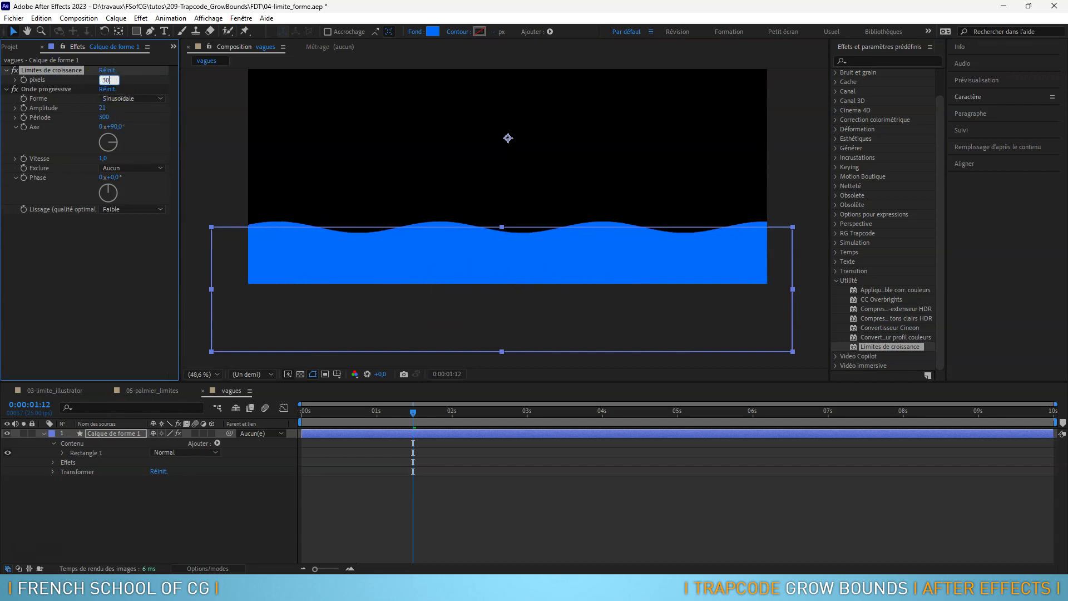
drag(384, 411, 269, 420)
key(space)
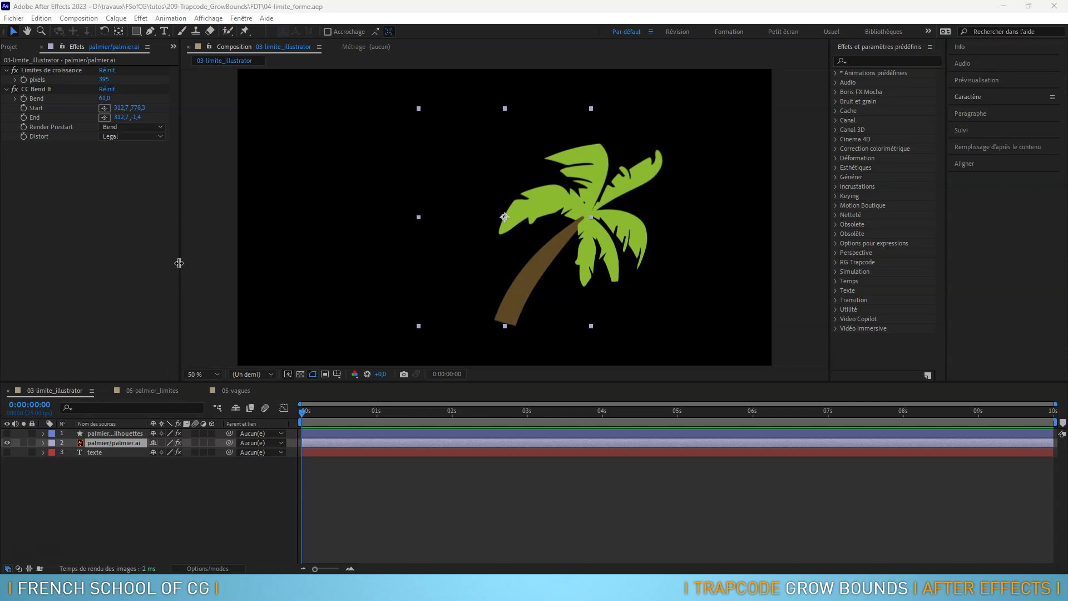
Open the 03-limite_illustrator composition and show the effects of the palmier.ai layer.
click(15, 46)
double_click(35, 148)
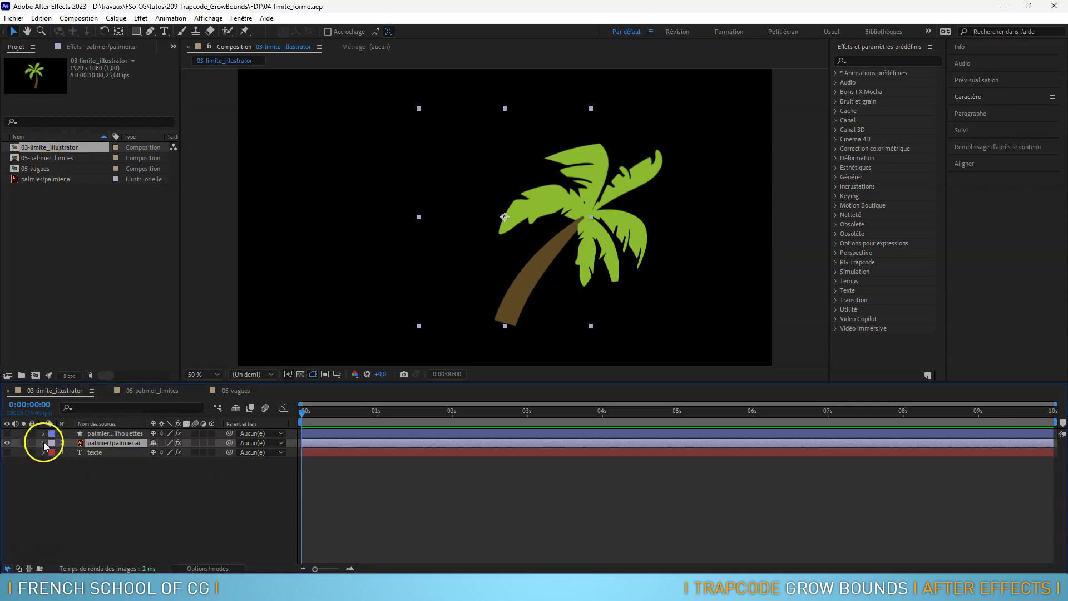
click(92, 47)
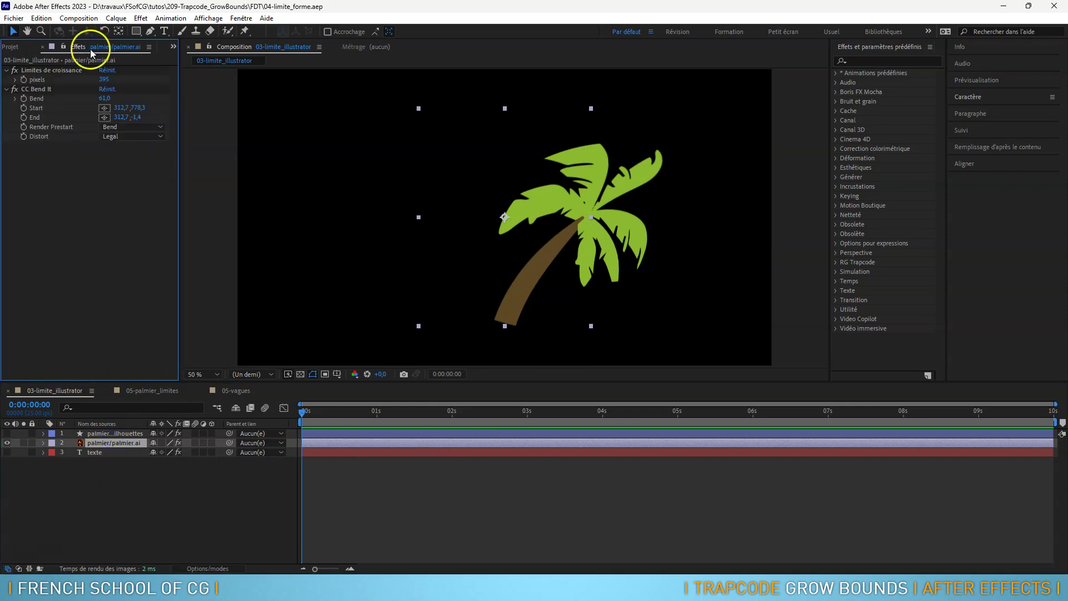
click(37, 71)
click(42, 88)
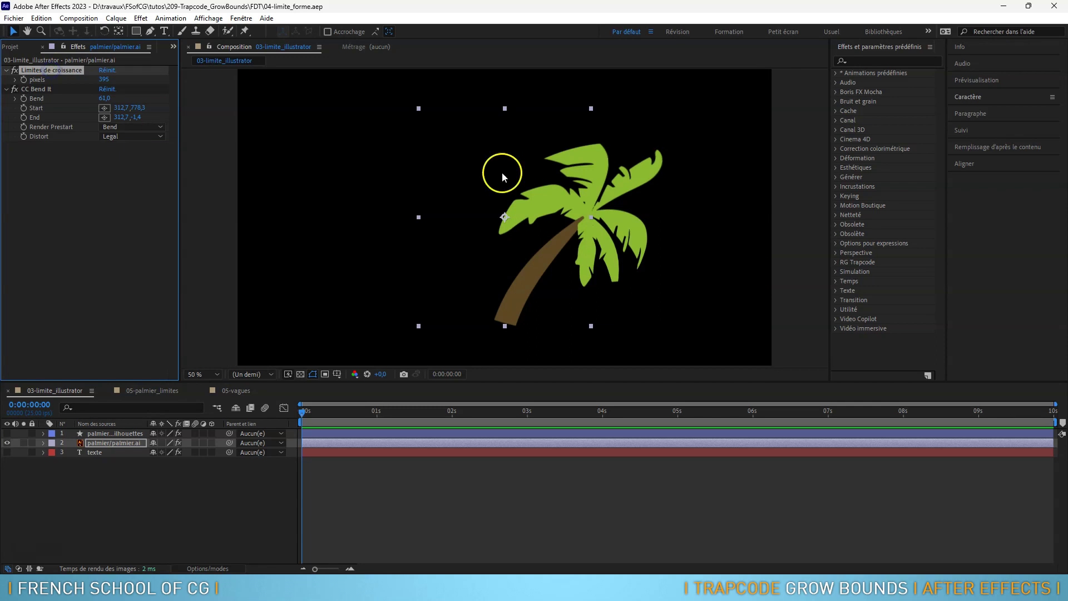
Toggle Limites de croissance on the palmier.ai layer to compare the cropping, leaving the effect disabled.
click(15, 71)
click(16, 71)
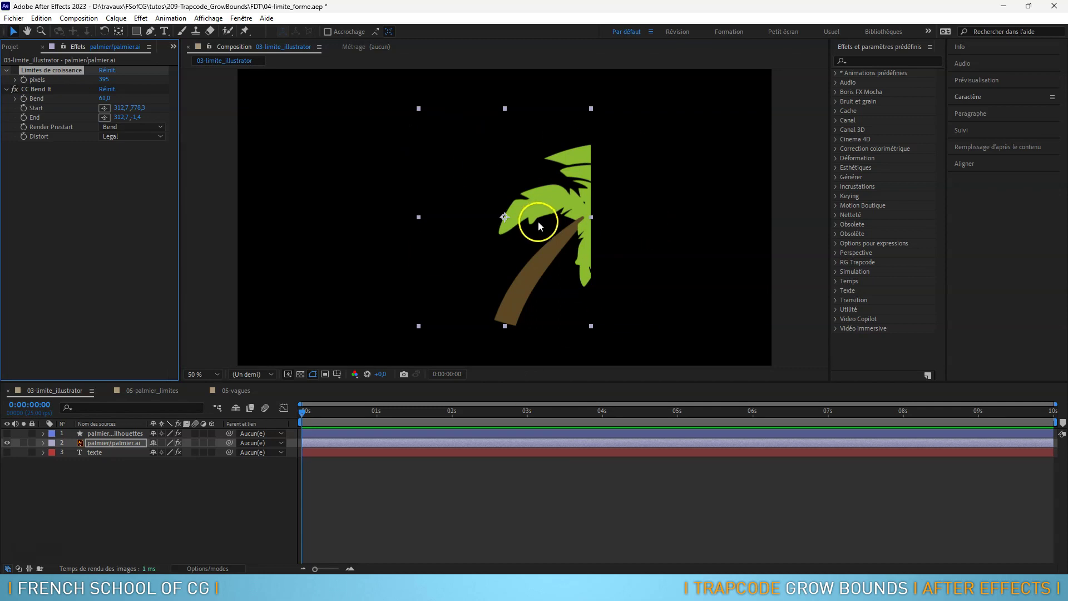
click(15, 71)
click(15, 71)
Apply the RG Trapcode Grow Bounds effect to the palm, place it above CC Bend It, and set Pixels to 288.
click(836, 262)
click(887, 294)
drag(889, 295, 550, 217)
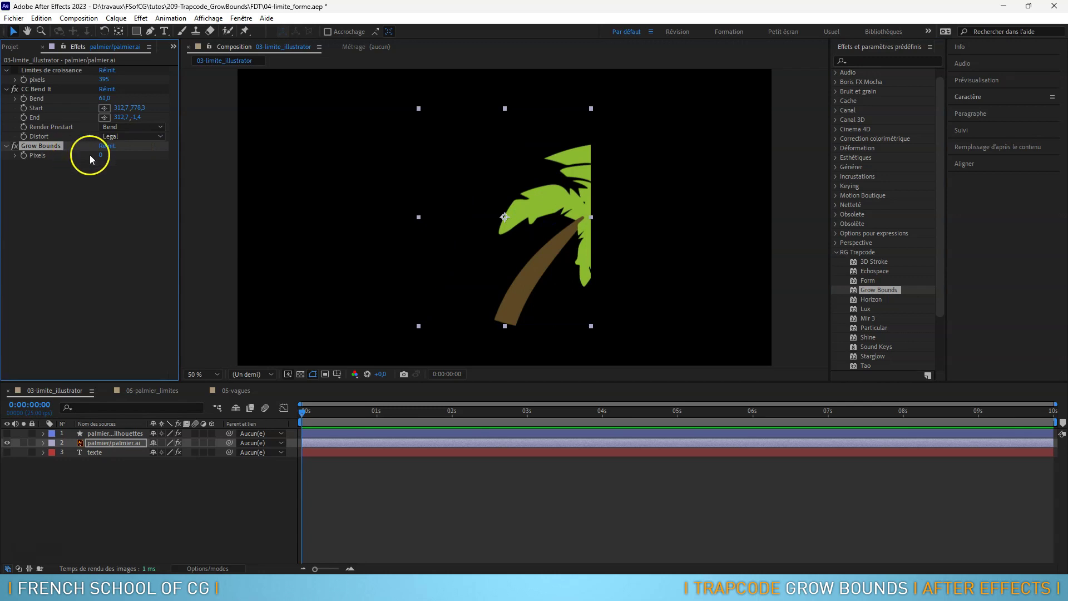
drag(101, 157, 222, 168)
drag(43, 146, 46, 86)
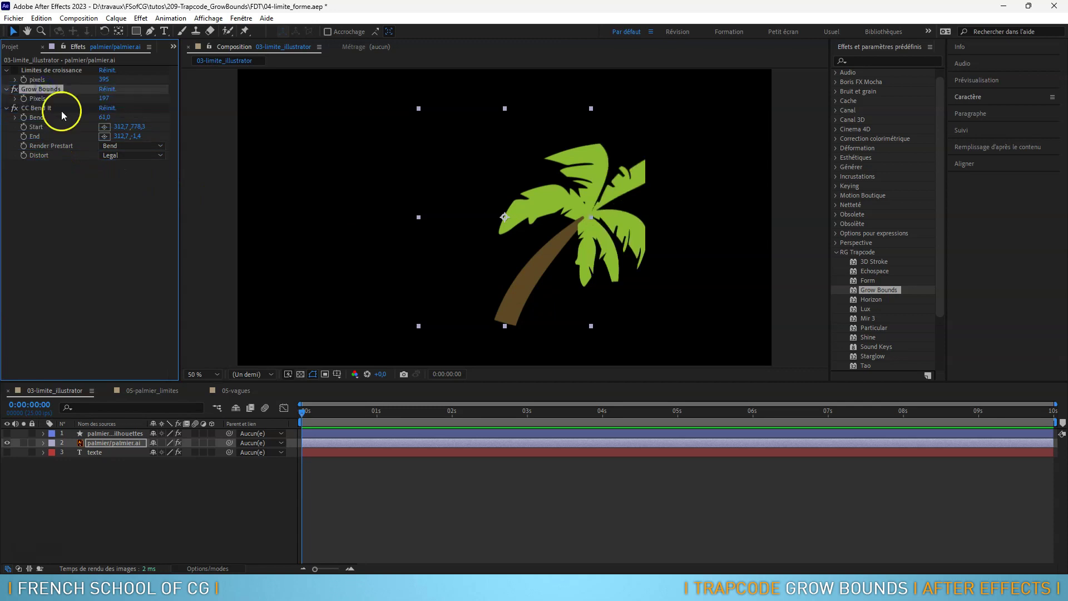
drag(104, 98, 166, 100)
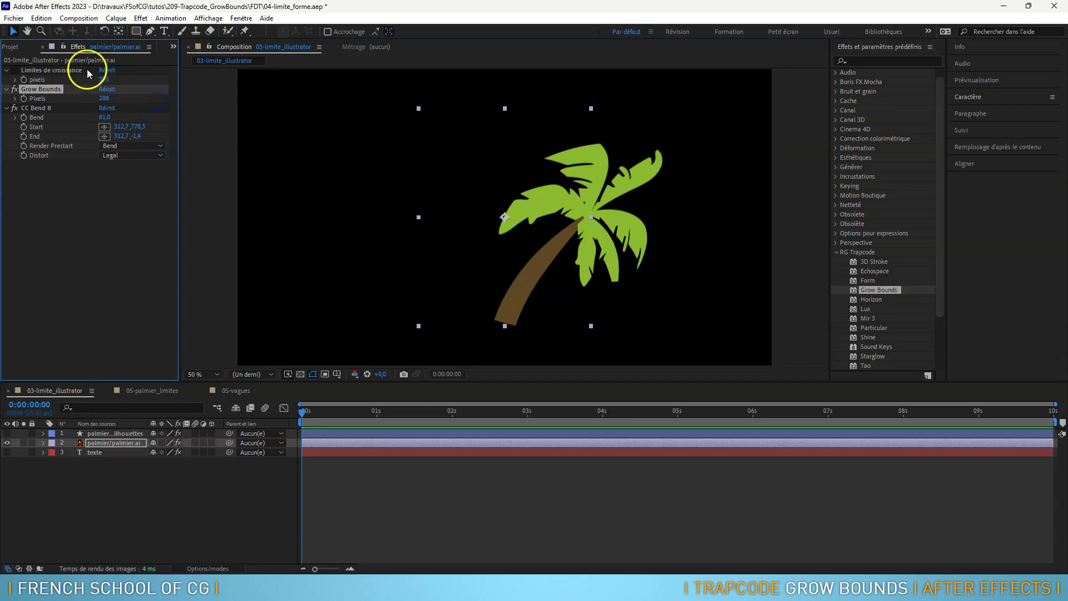
Show the palmier Silhouettes layer instead of palmier.ai and set its CC Bend It Bend to 87.
click(529, 281)
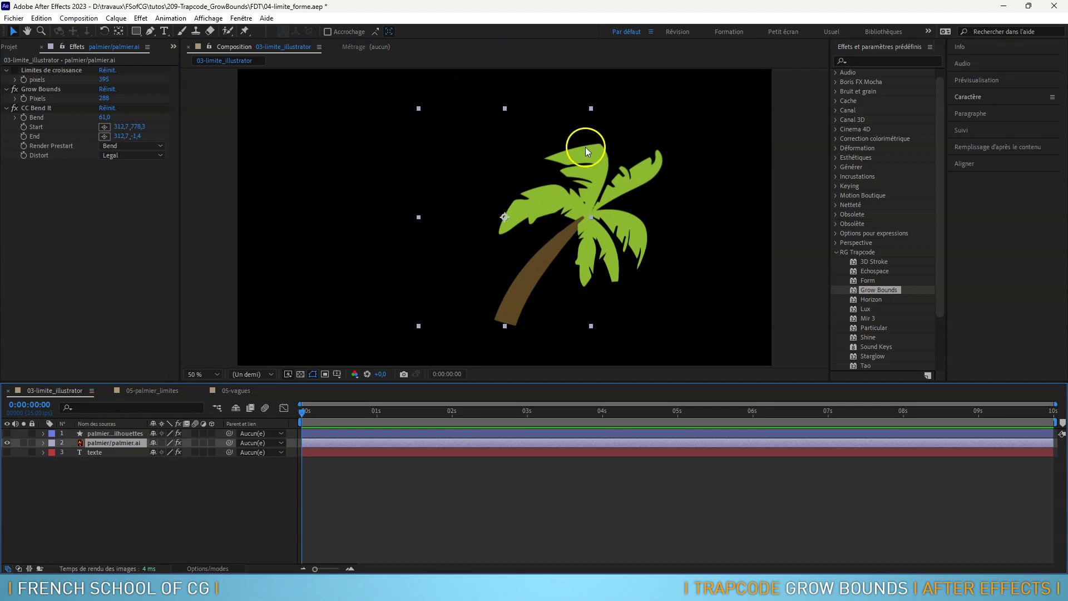
click(6, 434)
click(6, 433)
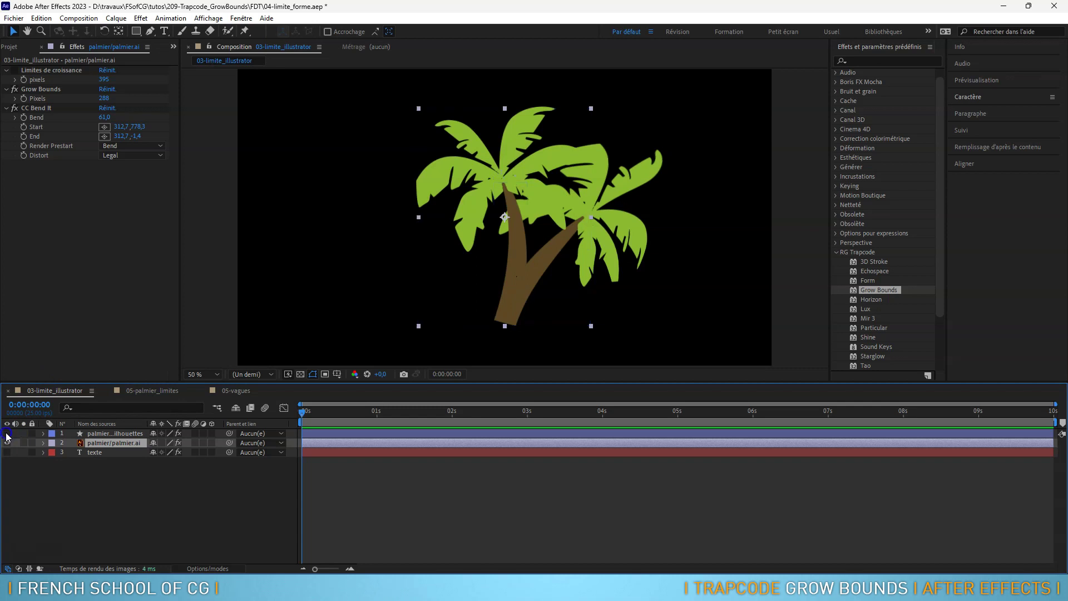
click(117, 433)
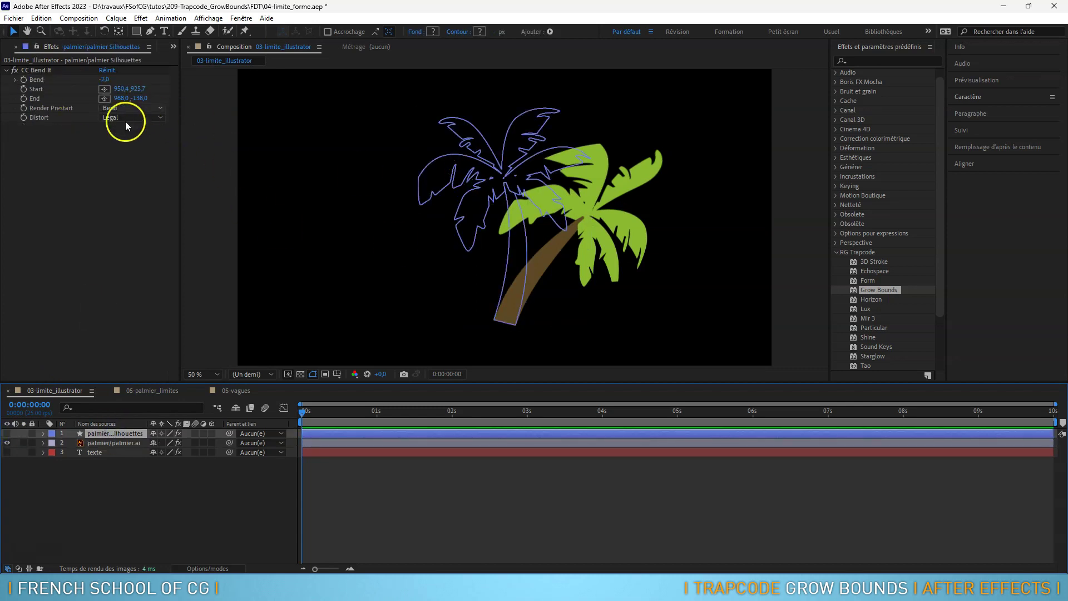
click(7, 433)
click(7, 442)
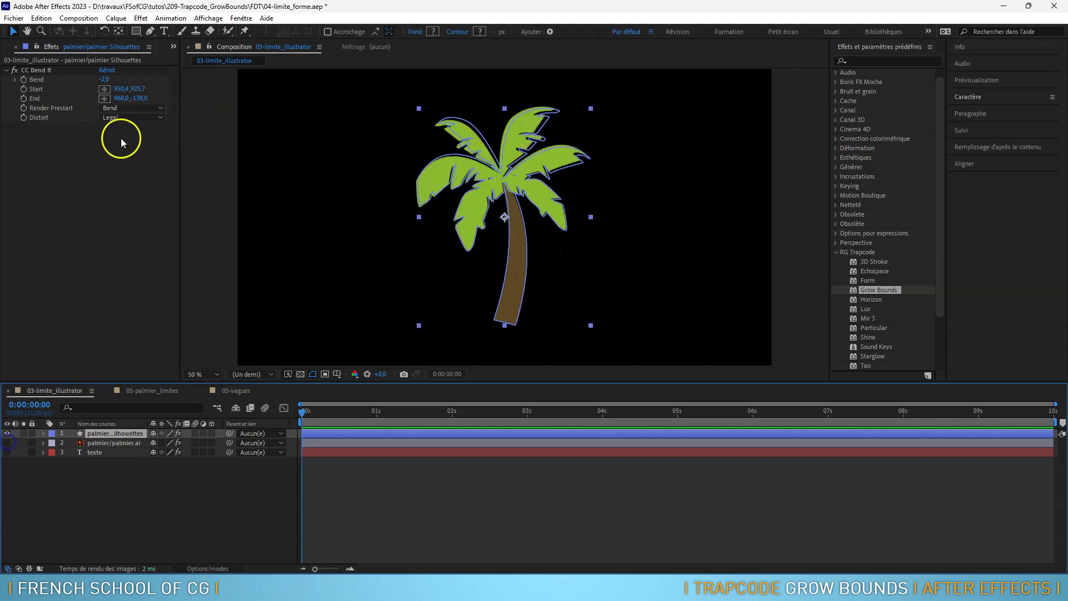
drag(104, 79, 155, 79)
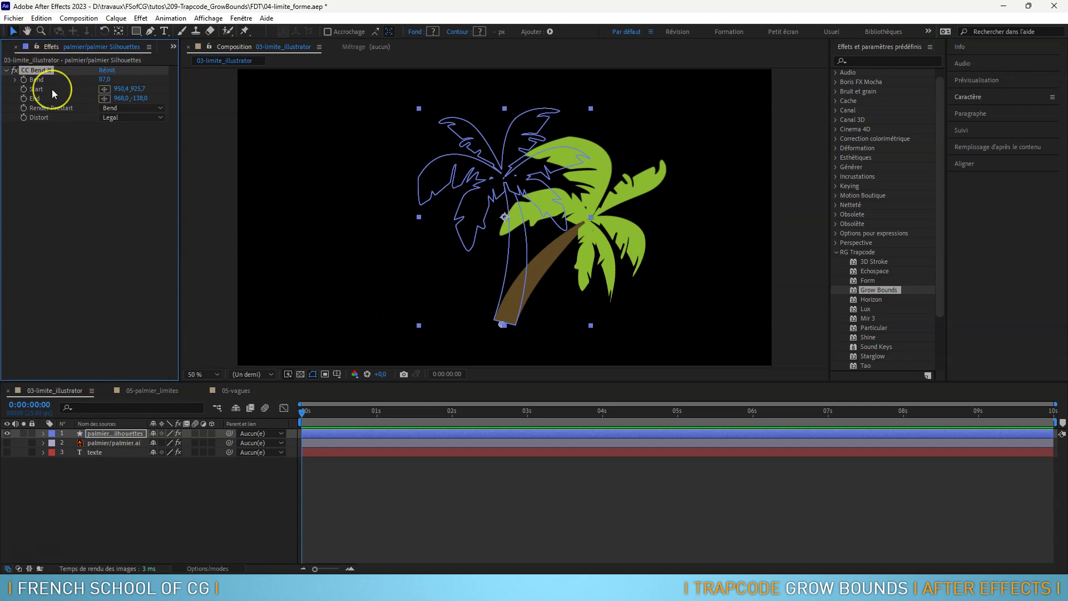
Open the 05-palmier_limites composition, hide the palmier.ai layer, and show and select the palmier Silhouettes layer.
key(ctrl+0)
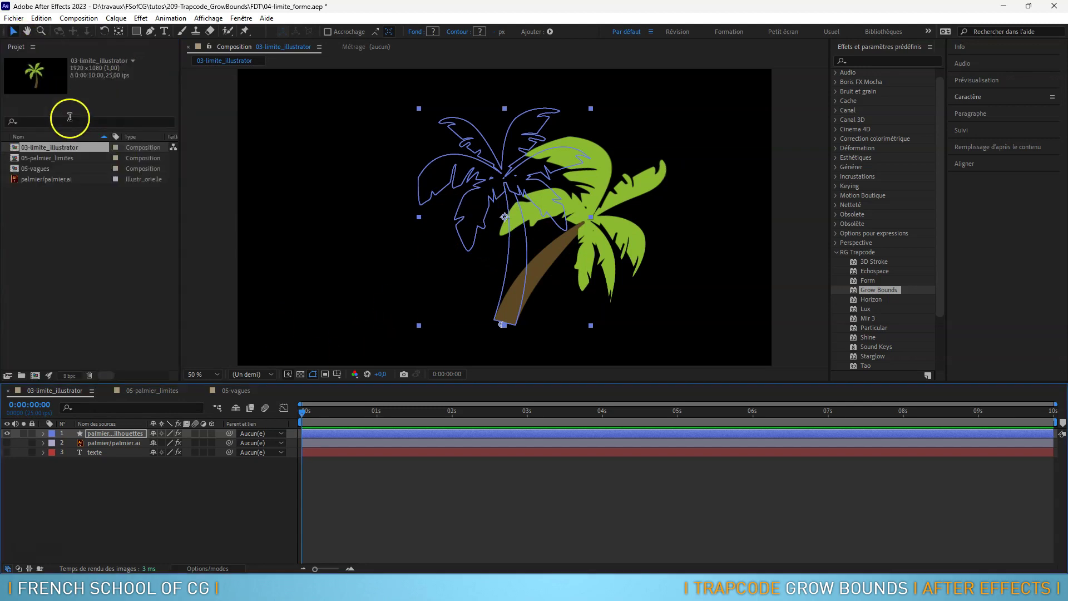
double_click(32, 159)
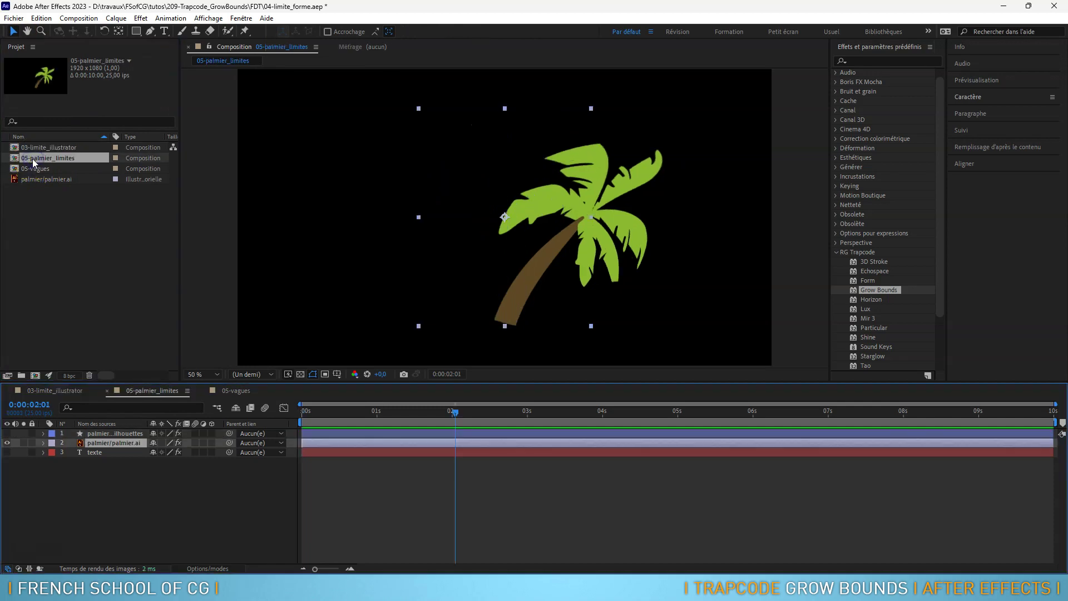
click(146, 390)
click(7, 443)
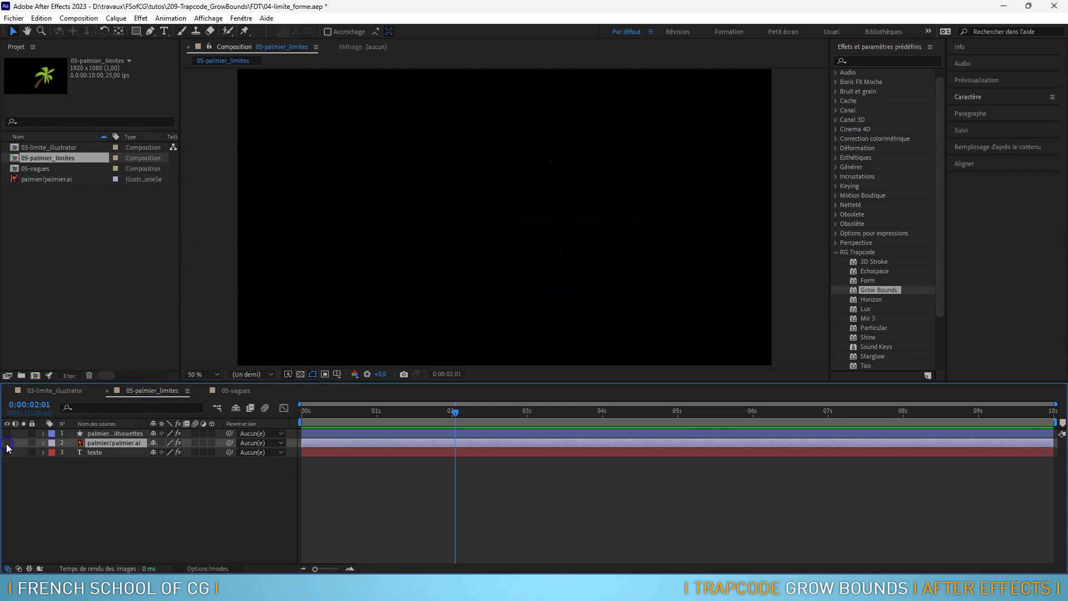
click(7, 434)
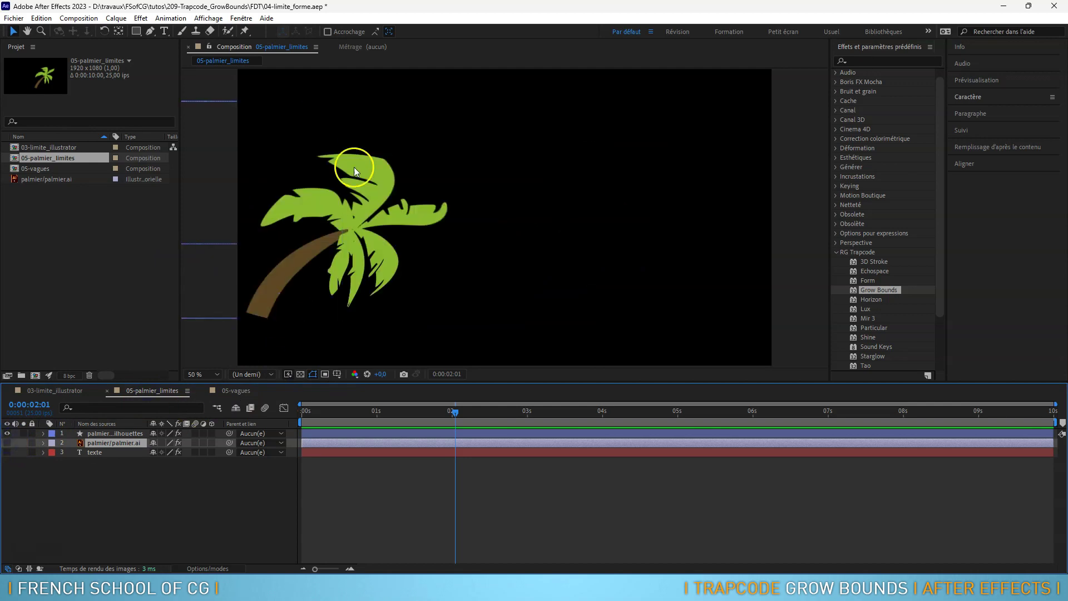
click(138, 434)
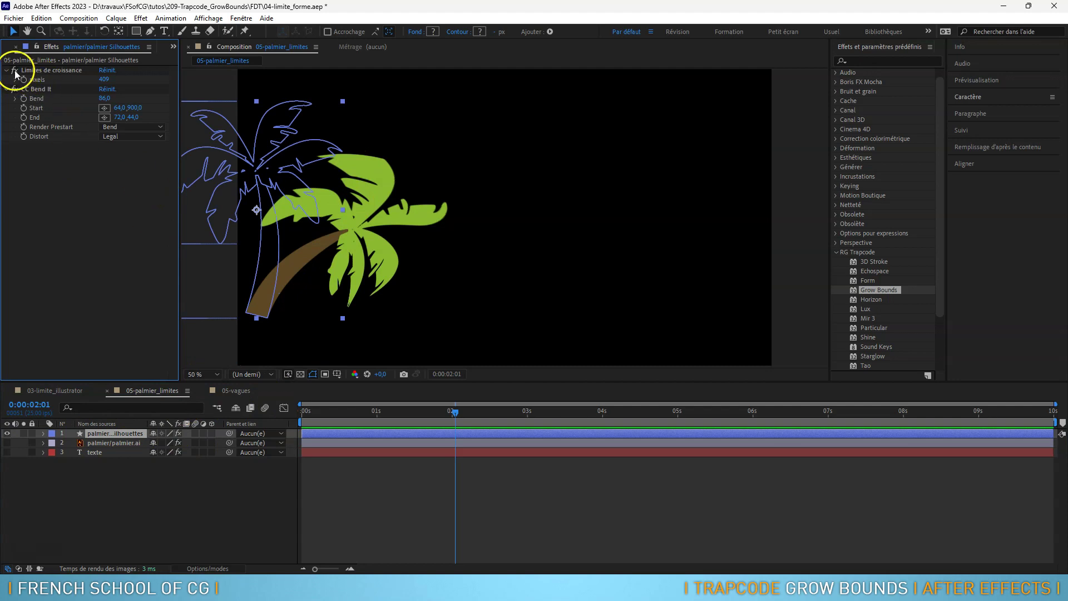
Disable and re-enable Limites de croissance on the palmier Silhouettes layer to compare the result.
click(15, 71)
click(15, 73)
click(309, 203)
Disable Limites de croissance on the Silhouettes layer and apply Grow Bounds above CC Bend It with Pixels at 321.
click(15, 70)
click(15, 71)
click(879, 290)
drag(883, 292, 140, 99)
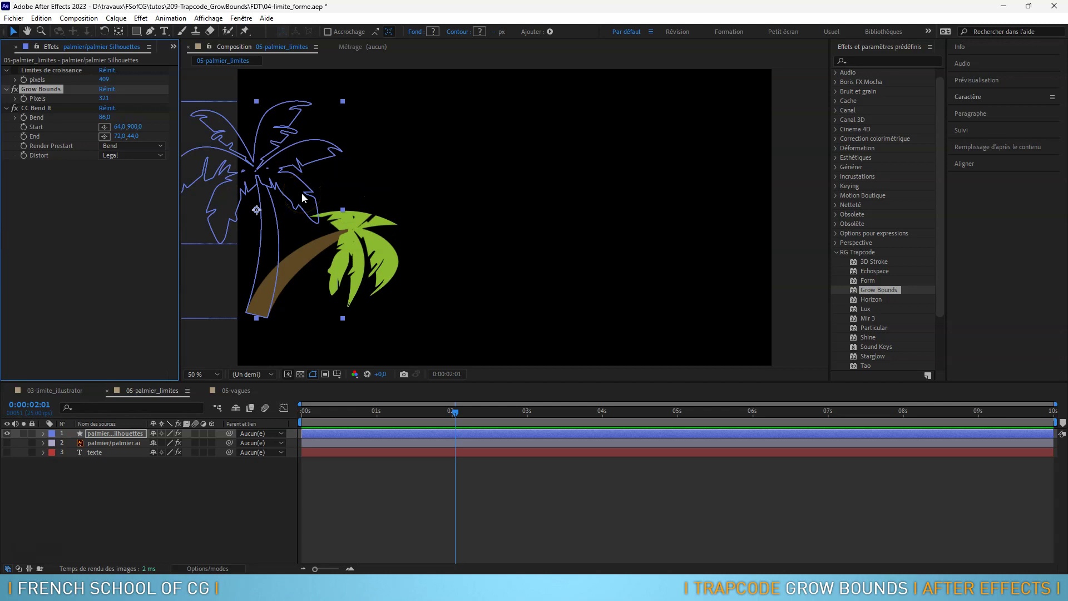
Open the 05-vagues composition and disable Limites de croissance on the wave shape layer.
click(236, 389)
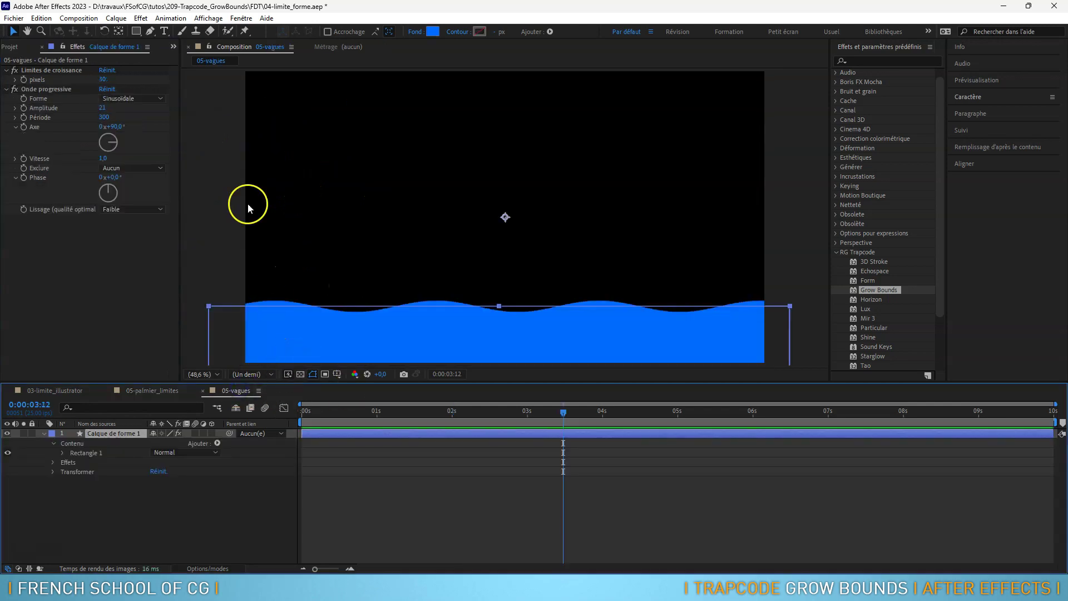
click(14, 70)
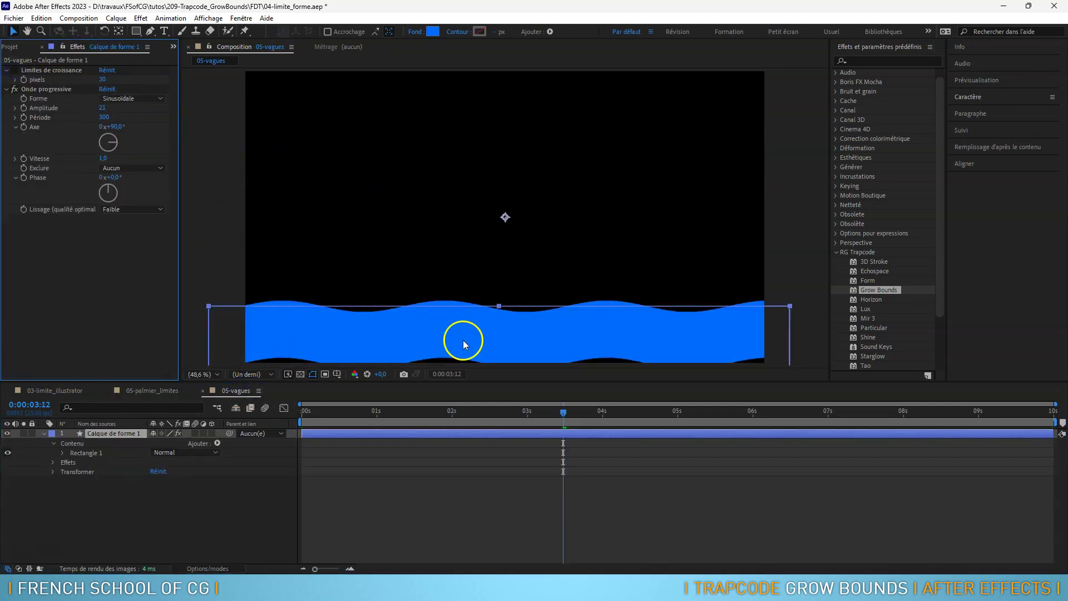
click(210, 375)
click(219, 182)
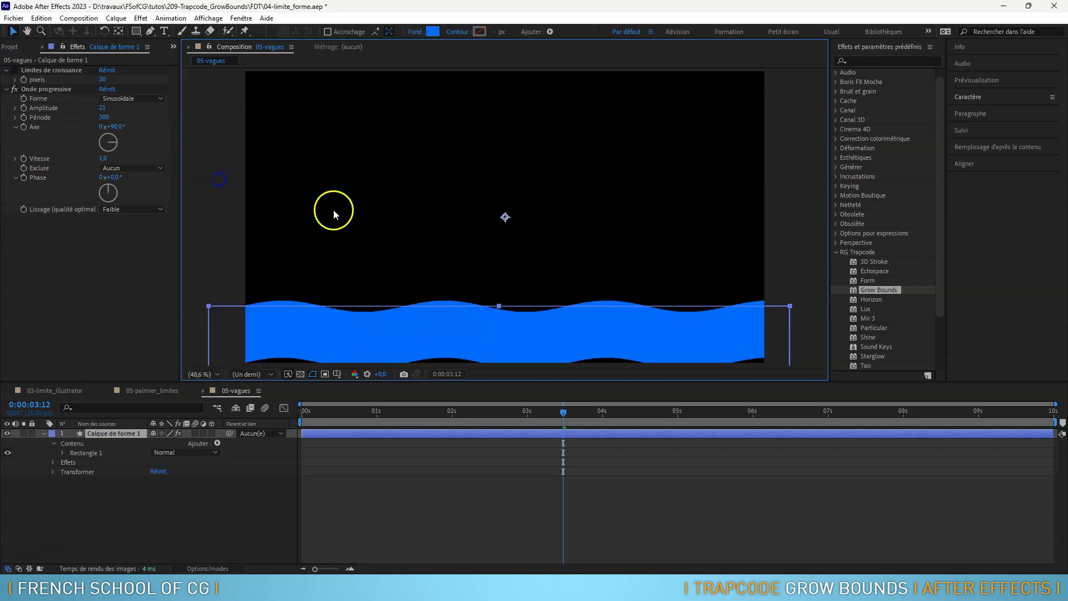
Try Grow Bounds with Pixels at 40 above Onde progressive on the wave layer, and delete the effect.
drag(880, 289, 124, 101)
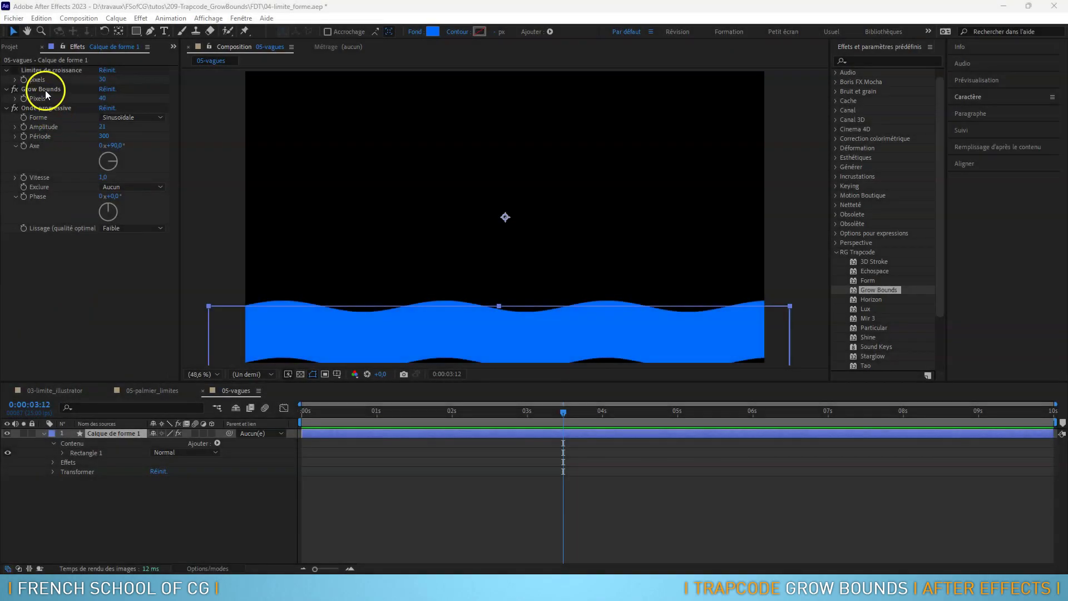
click(45, 90)
key(Delete)
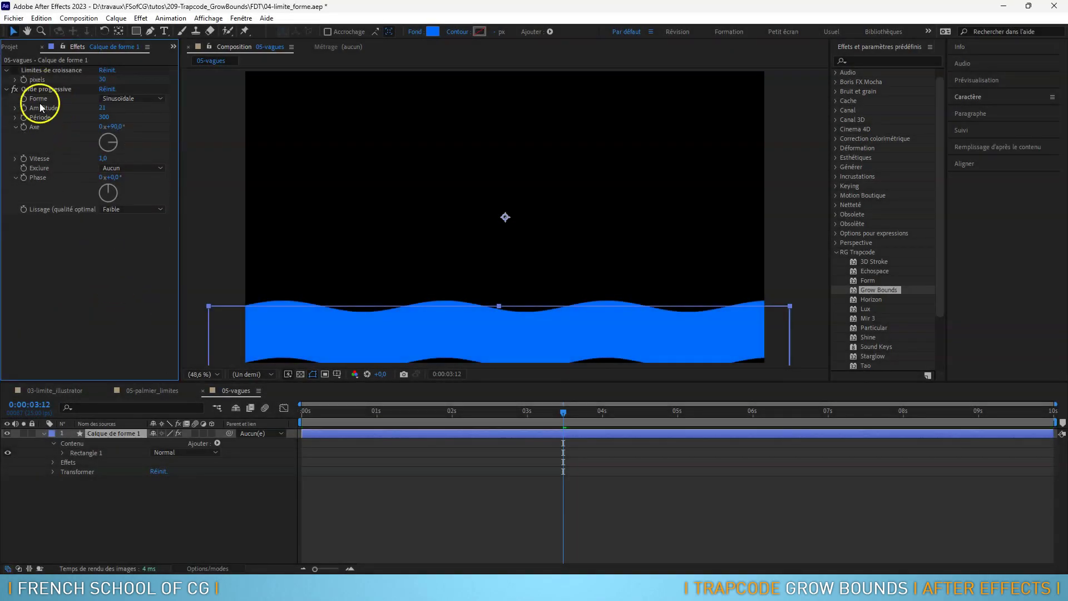
In the 05-palmier_limites composition, delete Grow Bounds from the Silhouettes layer and re-enable Limites de croissance.
click(159, 391)
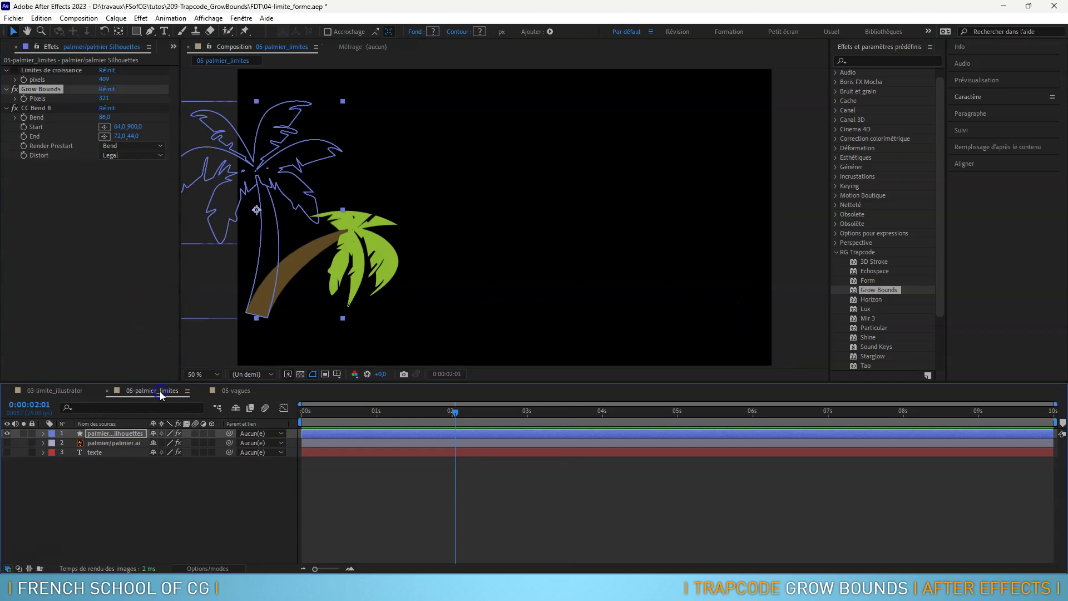
click(29, 86)
key(Delete)
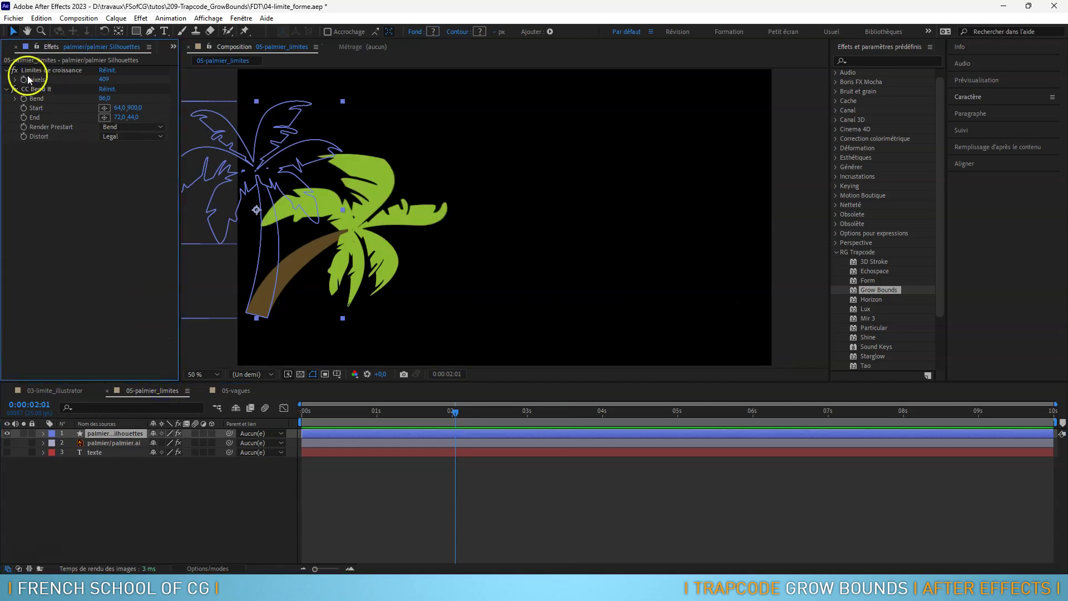
Create a new 10-second HD 1920x1080 composition at 25 fps named 07-texte_effets.
click(16, 47)
click(74, 243)
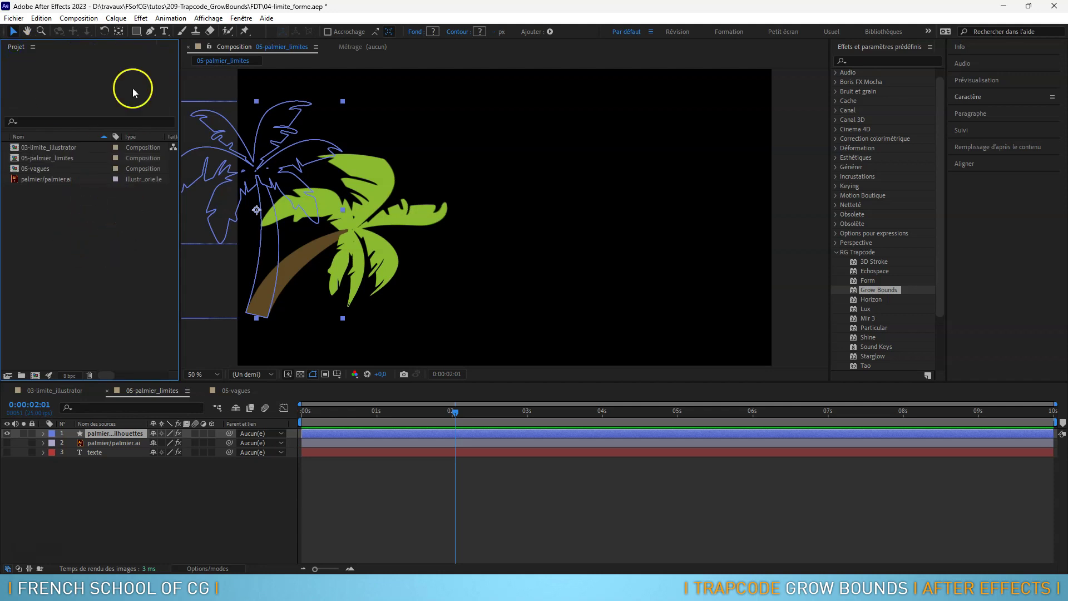
click(86, 18)
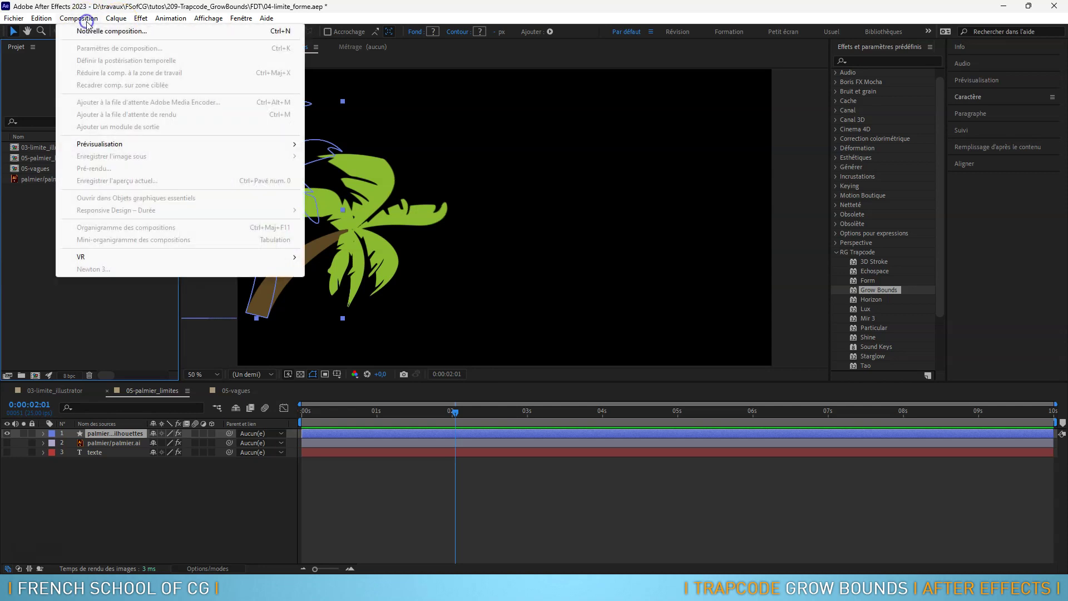
click(95, 31)
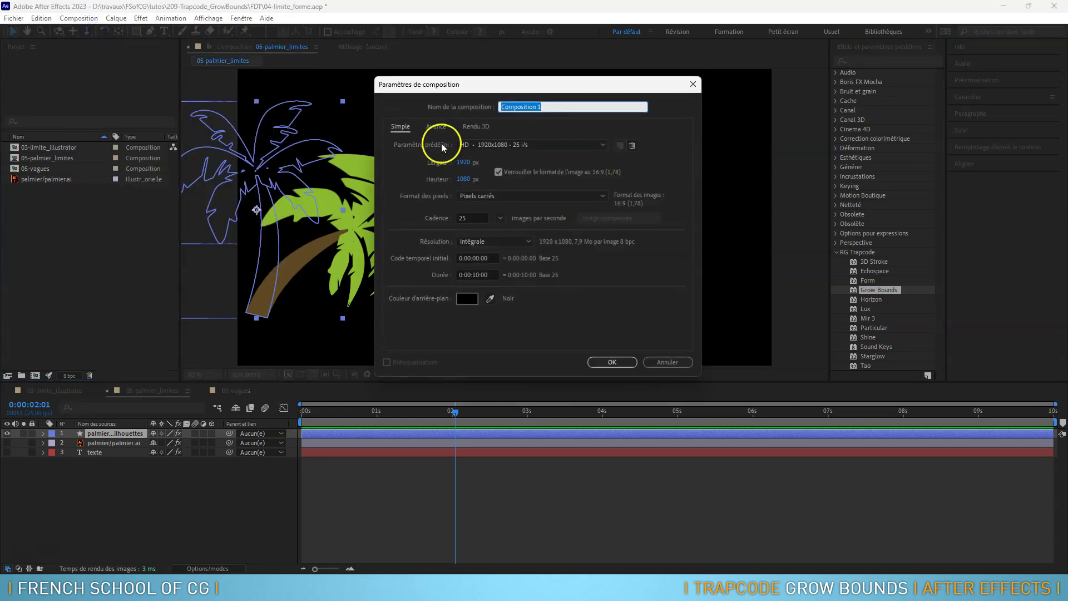
text(07-texte_effets)
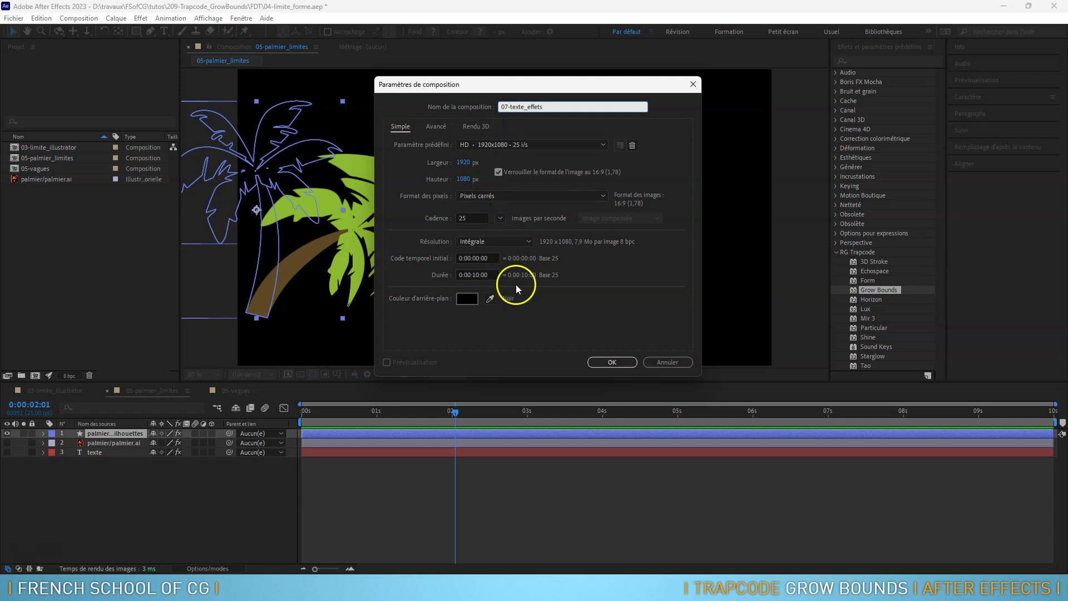
click(612, 362)
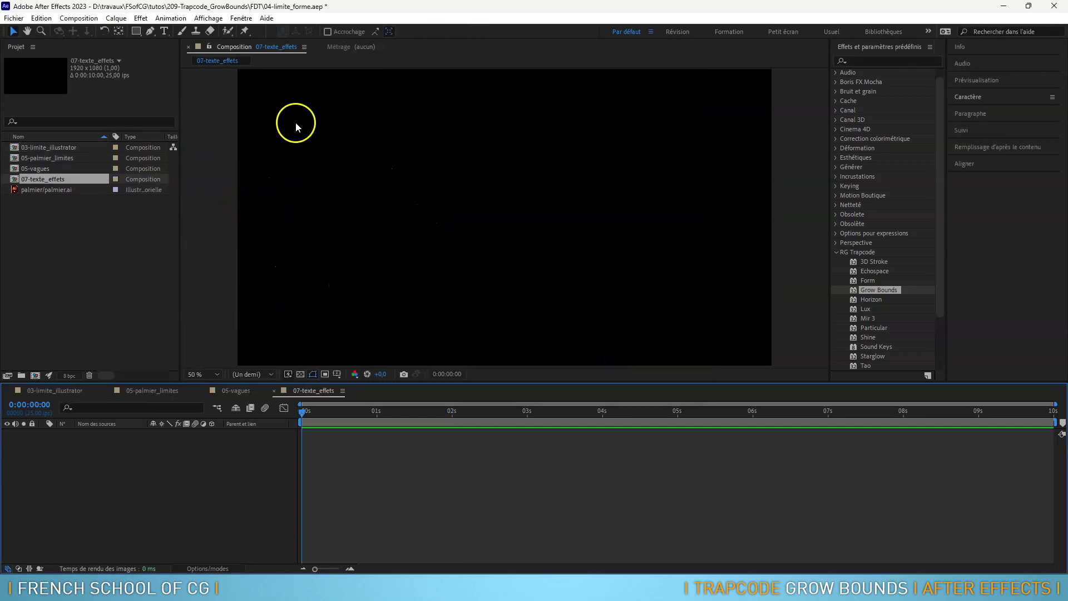
Choose Arial Black as the font for the Text tool.
click(164, 31)
click(968, 98)
click(1015, 115)
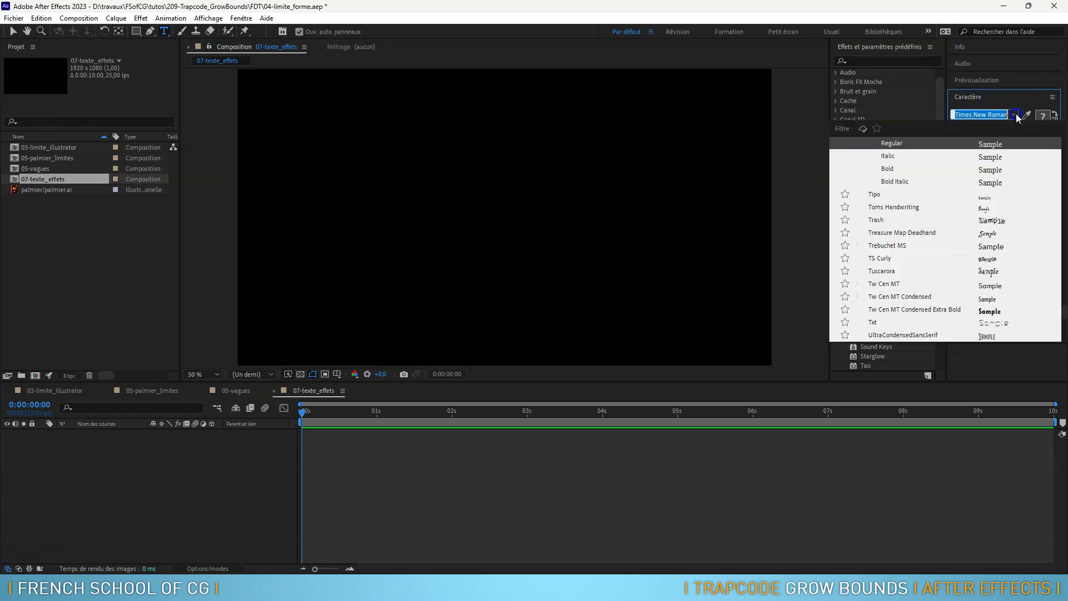
scroll(949, 202, up, 6)
scroll(953, 242, up, 20)
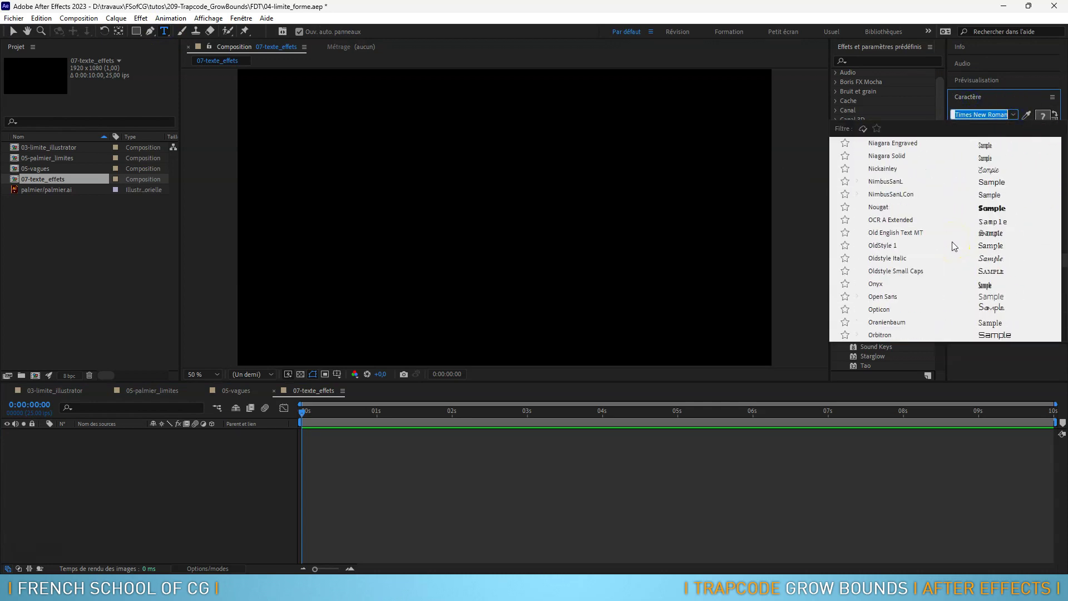
text(a)
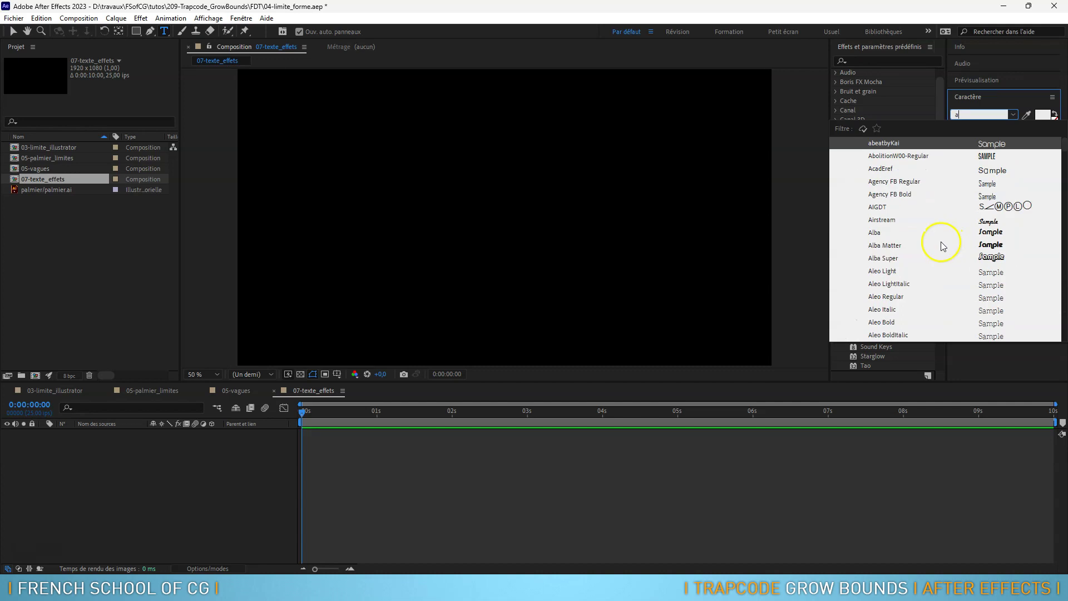
scroll(946, 243, down, 4)
scroll(934, 250, down, 4)
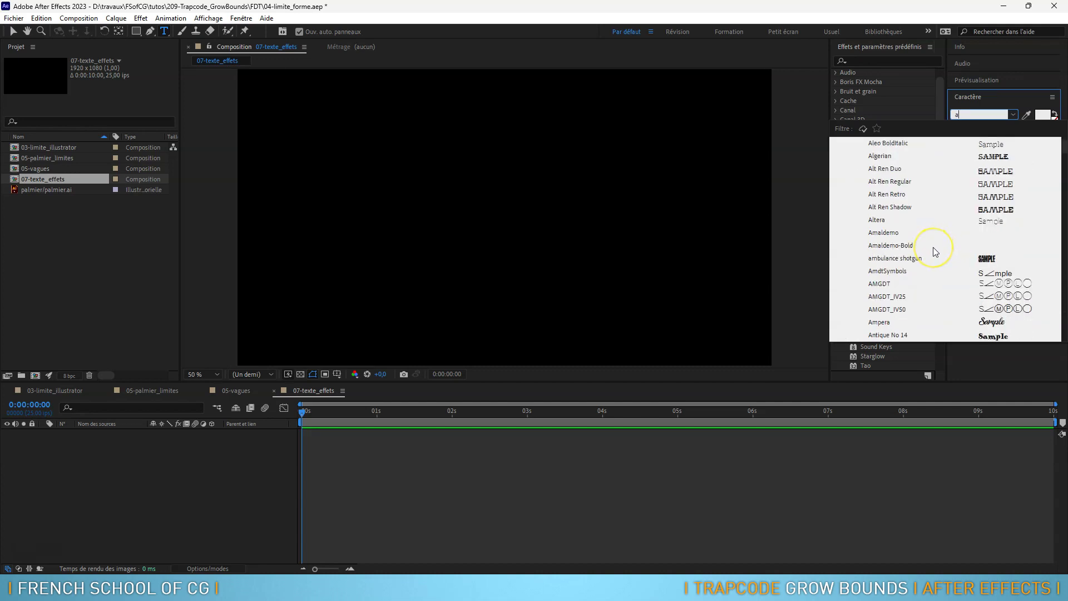
click(941, 271)
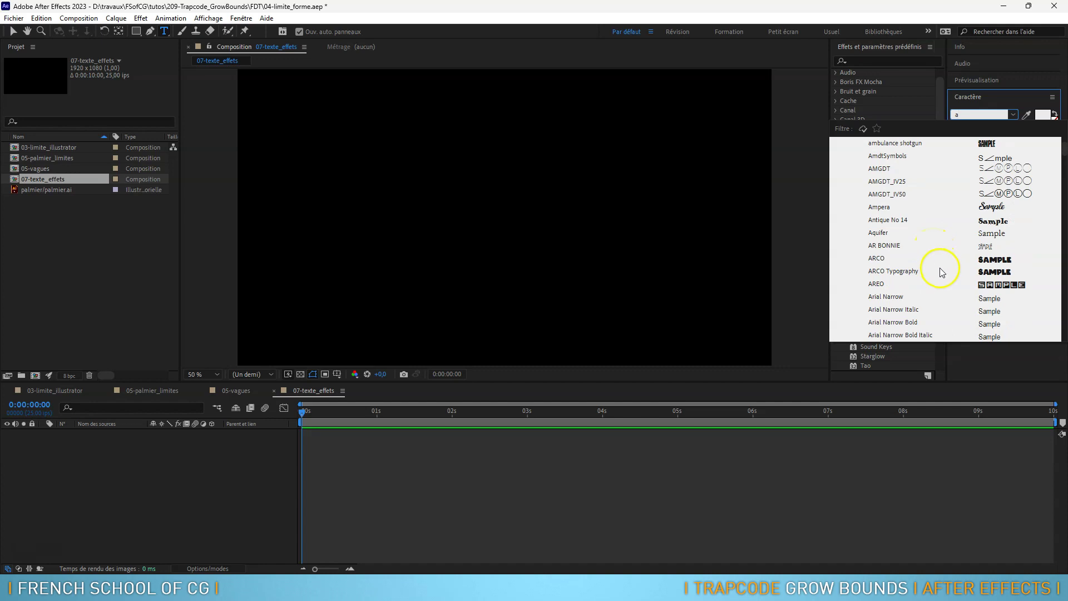
scroll(940, 270, down, 2)
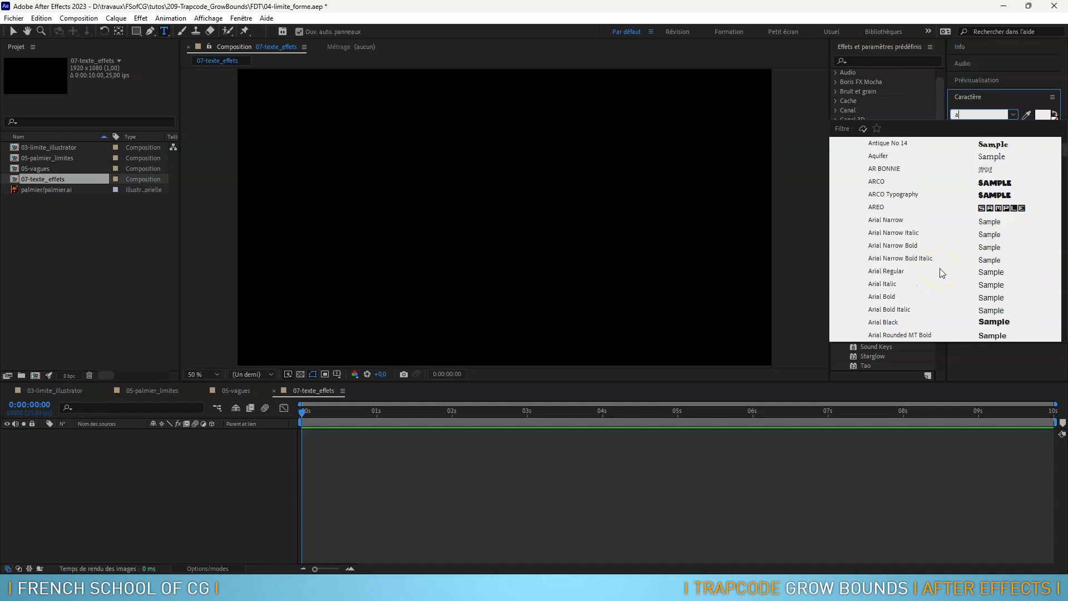
click(896, 327)
Add the text "grow" to the composition and centre it horizontally and vertically in the frame.
click(414, 219)
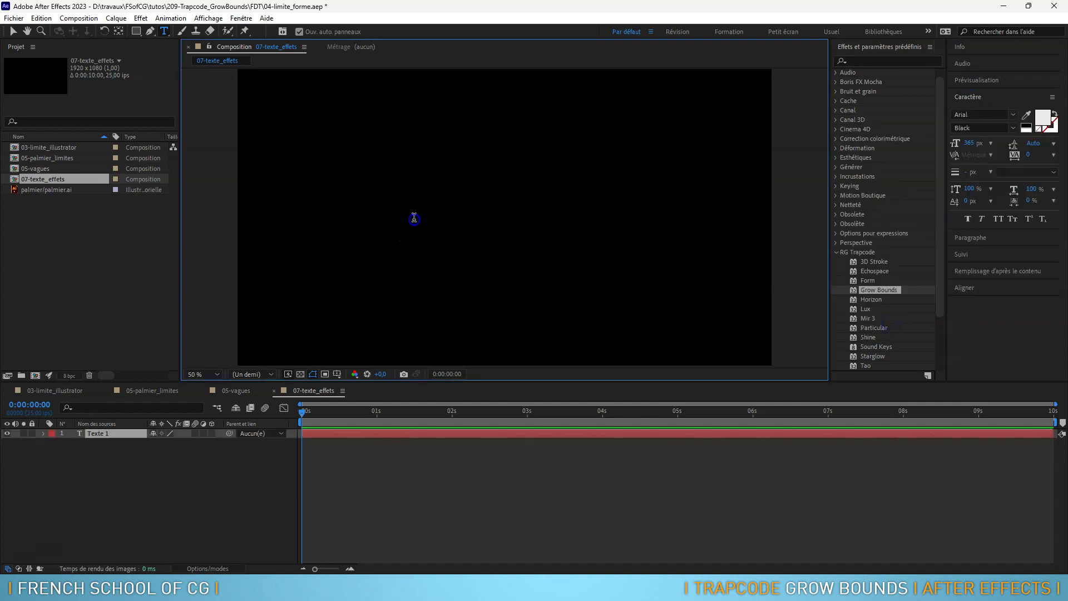
text(grow)
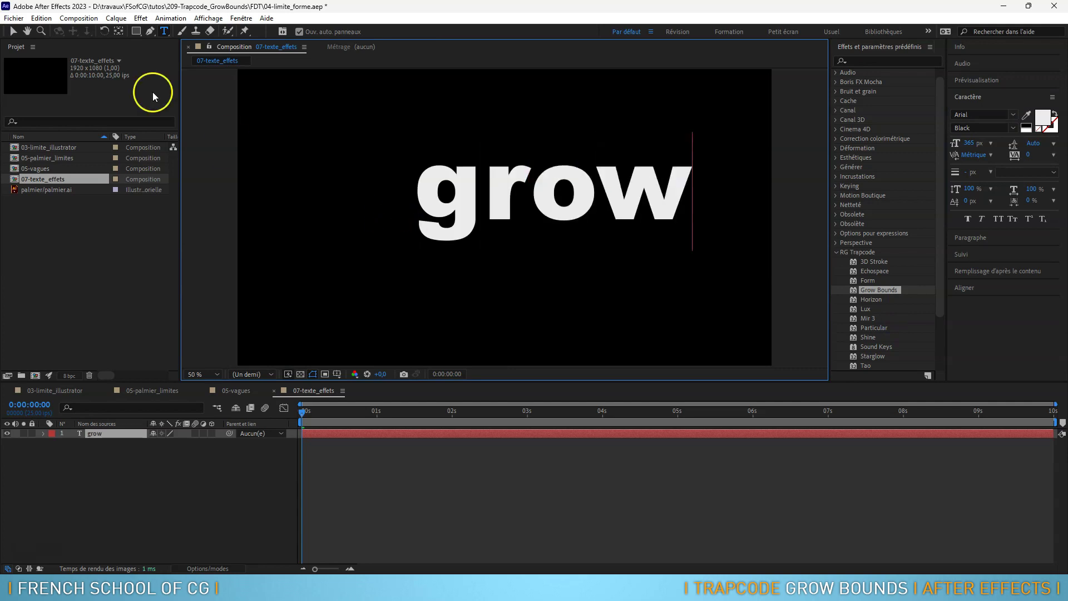
click(12, 32)
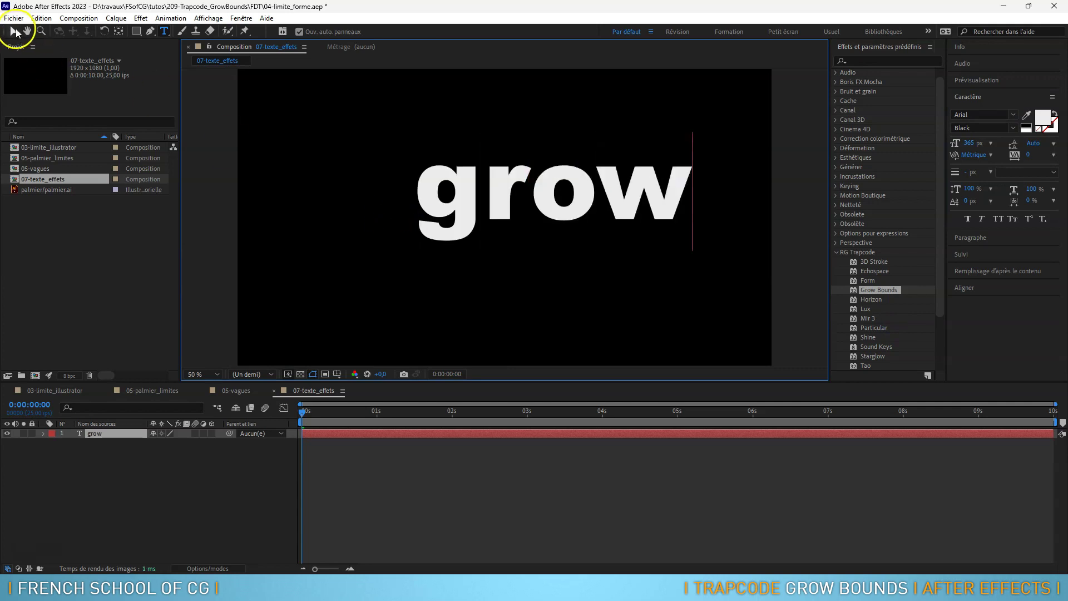
drag(543, 209, 489, 217)
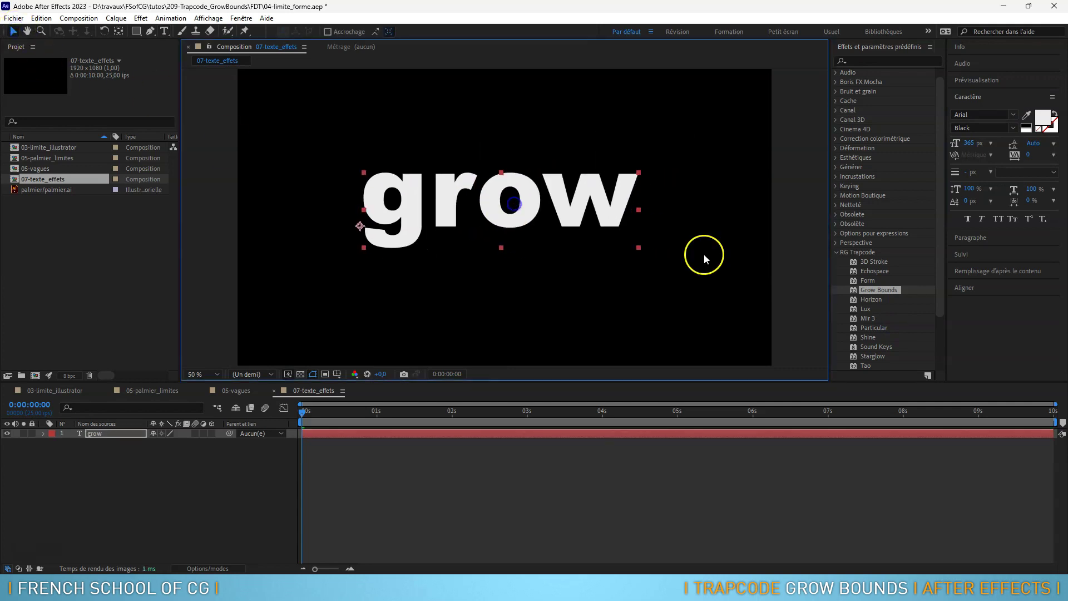
click(963, 287)
click(976, 207)
click(1032, 202)
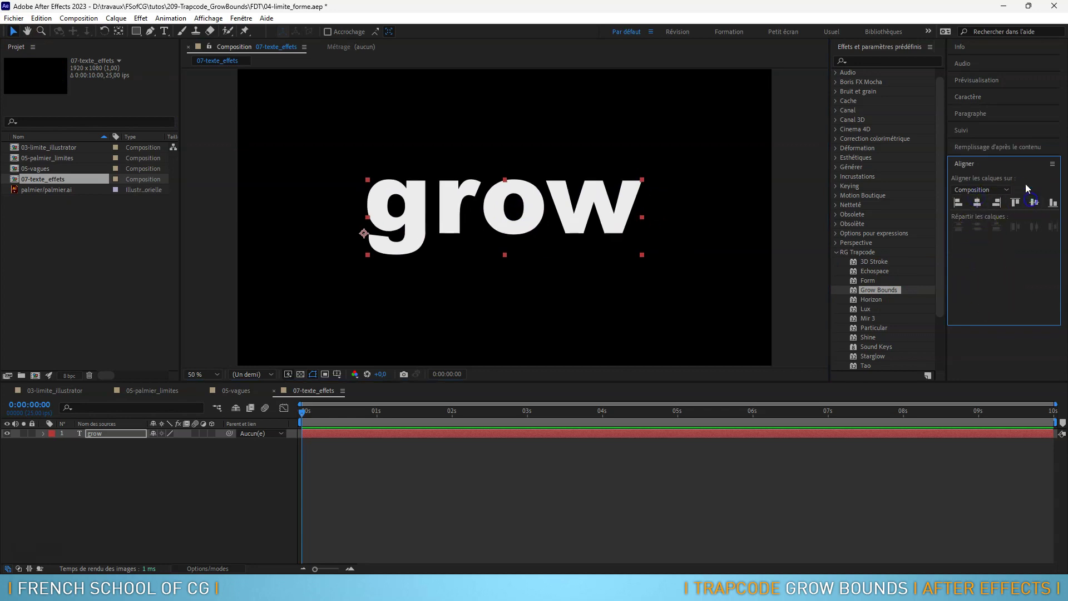
Set the grow text to all caps with tracking -179 and centre it again in the composition.
click(973, 98)
click(999, 219)
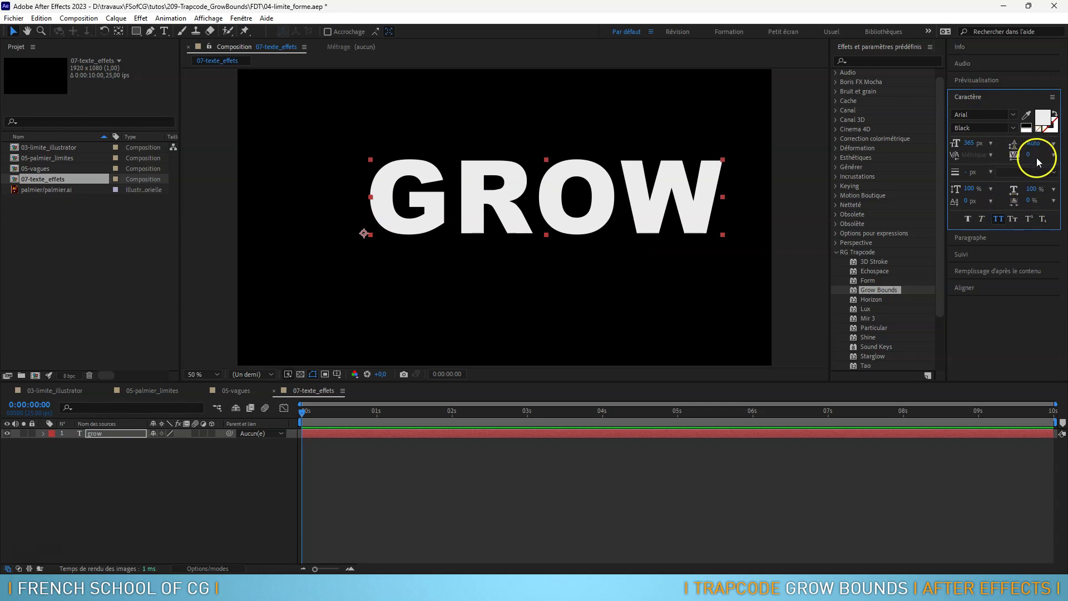
drag(1030, 154, 935, 162)
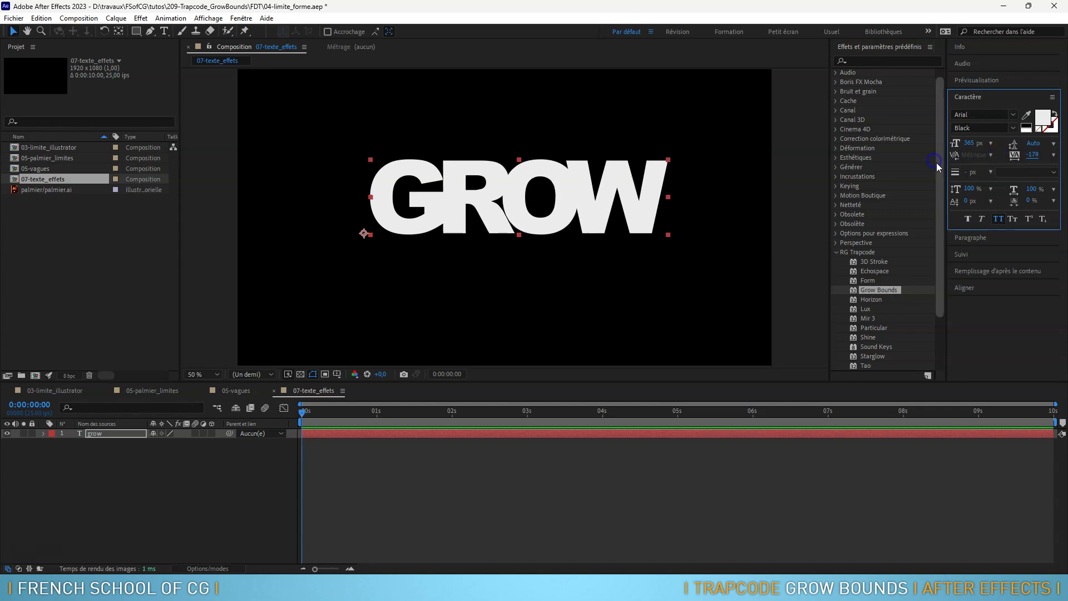
click(968, 288)
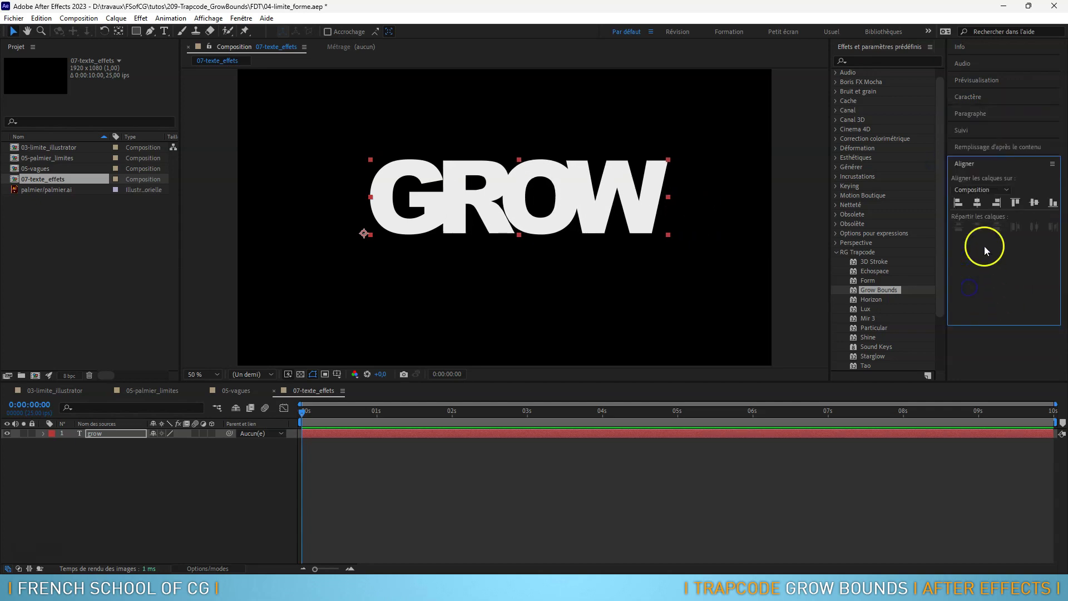
click(977, 202)
click(1032, 202)
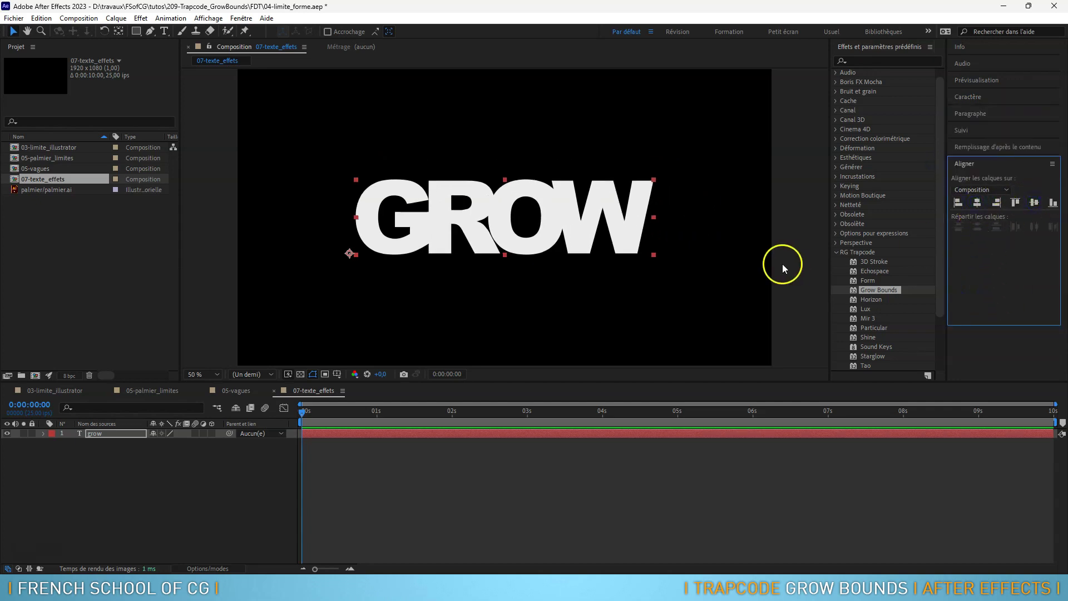
Apply the CC Radial Blur effect to the grow text layer and set its Amount to 53.
click(117, 433)
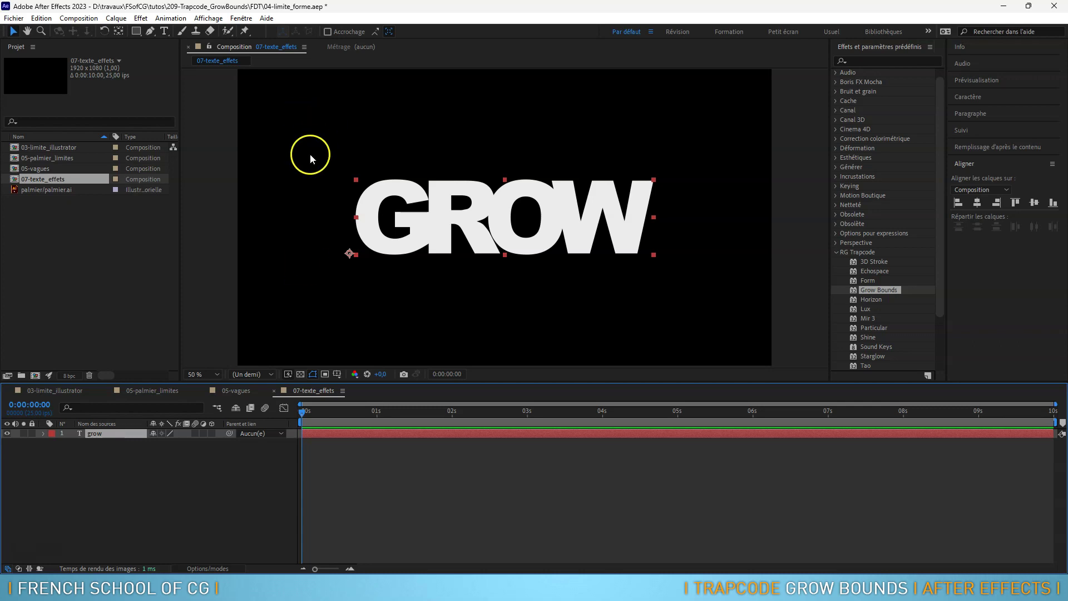
click(139, 18)
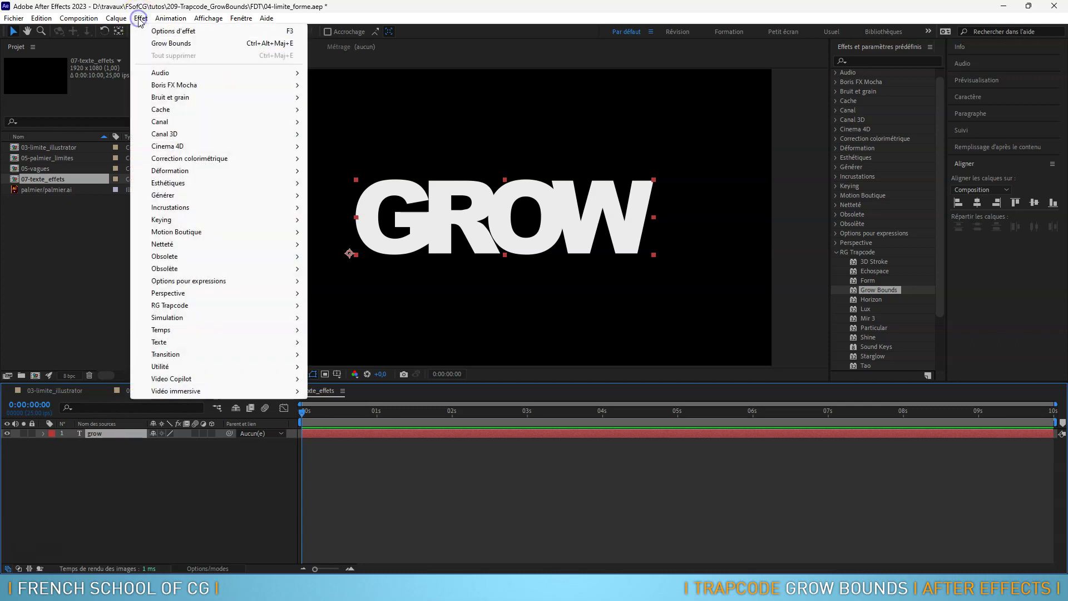
mouse_move(191, 198)
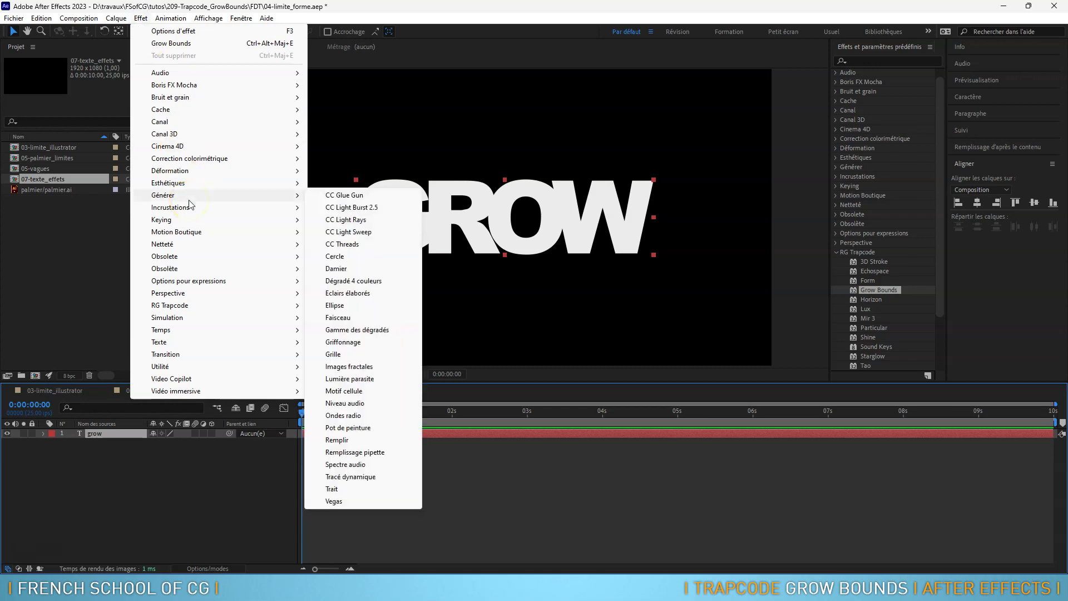
mouse_move(262, 244)
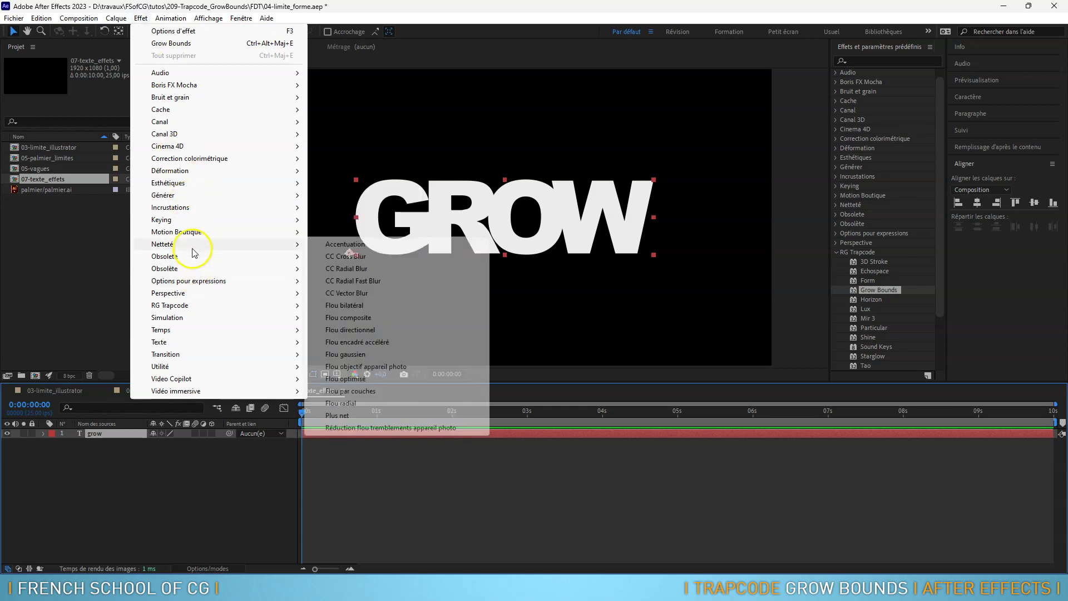
click(371, 272)
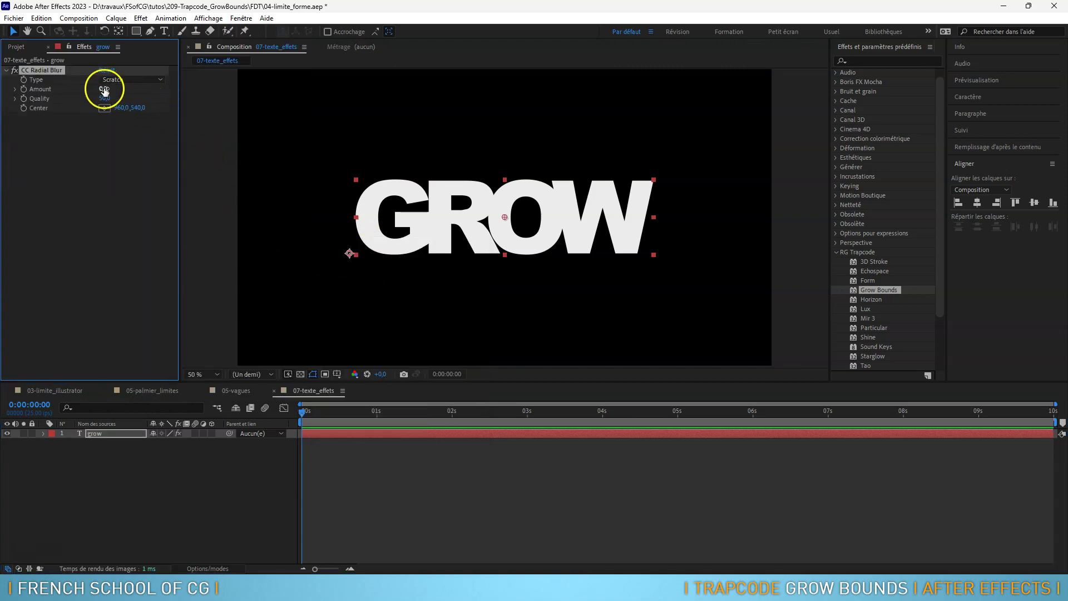
drag(104, 89, 138, 95)
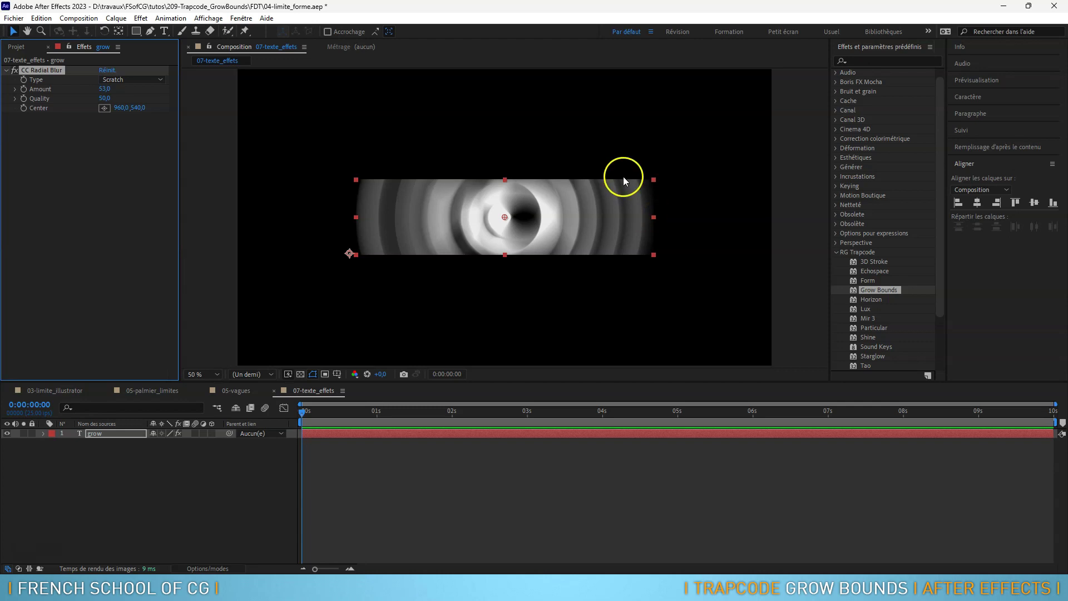
Precompose the grow layer as grow - Comp 1, transferring all attributes into the new composition.
click(109, 434)
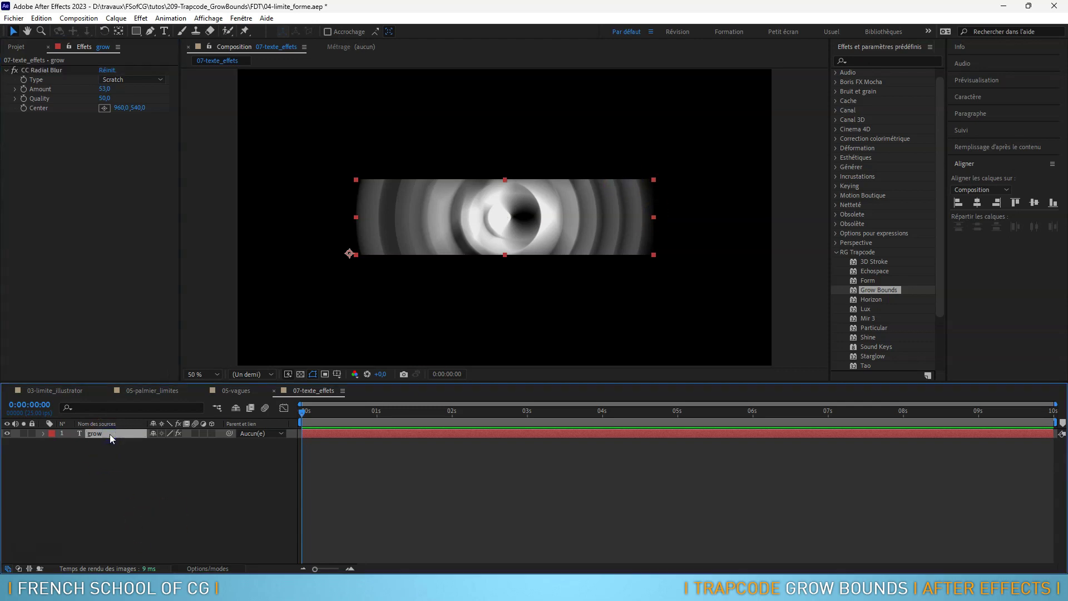
click(116, 18)
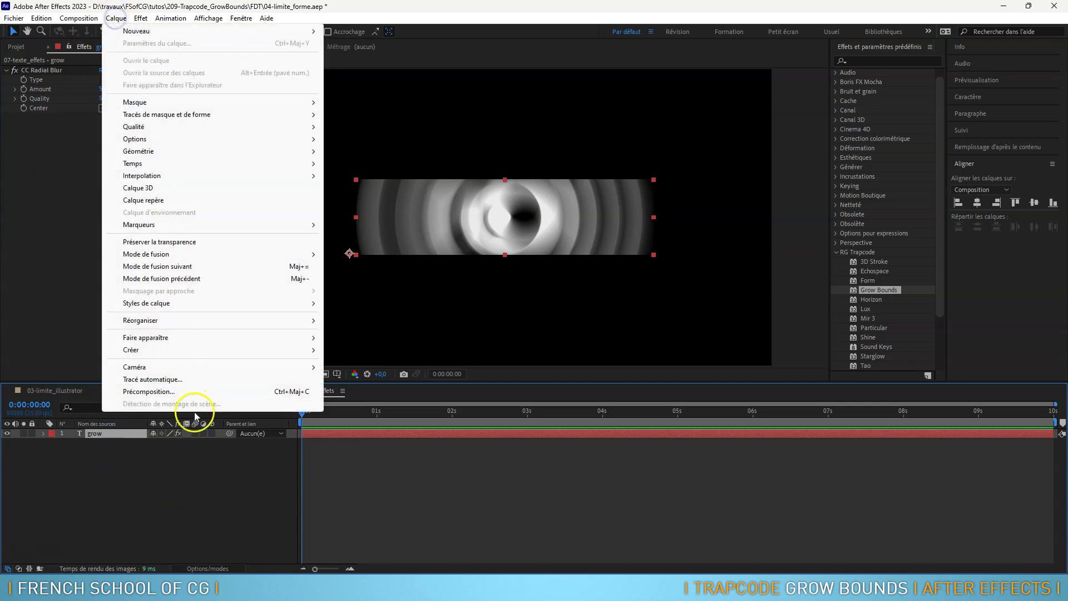
click(190, 393)
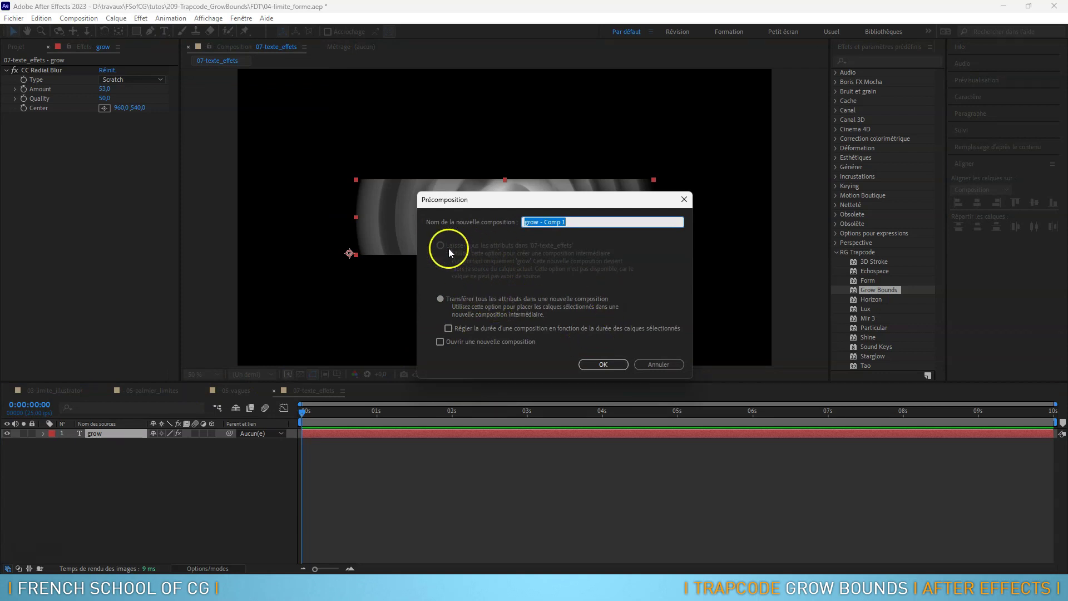
click(598, 362)
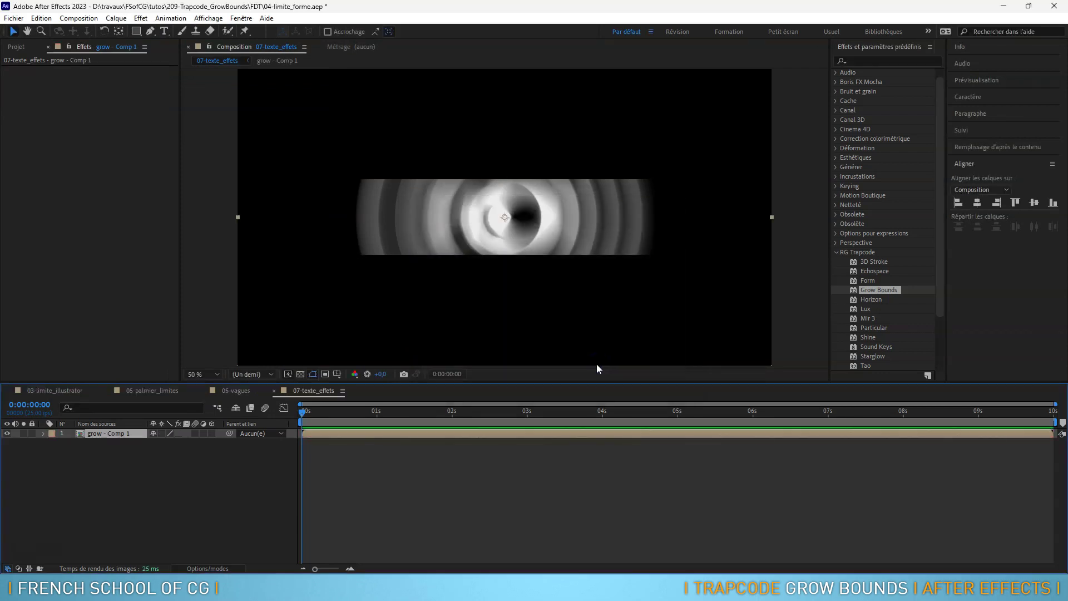
Move the CC Radial Blur effect from the grow text inside the precomposition onto the grow - Comp 1 layer in 07-texte_effets.
click(110, 433)
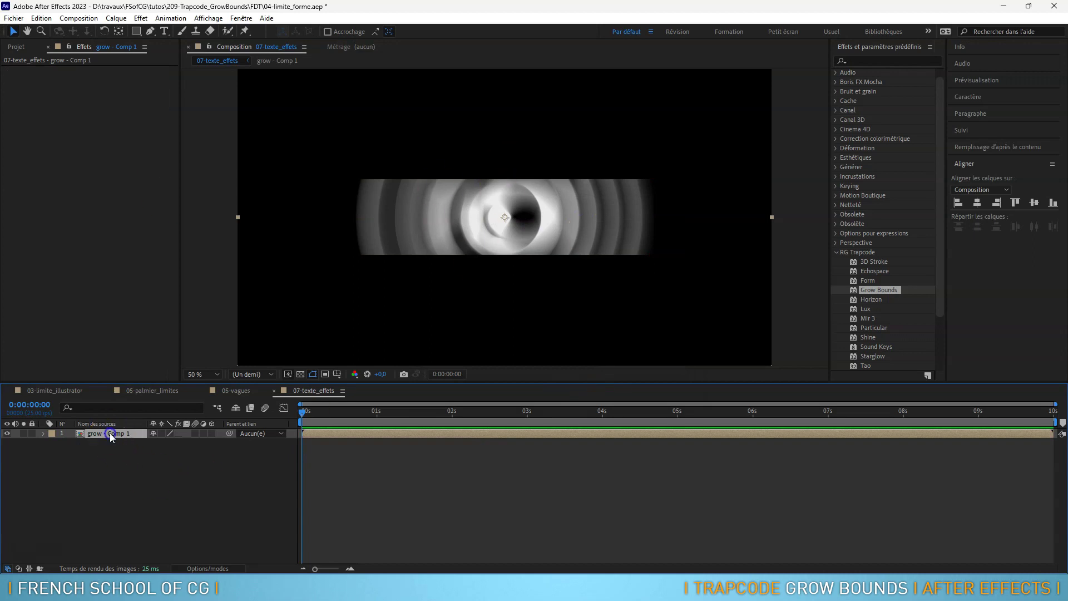
double_click(80, 432)
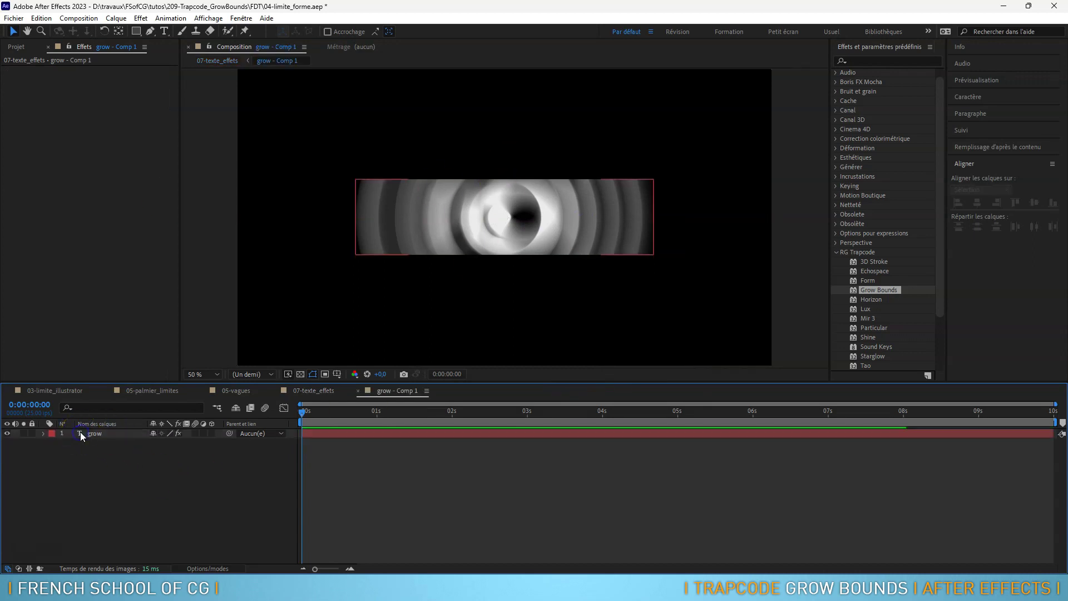
click(109, 433)
click(53, 70)
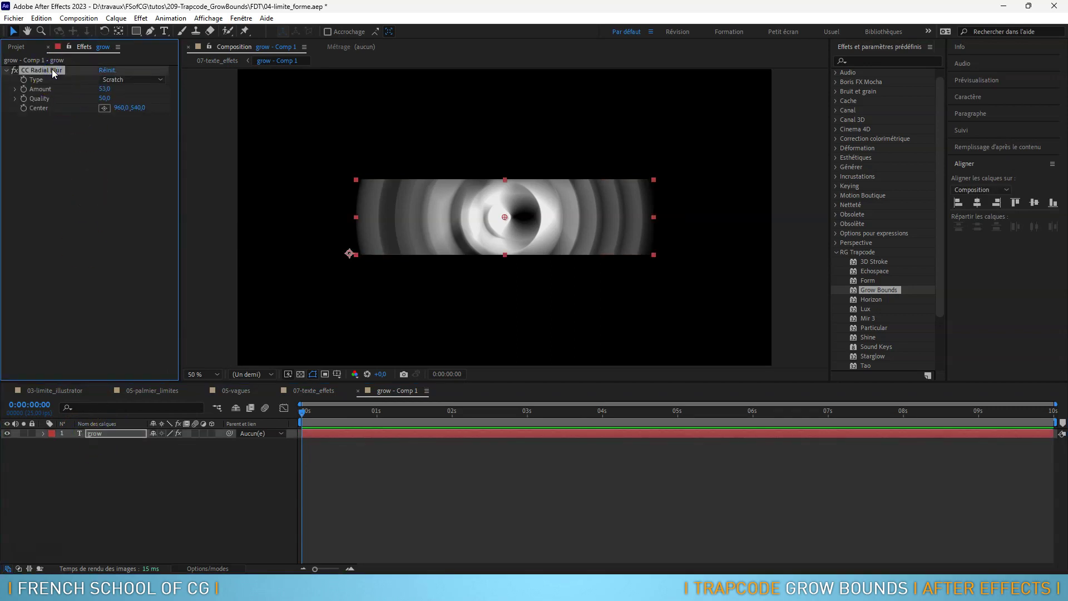
key(Delete)
click(314, 389)
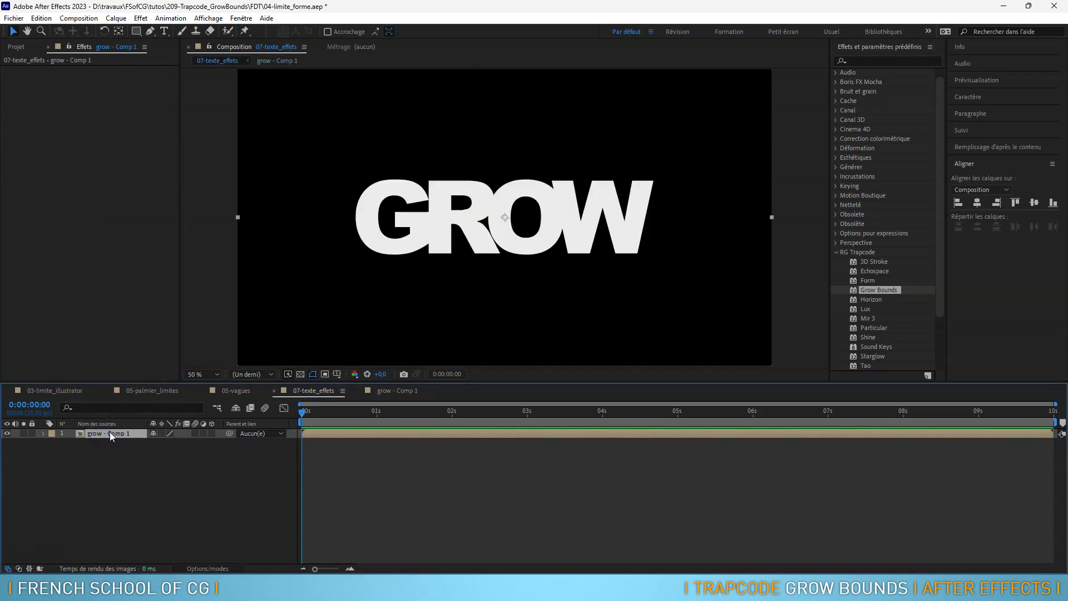
key(ctrl+z)
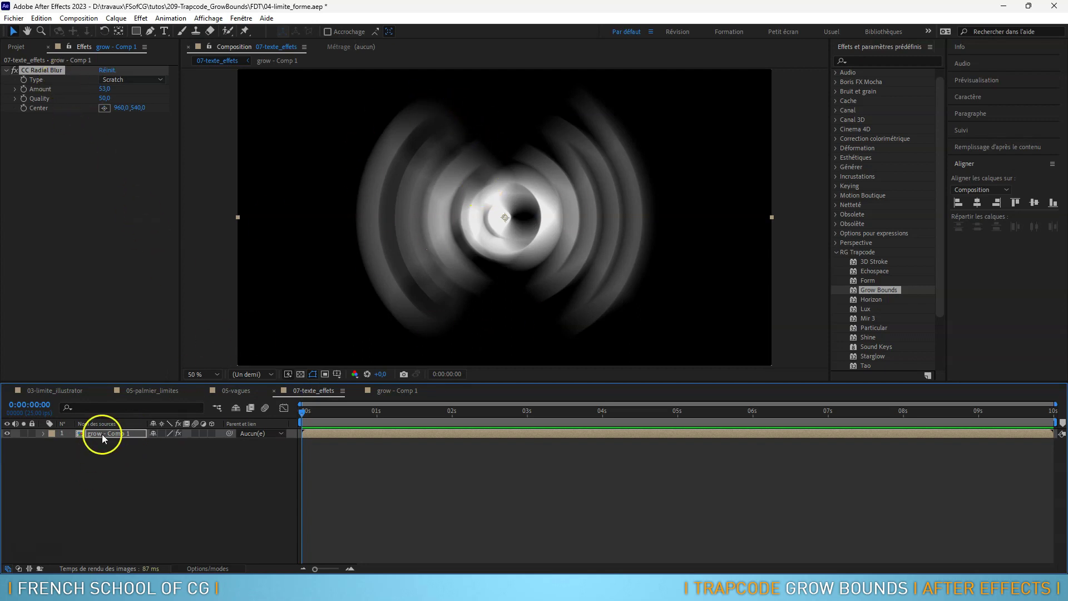
Check the text inside grow - Comp 1, and undo the effect transfer and the precomposition of the grow layer.
click(123, 438)
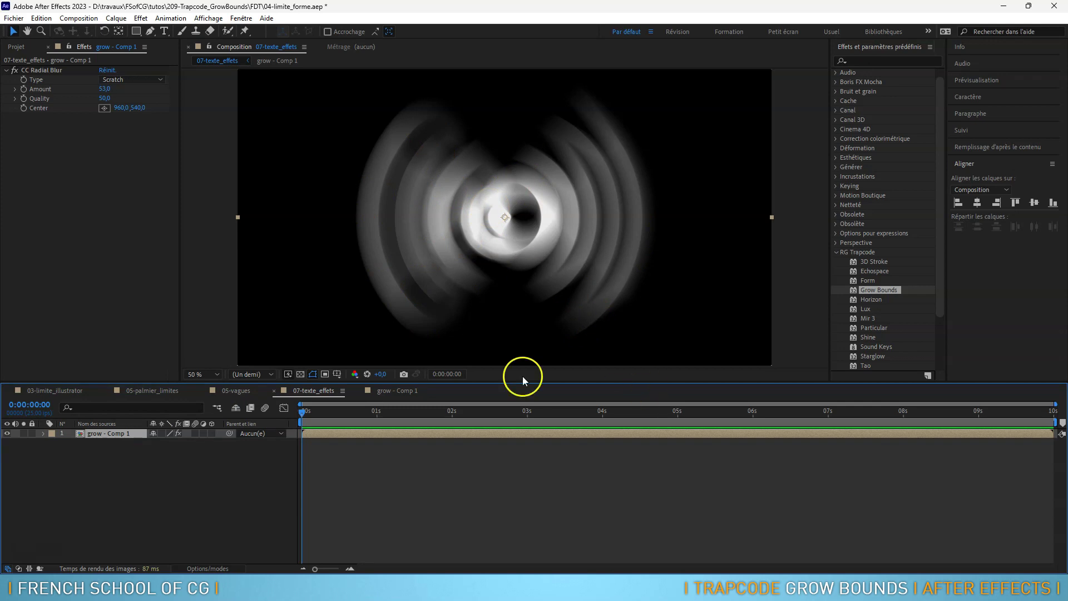
click(398, 391)
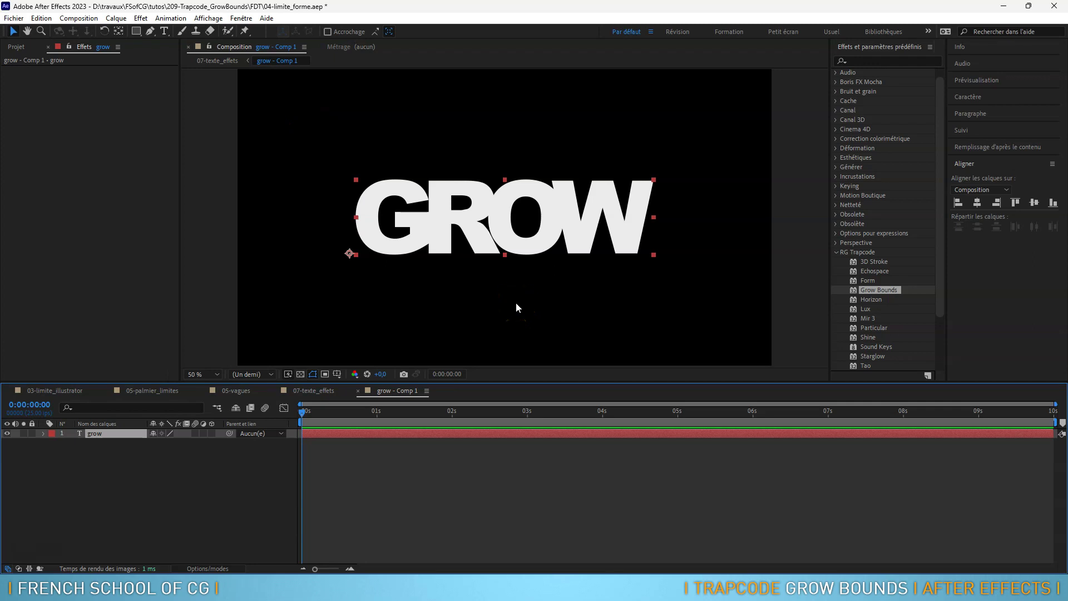
click(323, 393)
key(ctrl+z)
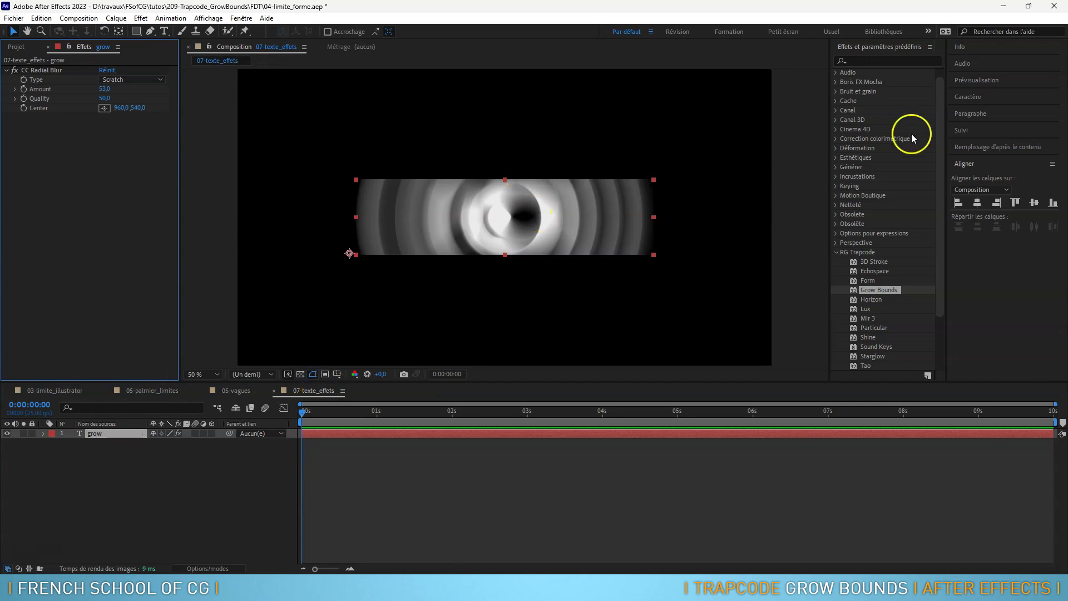
Try the Limites de croissance effect above CC Radial Blur on the grow text with 158 pixels, and remove it.
drag(938, 117, 939, 222)
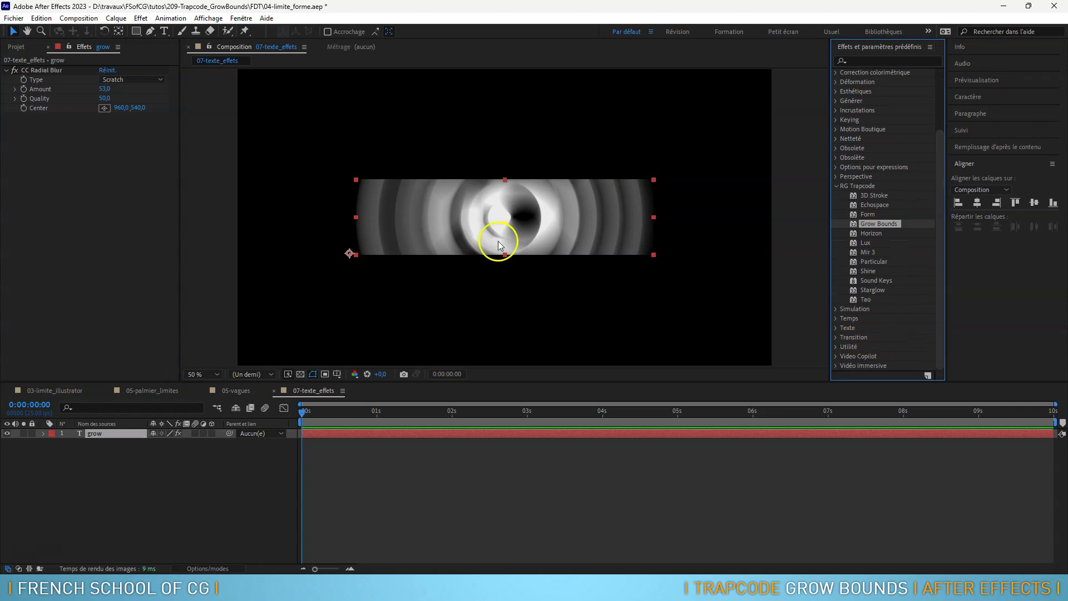
click(835, 346)
click(896, 346)
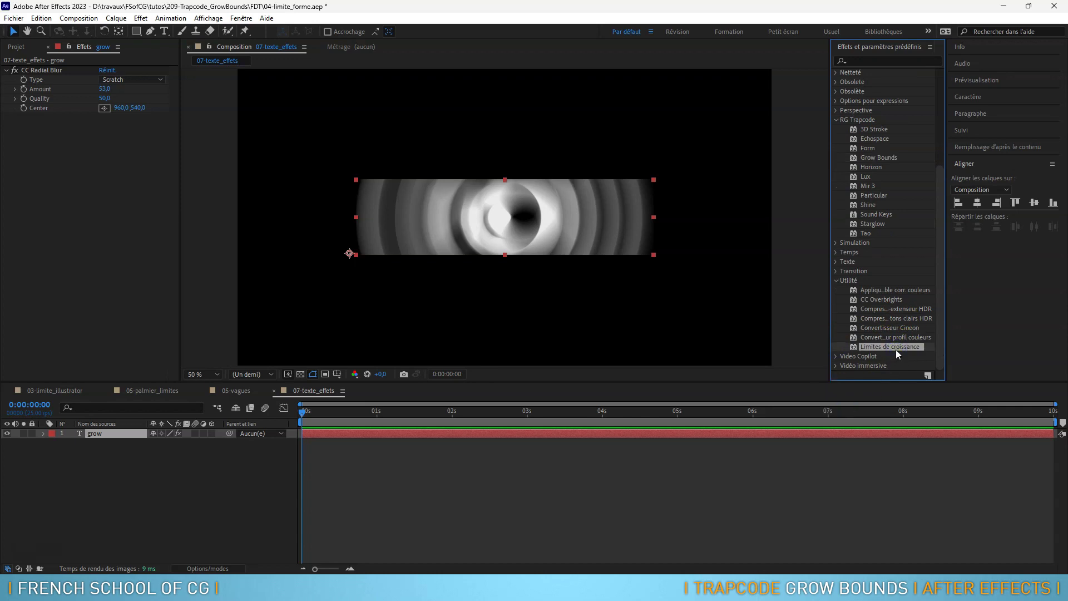
drag(899, 345, 119, 81)
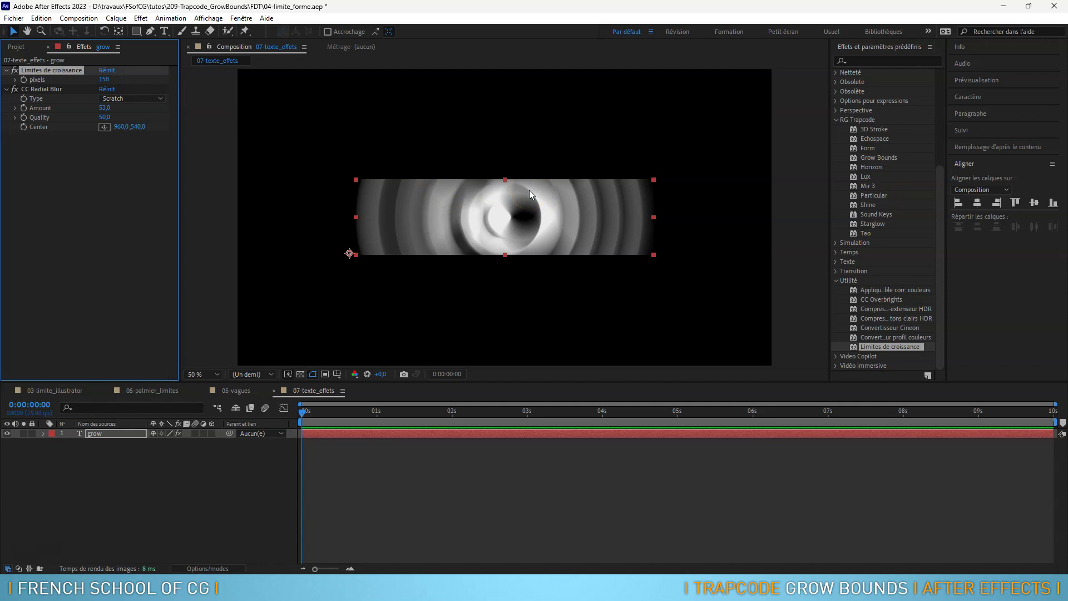
click(91, 70)
key(Delete)
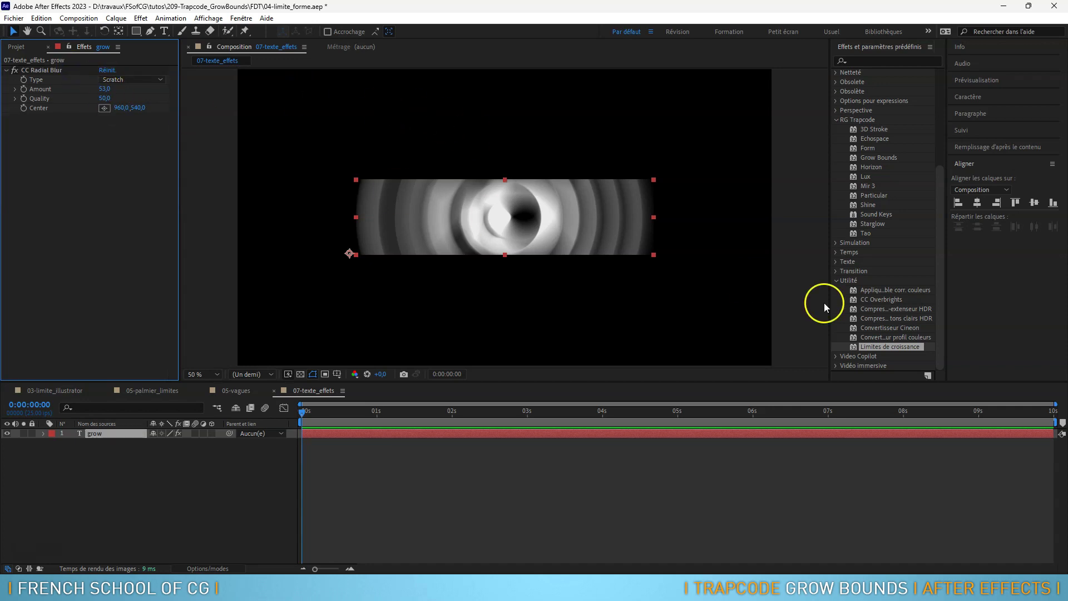
Apply the Trapcode Grow Bounds effect to the grow text layer, placed above CC Radial Blur.
click(837, 281)
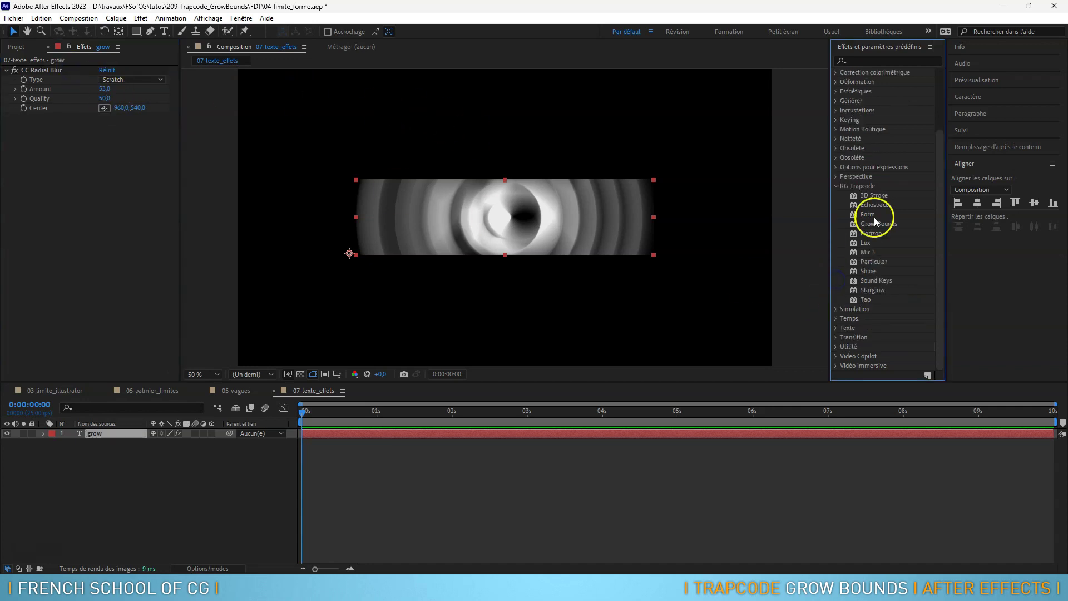
click(879, 223)
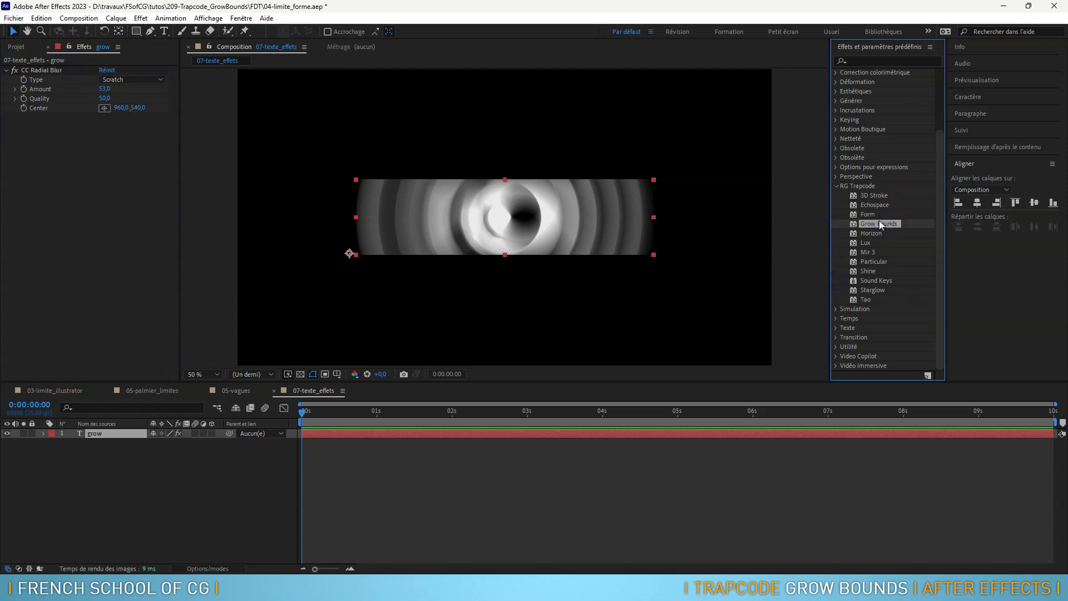
drag(884, 222, 64, 70)
drag(64, 70, 63, 70)
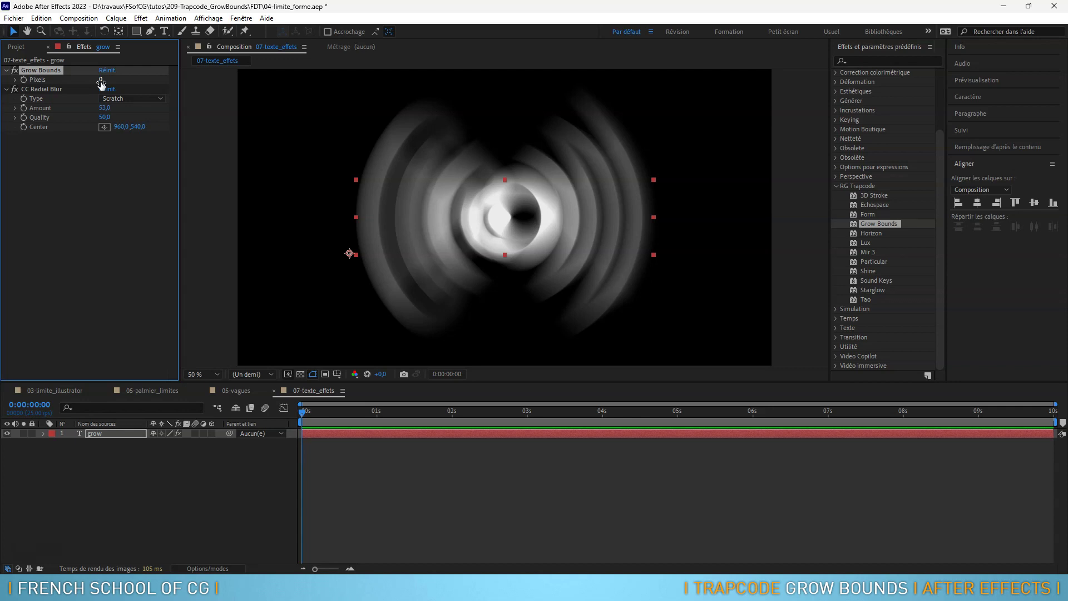
click(469, 192)
Create a new 1920x1080, 25 fps, 10-second composition named 07-illustrator.
click(17, 47)
click(54, 207)
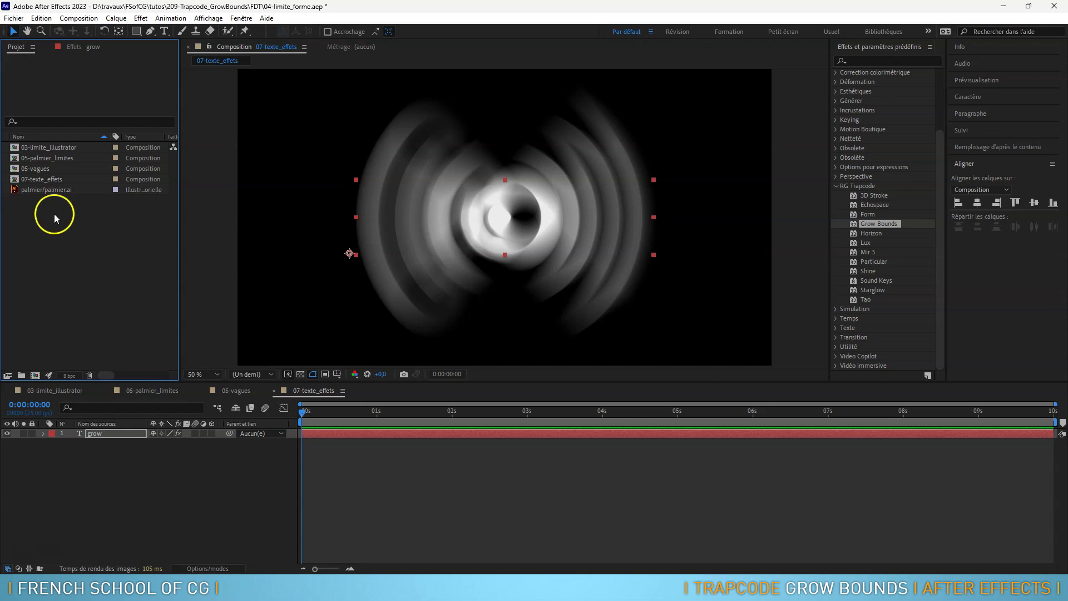
click(82, 21)
click(99, 32)
text(07)
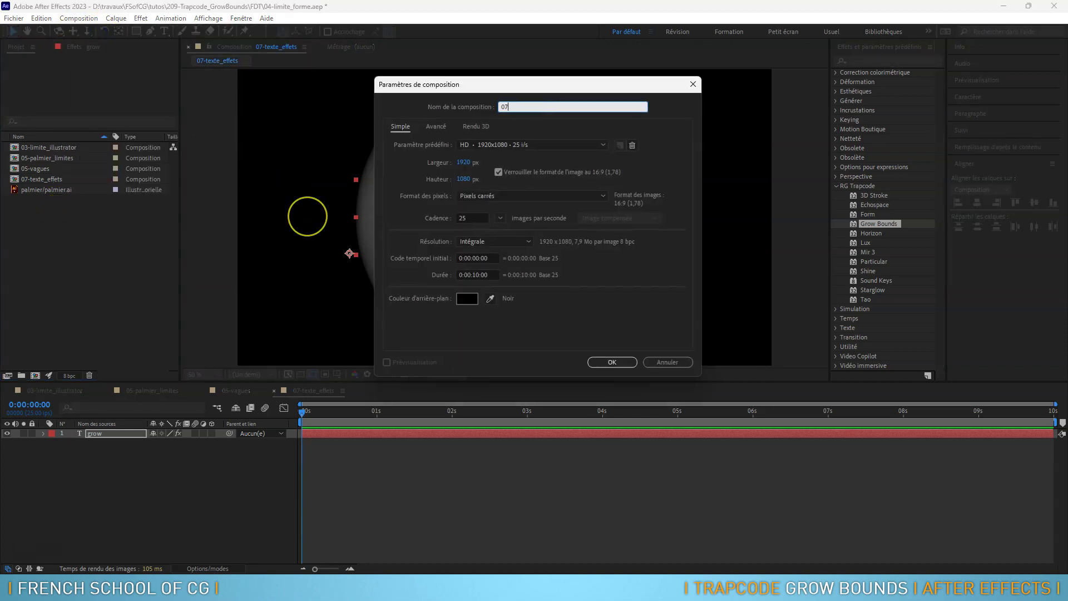
text(-lllustrator)
key(Return)
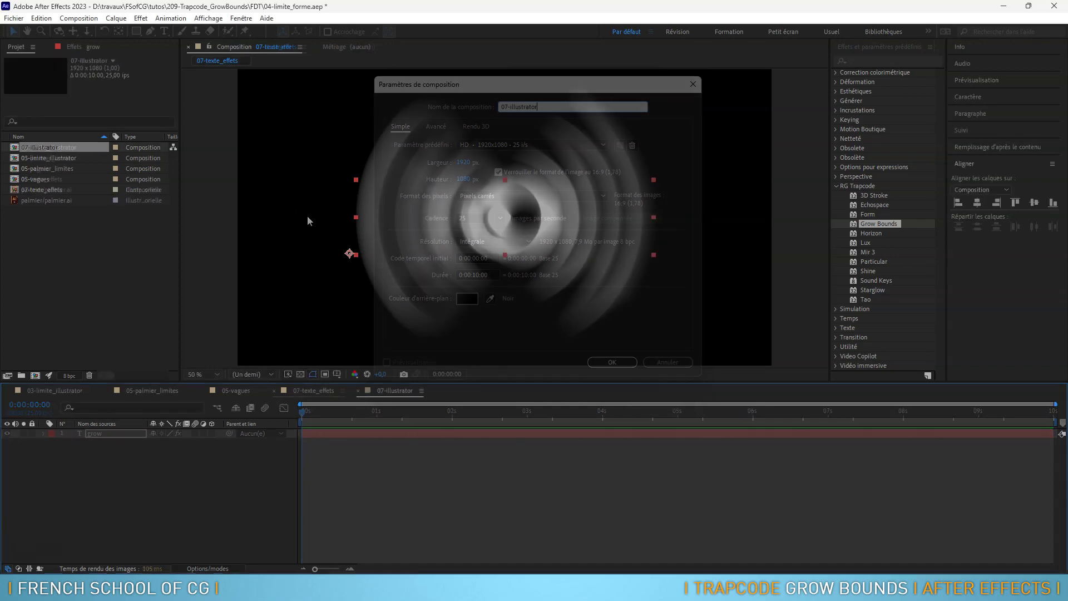
Import the logo layer of Logo_Maxon.ai as footage with dimensions set to Taille du calque, and add it to the 07-illustrator composition.
double_click(37, 236)
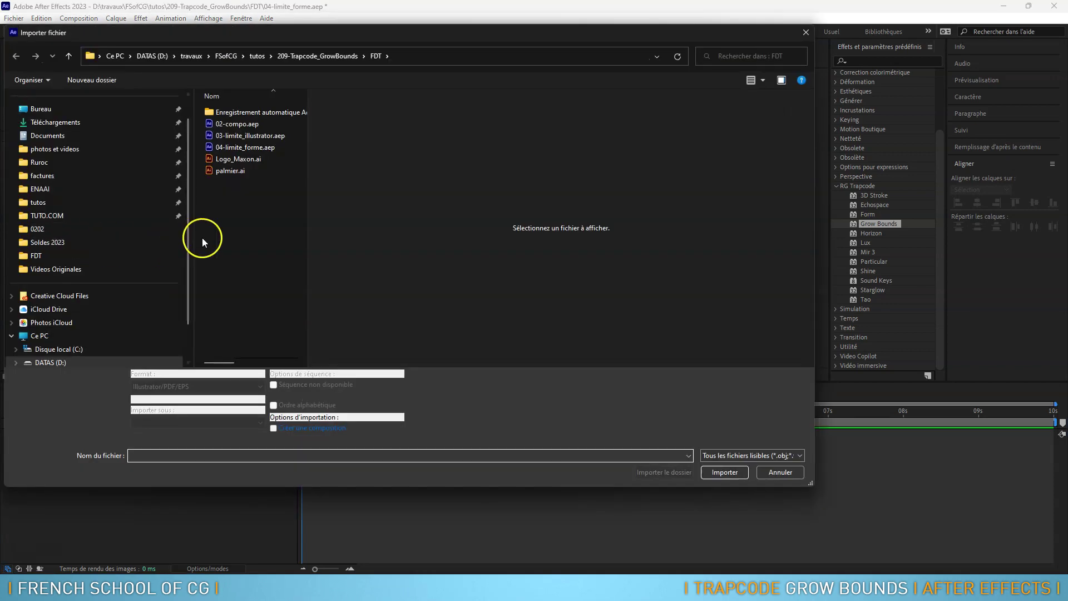
click(229, 159)
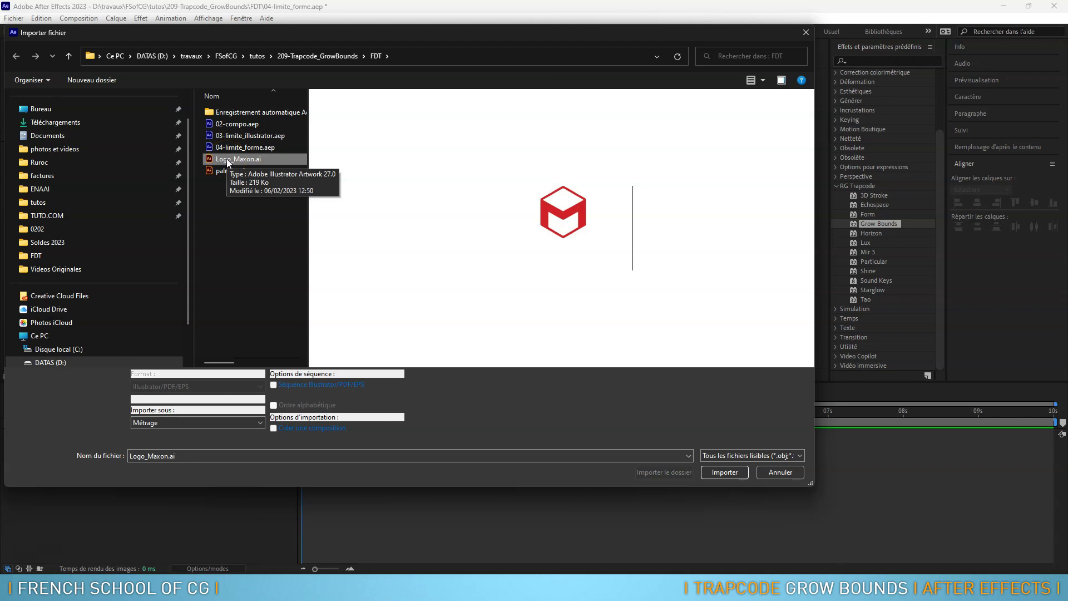
double_click(226, 158)
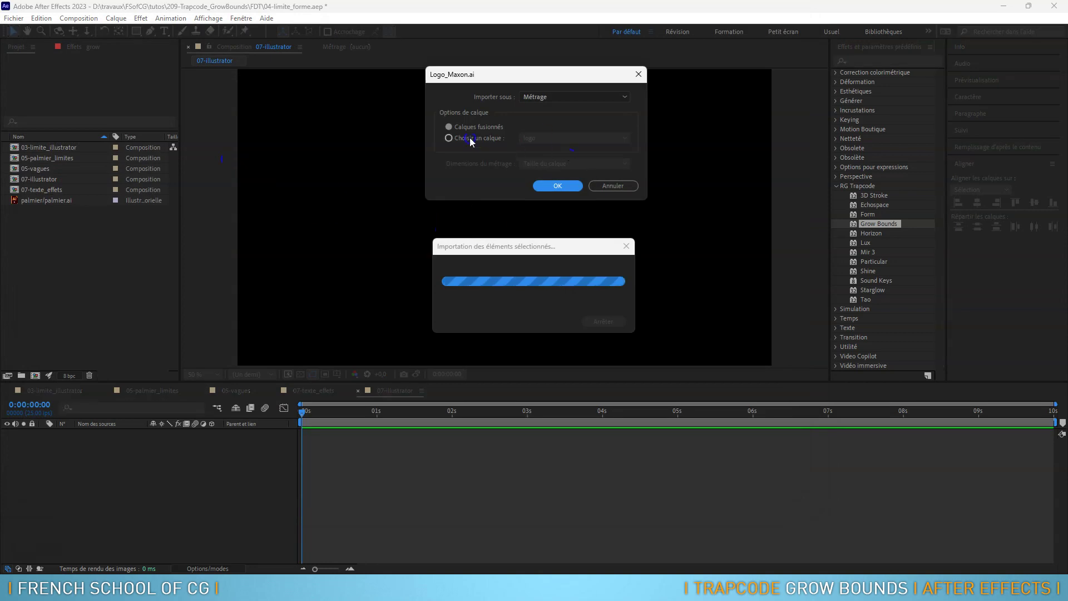
click(489, 139)
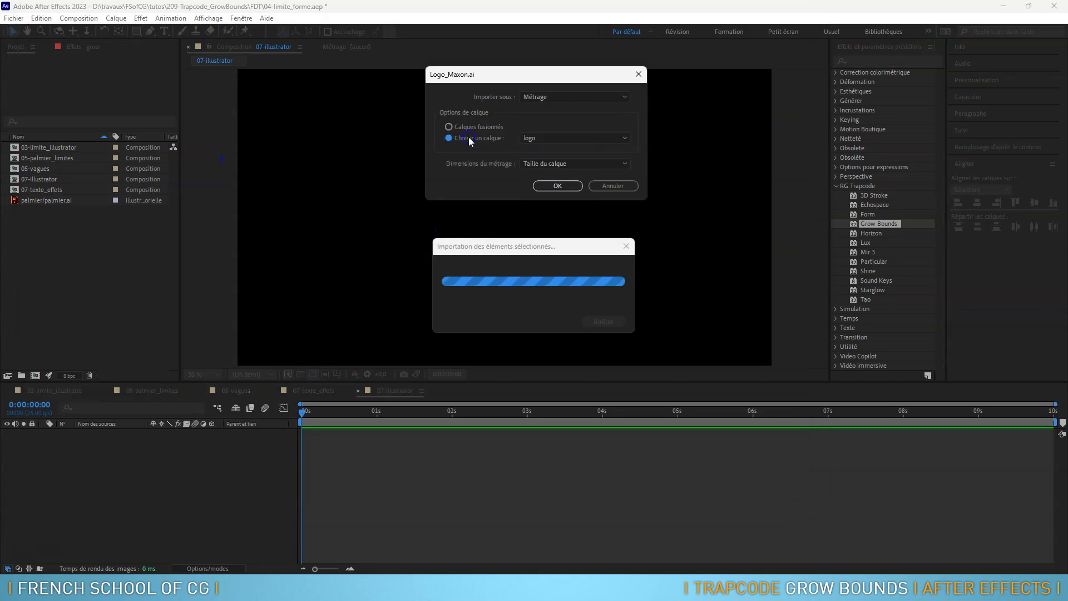
click(552, 139)
click(546, 149)
click(548, 162)
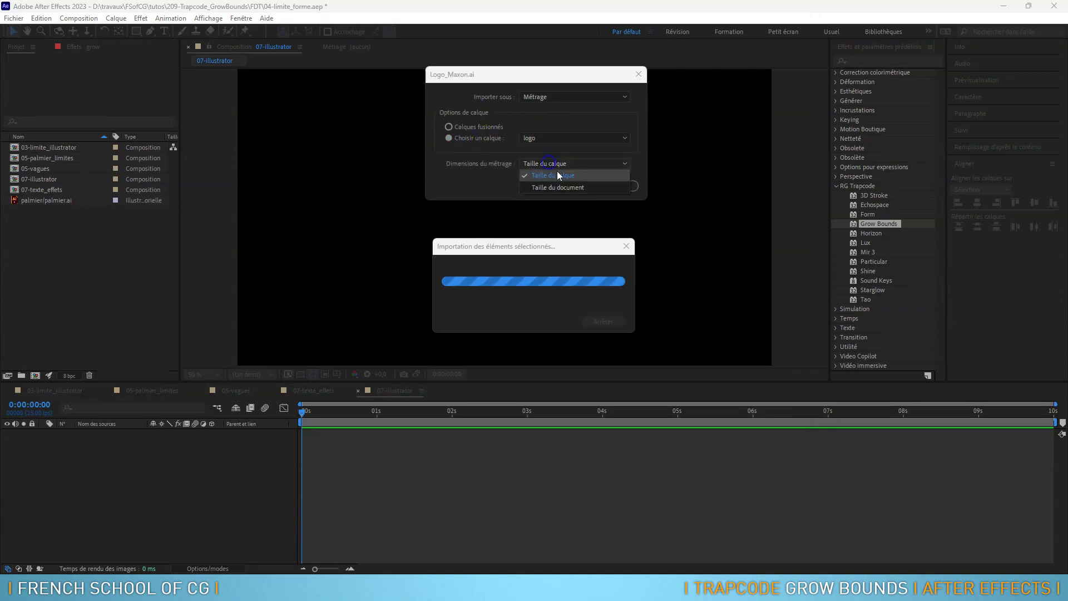
click(558, 179)
click(563, 187)
drag(43, 204, 146, 472)
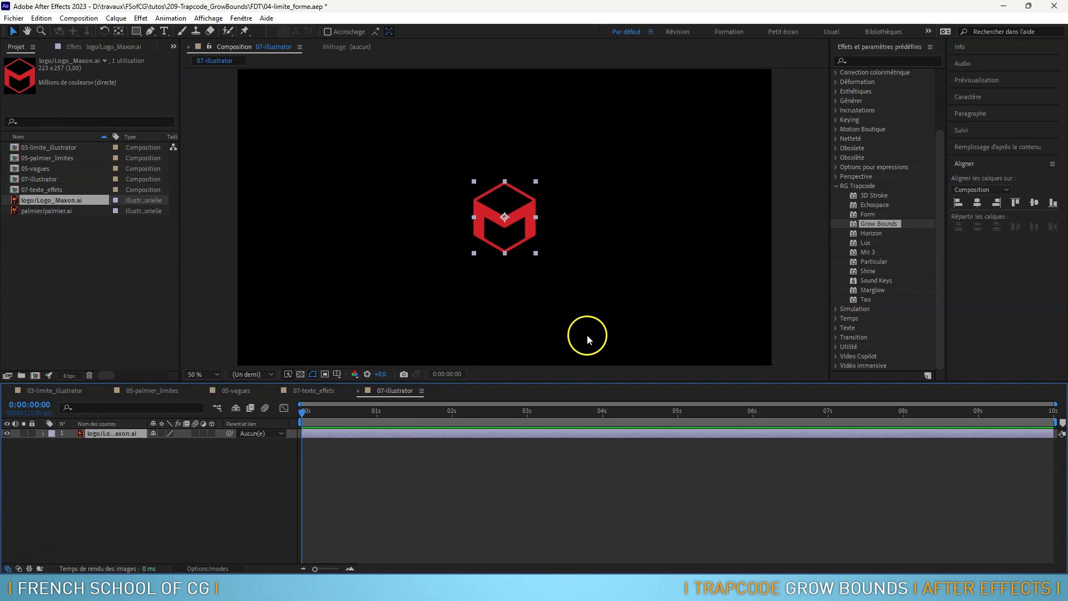
Apply the Flou gaussien effect to the logo layer and set its Flou value to 68.7.
click(836, 139)
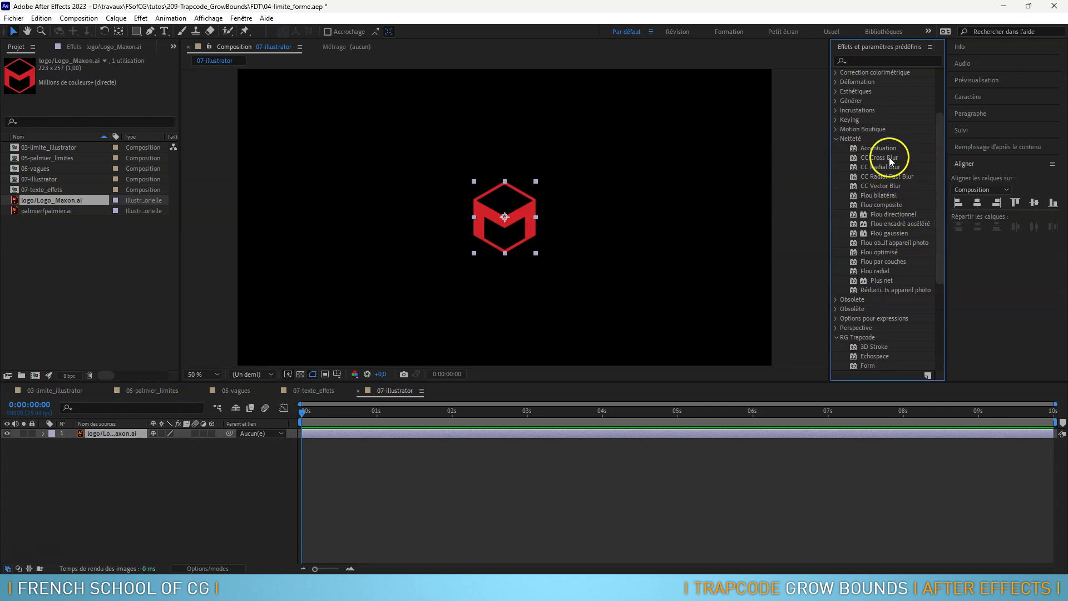
drag(885, 234, 529, 226)
drag(104, 85, 514, 111)
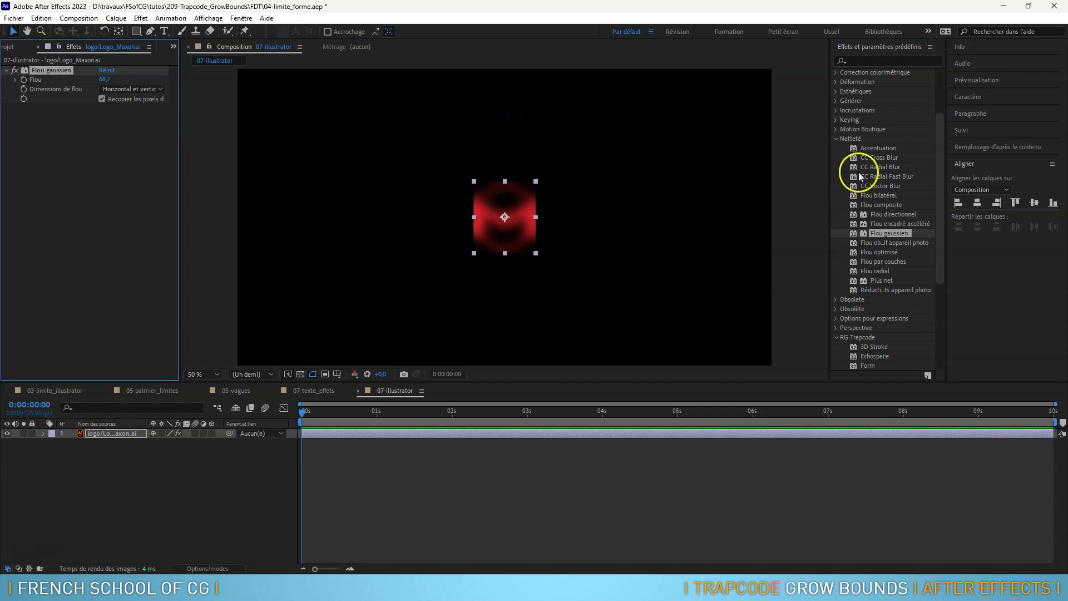
Add Grow Bounds above Flou gaussien on the logo layer with Pixels at 124, and save the project as 07-growbounds_effetafter.aep.
drag(939, 133, 100, 84)
click(888, 226)
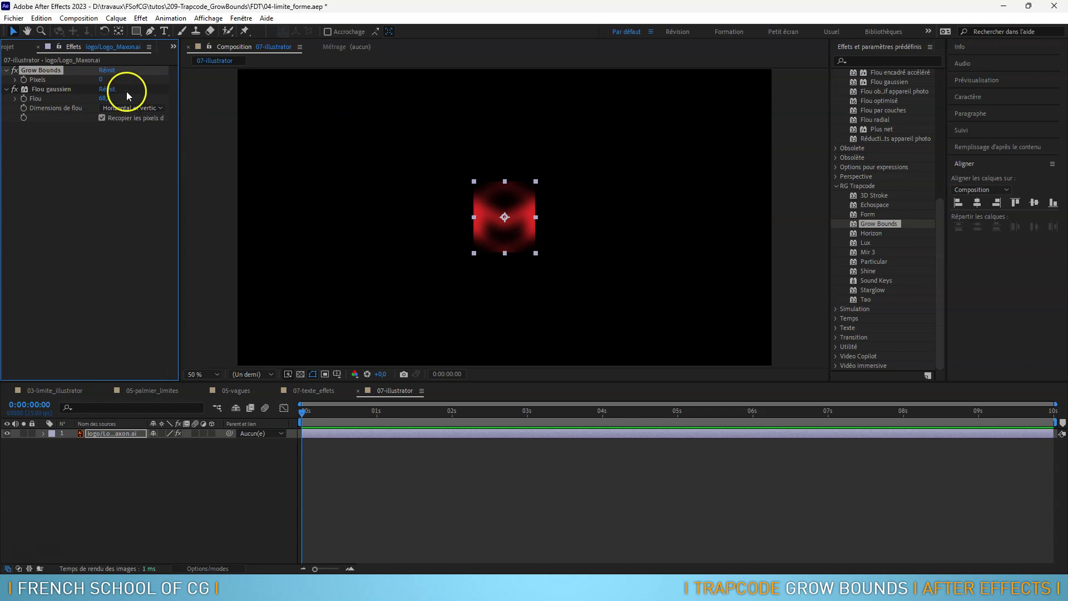
drag(100, 80, 156, 83)
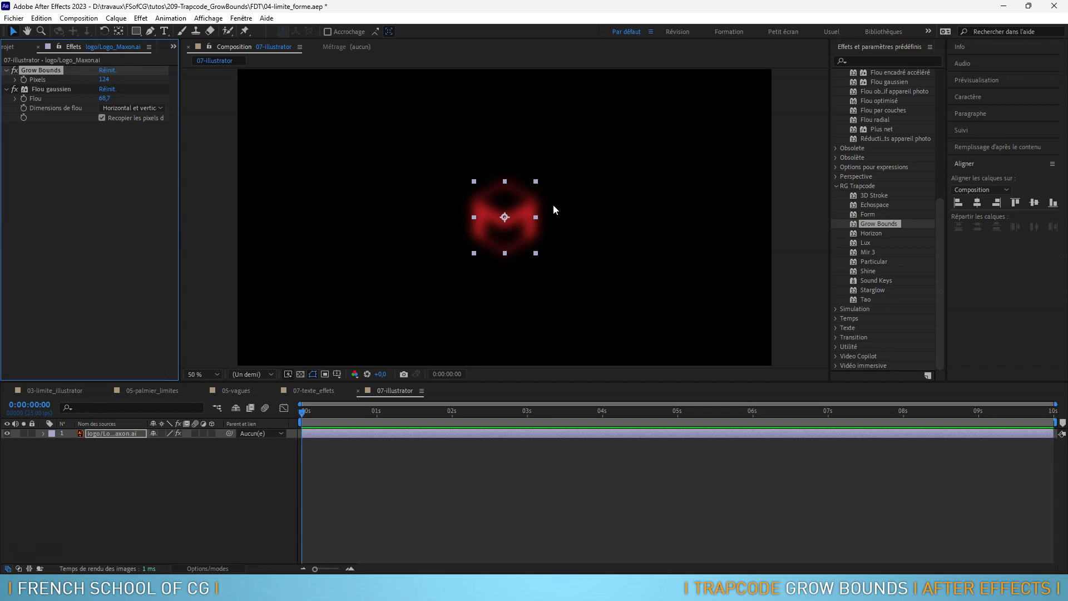
key(ctrl+s)
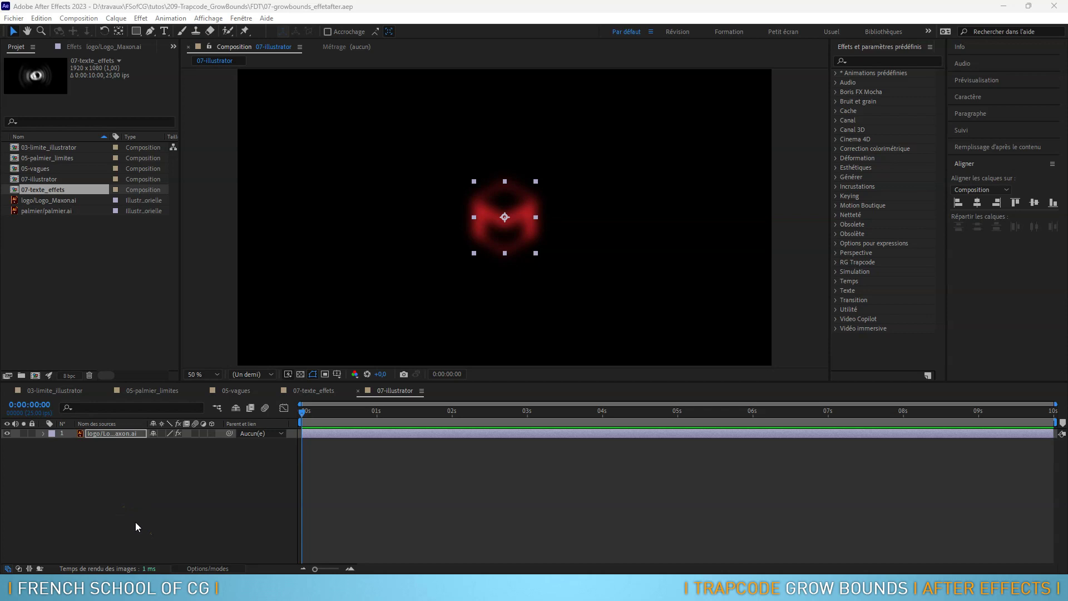
Locate the Shine and Starglow effects under RG Trapcode and the Lueur diffuse effect under Esthétiques.
click(836, 262)
scroll(884, 261, down, 1)
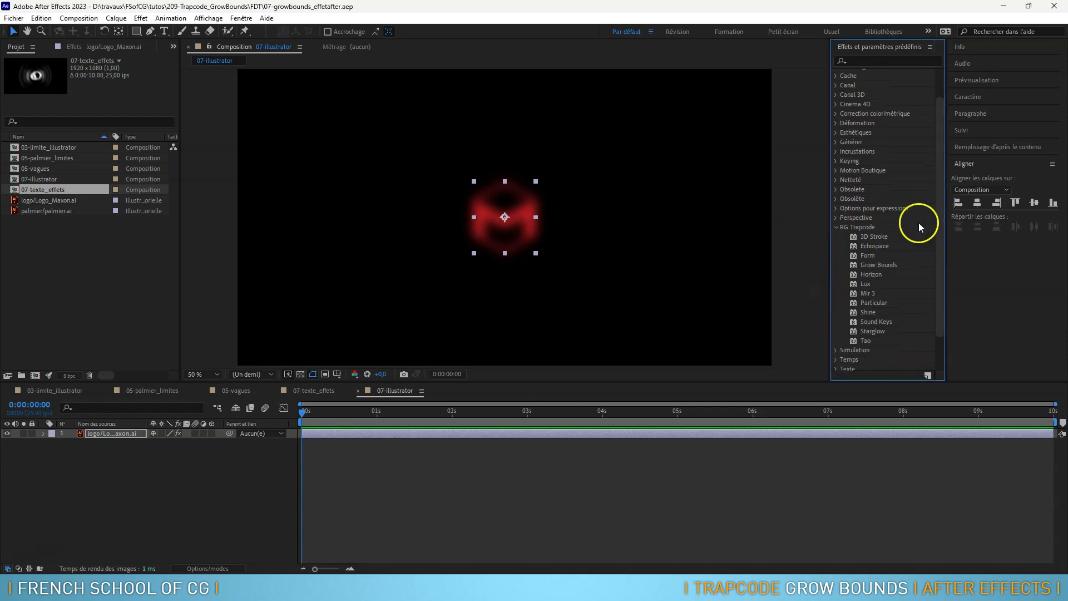
click(871, 312)
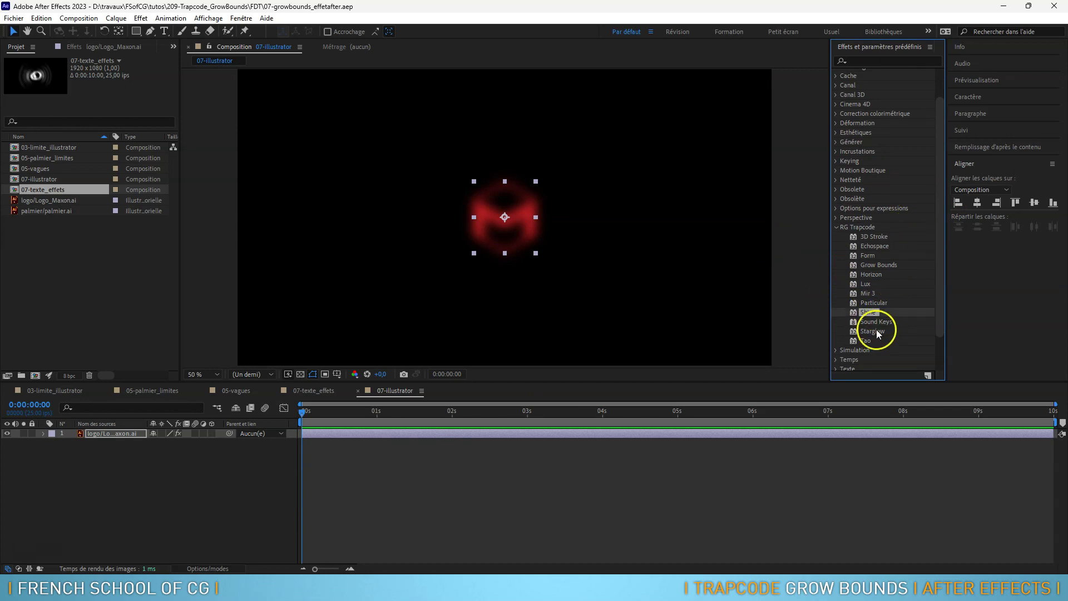
click(876, 332)
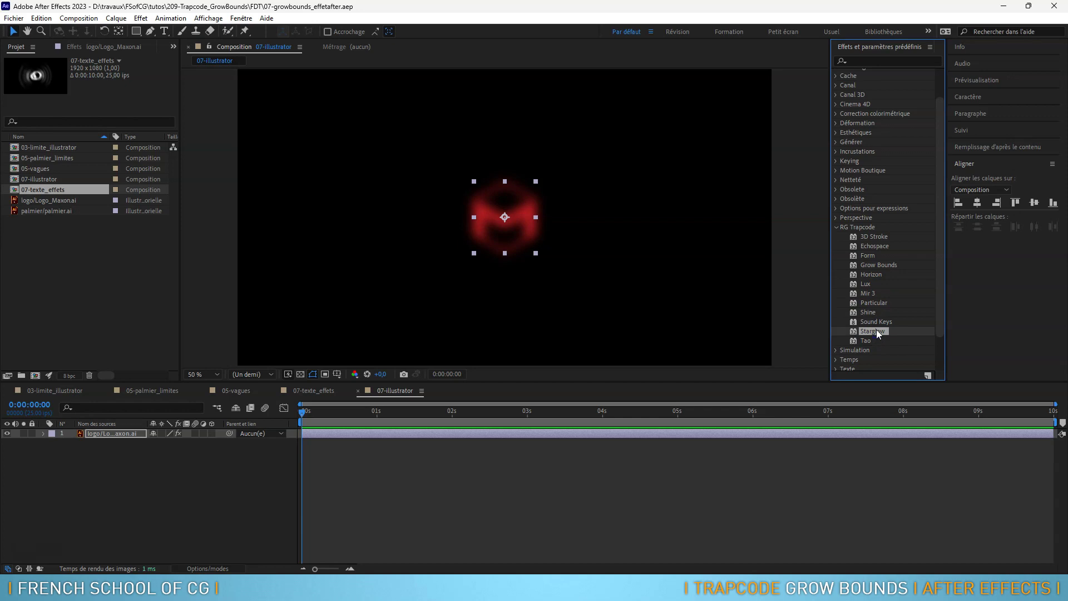
click(836, 133)
scroll(890, 197, down, 3)
click(889, 218)
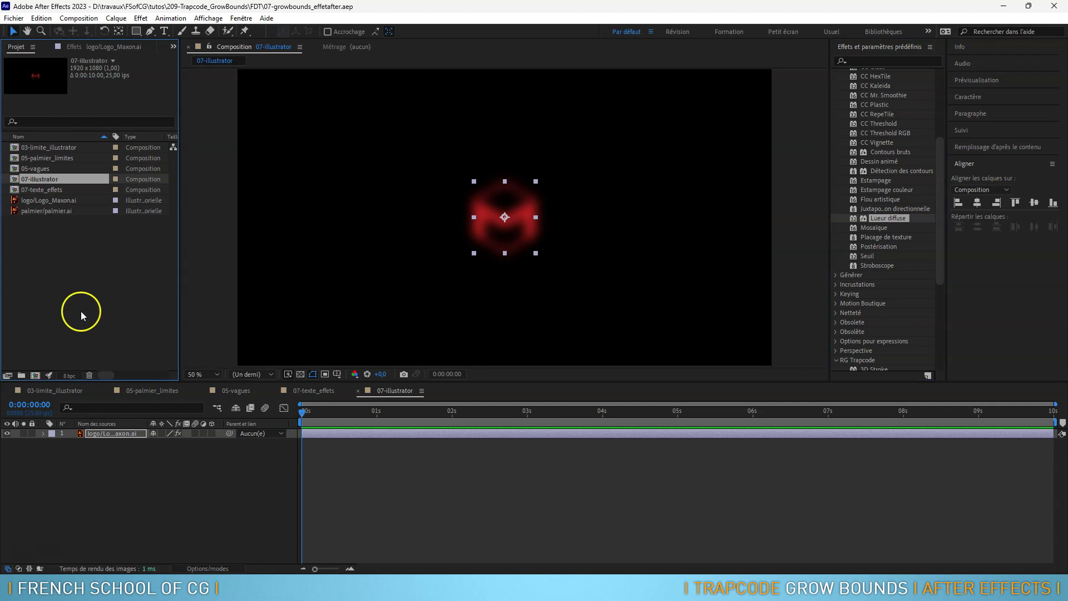
Duplicate the 07-illustrator composition and rename the copy 08-trapcode_shine.
click(42, 180)
key(ctrl+d)
click(41, 191)
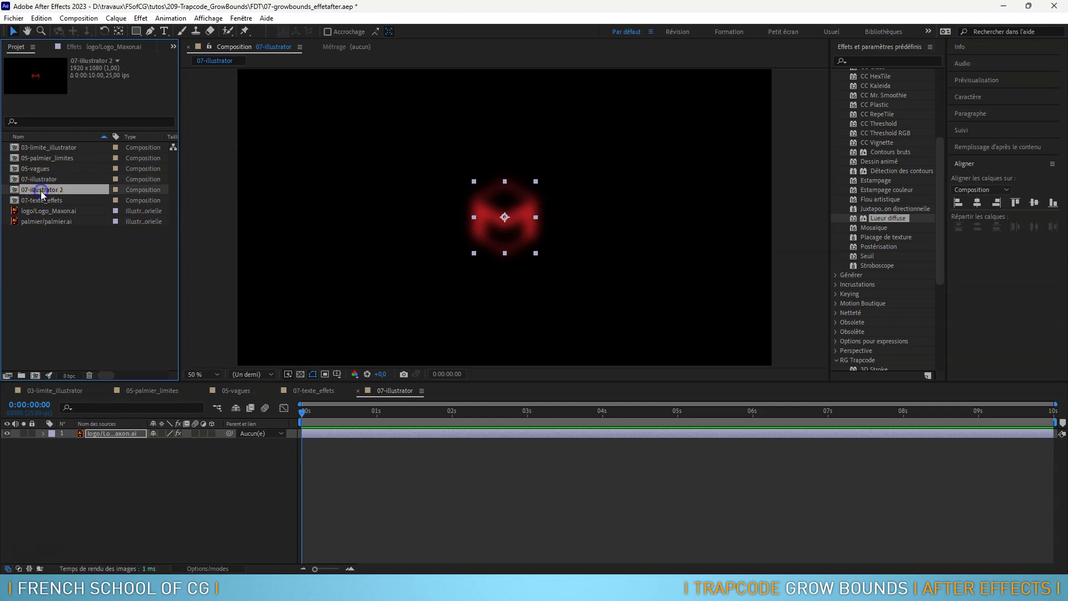
key(Return)
text(08)
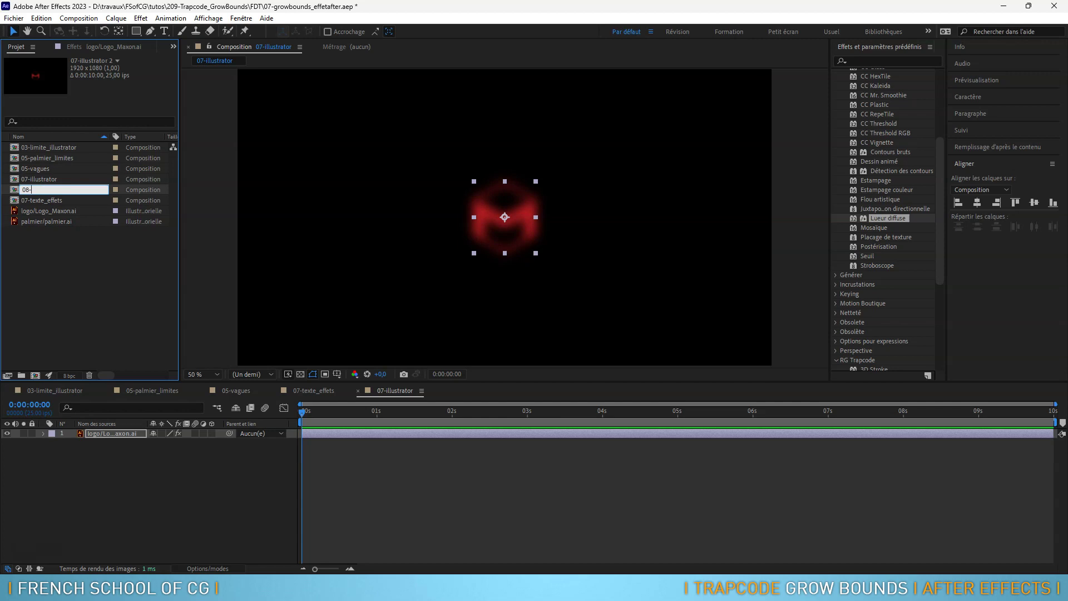
text(-trapcode_shine)
key(Return)
Open the 08-trapcode_shine composition and close all other timeline panels.
click(36, 202)
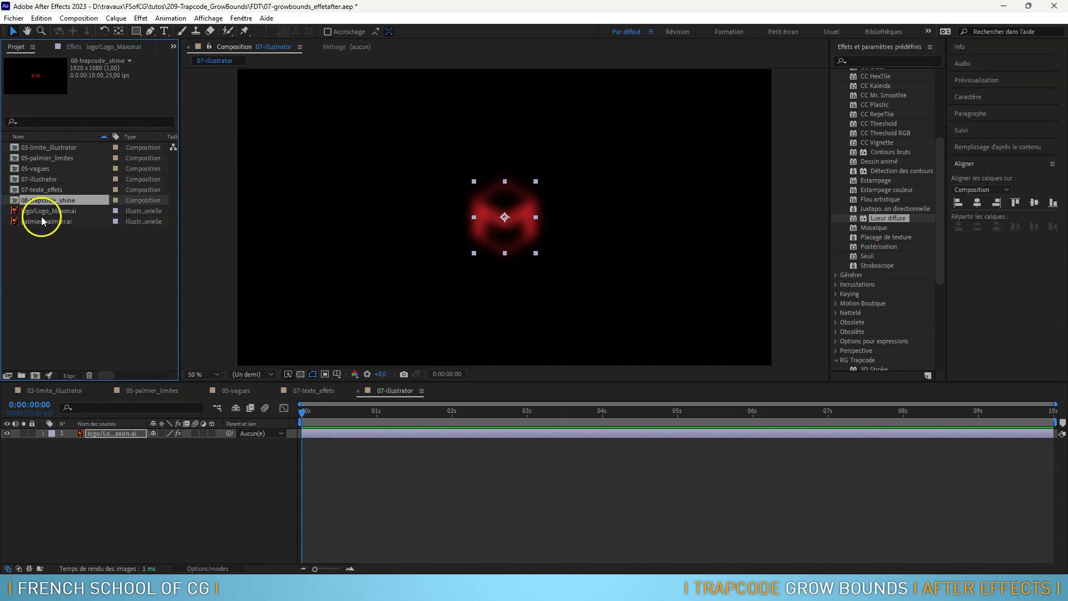
double_click(34, 201)
click(496, 438)
click(482, 392)
right_click(483, 393)
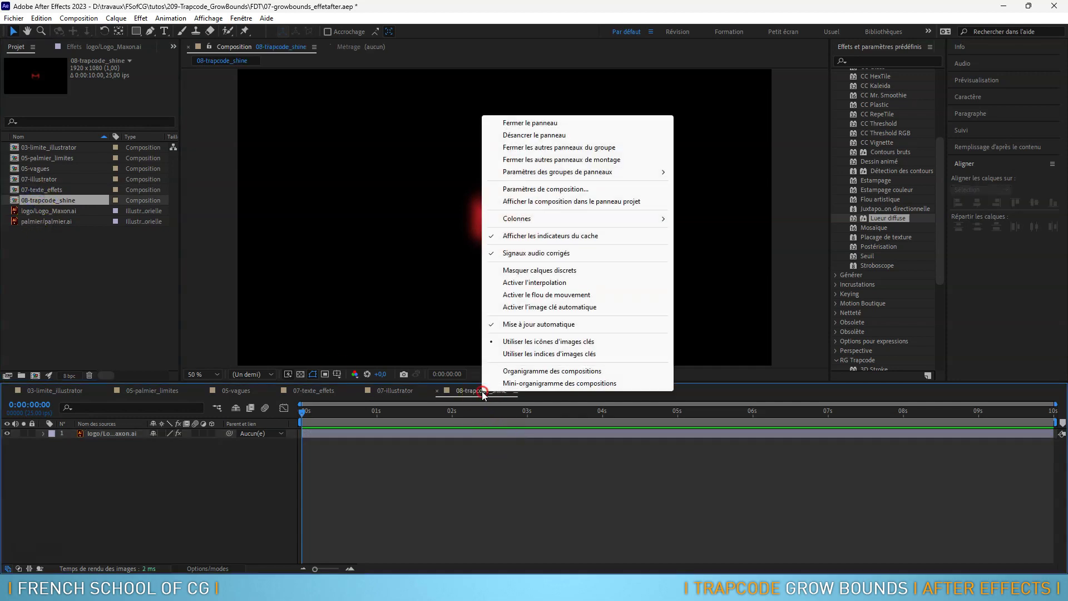
click(573, 160)
click(230, 448)
Delete the Flou gaussien and Grow Bounds effects from the logo layer in 08-trapcode_shine.
click(97, 435)
click(99, 433)
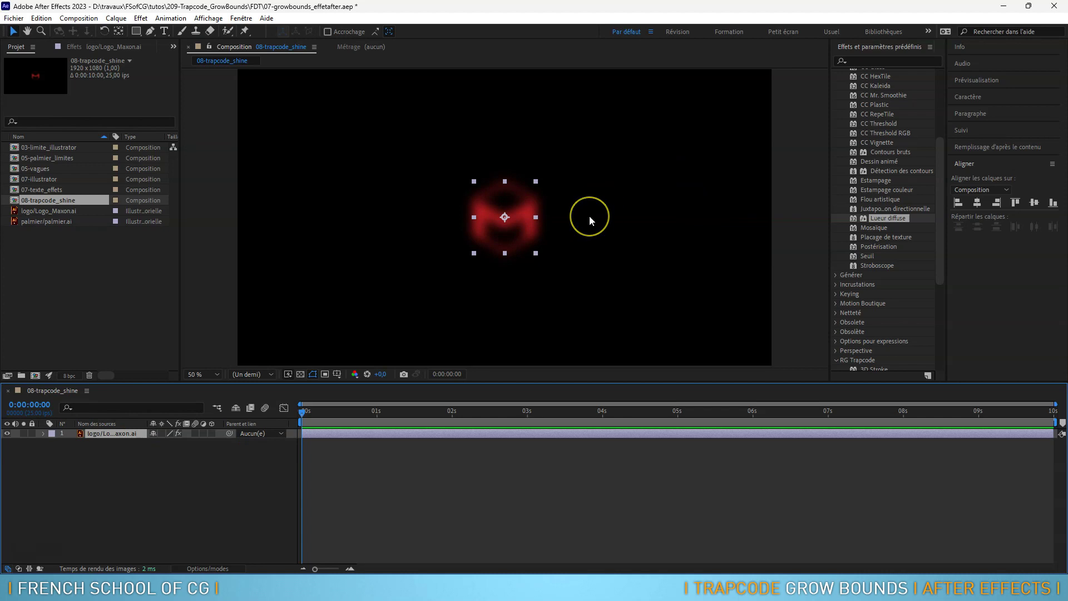
key(F3)
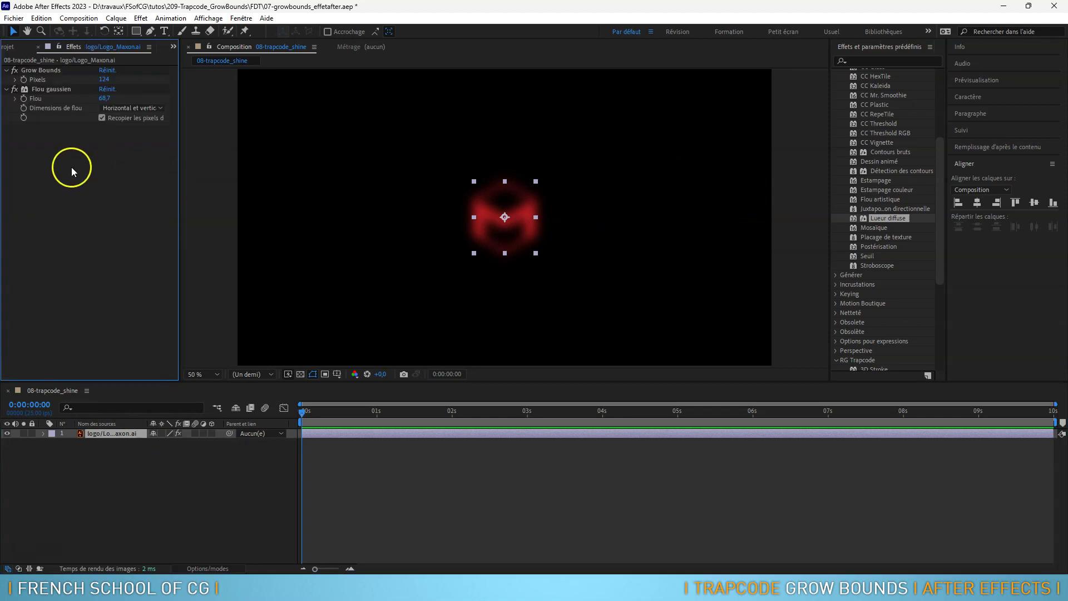
click(52, 90)
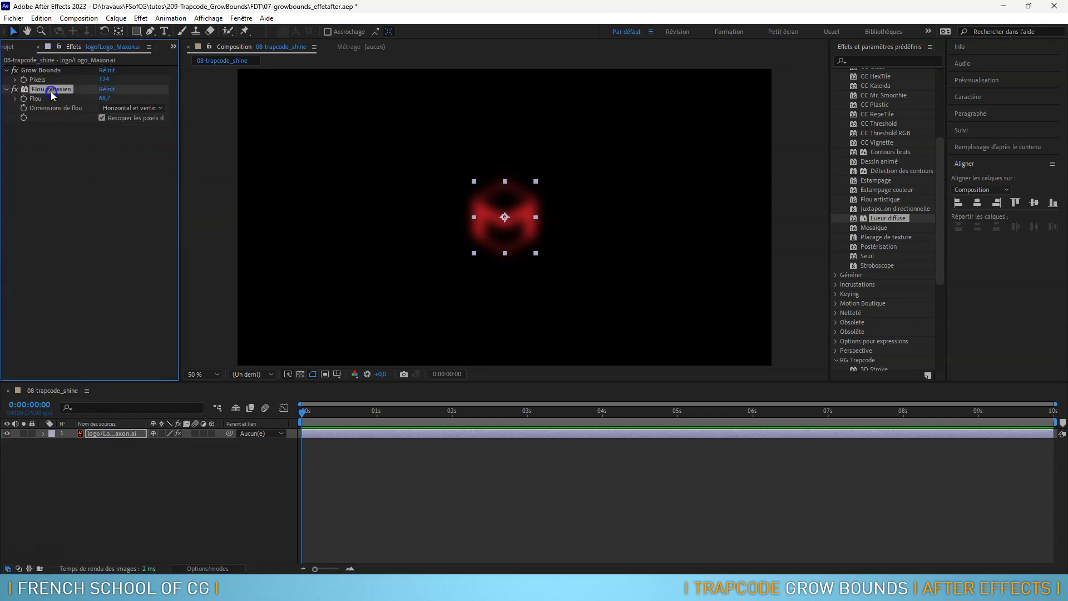
key(Delete)
click(40, 71)
key(Delete)
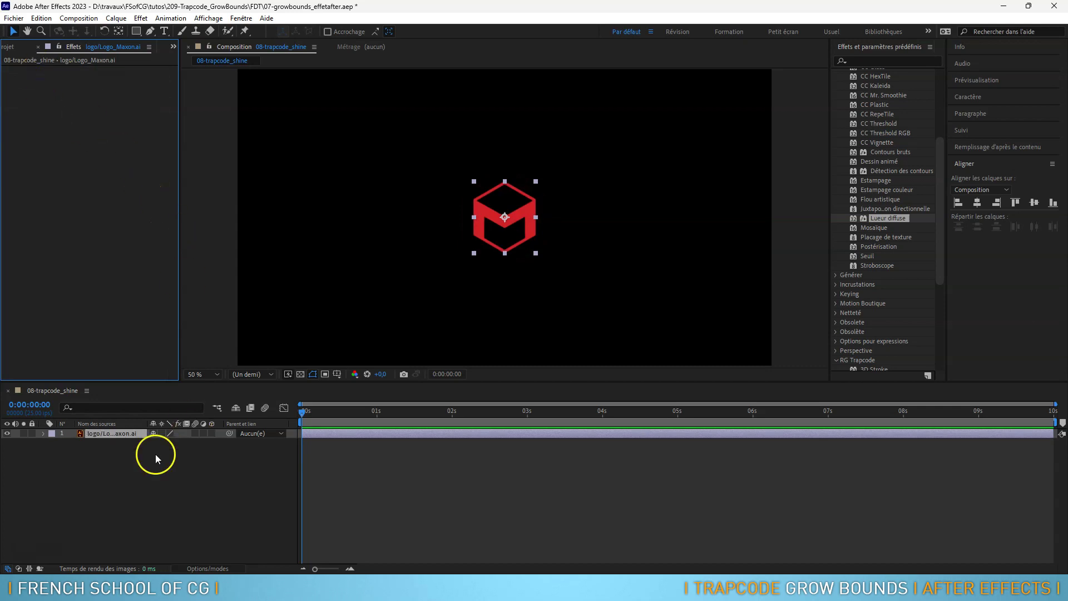
Scale the logo layer up to 214 %.
click(118, 431)
key(s)
drag(195, 443, 256, 444)
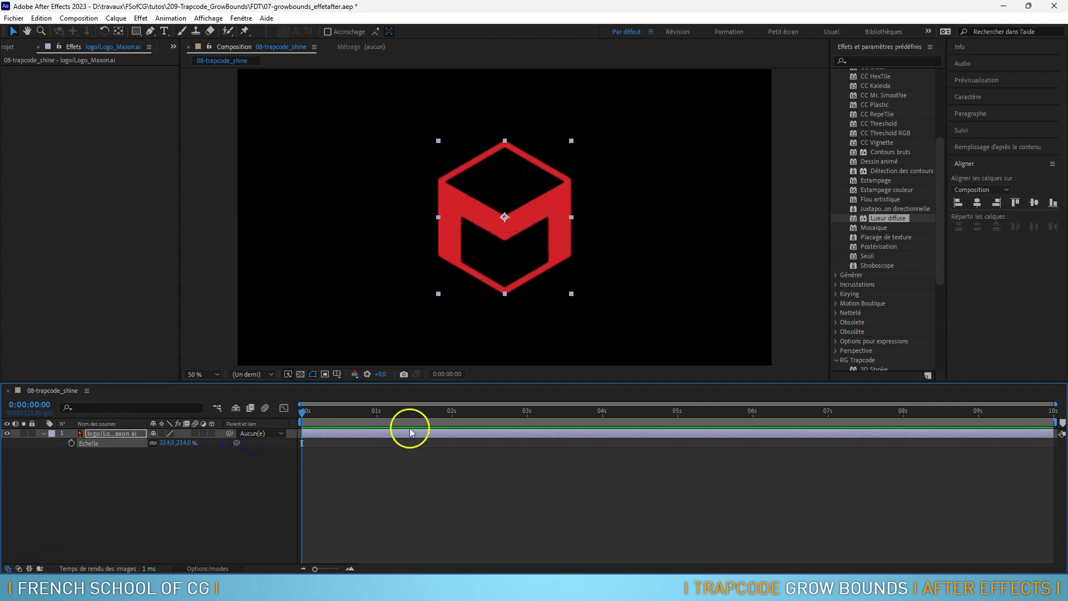
Apply the Trapcode Shine effect to the logo layer and set its Boost Light to 12.3.
drag(939, 211, 943, 316)
click(871, 271)
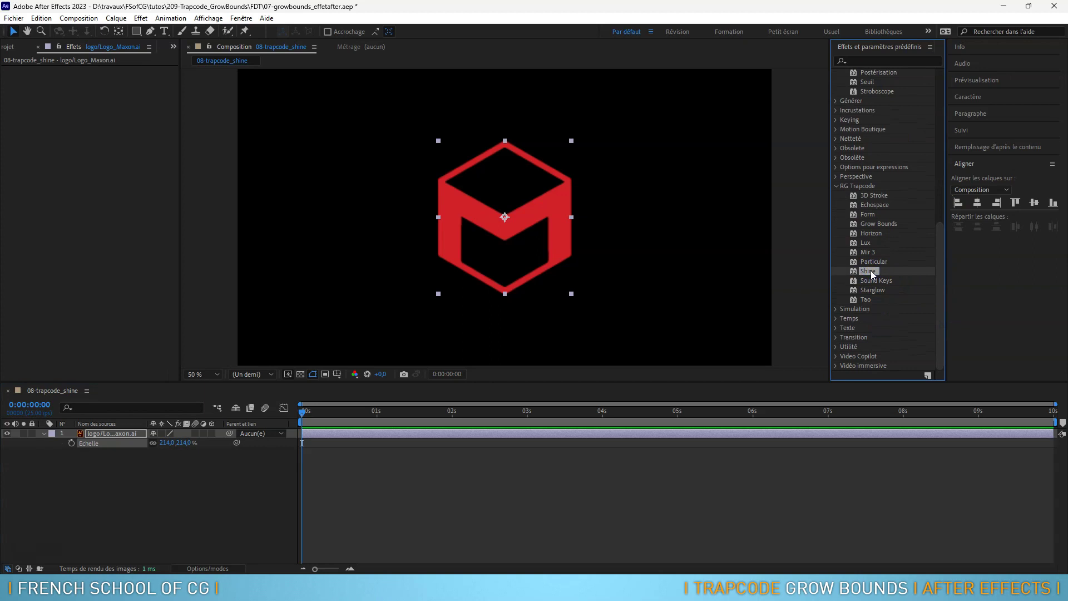
drag(870, 270, 542, 210)
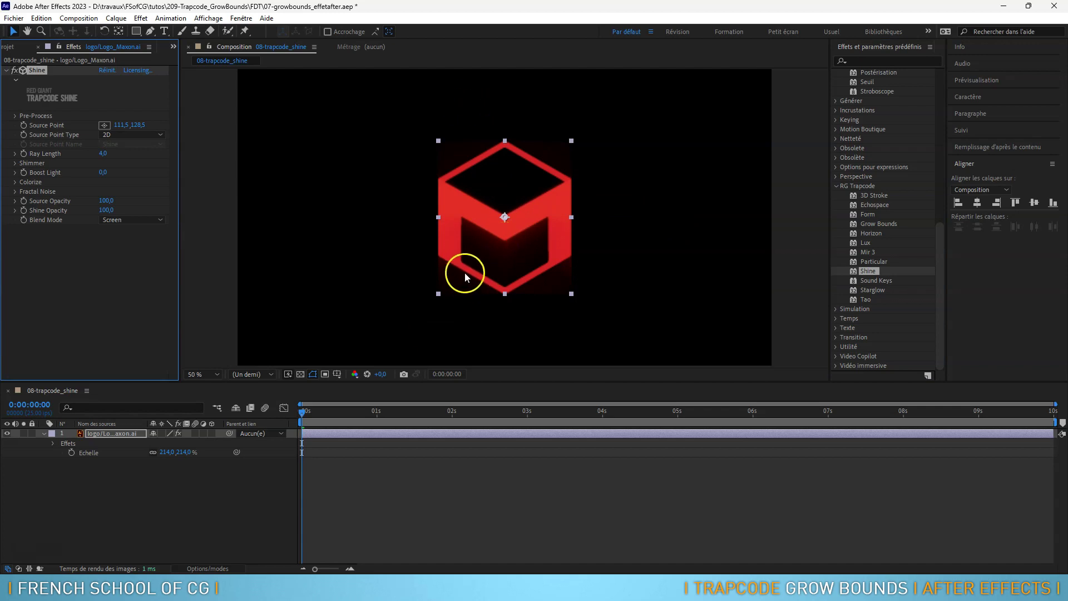
drag(104, 177, 180, 182)
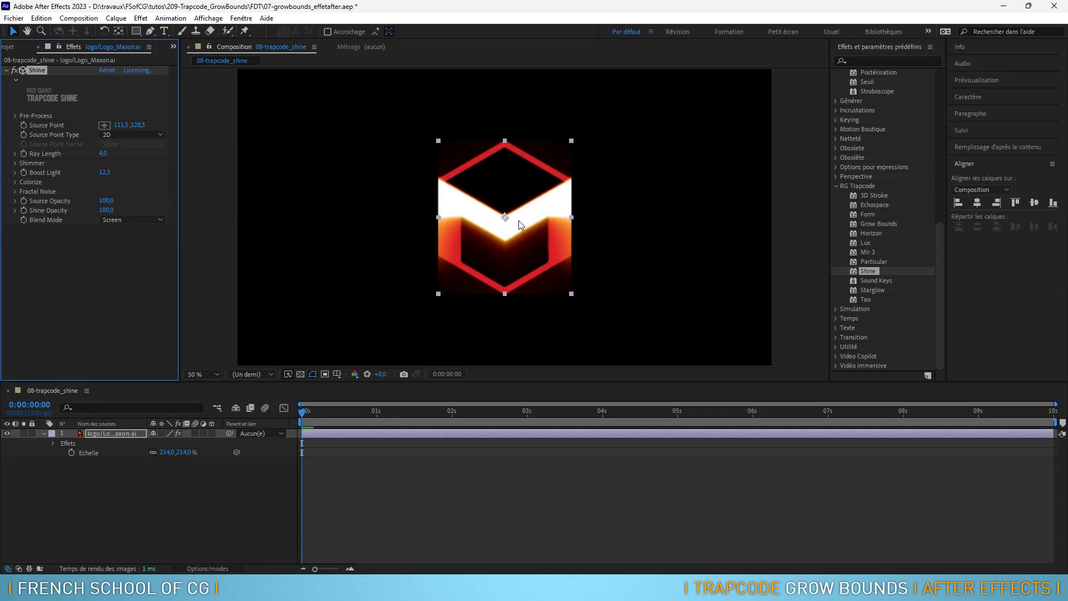
click(512, 220)
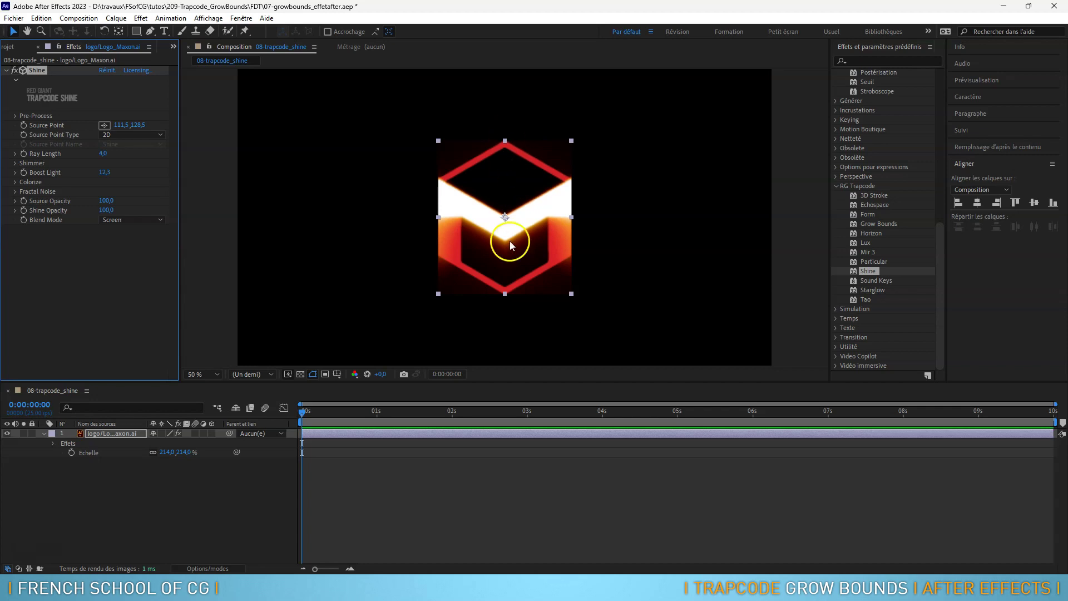
Add Grow Bounds above Shine on the logo layer, set Pixels to 382, and compare the render with it off and on.
click(120, 436)
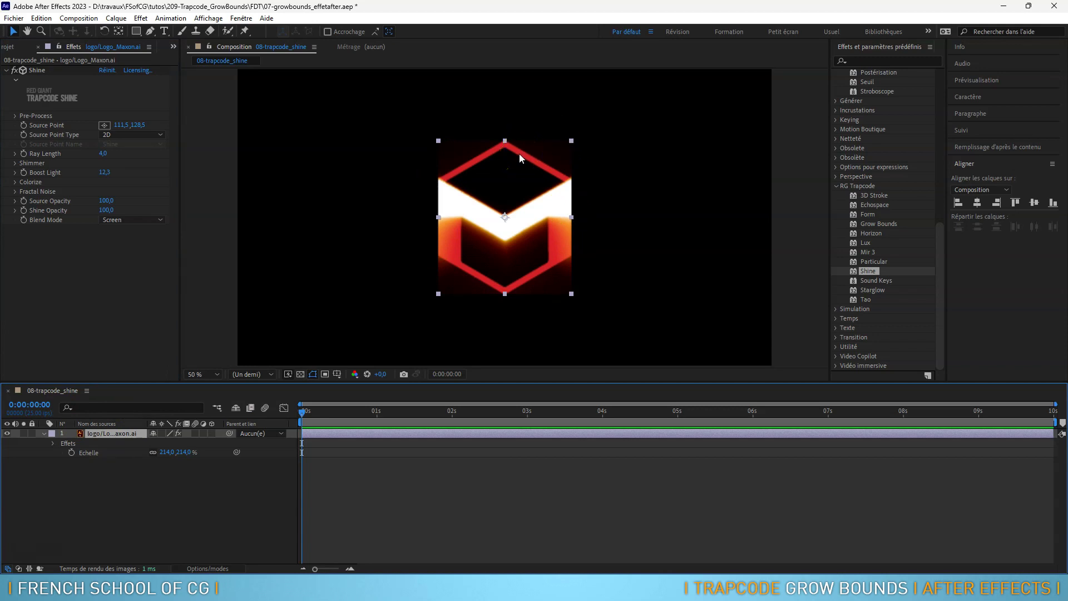
click(890, 224)
drag(892, 227, 65, 72)
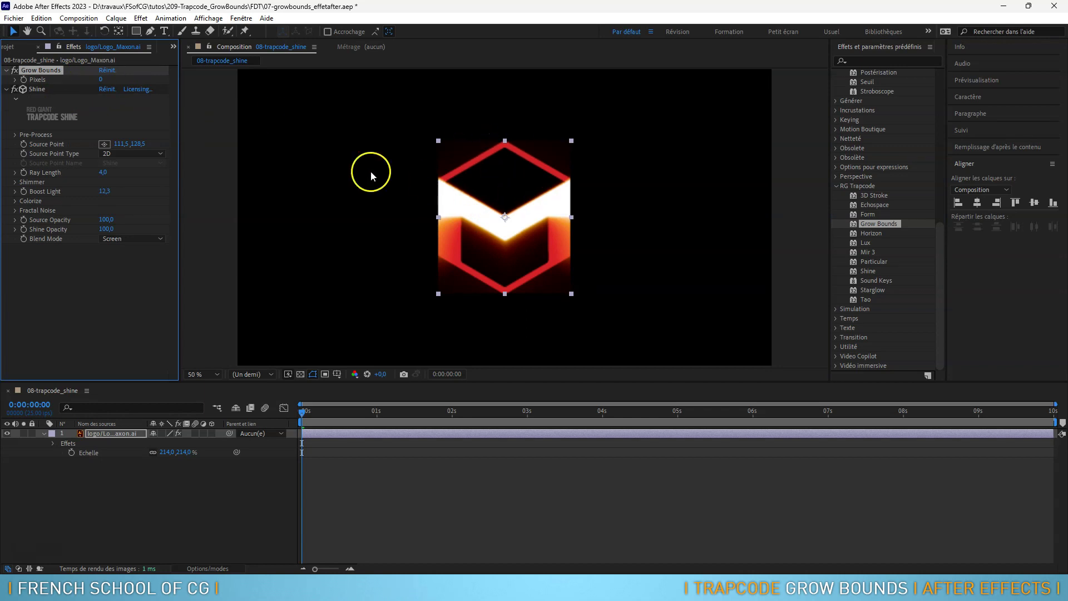
drag(101, 78, 334, 99)
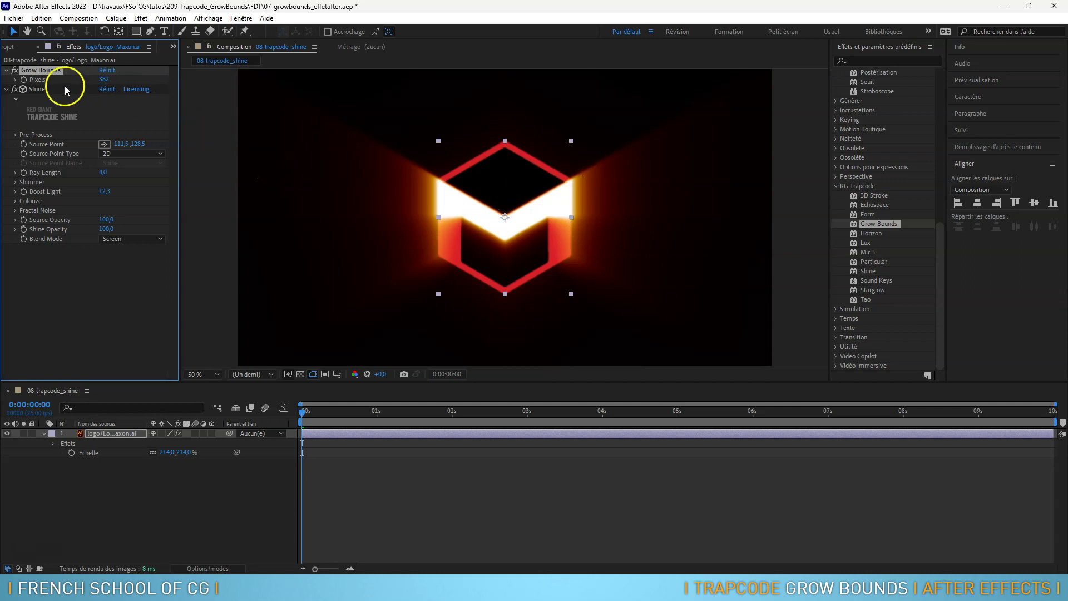
click(15, 71)
click(14, 71)
Move Shine's Source Point to the logo's top corner at about 110.6, 4.2.
click(60, 72)
click(104, 144)
drag(409, 173, 502, 144)
click(519, 199)
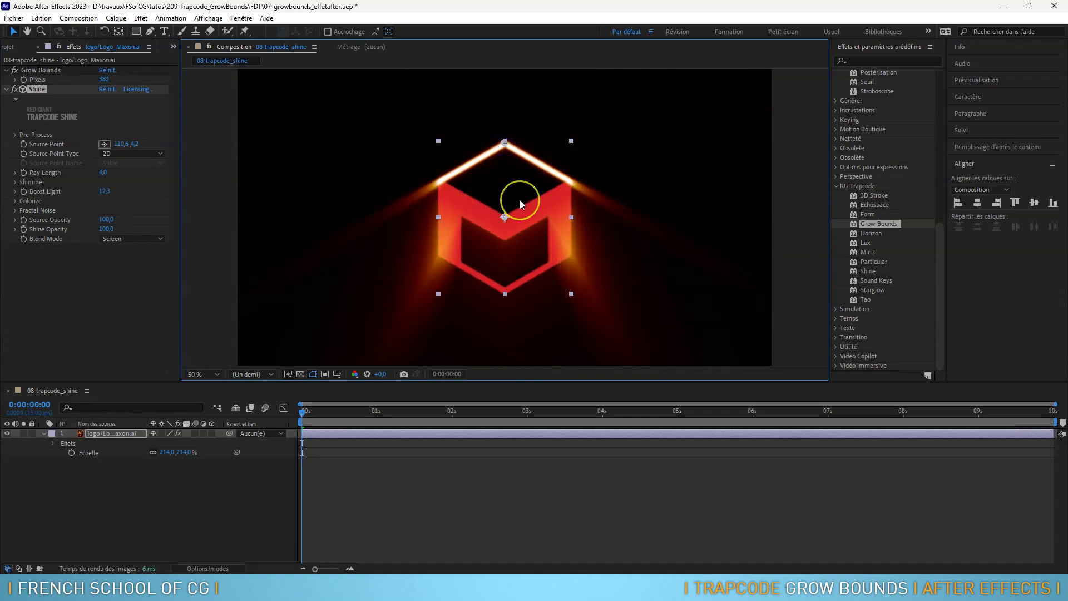
Hide the logo layer, create a text layer reading "grow", and centre it horizontally and vertically in the composition.
click(7, 433)
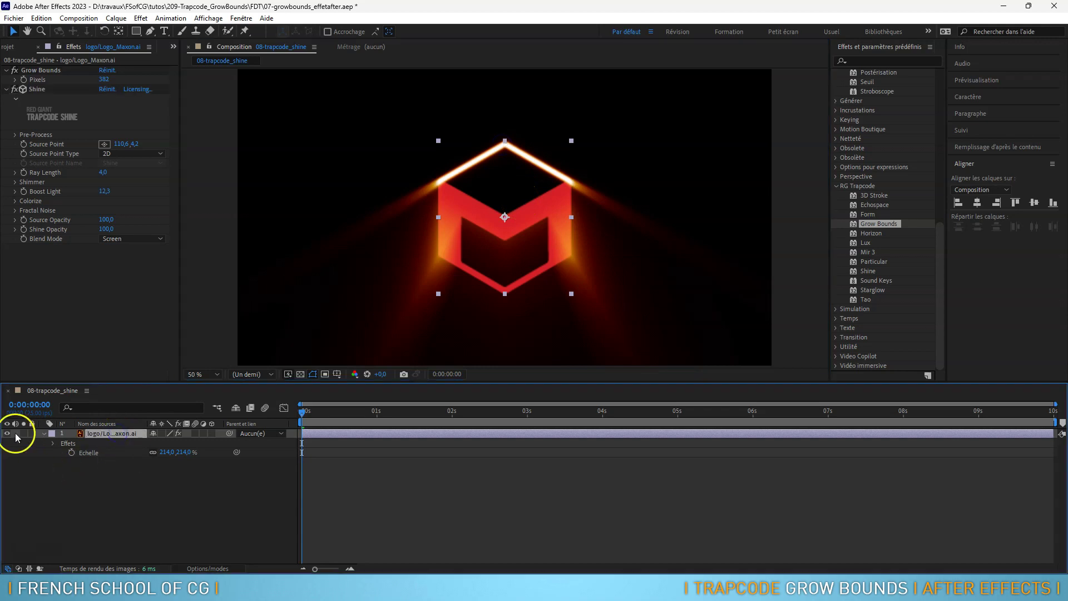
click(164, 31)
click(400, 218)
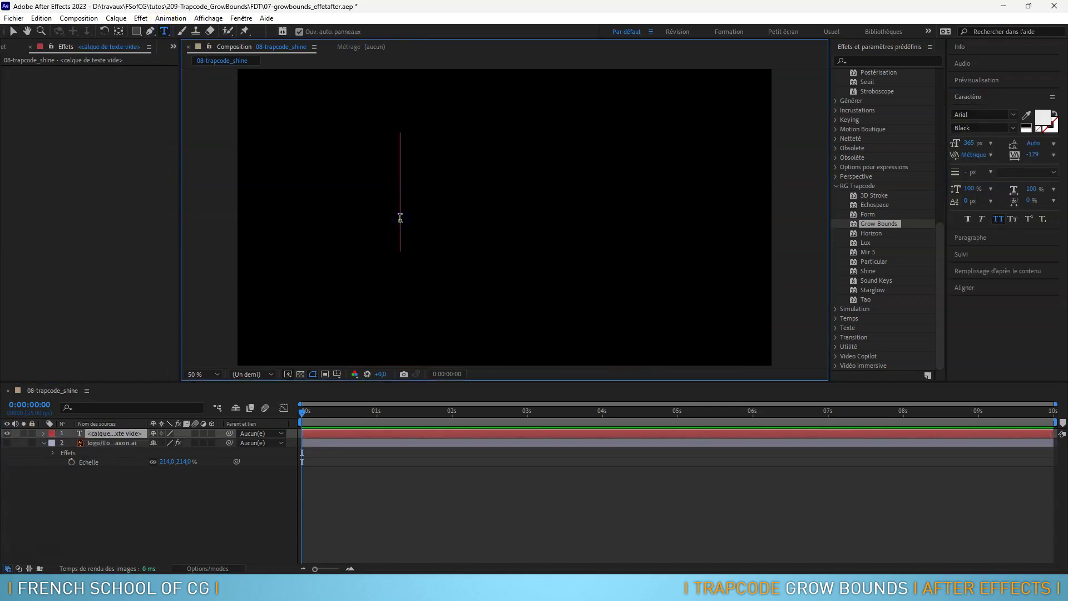
text(grow)
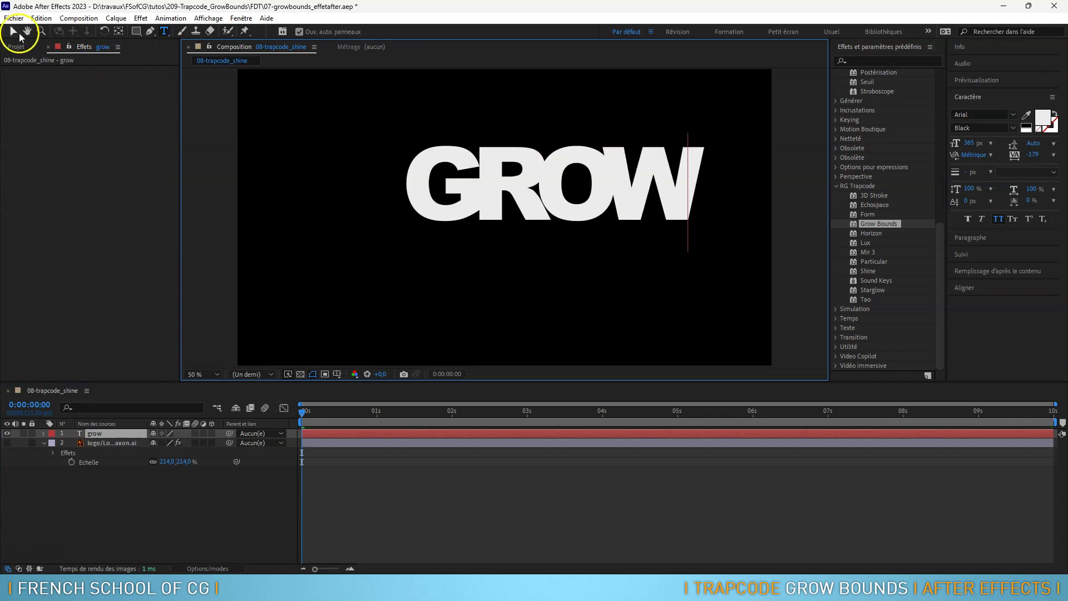
click(20, 34)
click(964, 286)
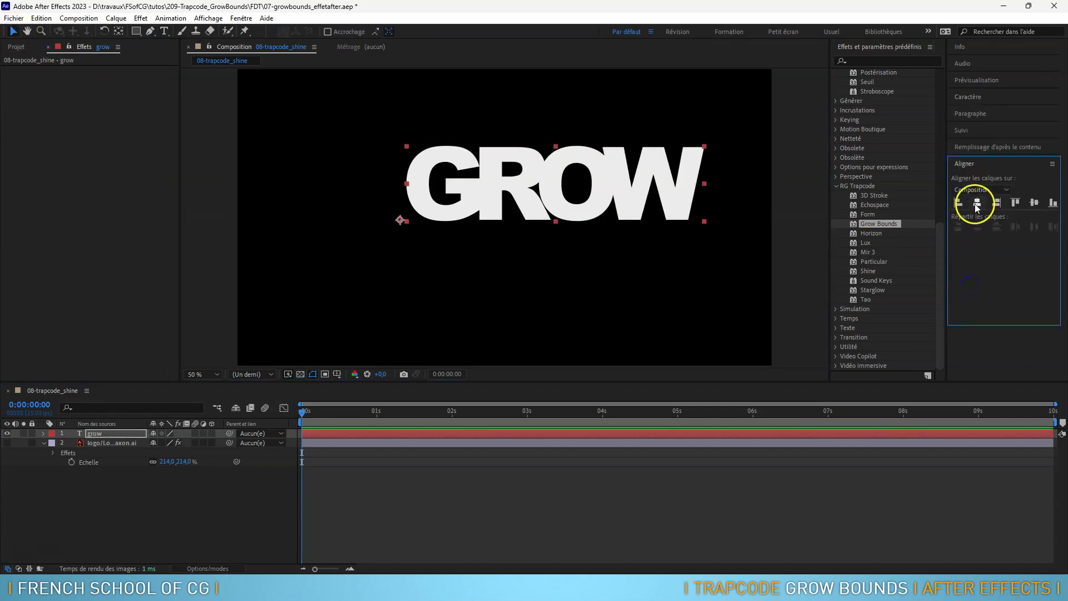
click(976, 203)
click(1034, 202)
Apply the Shine effect to the grow text layer, and switch visibility from the text back to the logo layer.
click(265, 408)
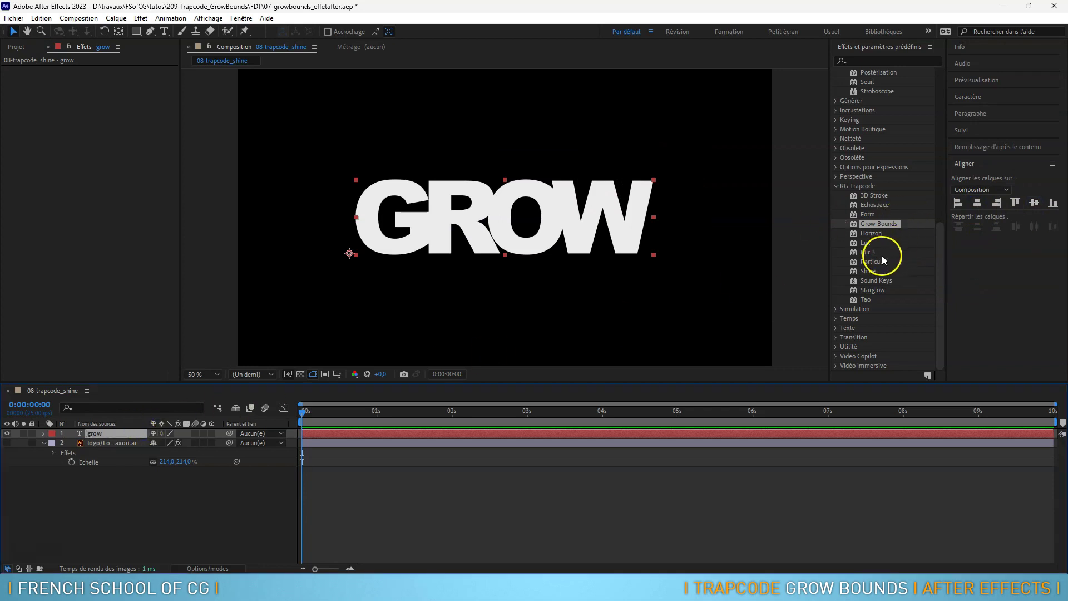
drag(874, 271, 587, 231)
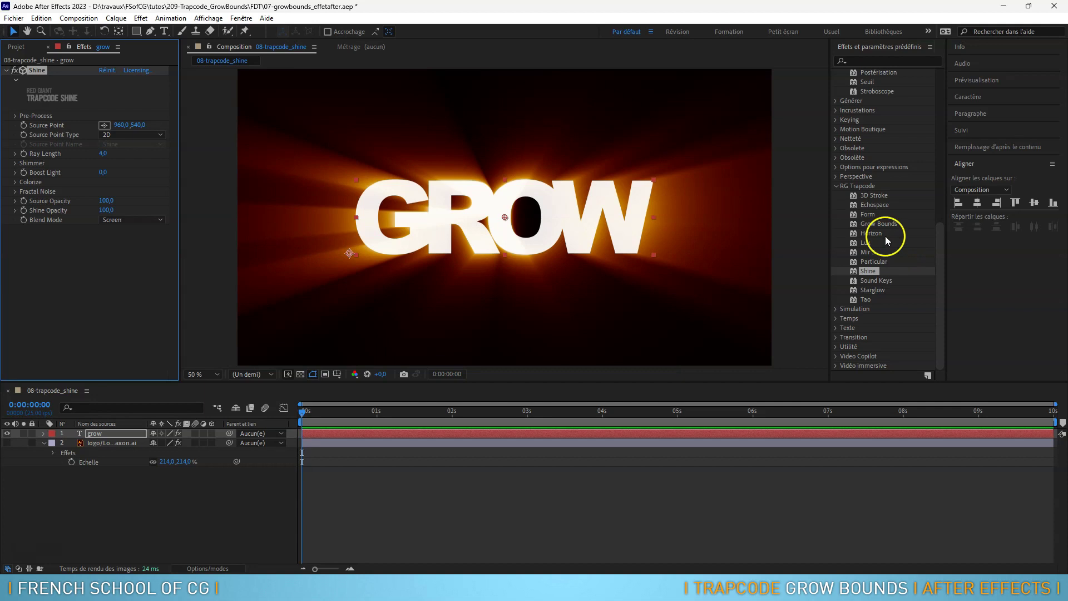
click(7, 432)
click(7, 442)
click(488, 207)
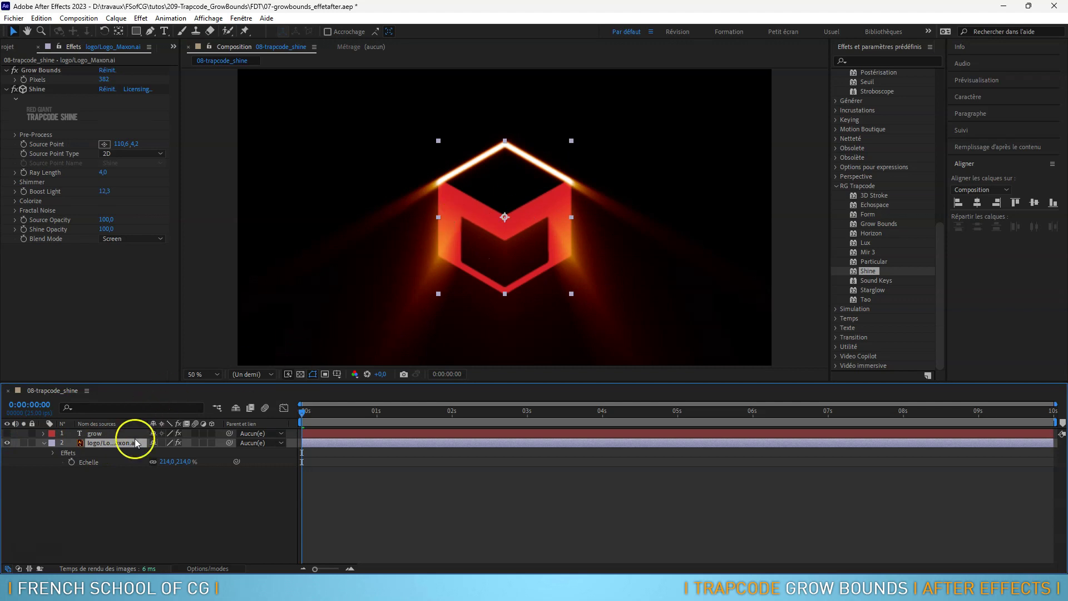
Create shapes from the vector logo layer with Créer des formes à partir du calque vectoriel, and select the resulting shape layer.
right_click(116, 443)
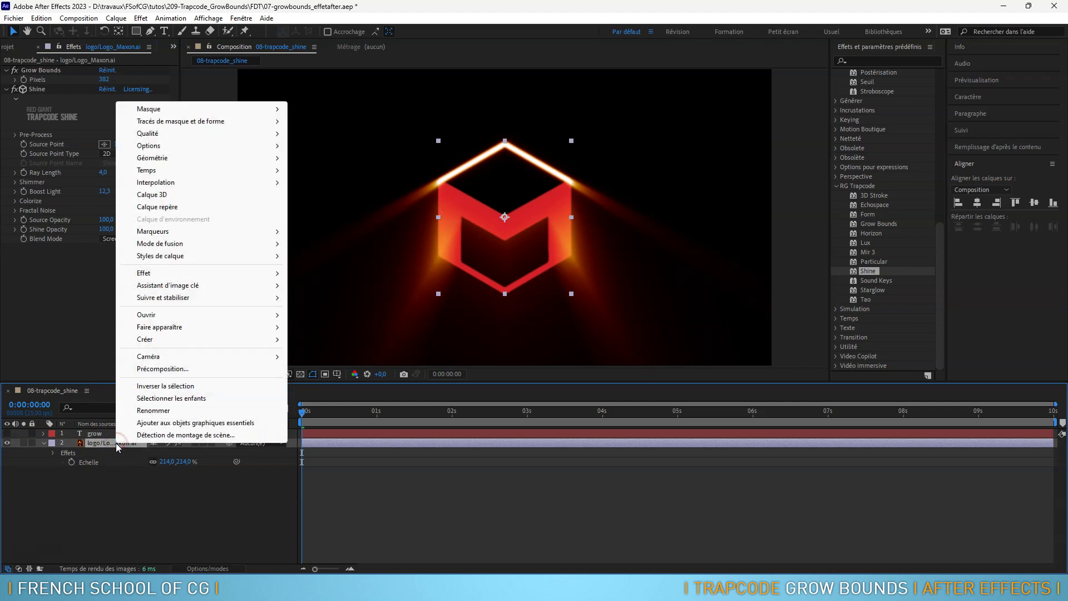
mouse_move(170, 343)
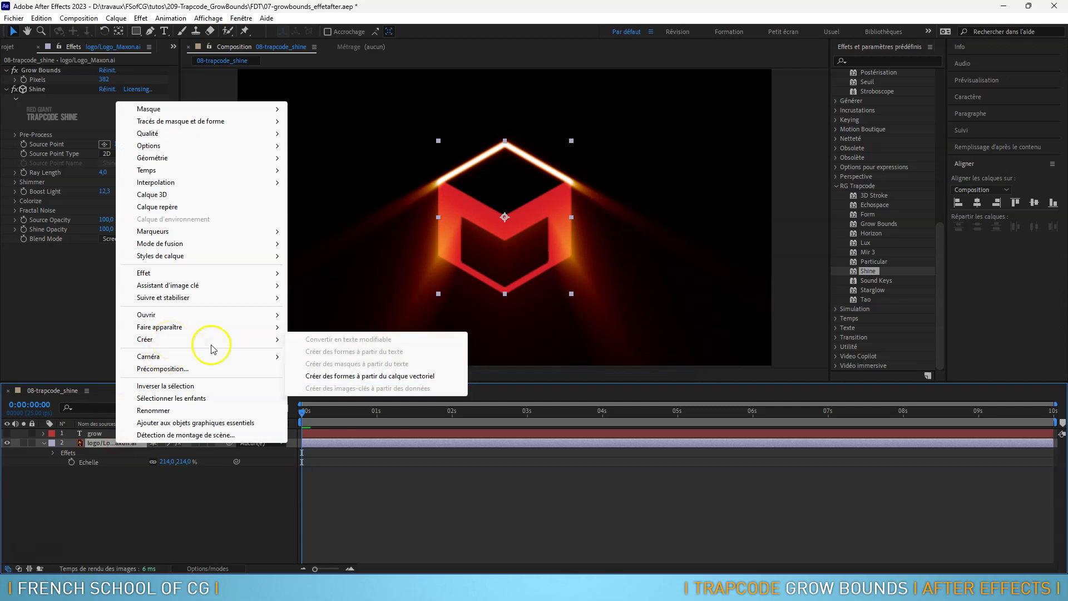
click(369, 376)
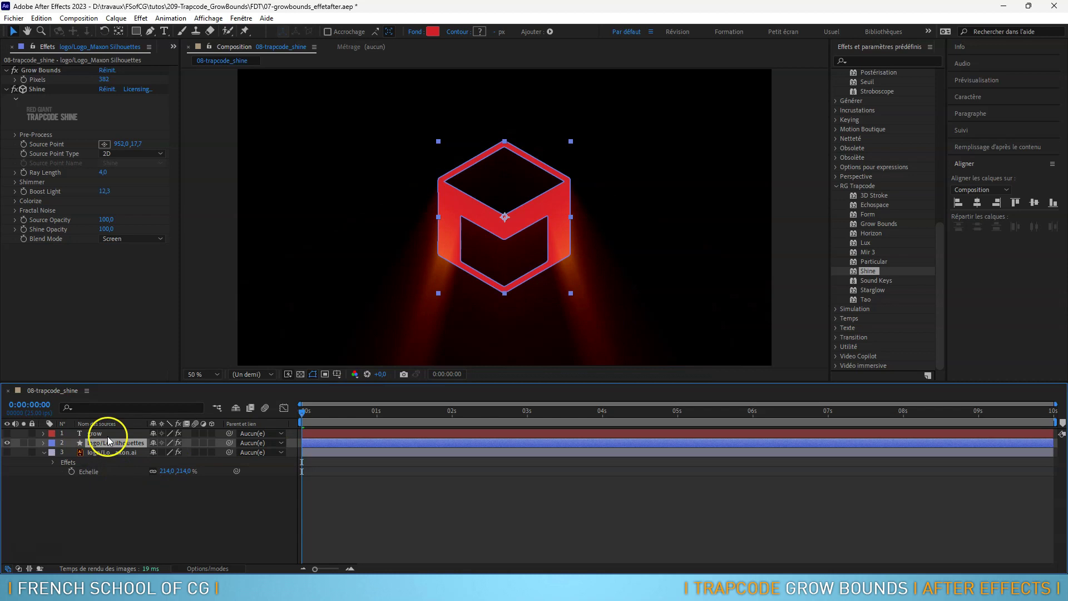
click(111, 450)
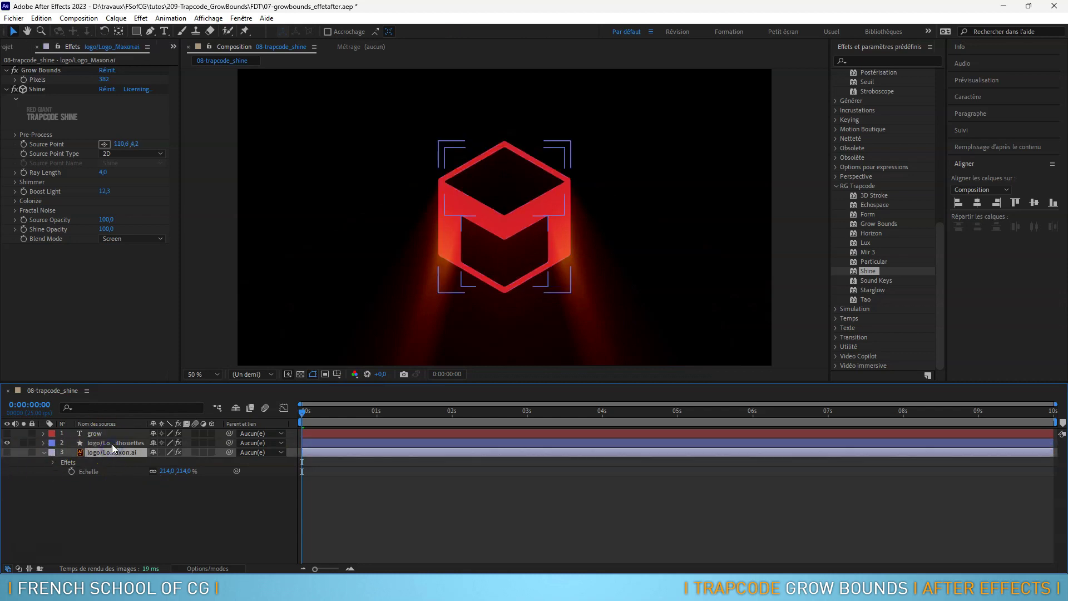
click(112, 443)
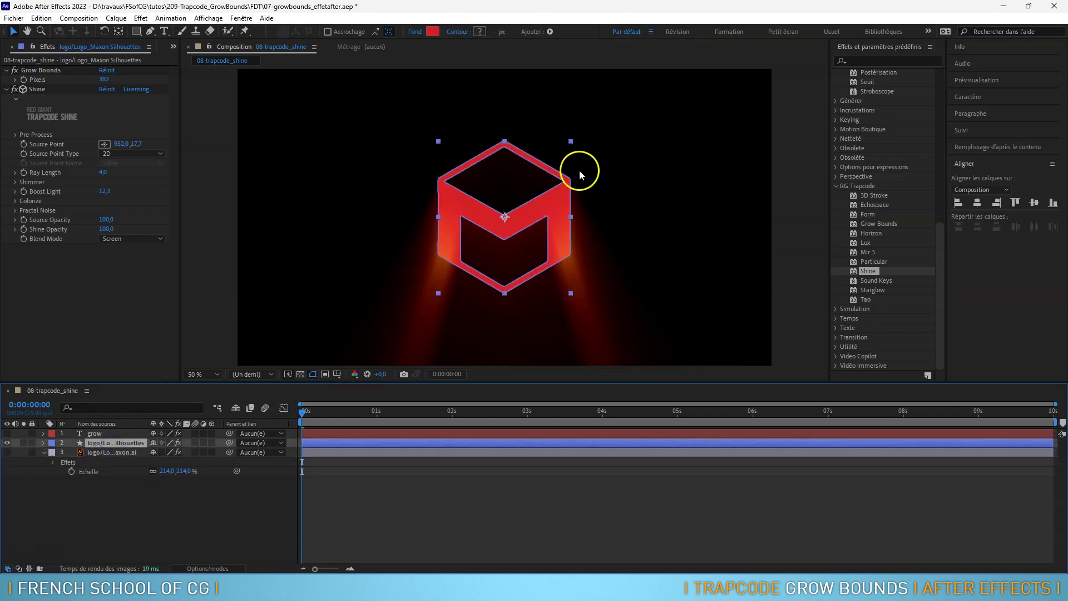
Place Shine's Source Point on the shape logo's upper-left edge at about 844, 342.
click(105, 144)
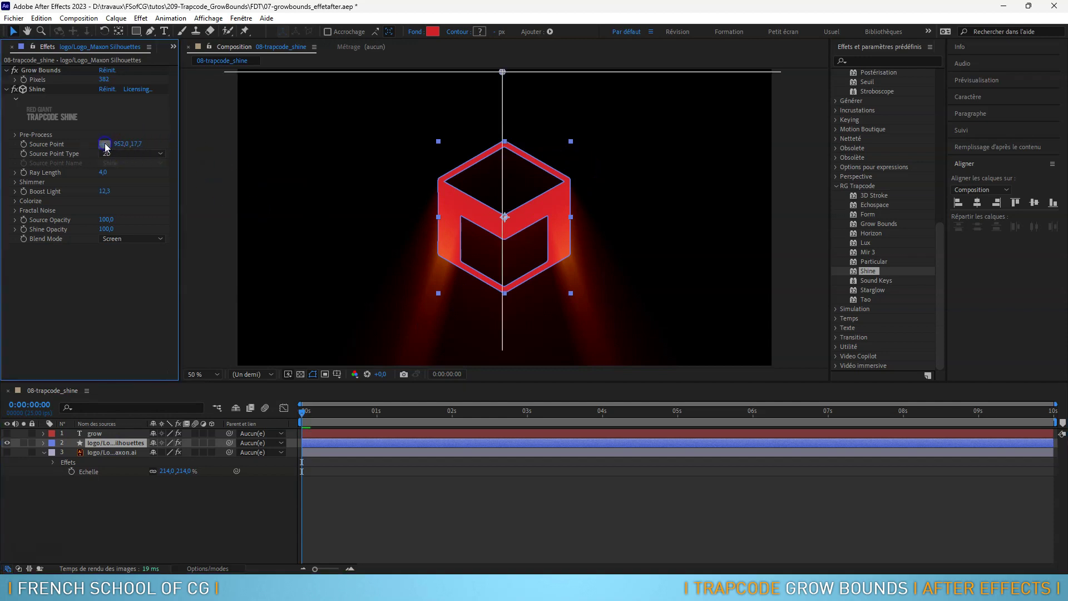
click(476, 210)
drag(468, 211, 471, 163)
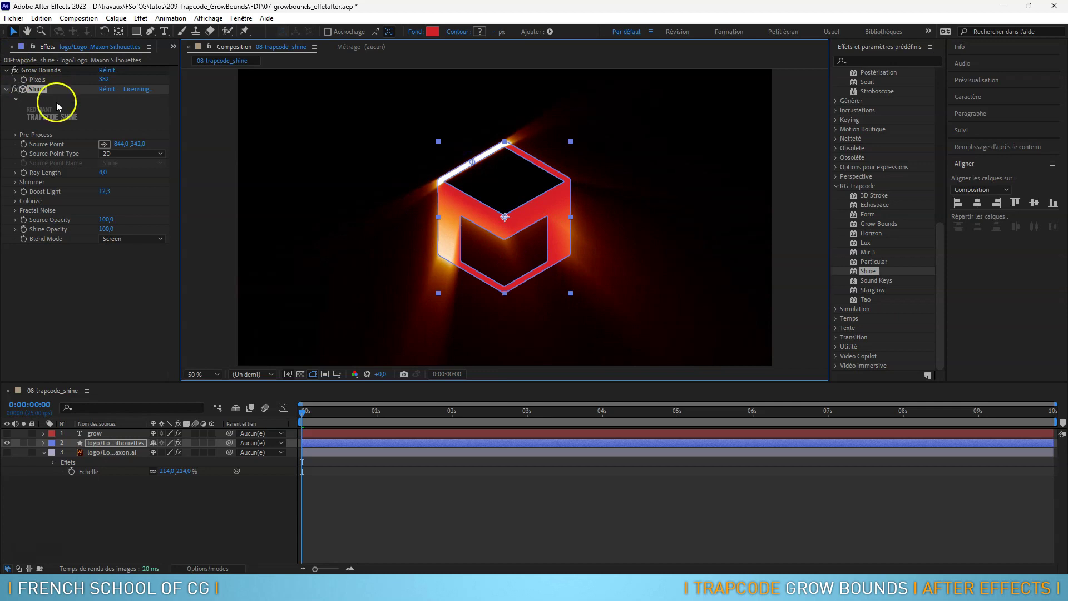
Delete the Grow Bounds effect from the logo shape layer, select its Shine effect, and dismiss the error dialog.
click(24, 88)
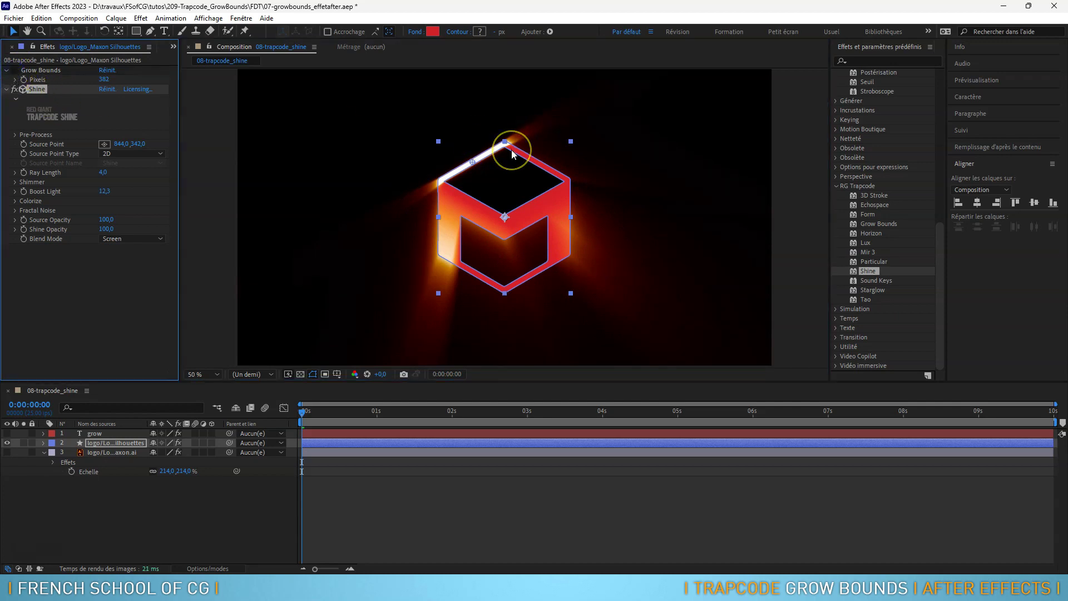
click(32, 69)
key(Delete)
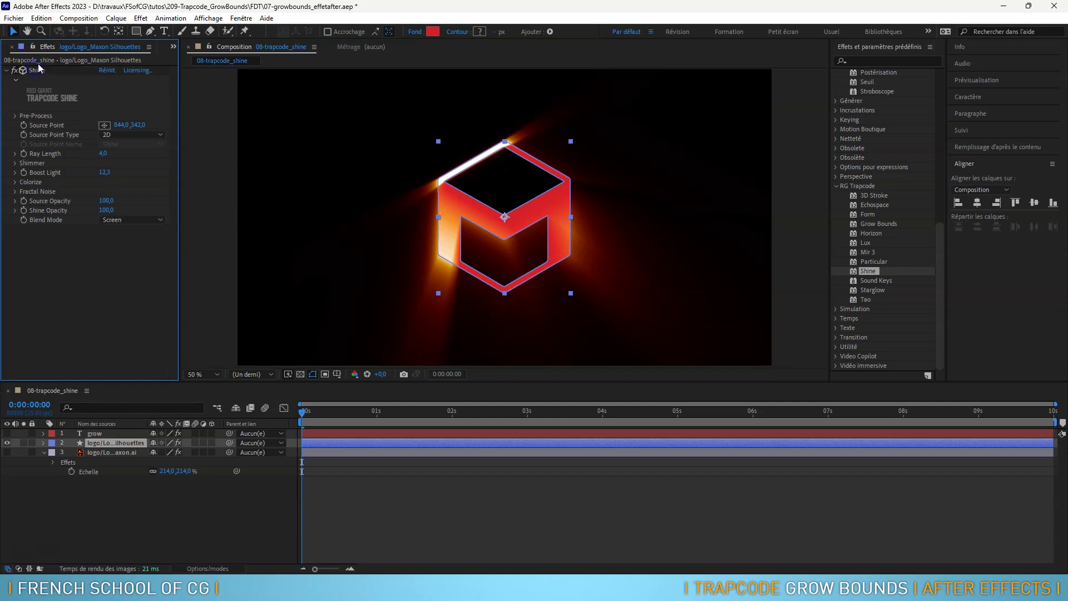
click(44, 74)
click(527, 215)
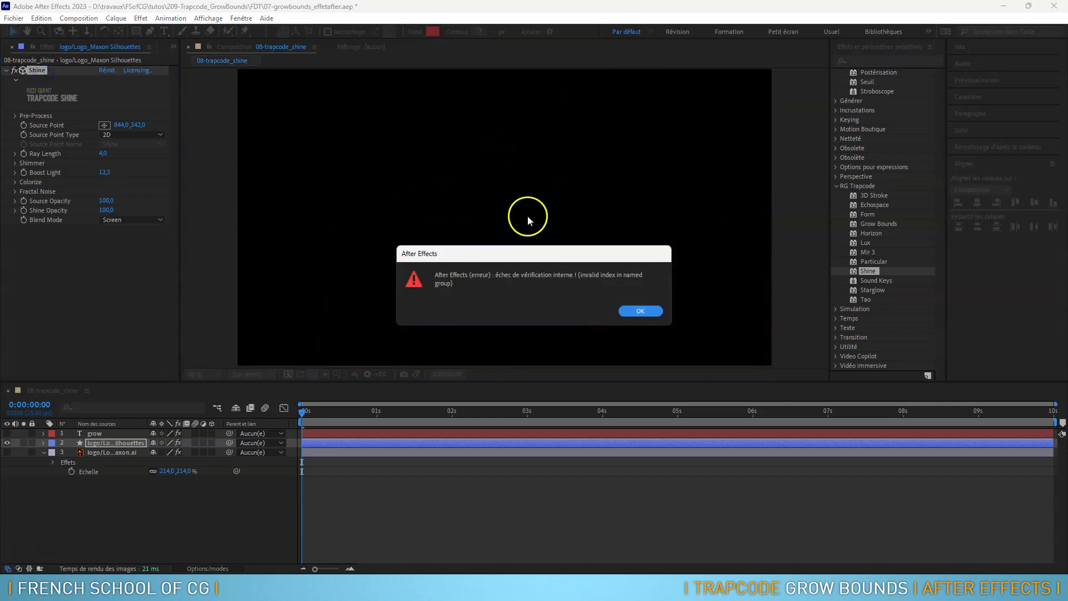
click(642, 311)
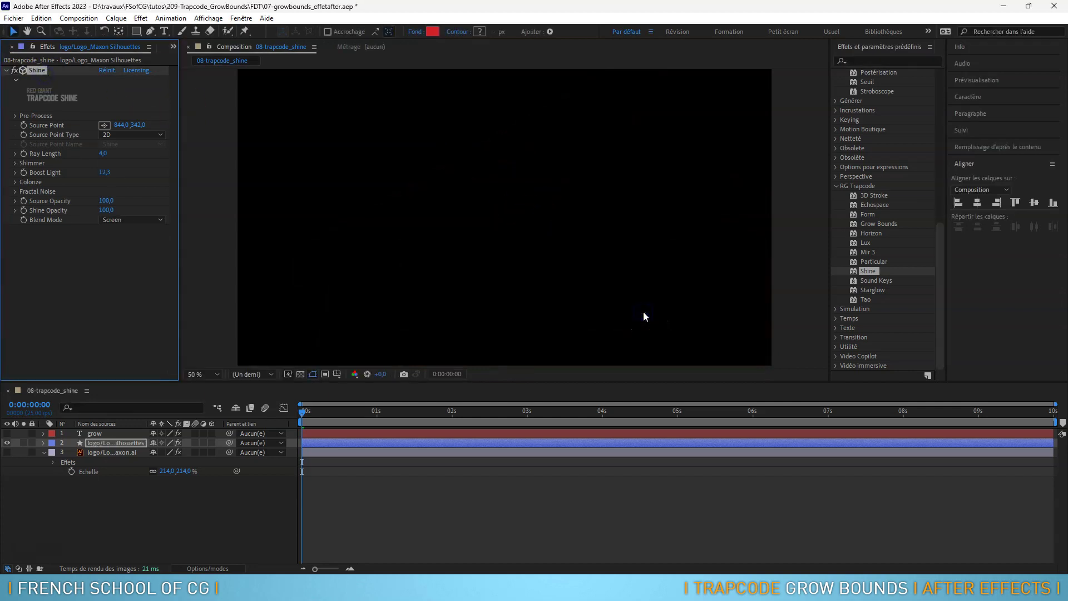
Move the current time to 0:00:01:21 and dismiss the error dialogs.
drag(486, 410, 441, 412)
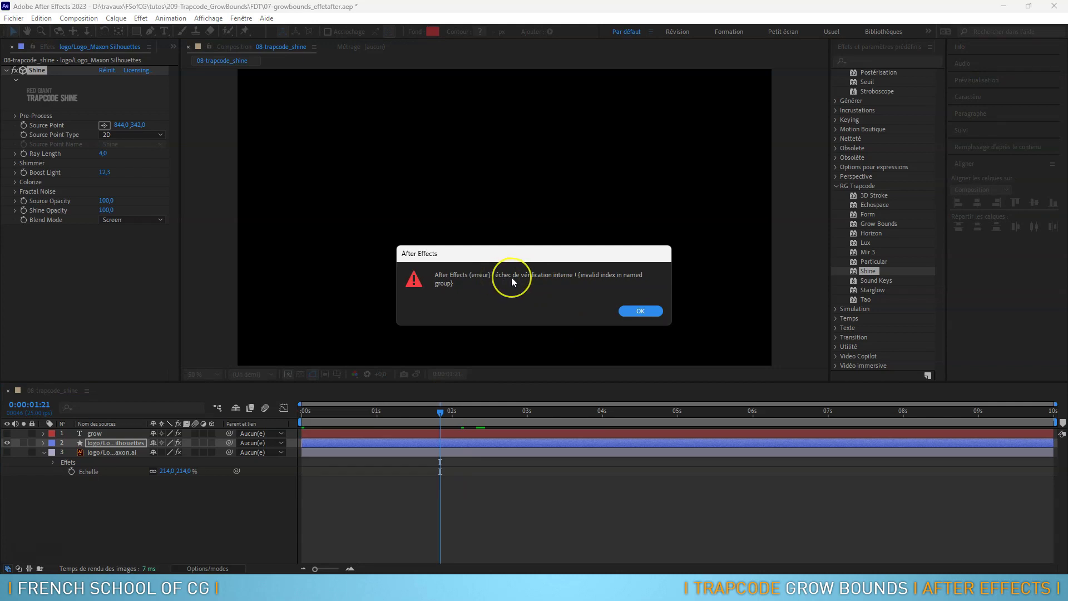
click(641, 310)
click(644, 307)
click(640, 308)
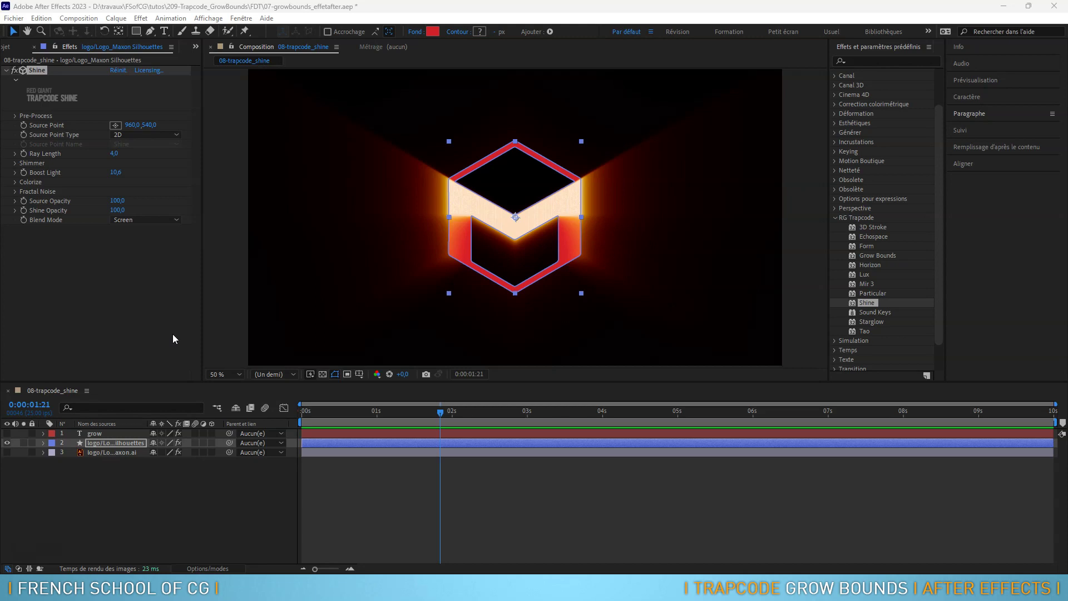
Delete Shine from the logo shape layer, and add Grow Bounds followed by a fresh Shine effect.
click(6, 59)
key(Delete)
drag(886, 255, 129, 175)
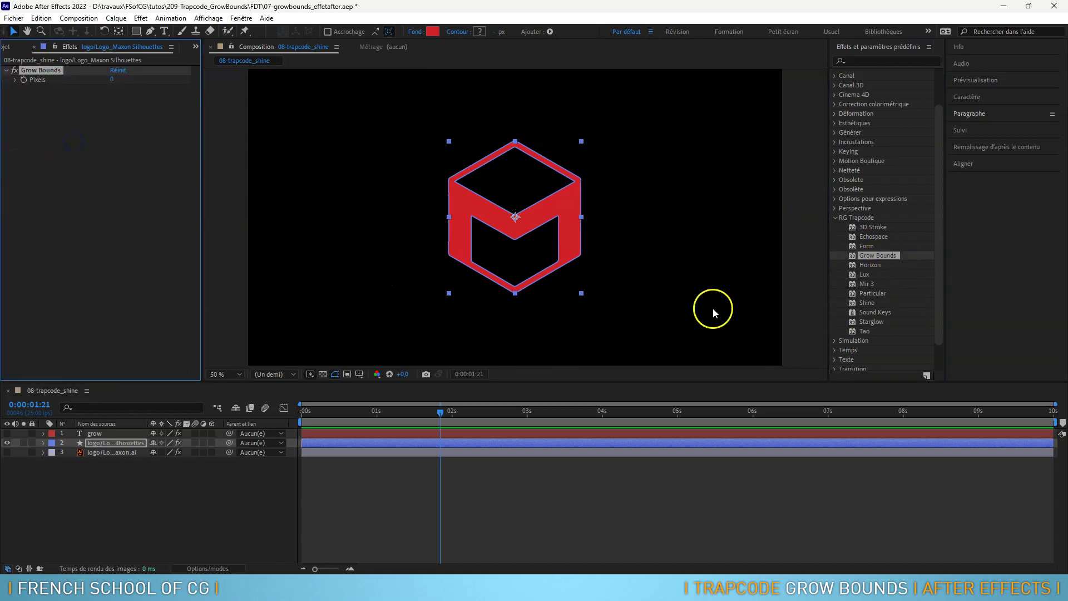
drag(875, 309, 94, 173)
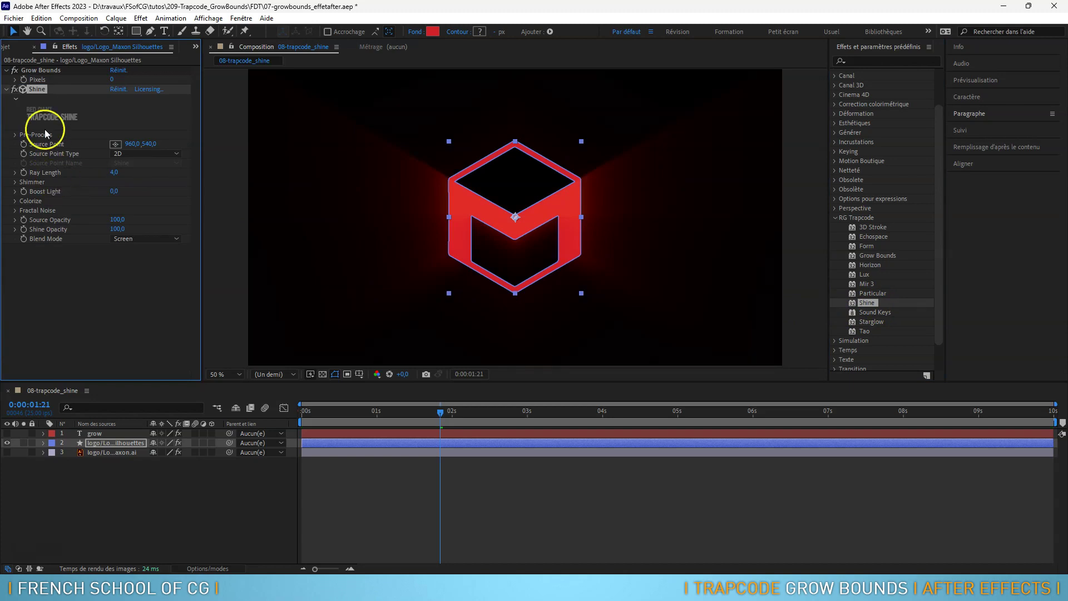
Remove the Shine and Grow Bounds effects from the logo shape layer.
key(Delete)
click(36, 70)
key(Delete)
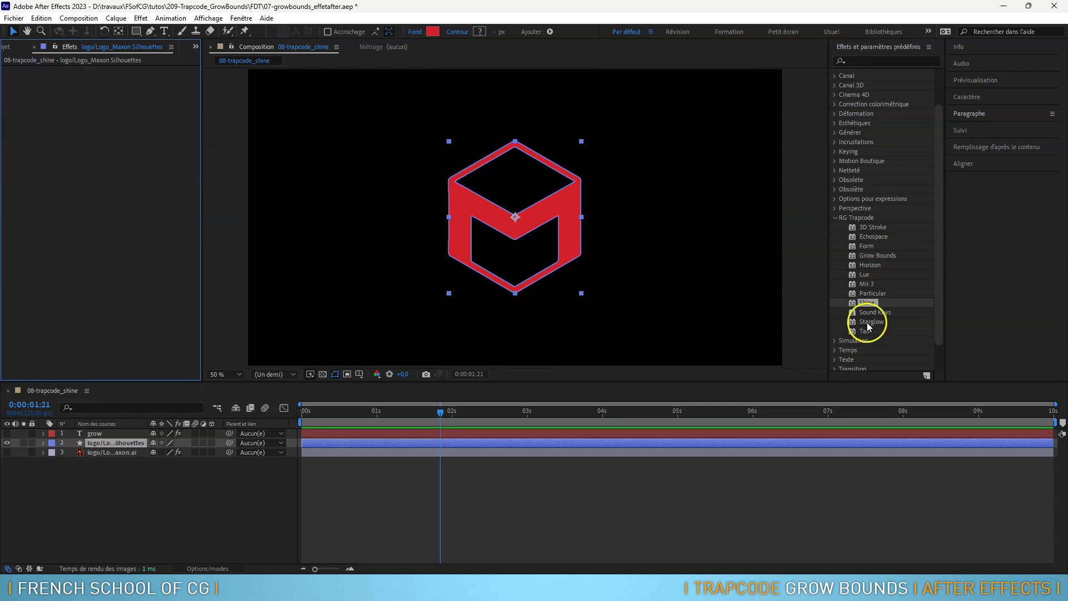
Apply Shine to the logo shape layer with Boost Light 15.7 and its Source Point on the logo's top corner at 960, 280.
drag(866, 303, 201, 172)
click(116, 125)
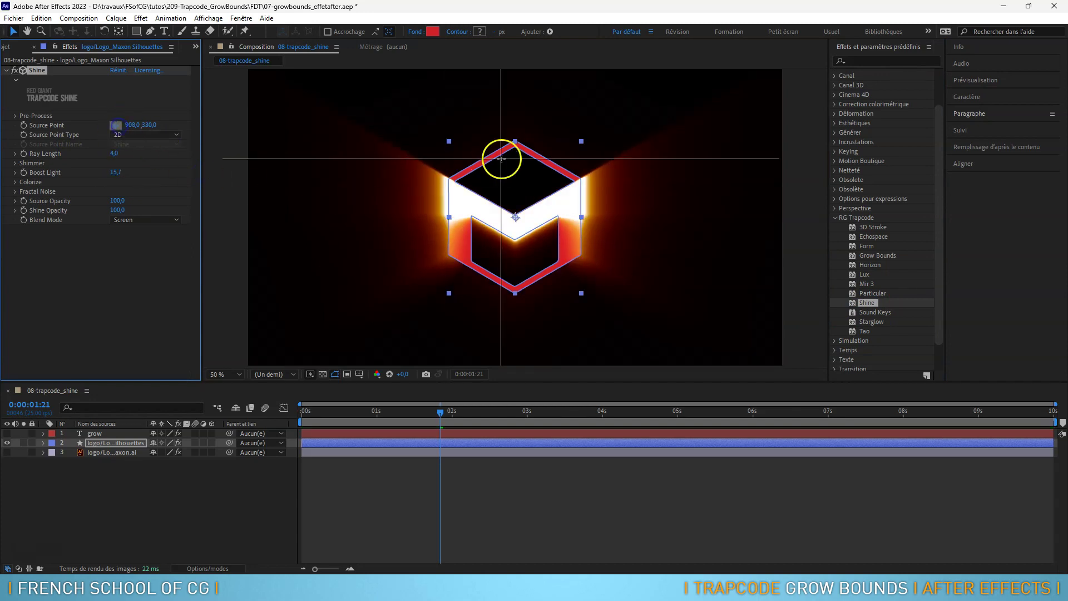
click(515, 147)
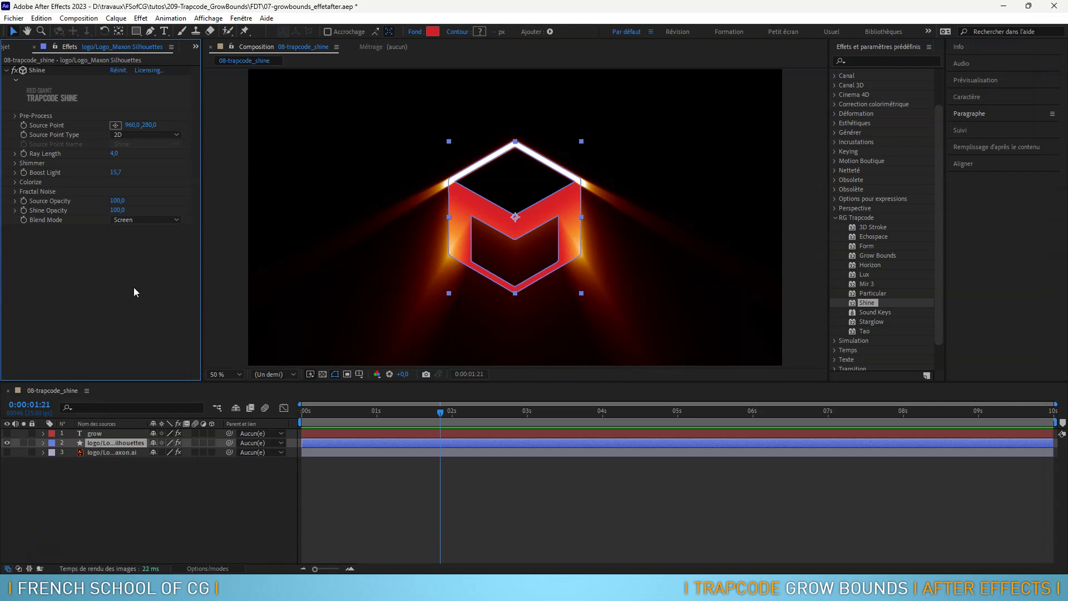
Replace the Shine effect on the logo shape layer with Trapcode Starglow.
click(871, 321)
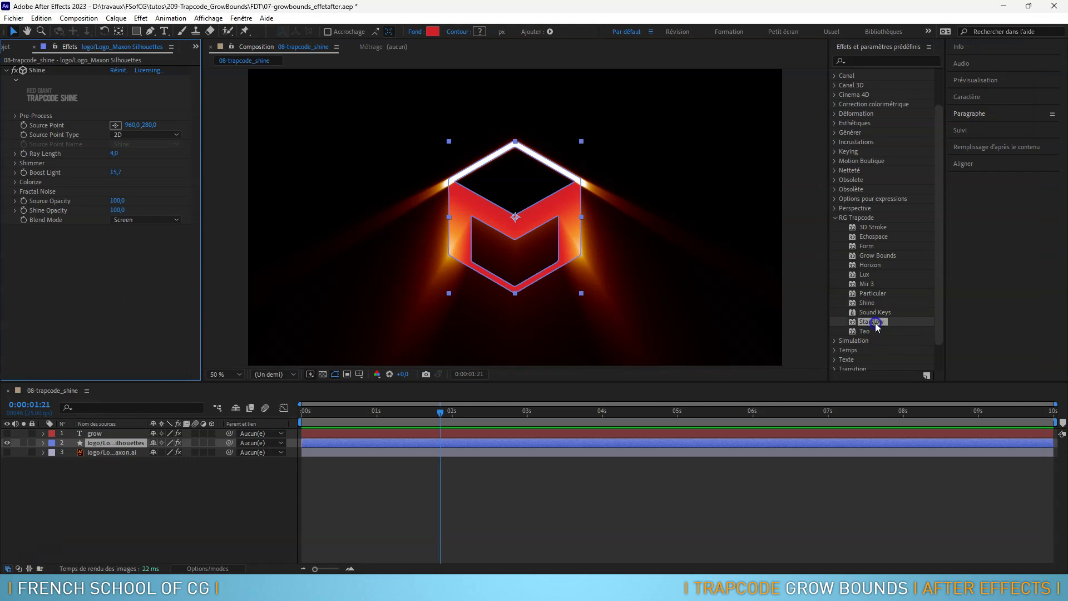
click(34, 71)
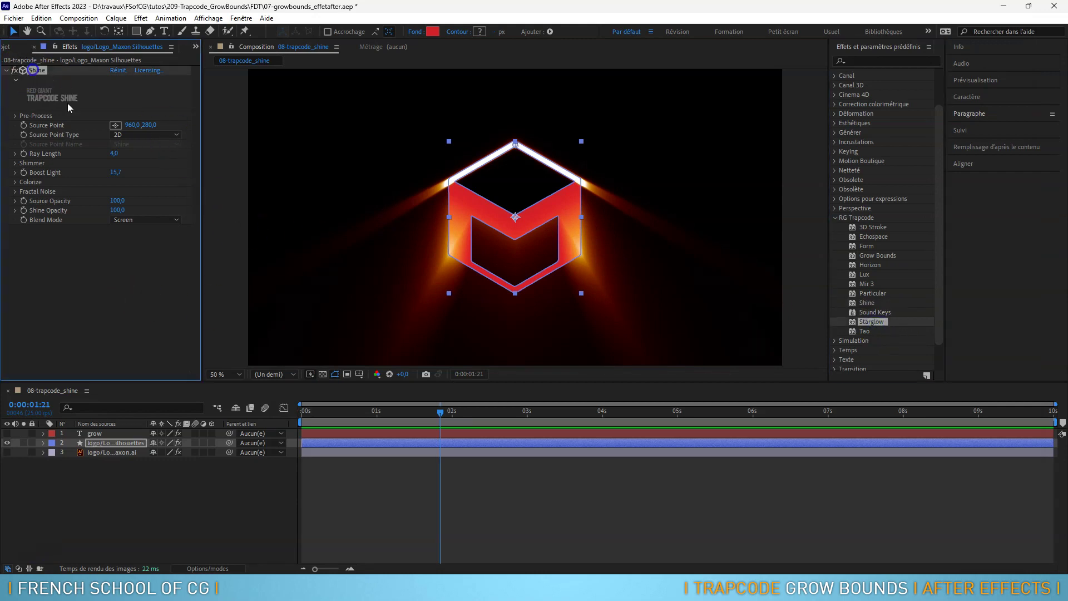
key(Delete)
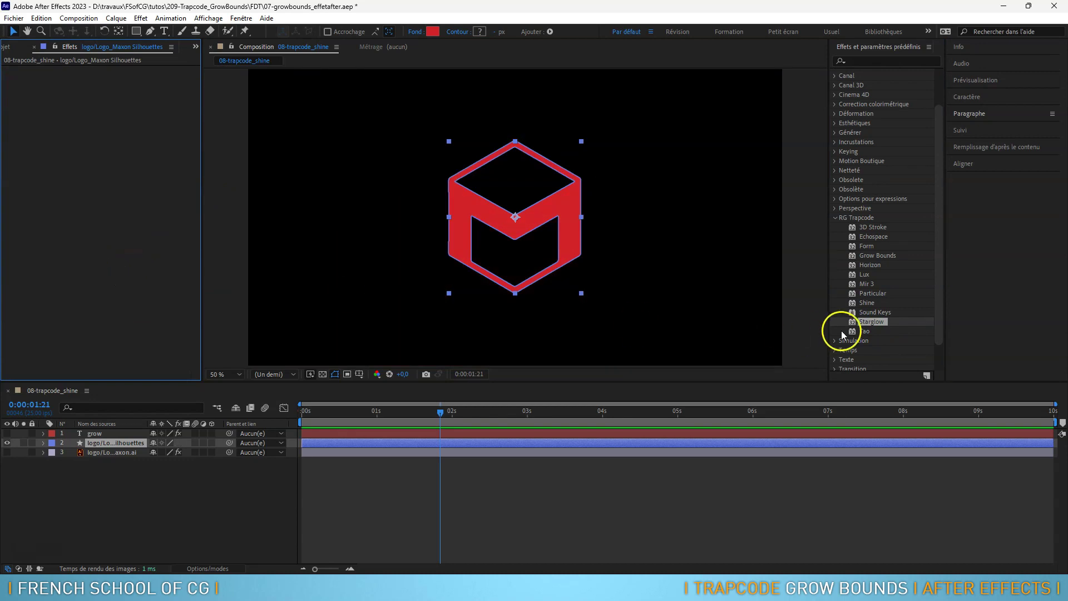
drag(871, 322, 573, 229)
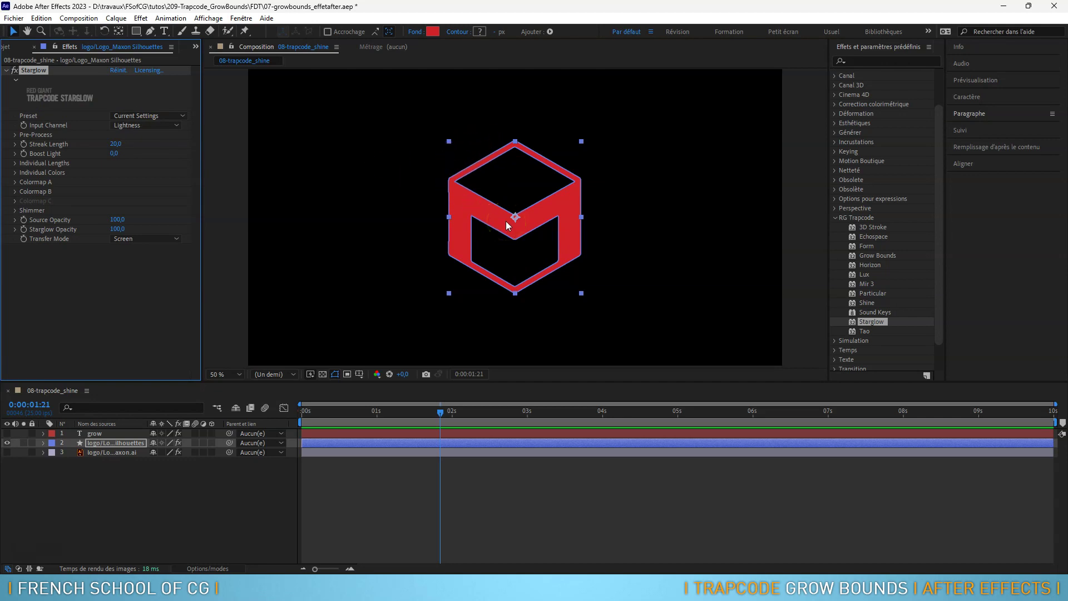
Set the logo shape layer's Starglow Input Channel to Alpha and its Streak Length to 50.
click(161, 126)
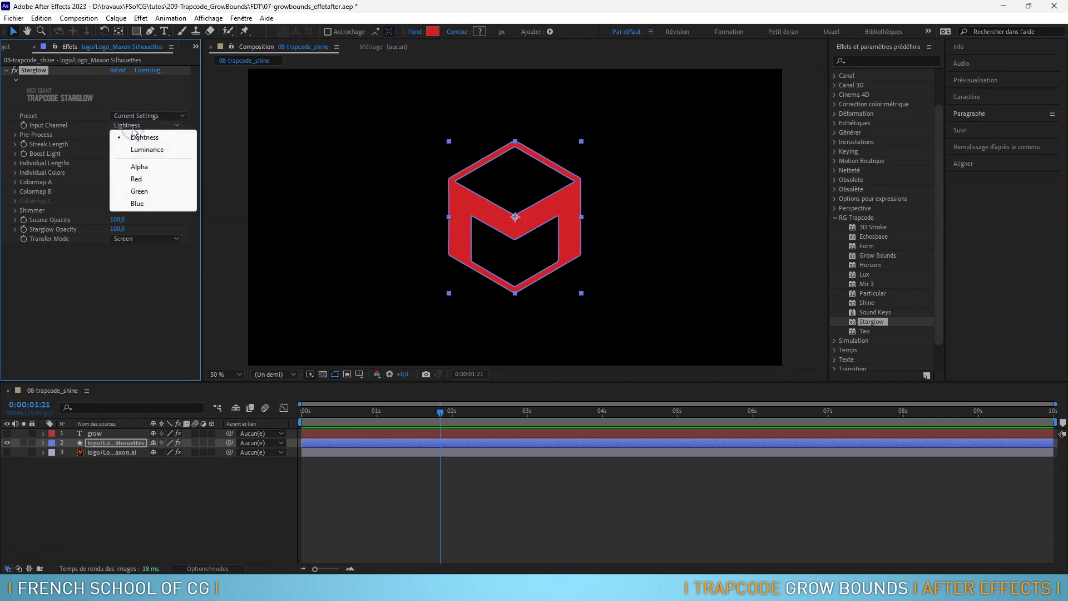
click(142, 150)
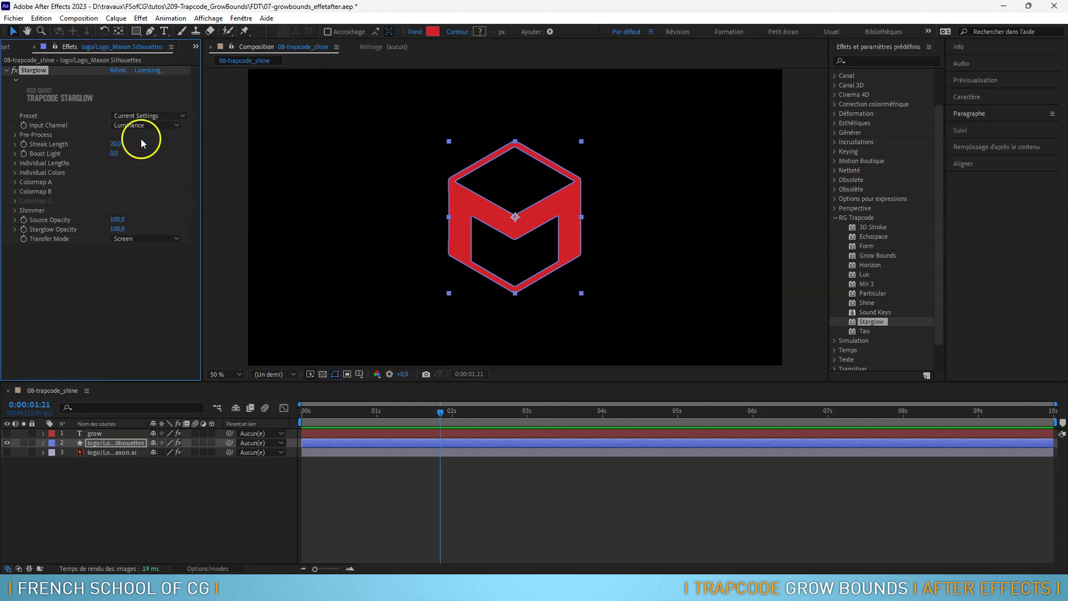
click(140, 125)
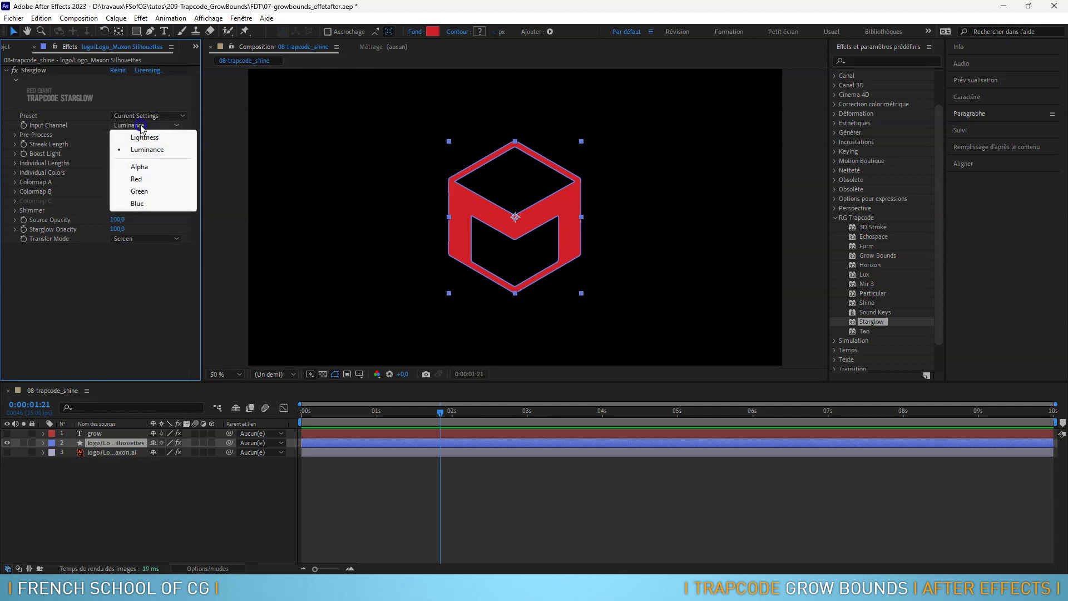
click(142, 167)
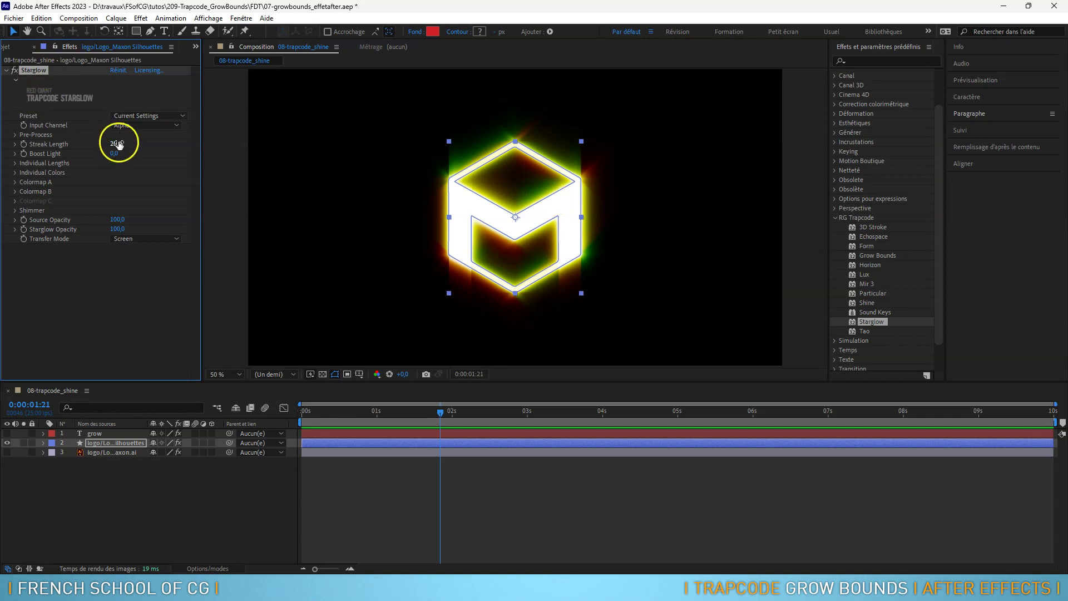
drag(119, 145, 136, 144)
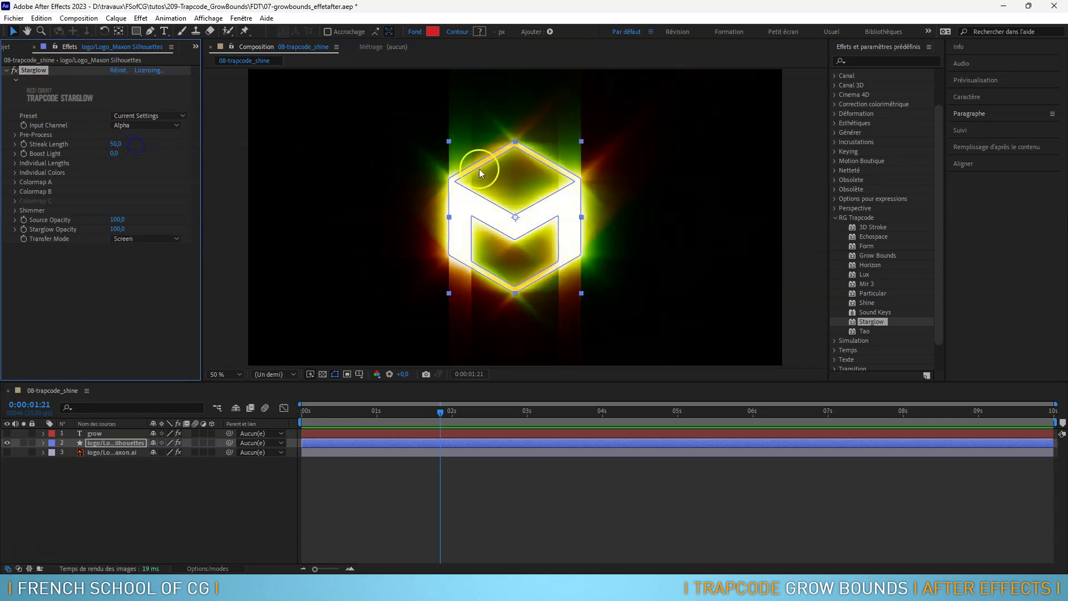
Hide the logo shape layer and make the grow text layer visible.
click(120, 443)
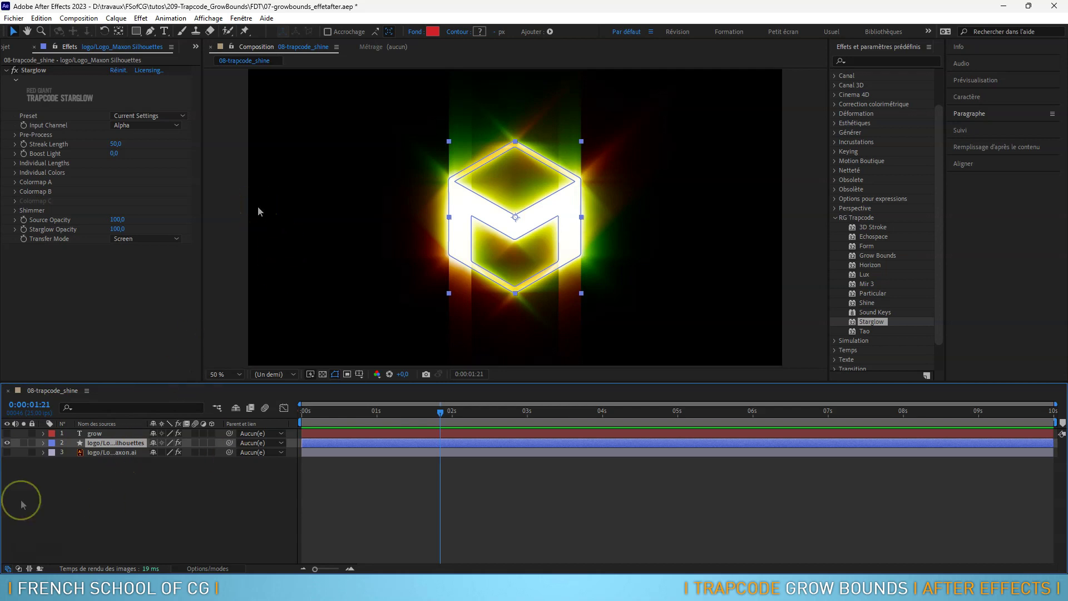
click(7, 442)
click(107, 433)
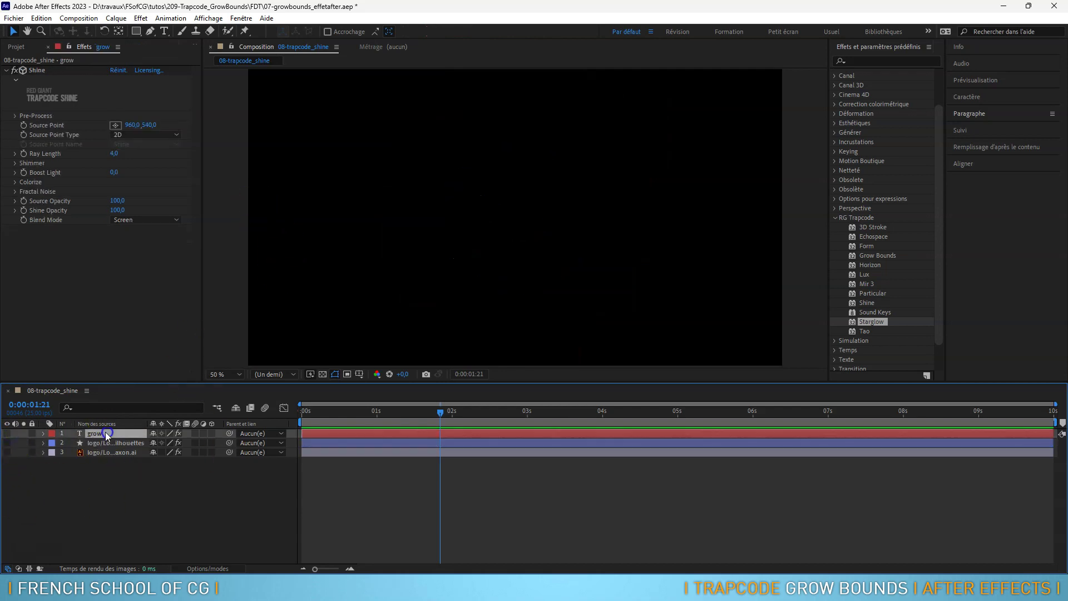
click(7, 434)
Replace Shine with Starglow on the grow text layer and set its Input Channel to Alpha.
click(37, 70)
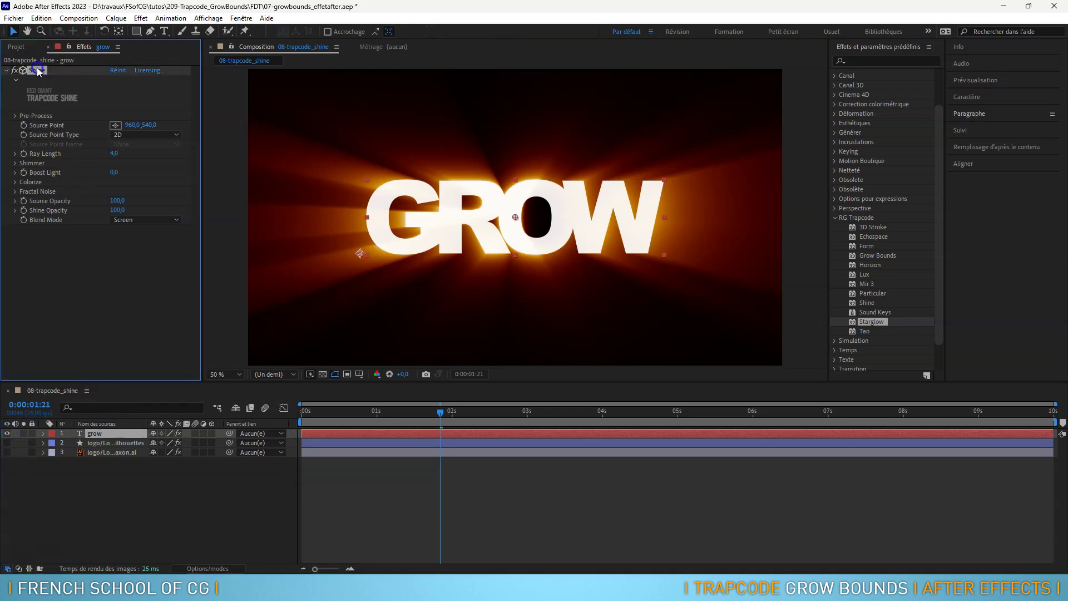
key(Delete)
drag(875, 325, 602, 229)
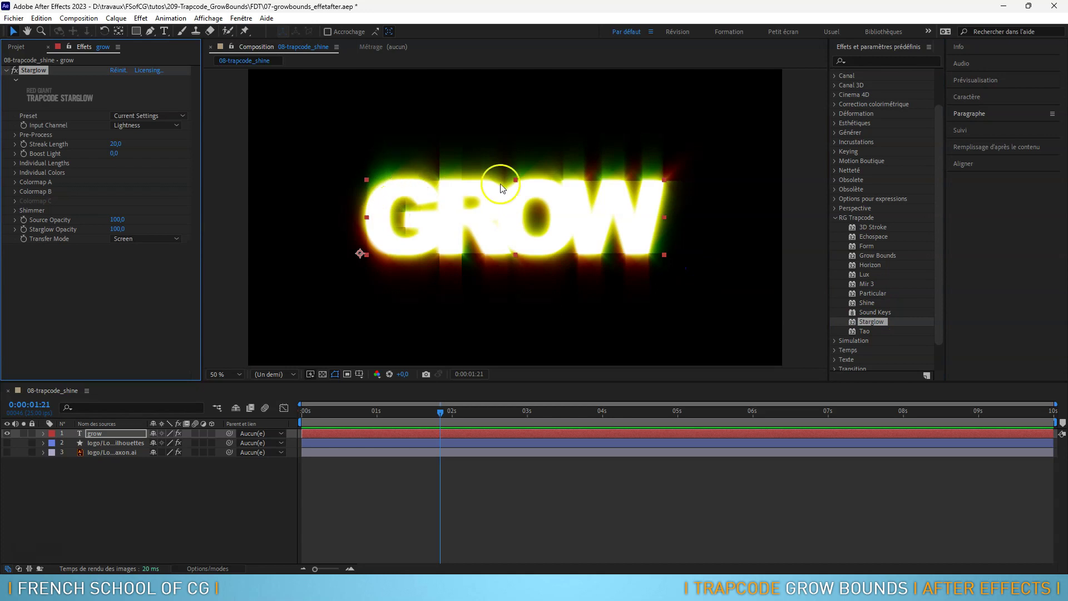
click(277, 138)
click(148, 125)
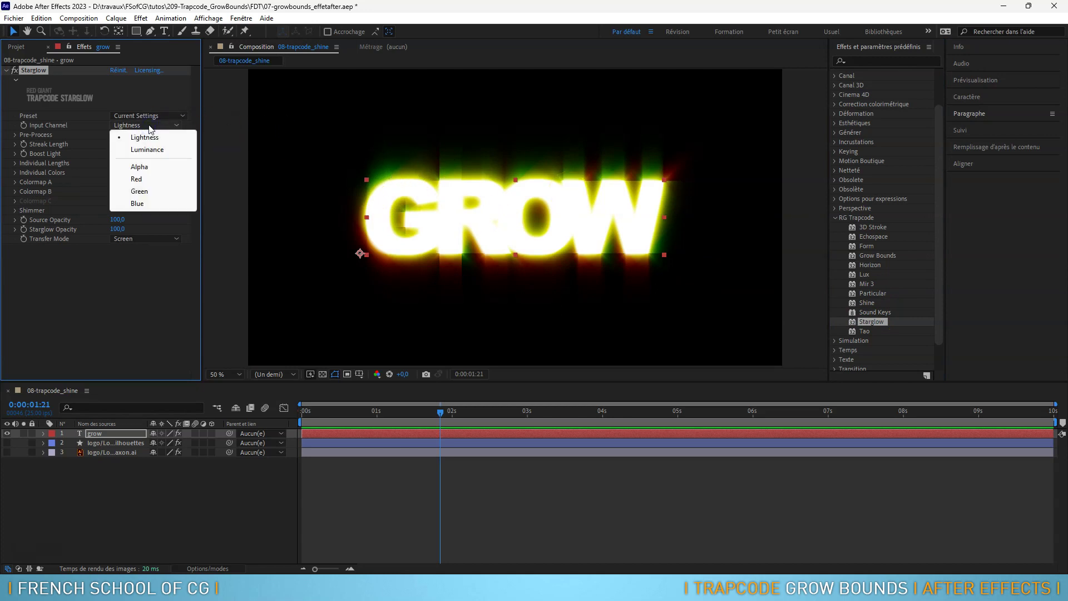
click(150, 168)
click(434, 197)
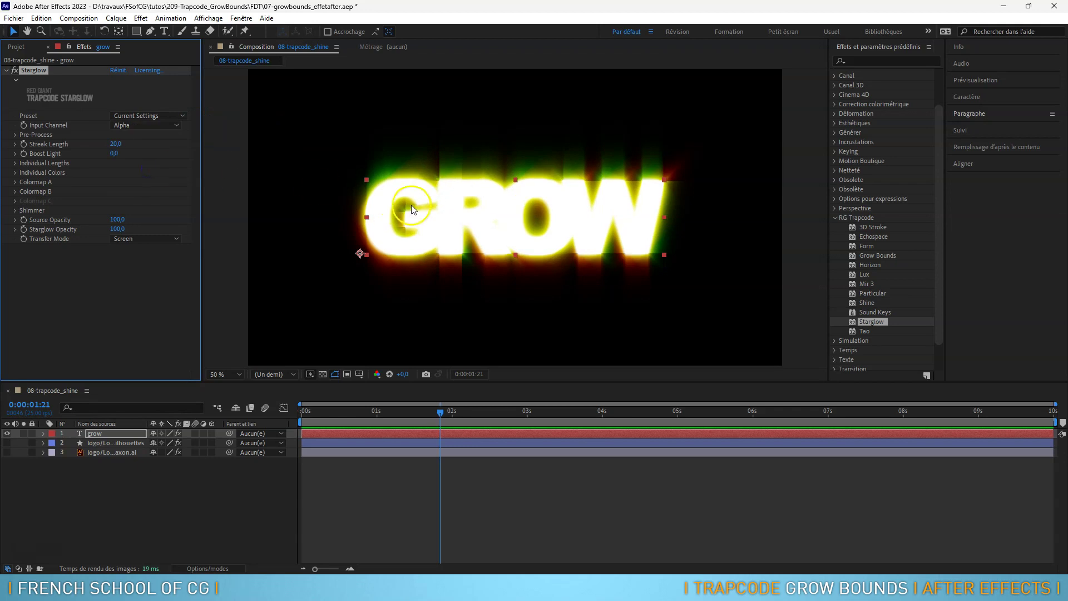
Hide the grow text layer, and select and show the Illustrator logo layer.
click(7, 433)
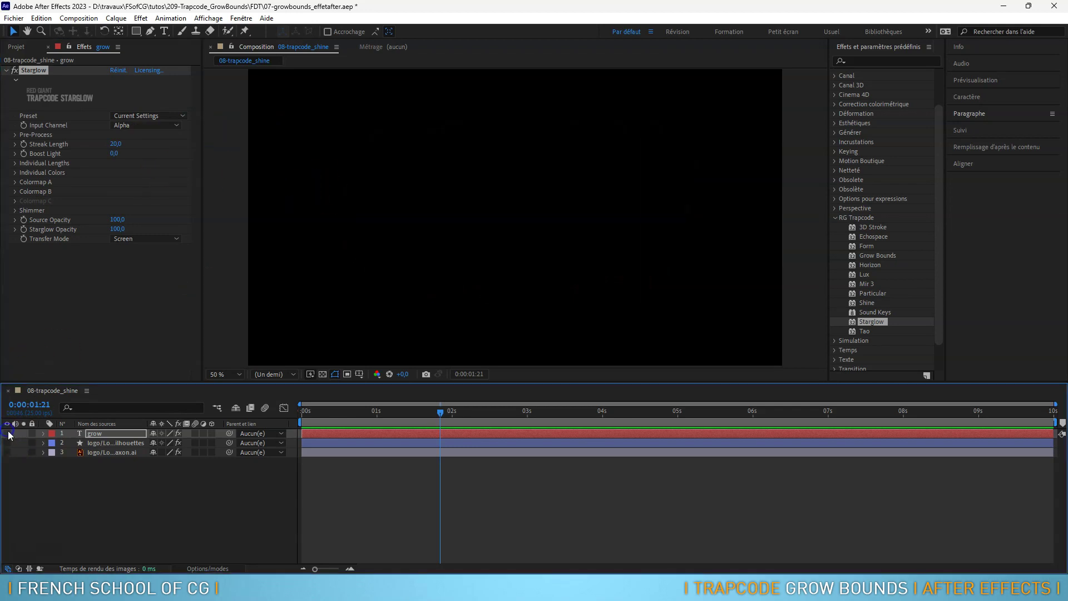
click(109, 451)
click(14, 453)
click(8, 452)
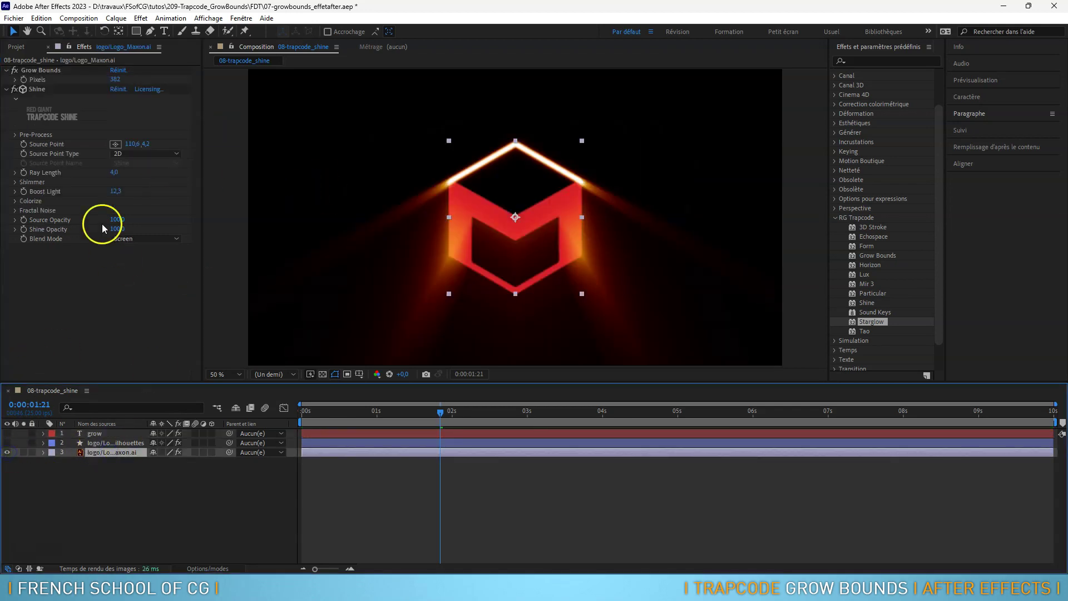
Delete the Grow Bounds and Shine effects from the Illustrator logo layer.
click(48, 70)
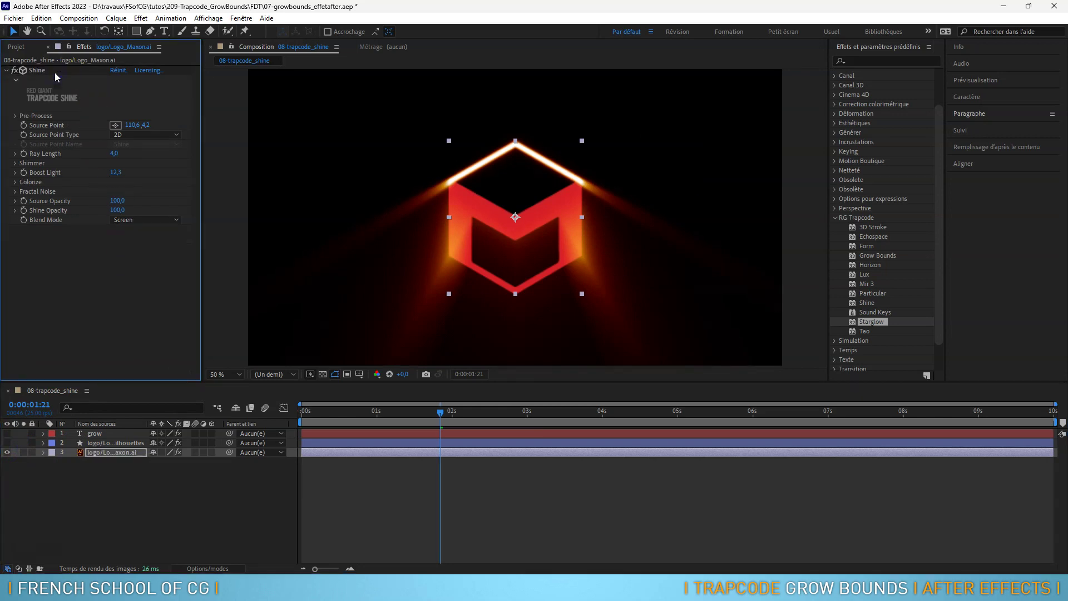
key(Delete)
click(44, 69)
key(Delete)
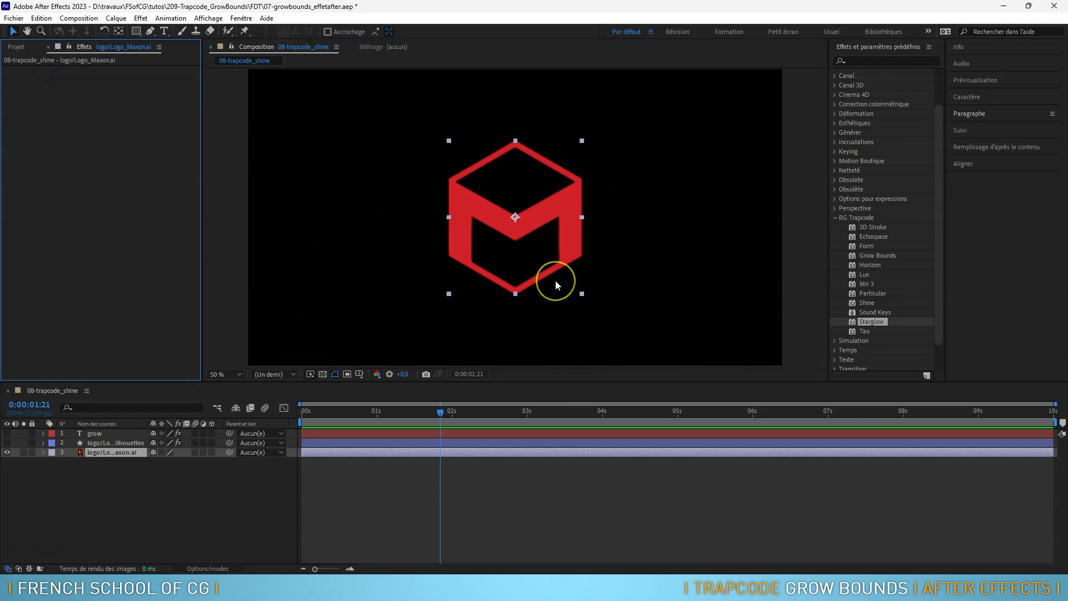
Set the preview resolution to Intégrale, and apply Starglow with Input Channel Alpha to the Illustrator logo layer.
click(282, 374)
click(275, 411)
drag(877, 323, 573, 217)
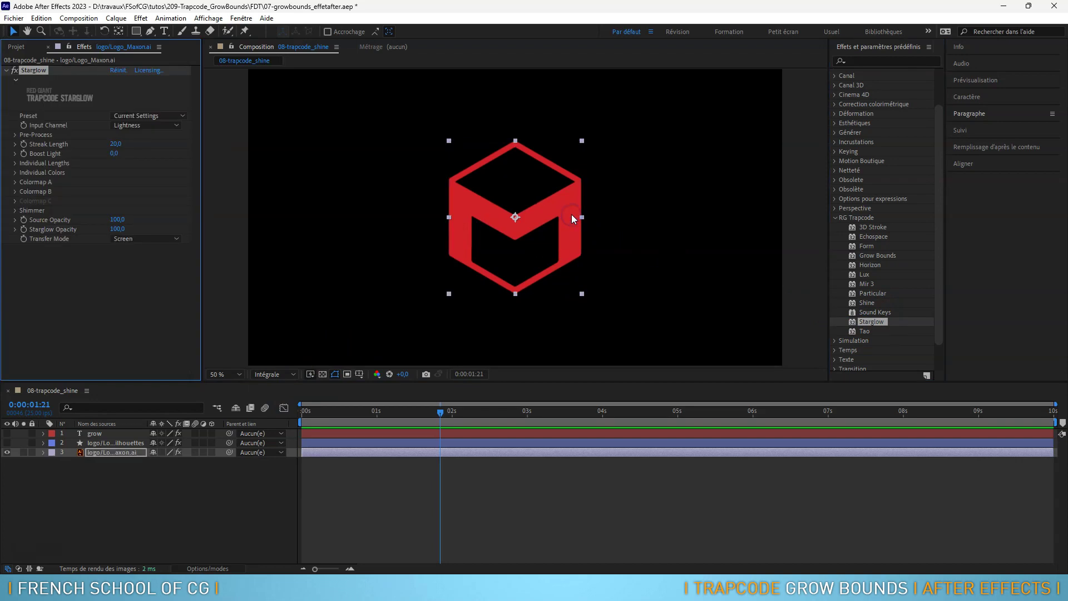
click(134, 125)
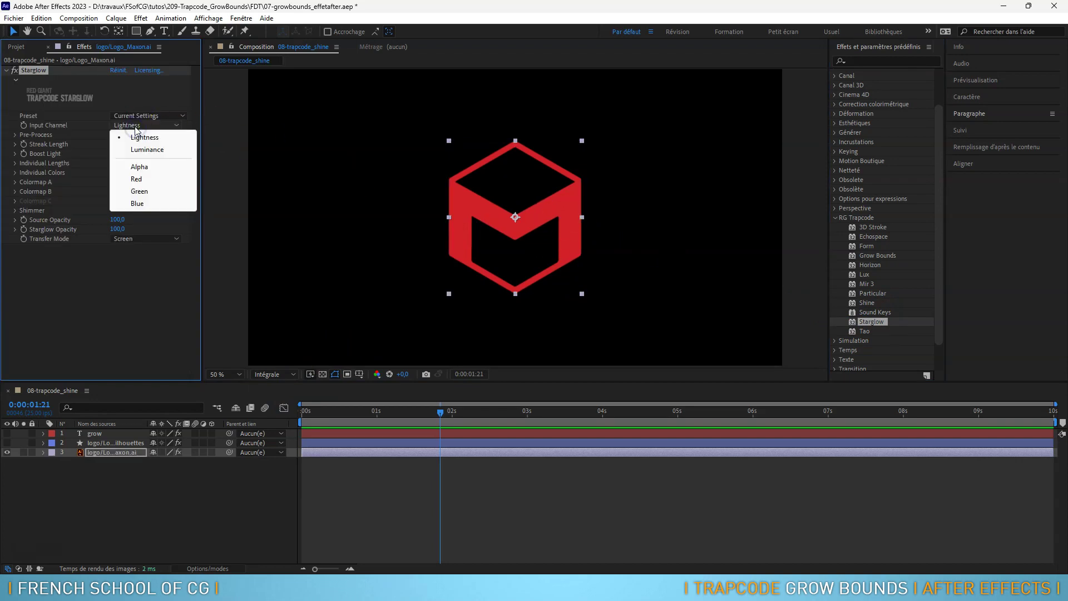
click(140, 167)
click(314, 224)
click(529, 222)
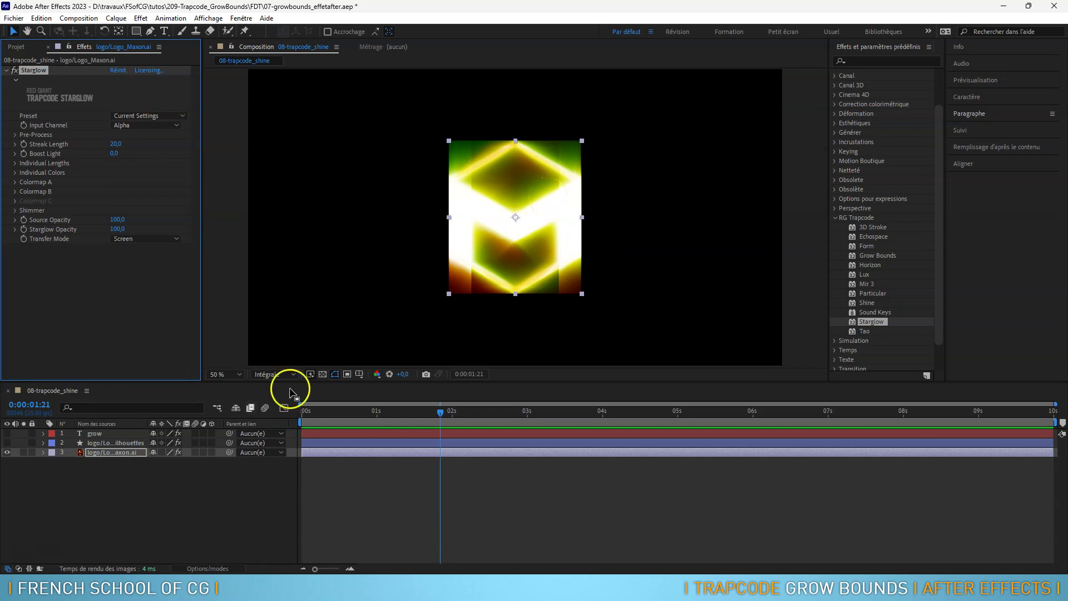
Add Grow Bounds above Starglow on the Illustrator logo layer and set its Pixels to 493.
click(120, 452)
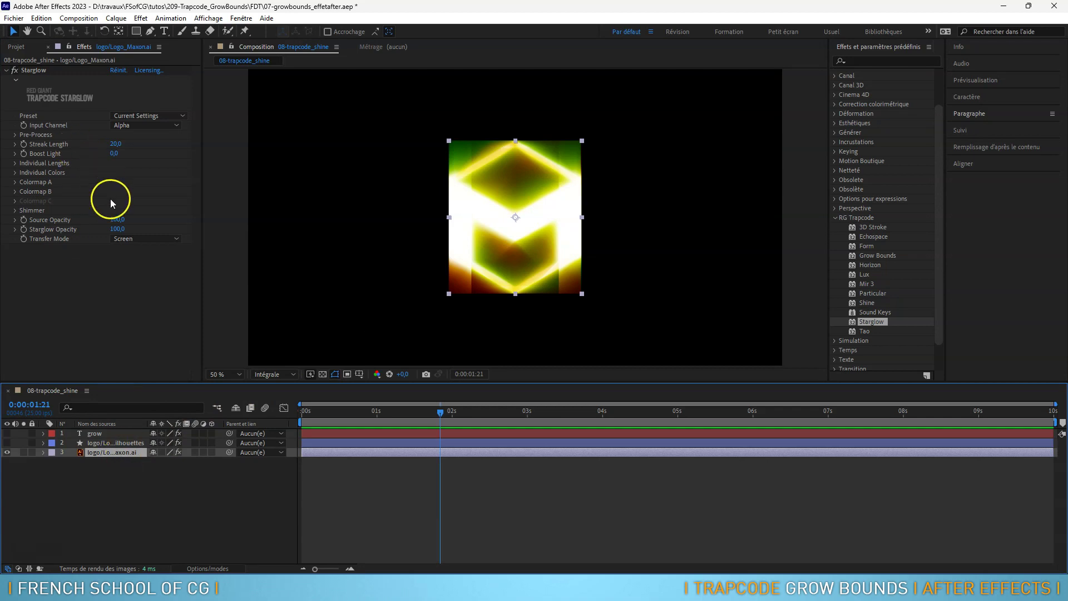
drag(876, 255, 418, 114)
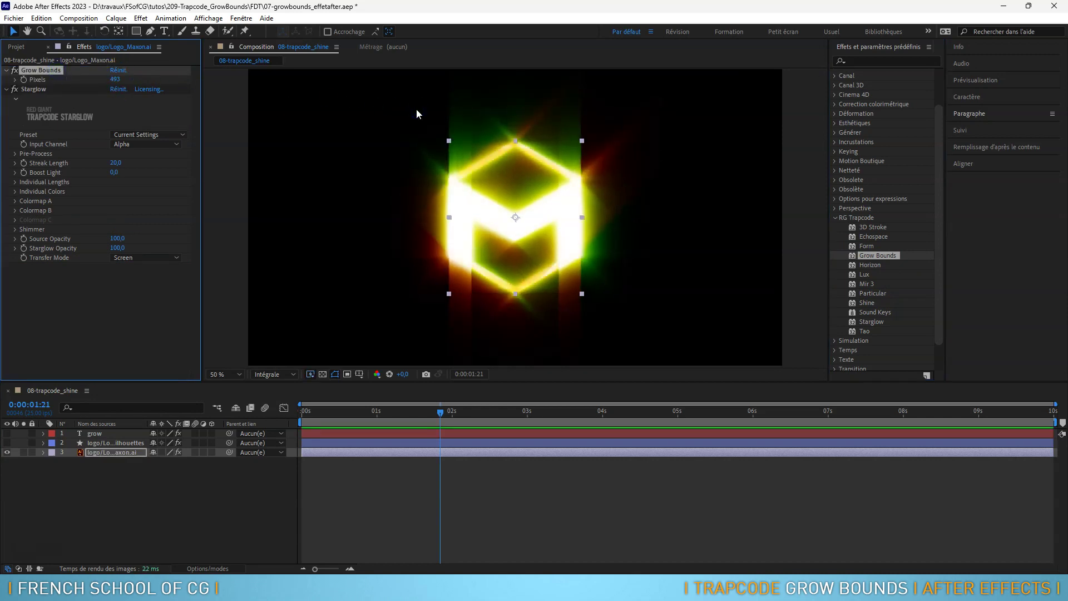
Compare the Starglow result on the grow text with the Illustrator logo by switching their visibility, ending on the logo.
click(19, 46)
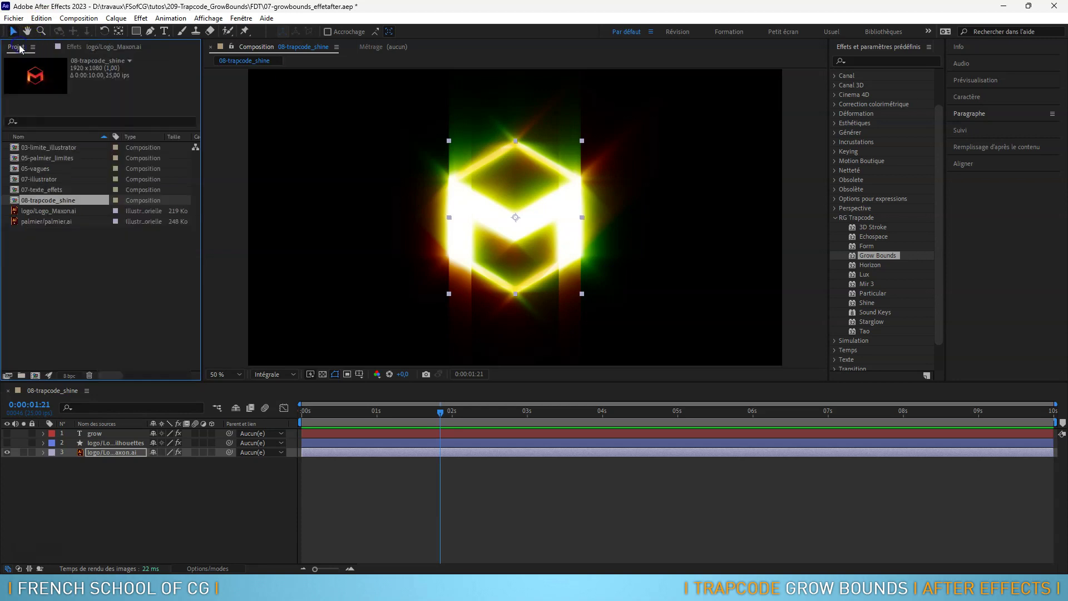
click(93, 433)
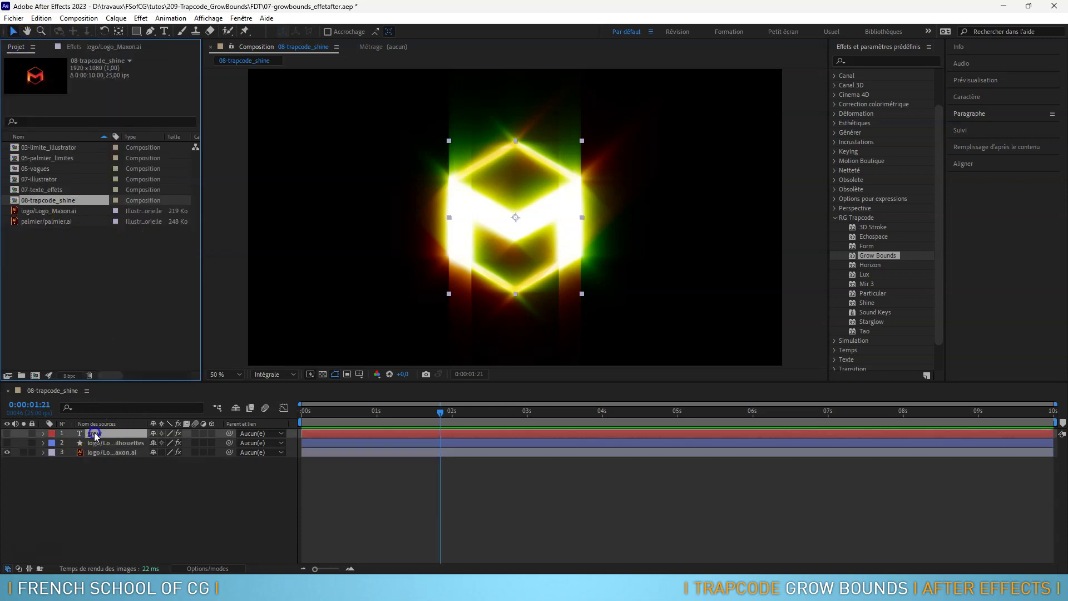
click(7, 452)
click(7, 433)
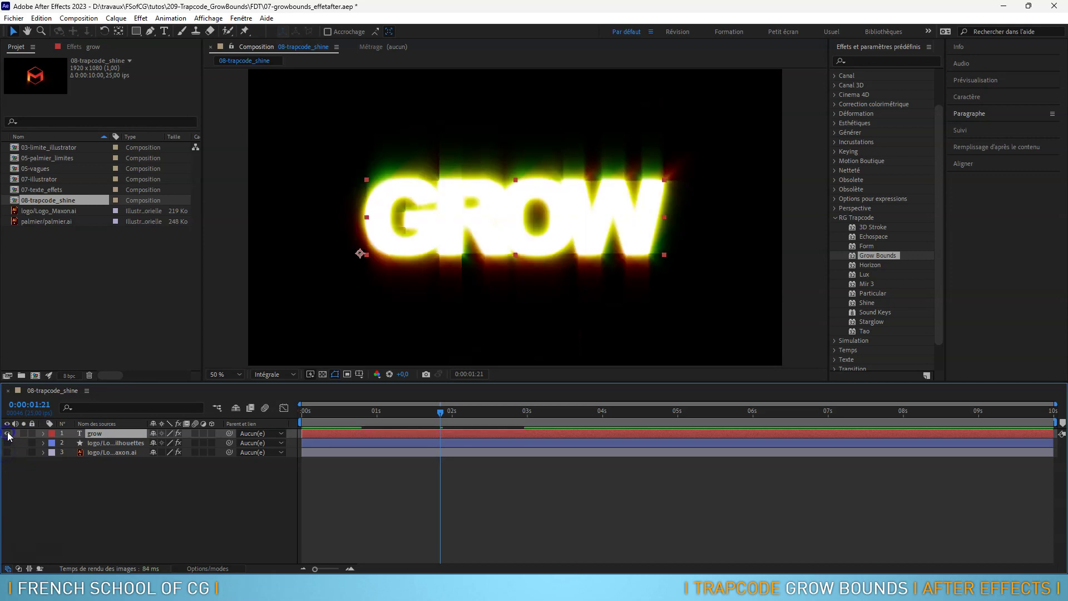
click(8, 433)
click(7, 452)
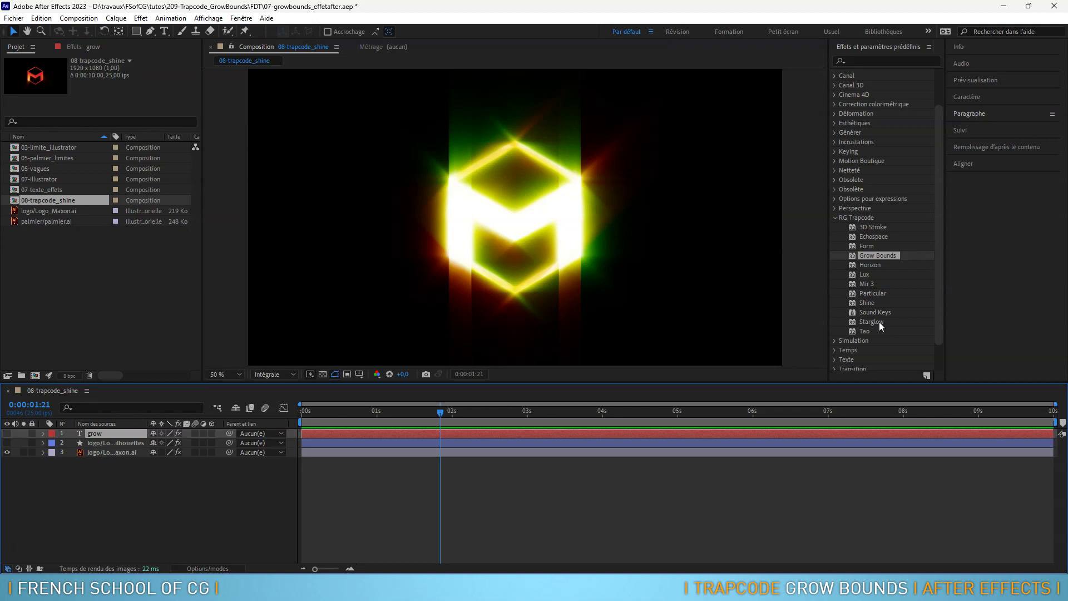
click(128, 442)
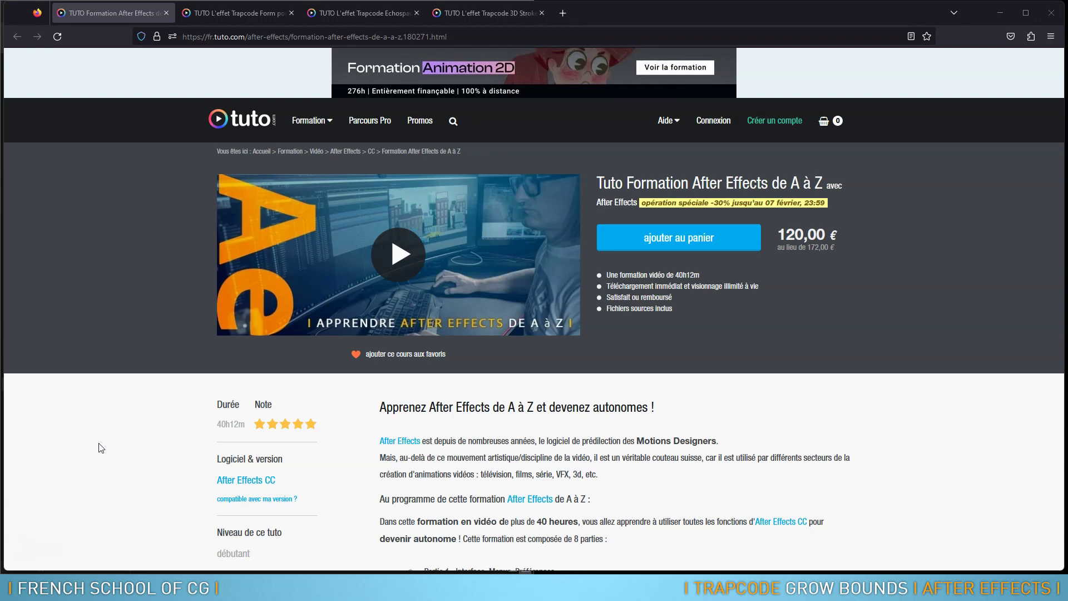
View the tuto.com course pages for Trapcode Form, Echospace and 3D Stroke in the browser.
click(228, 17)
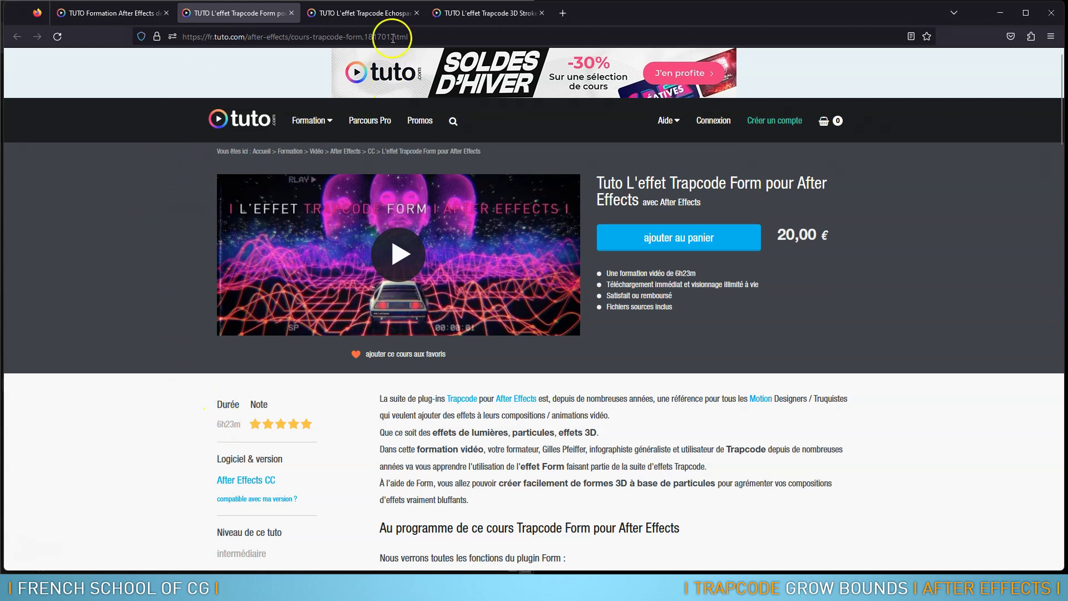
click(367, 13)
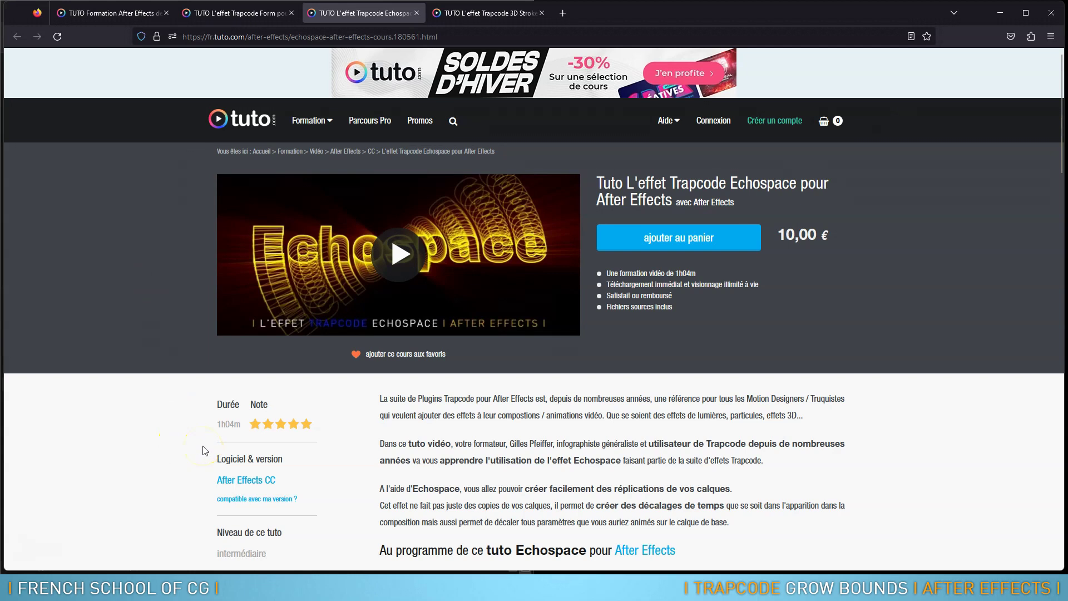
click(506, 16)
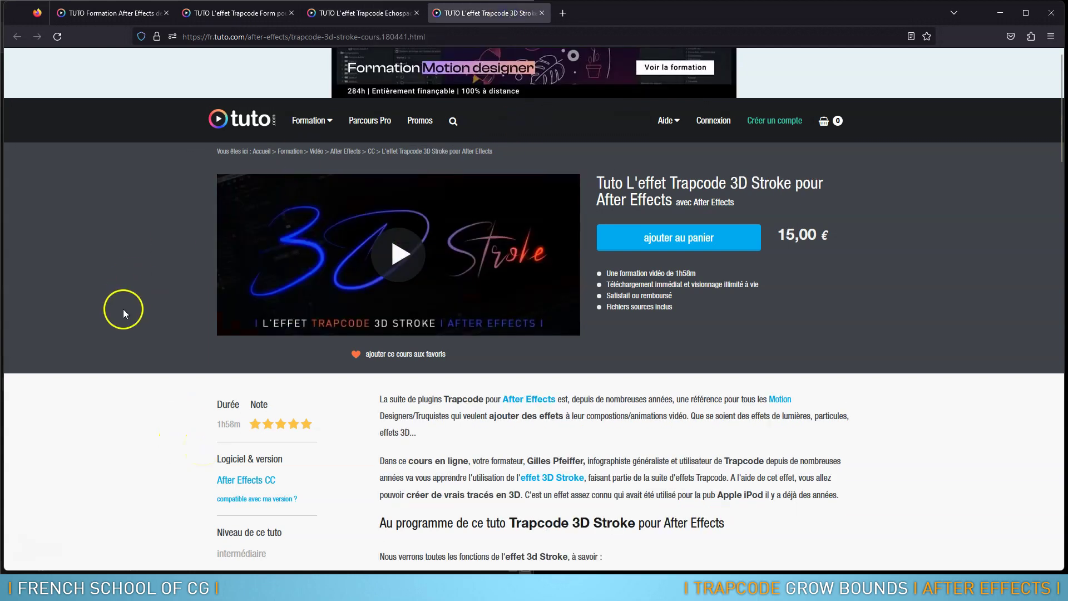